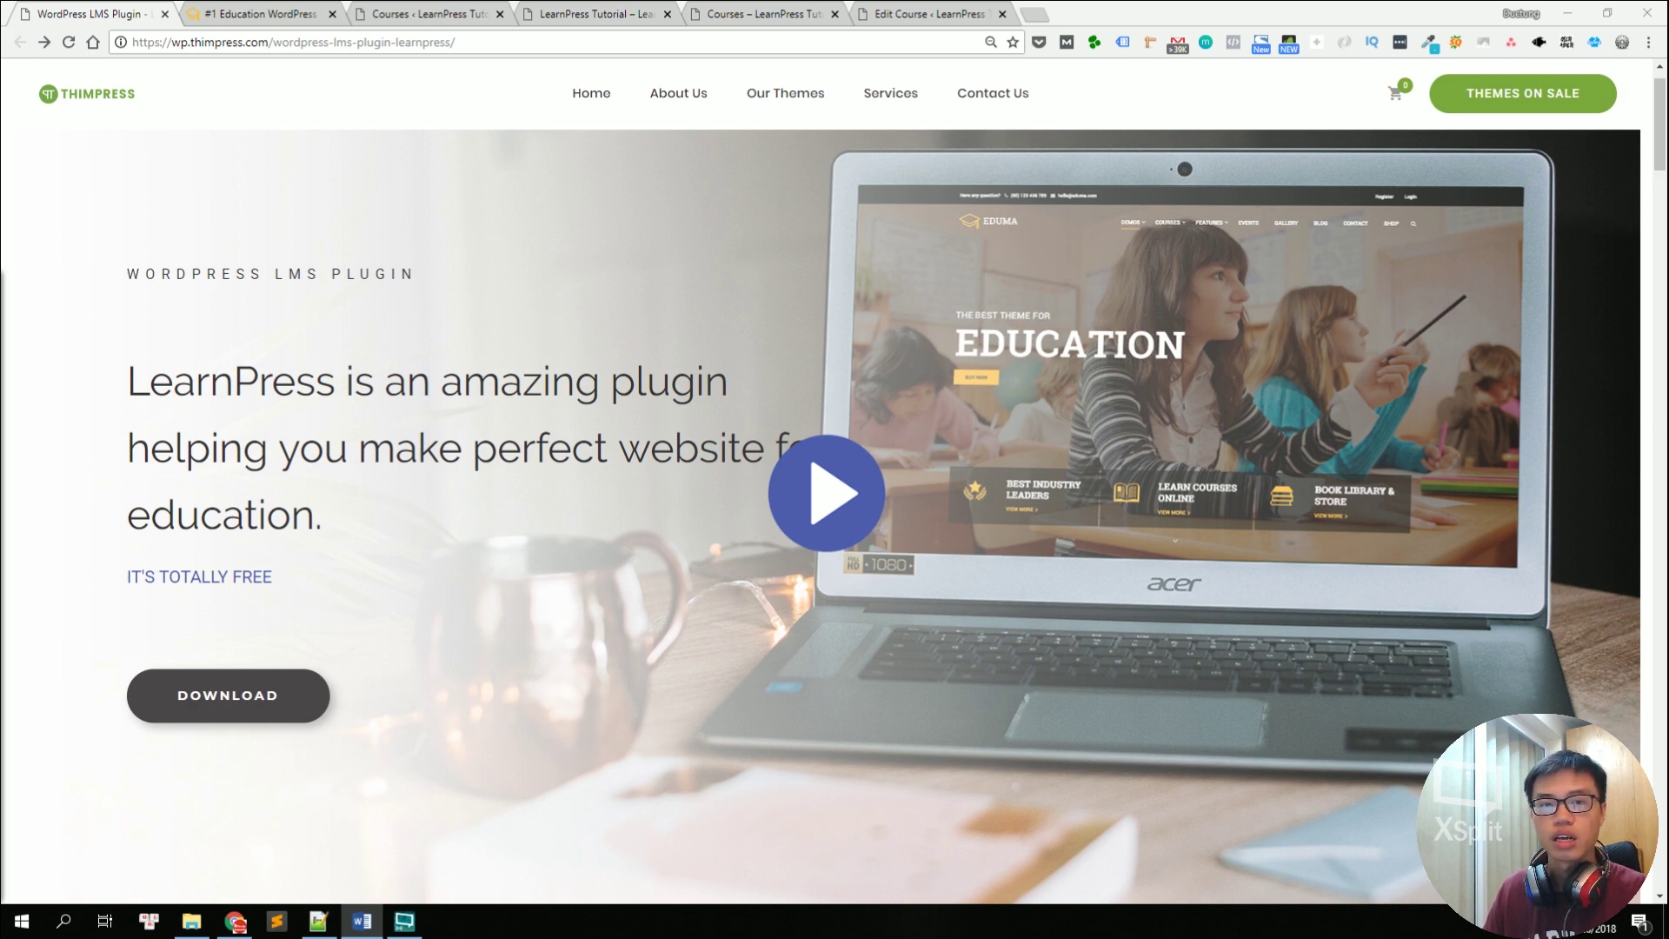
Step: Switch to the '#1 Education WordPress' demo and scroll the Eduma homepage to Popular Courses
{"action": "key", "text": "alt+Tab"}
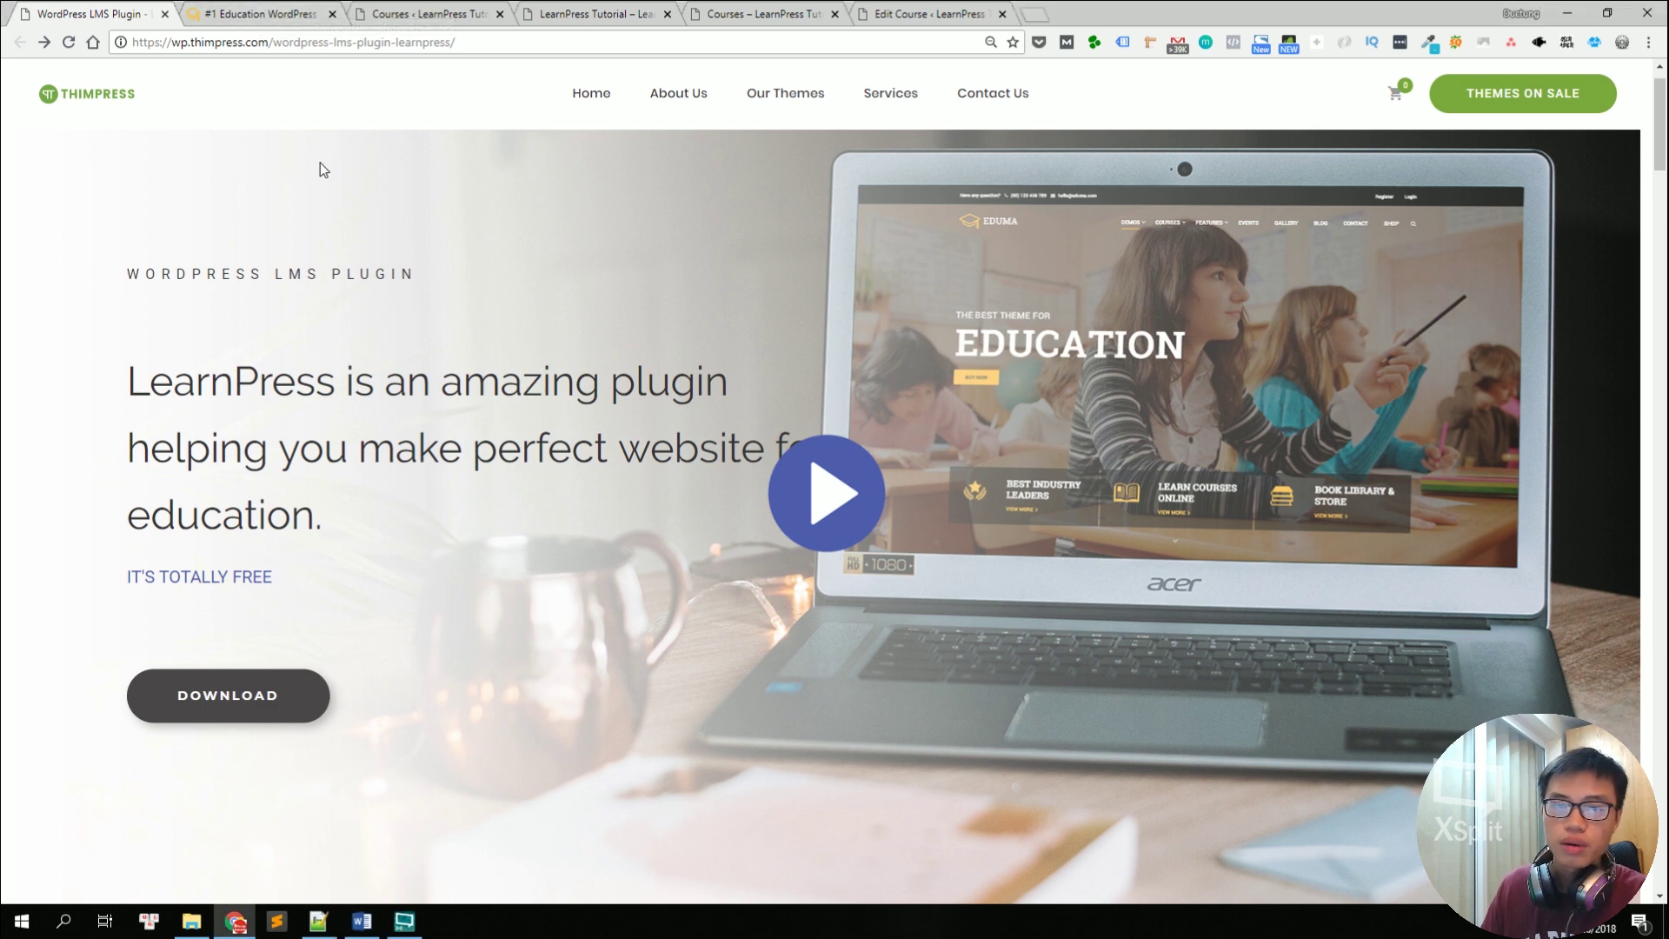
{"action": "left_click", "coordinate": [294, 10]}
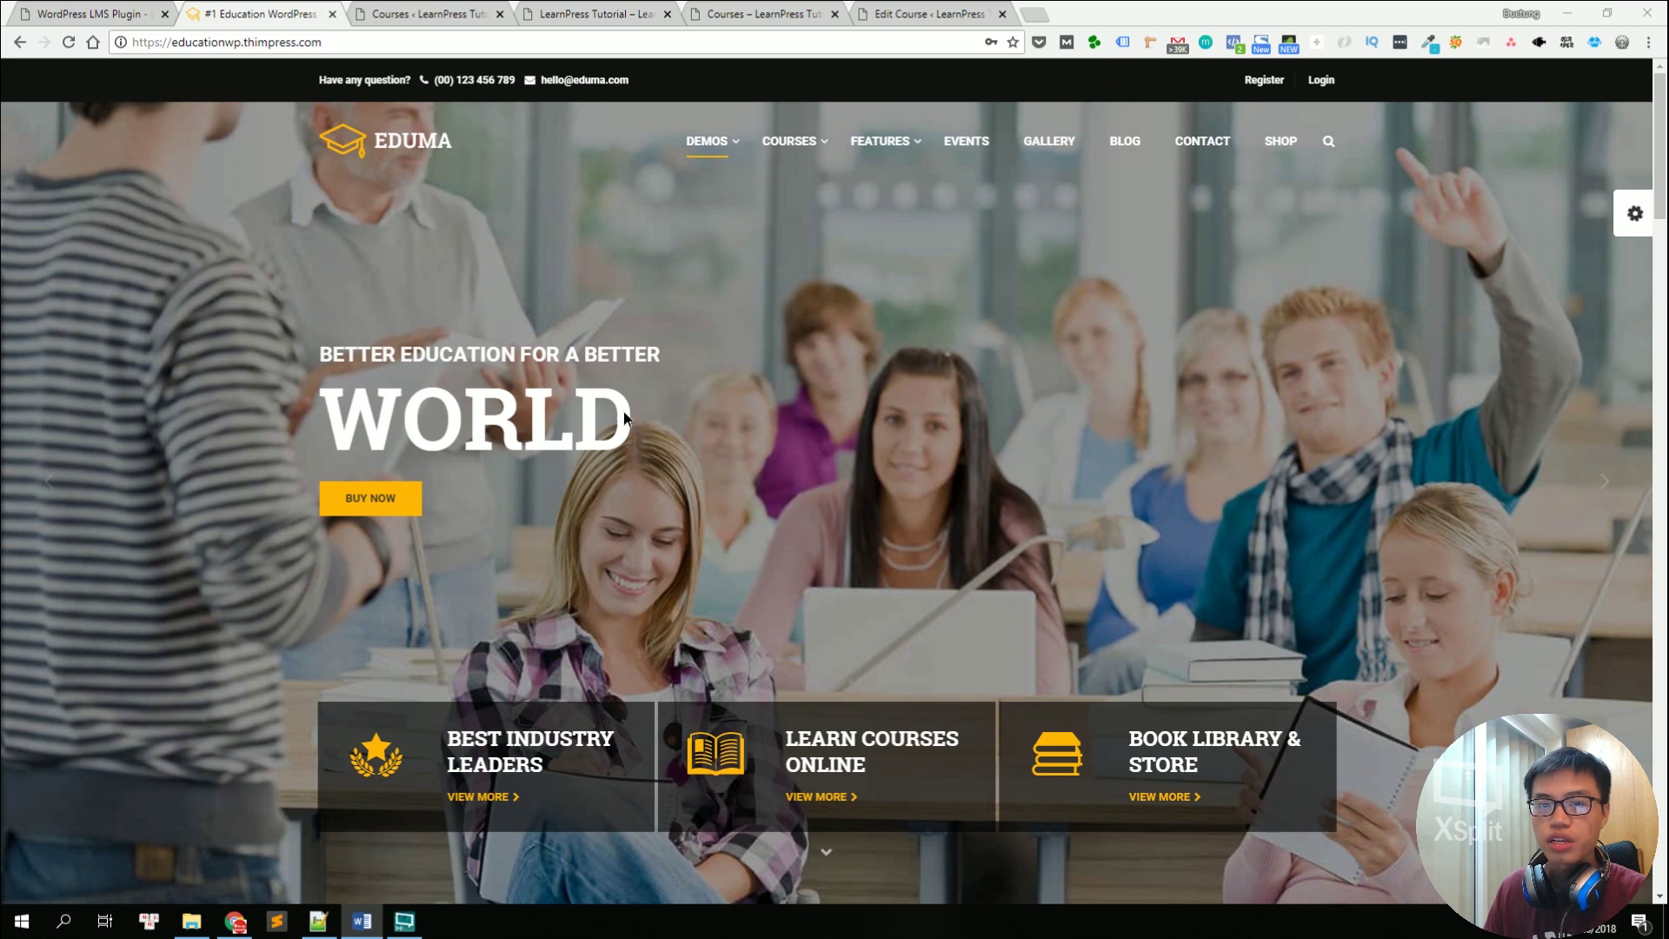
{"action": "scroll", "coordinate": [622, 413], "scroll_direction": "down", "scroll_amount": 9}
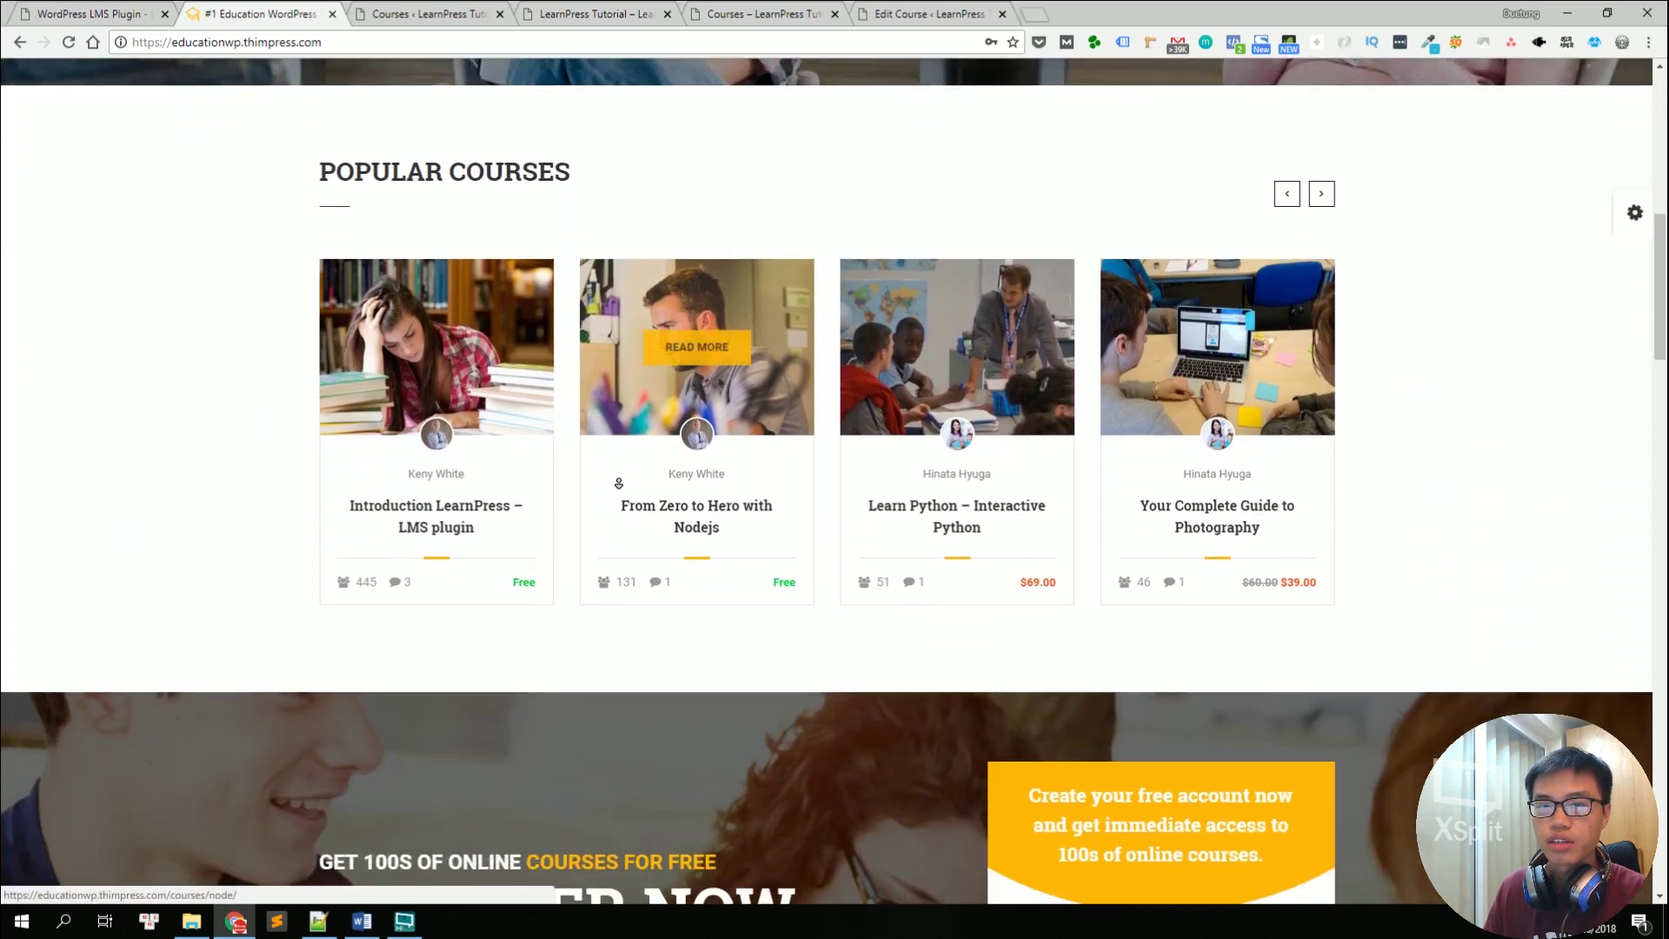
{"action": "scroll", "coordinate": [619, 482], "scroll_direction": "down", "scroll_amount": 12}
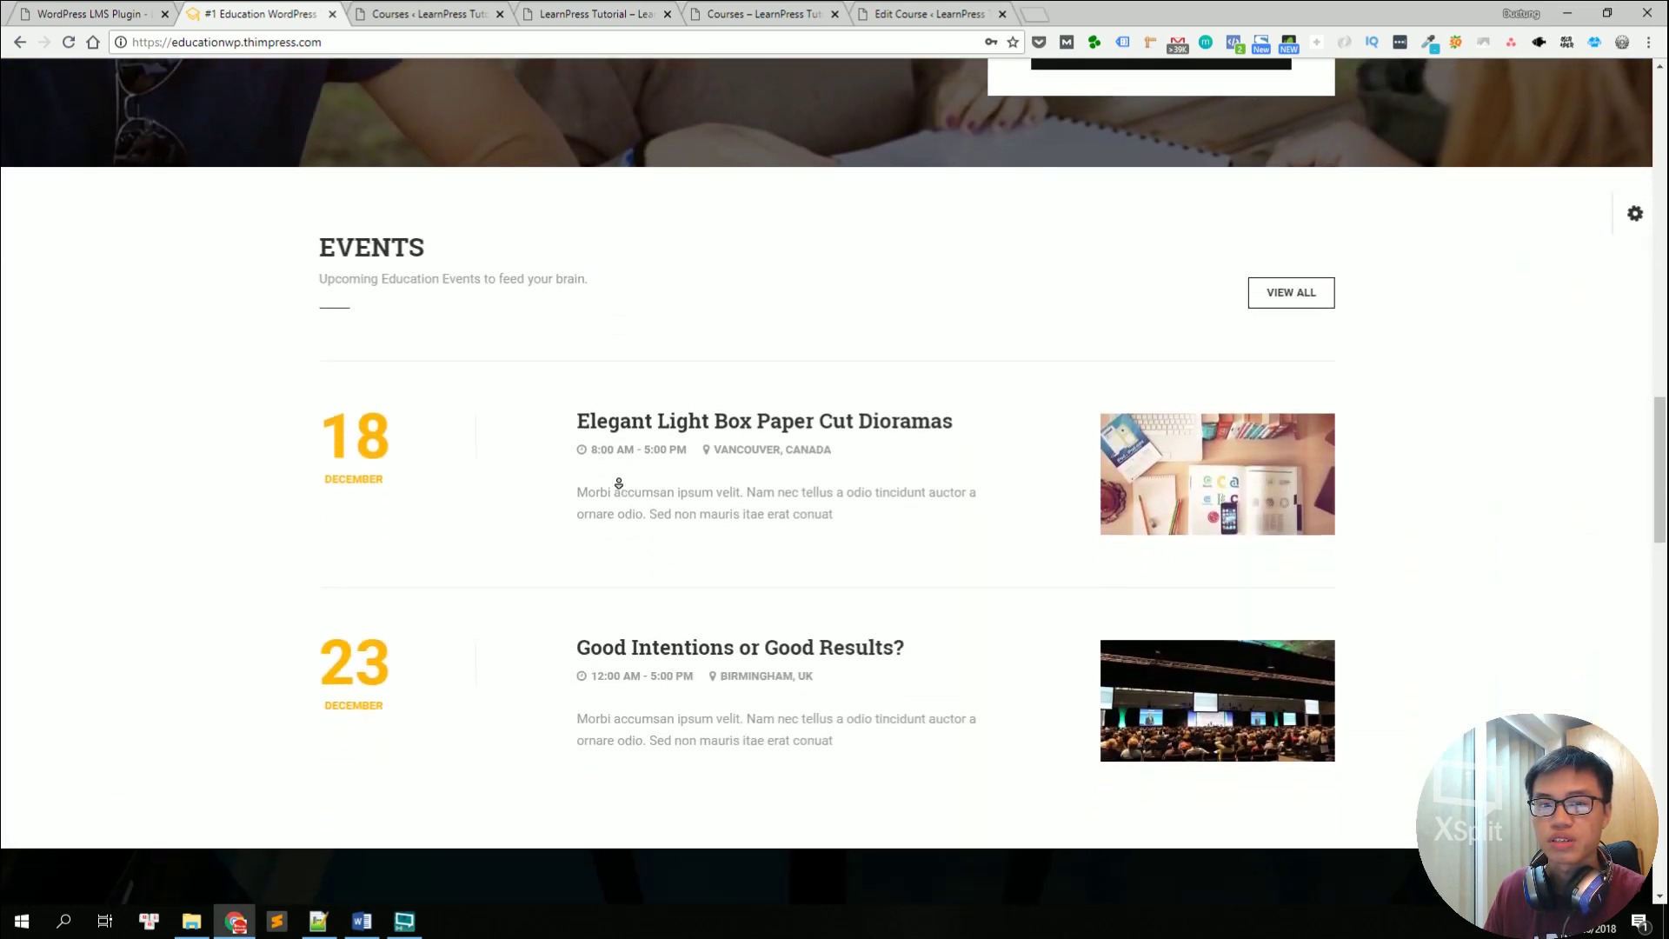
{"action": "scroll", "coordinate": [619, 483], "scroll_direction": "down", "scroll_amount": 8}
{"action": "key", "text": "Home"}
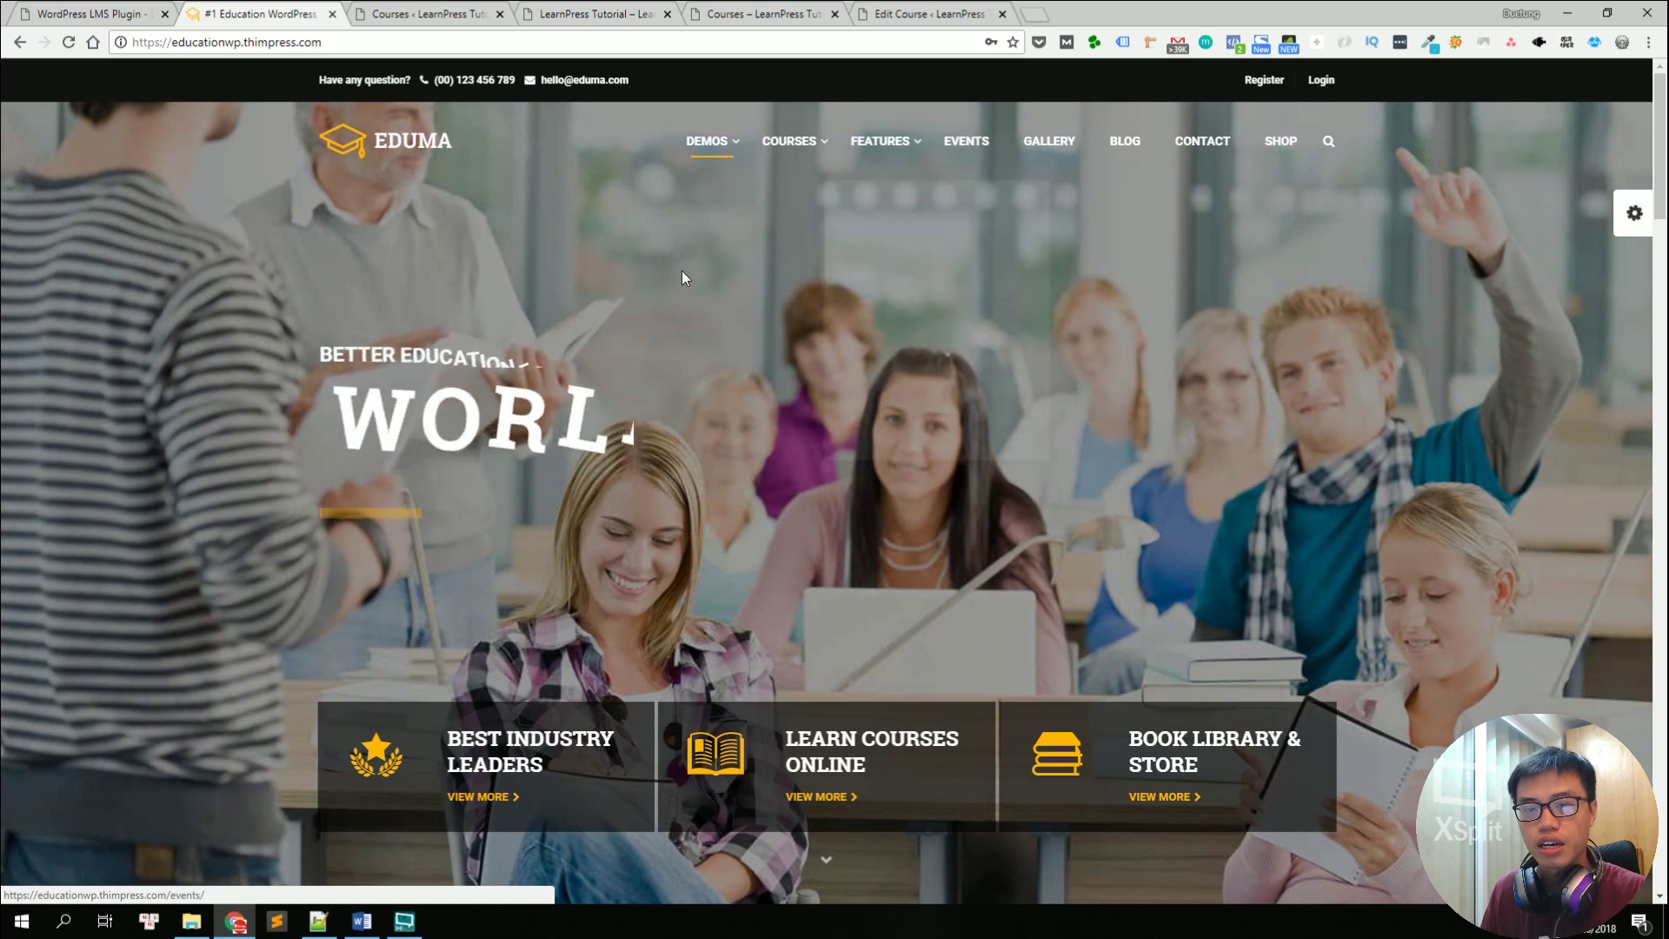
{"action": "scroll", "coordinate": [680, 273], "scroll_direction": "down", "scroll_amount": 5}
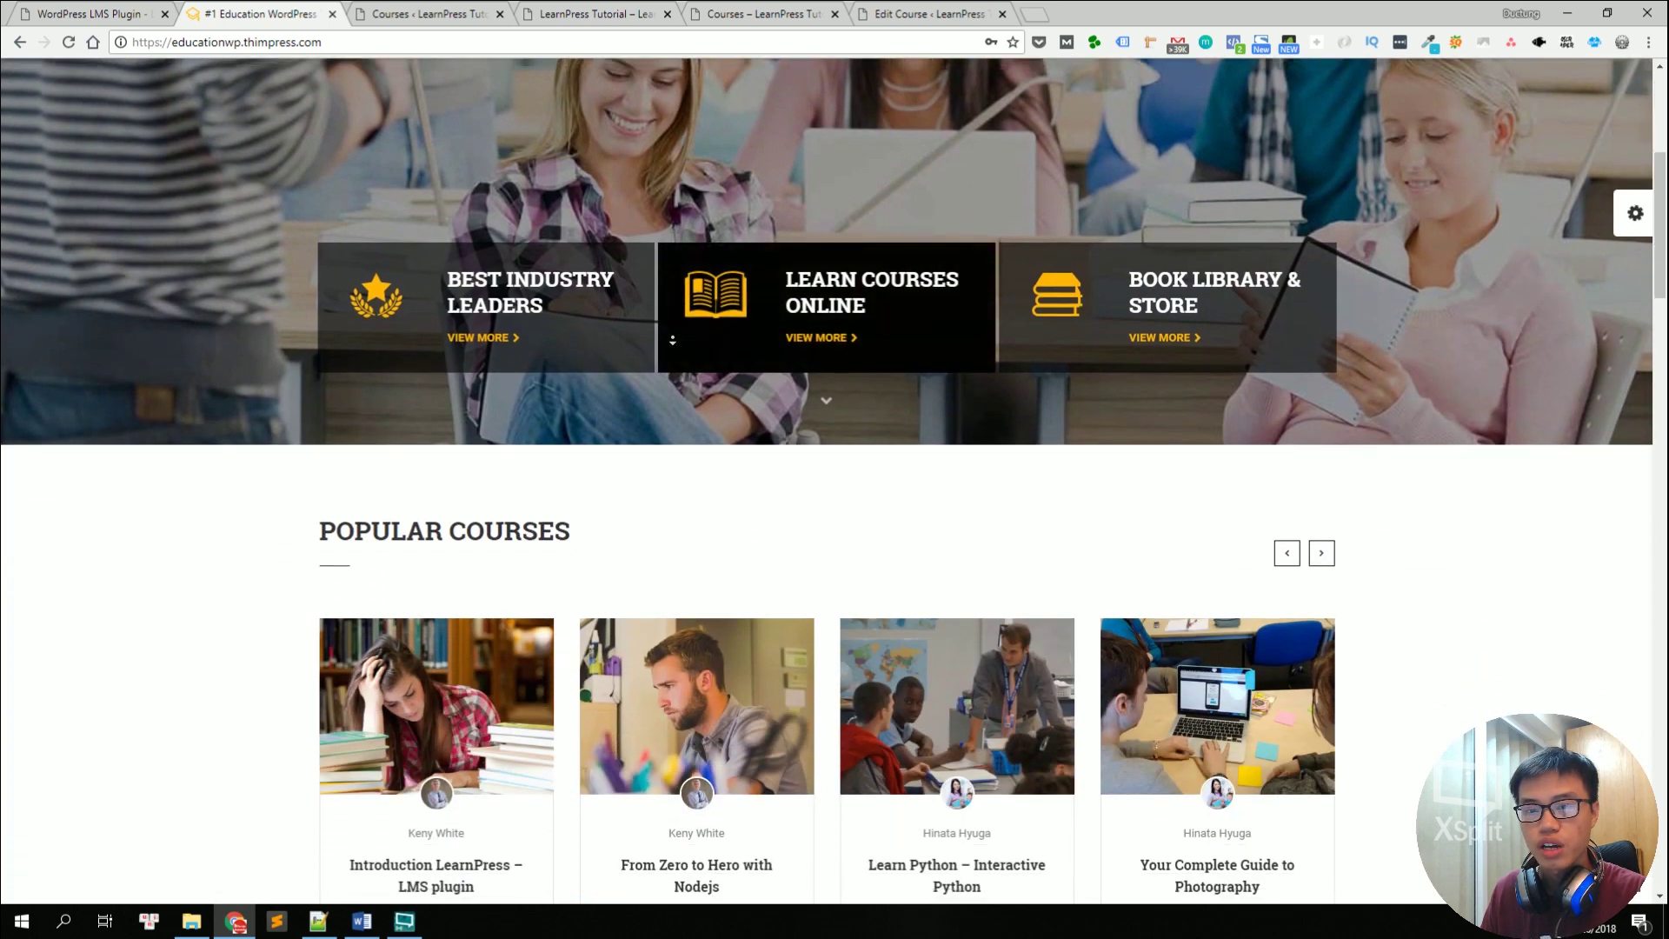
{"action": "scroll", "coordinate": [672, 340], "scroll_direction": "down", "scroll_amount": 2}
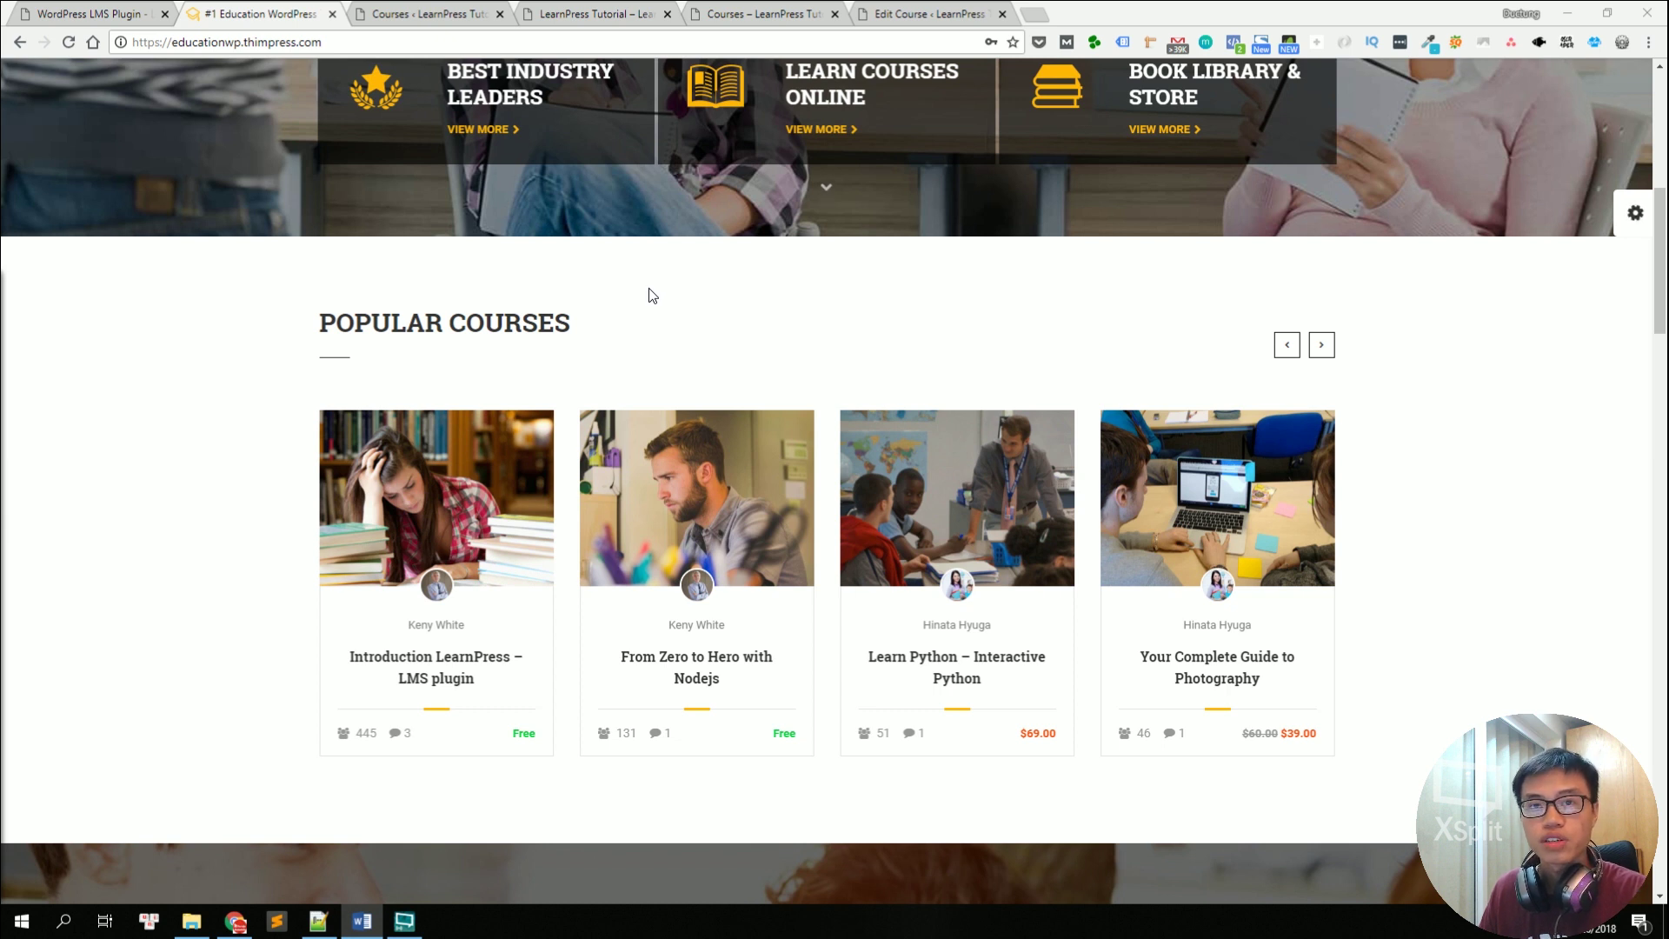
{"action": "middle_click", "coordinate": [648, 288]}
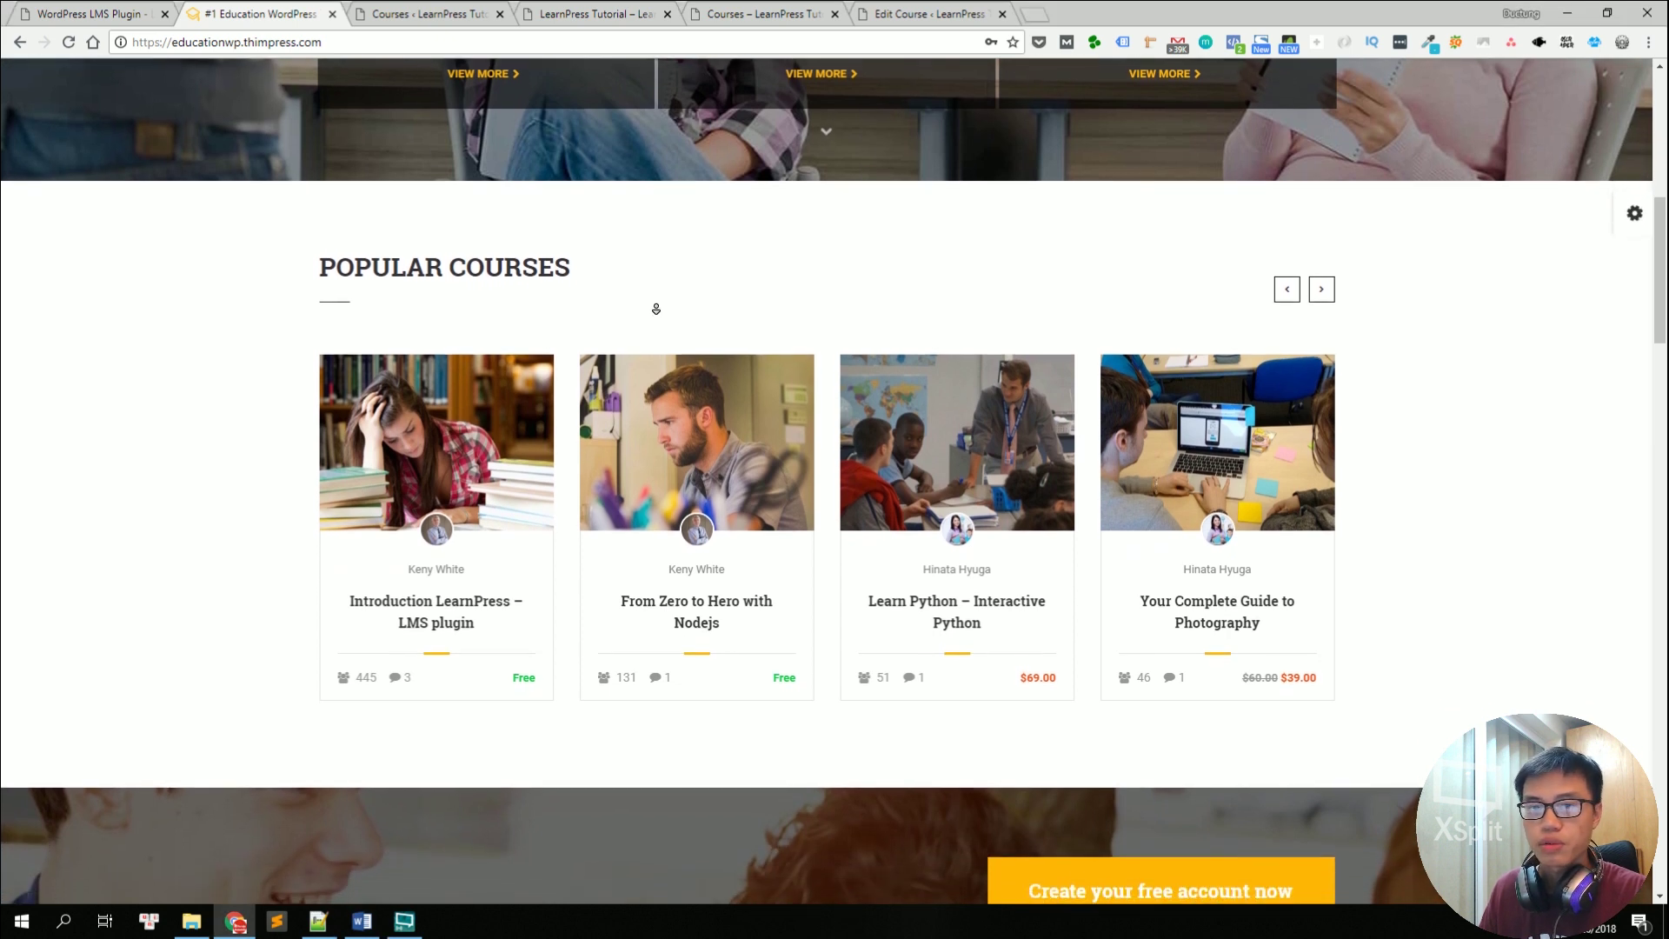
{"action": "left_click", "coordinate": [656, 313]}
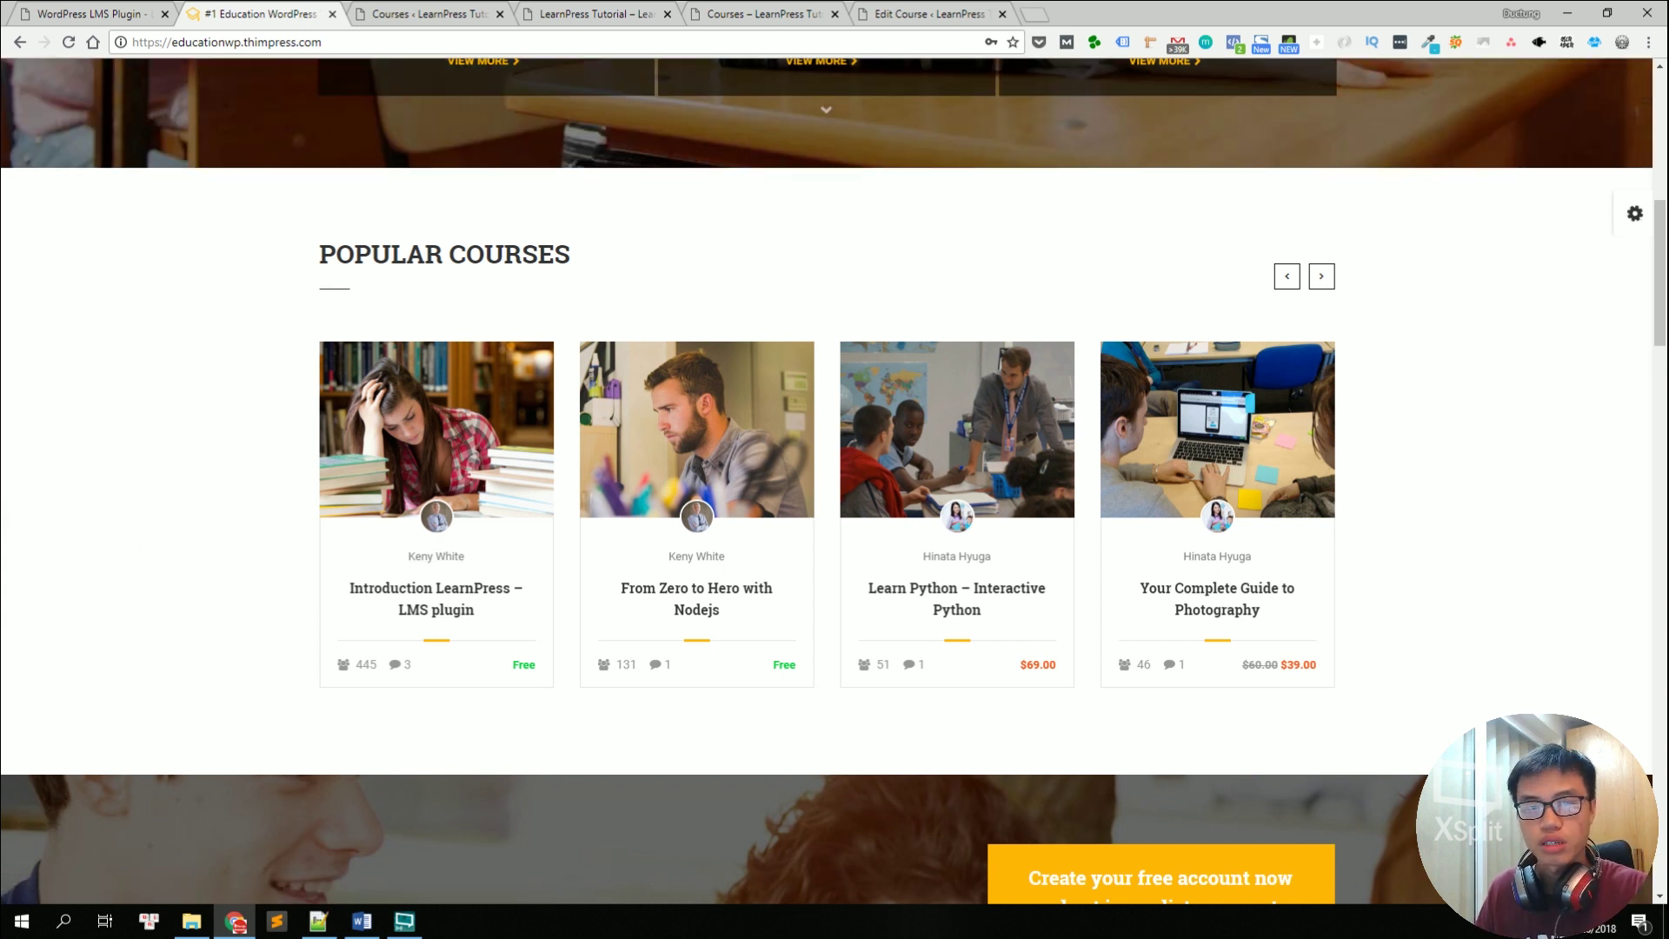
{"action": "mouse_move", "coordinate": [450, 487]}
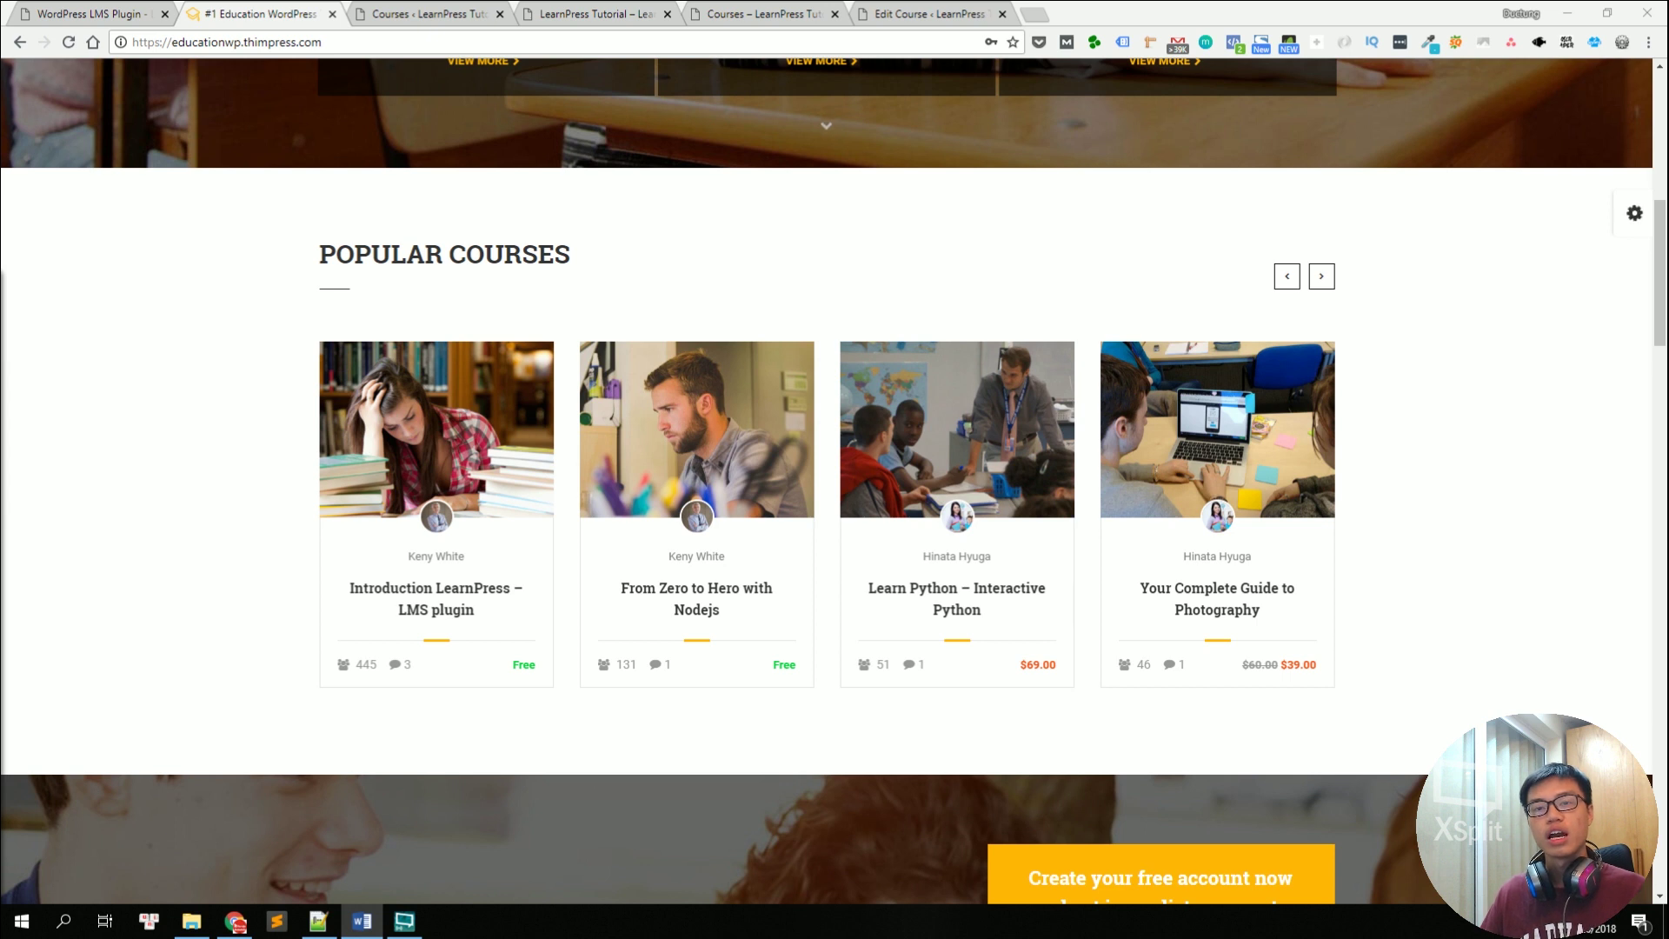
{"action": "mouse_move", "coordinate": [457, 452]}
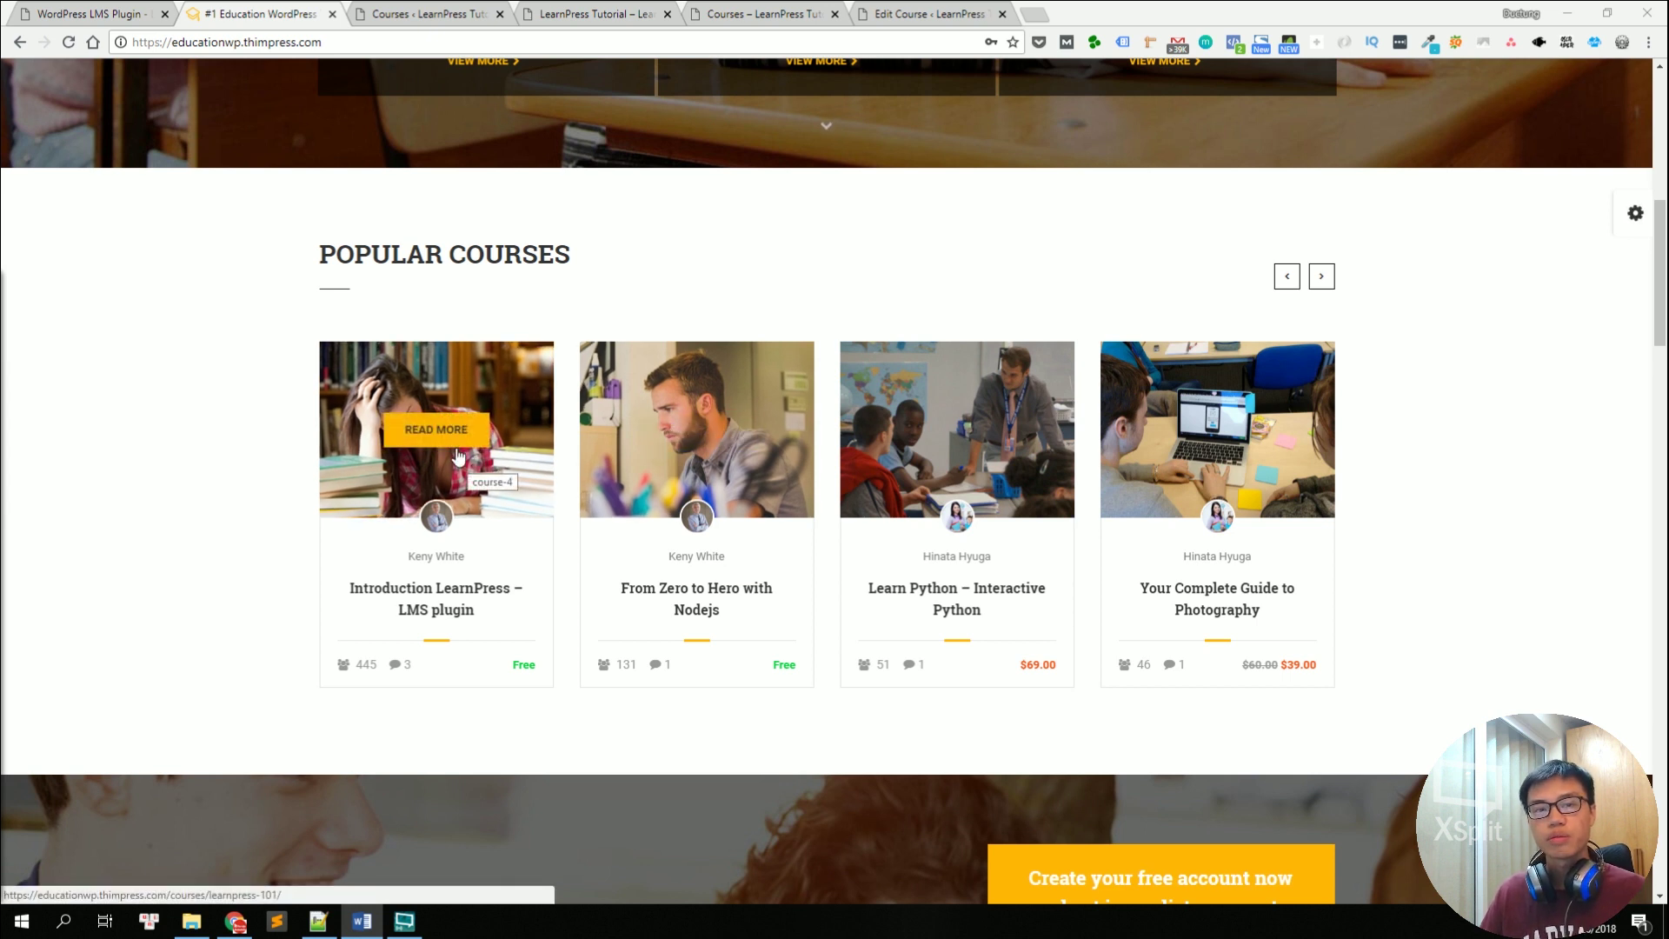
Step: Open the free 'Introduction LearnPress – LMS plugin' course page and scroll through its details
{"action": "left_click", "coordinate": [452, 458]}
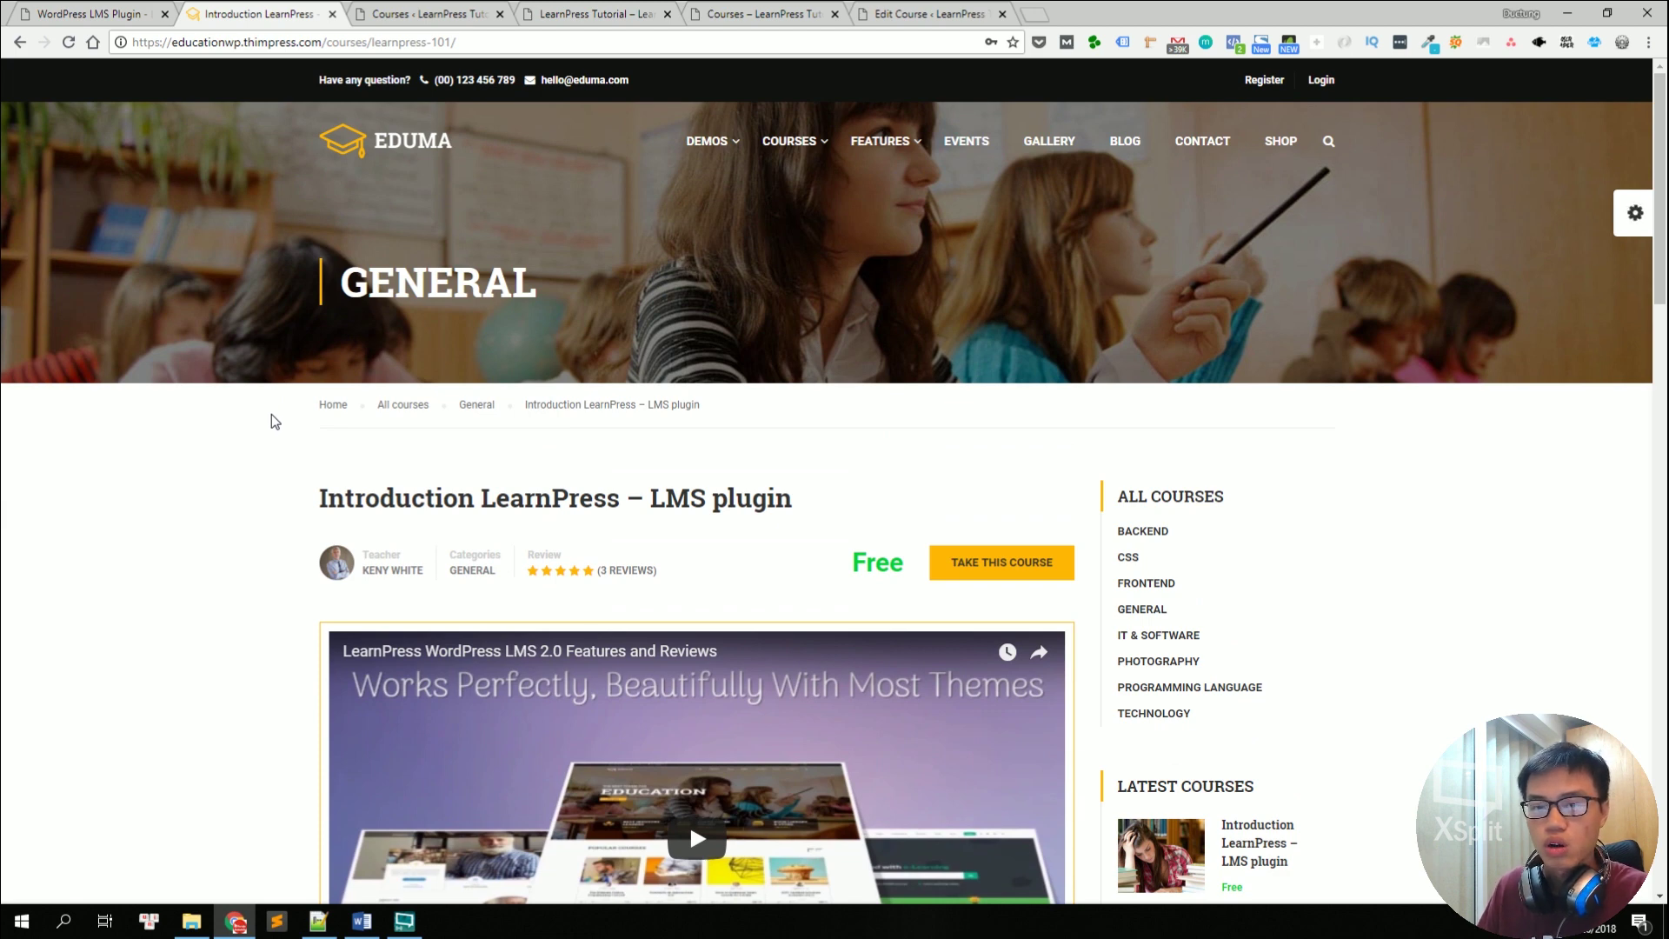
{"action": "scroll", "coordinate": [245, 523], "scroll_direction": "down", "scroll_amount": 5}
{"action": "scroll", "coordinate": [245, 523], "scroll_direction": "down", "scroll_amount": 5}
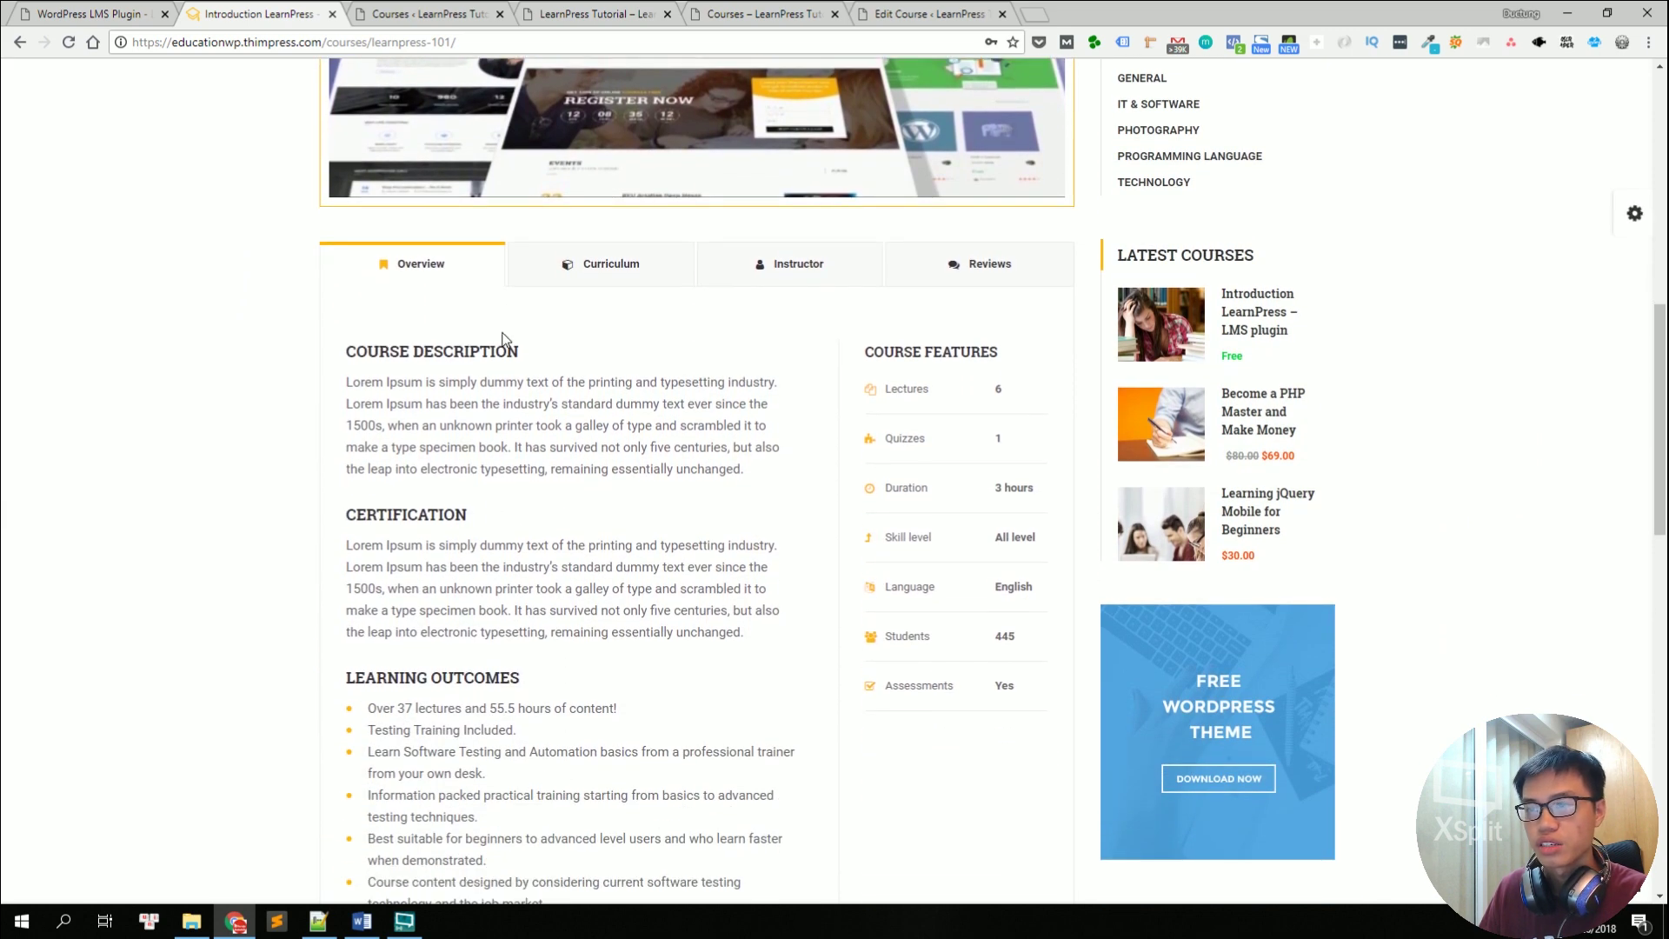
{"action": "scroll", "coordinate": [305, 560], "scroll_direction": "up", "scroll_amount": 4}
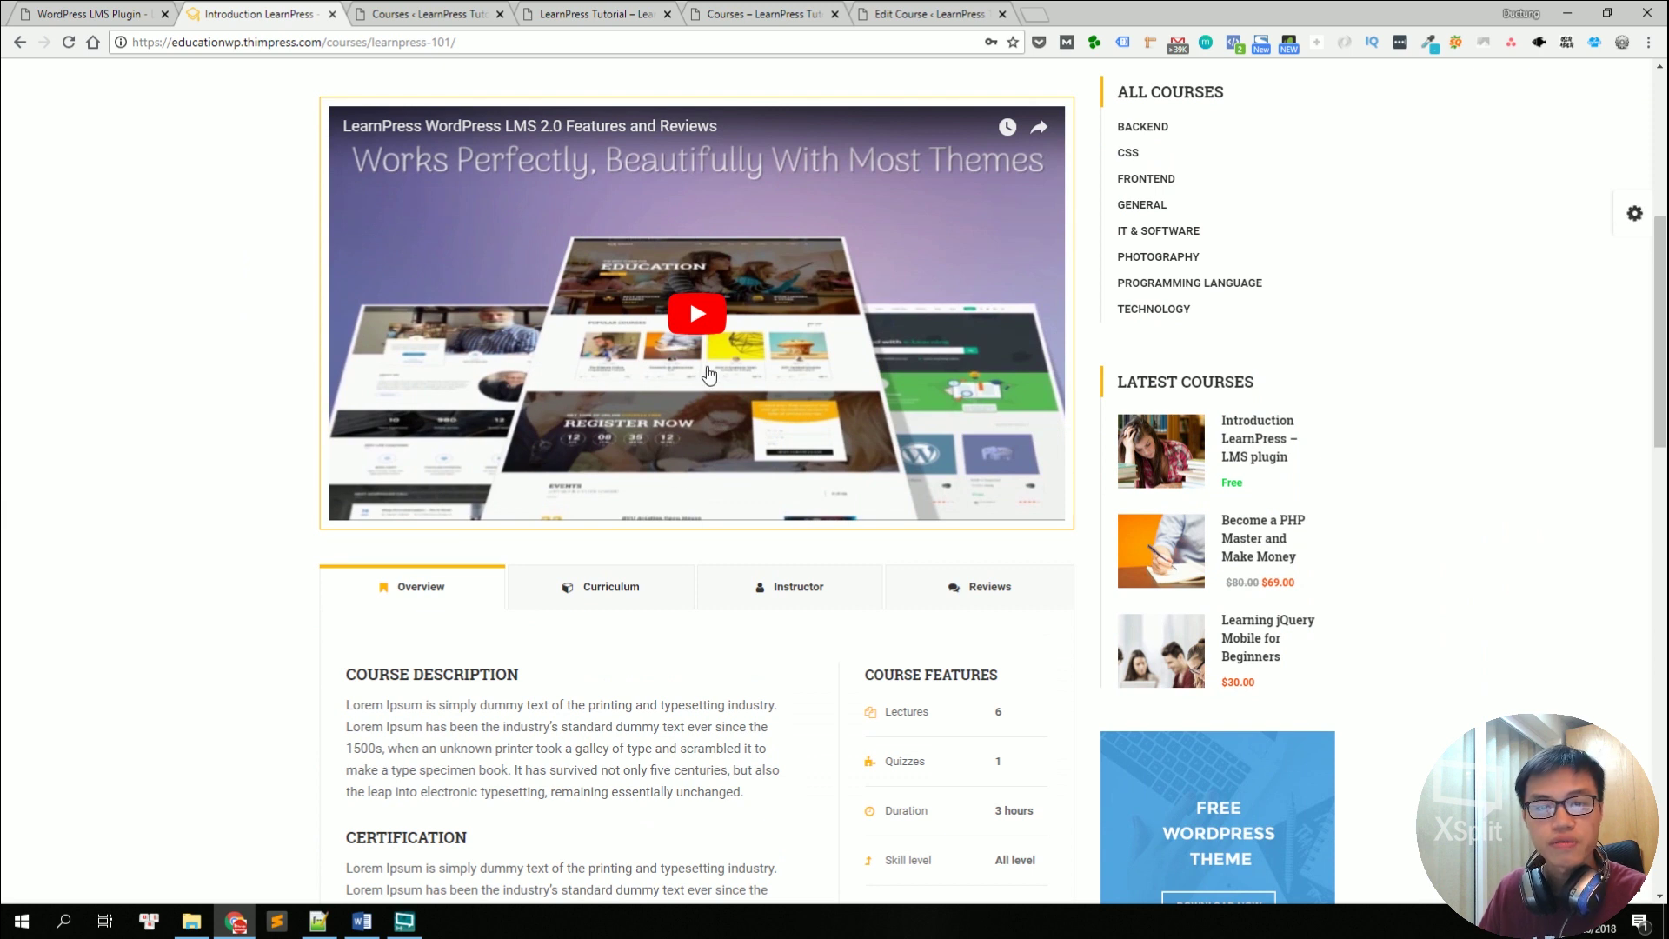
{"action": "scroll", "coordinate": [236, 492], "scroll_direction": "down", "scroll_amount": 5}
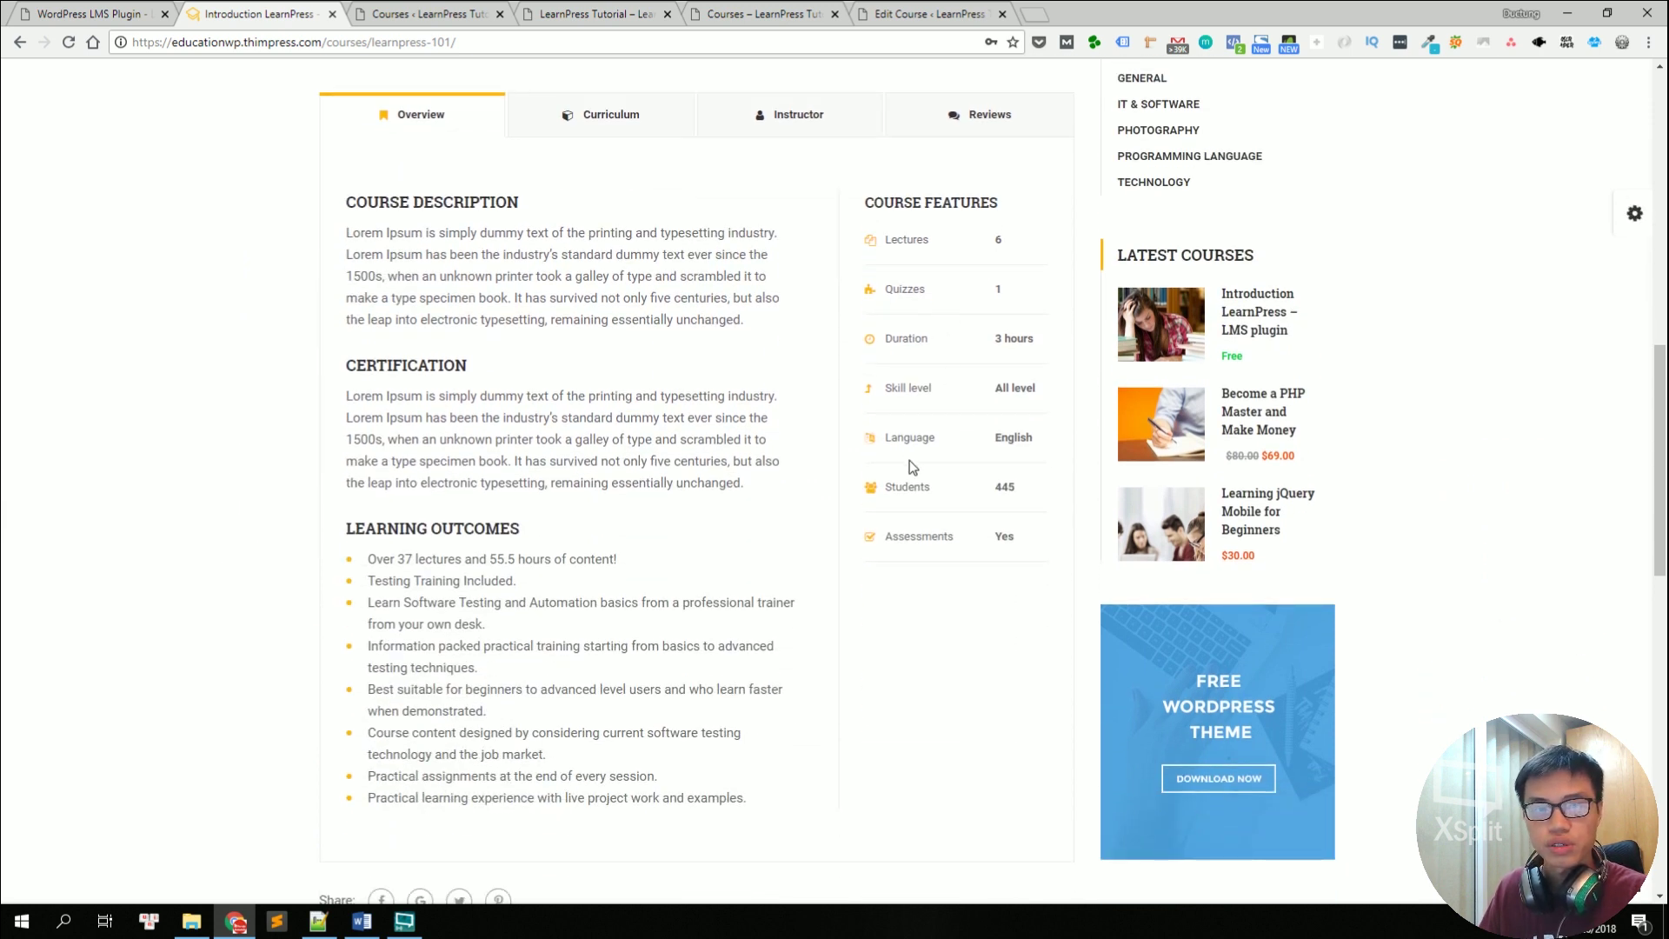
{"action": "scroll", "coordinate": [571, 280], "scroll_direction": "up", "scroll_amount": 1}
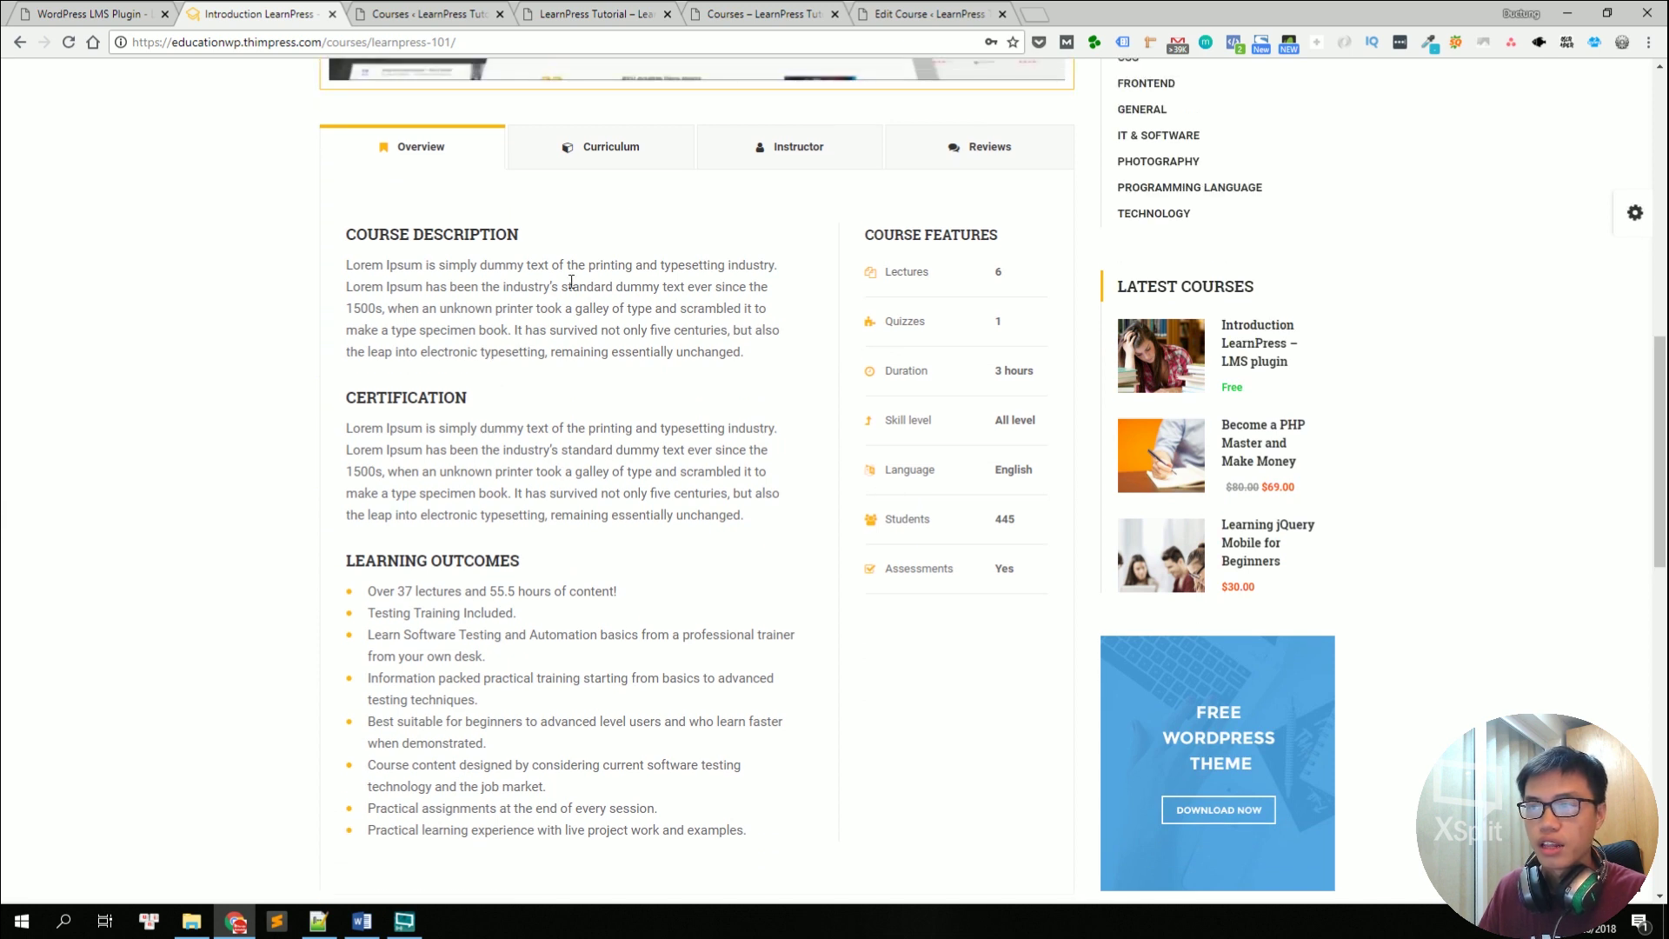
{"action": "left_click", "coordinate": [621, 169]}
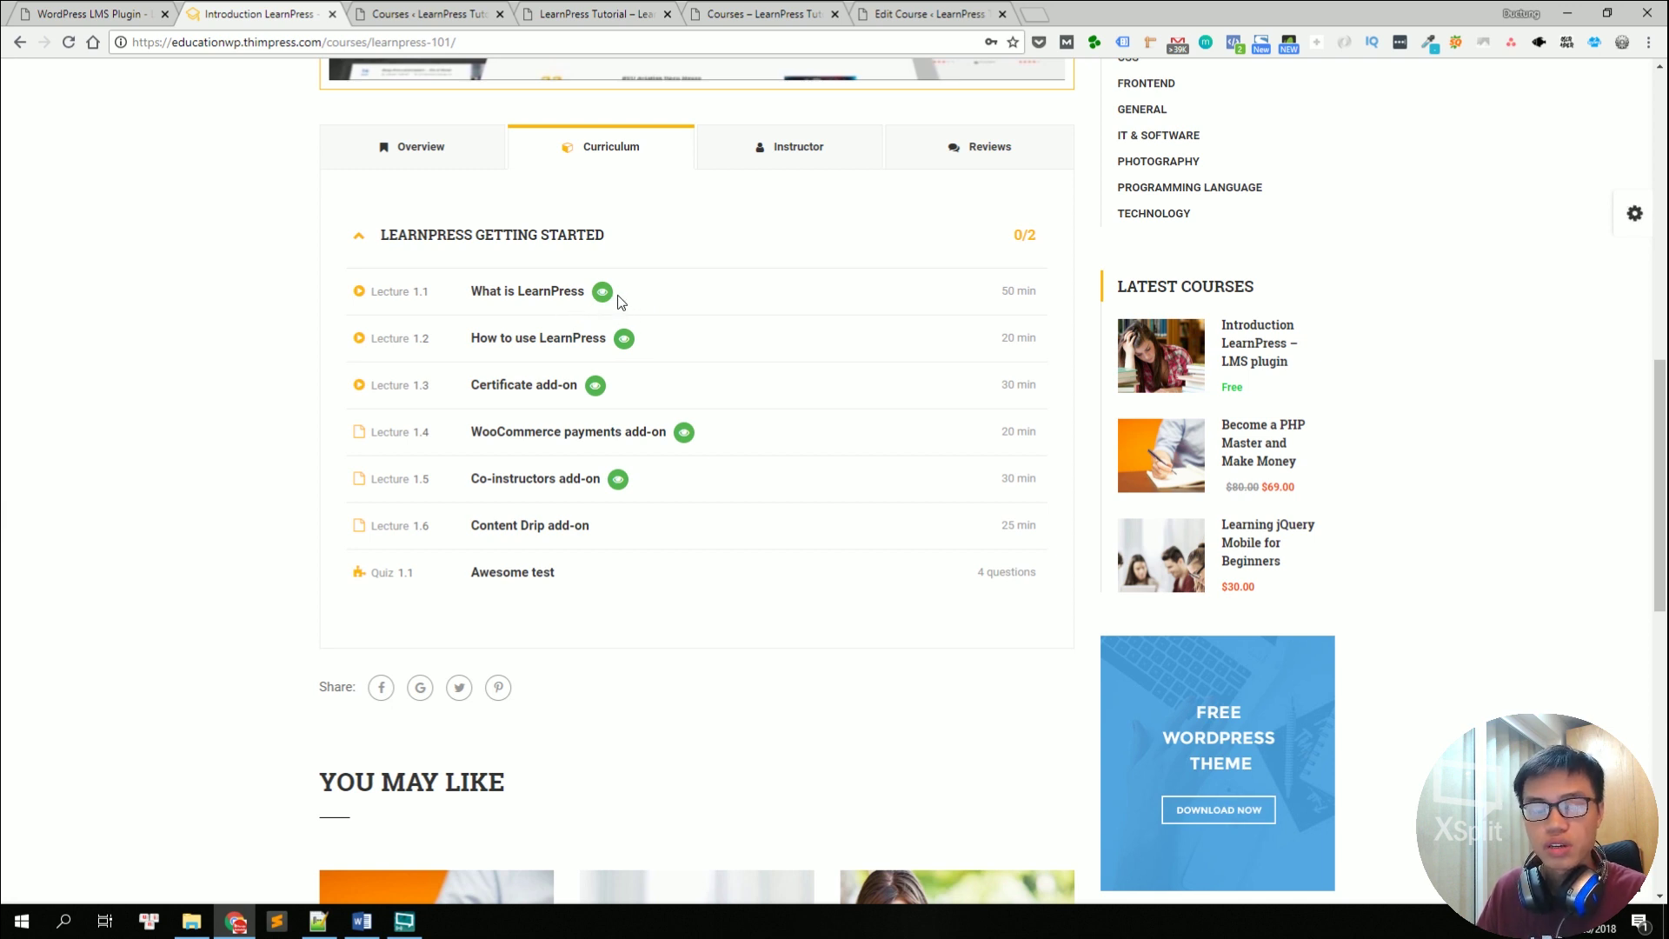
{"action": "key", "text": "alt+Tab"}
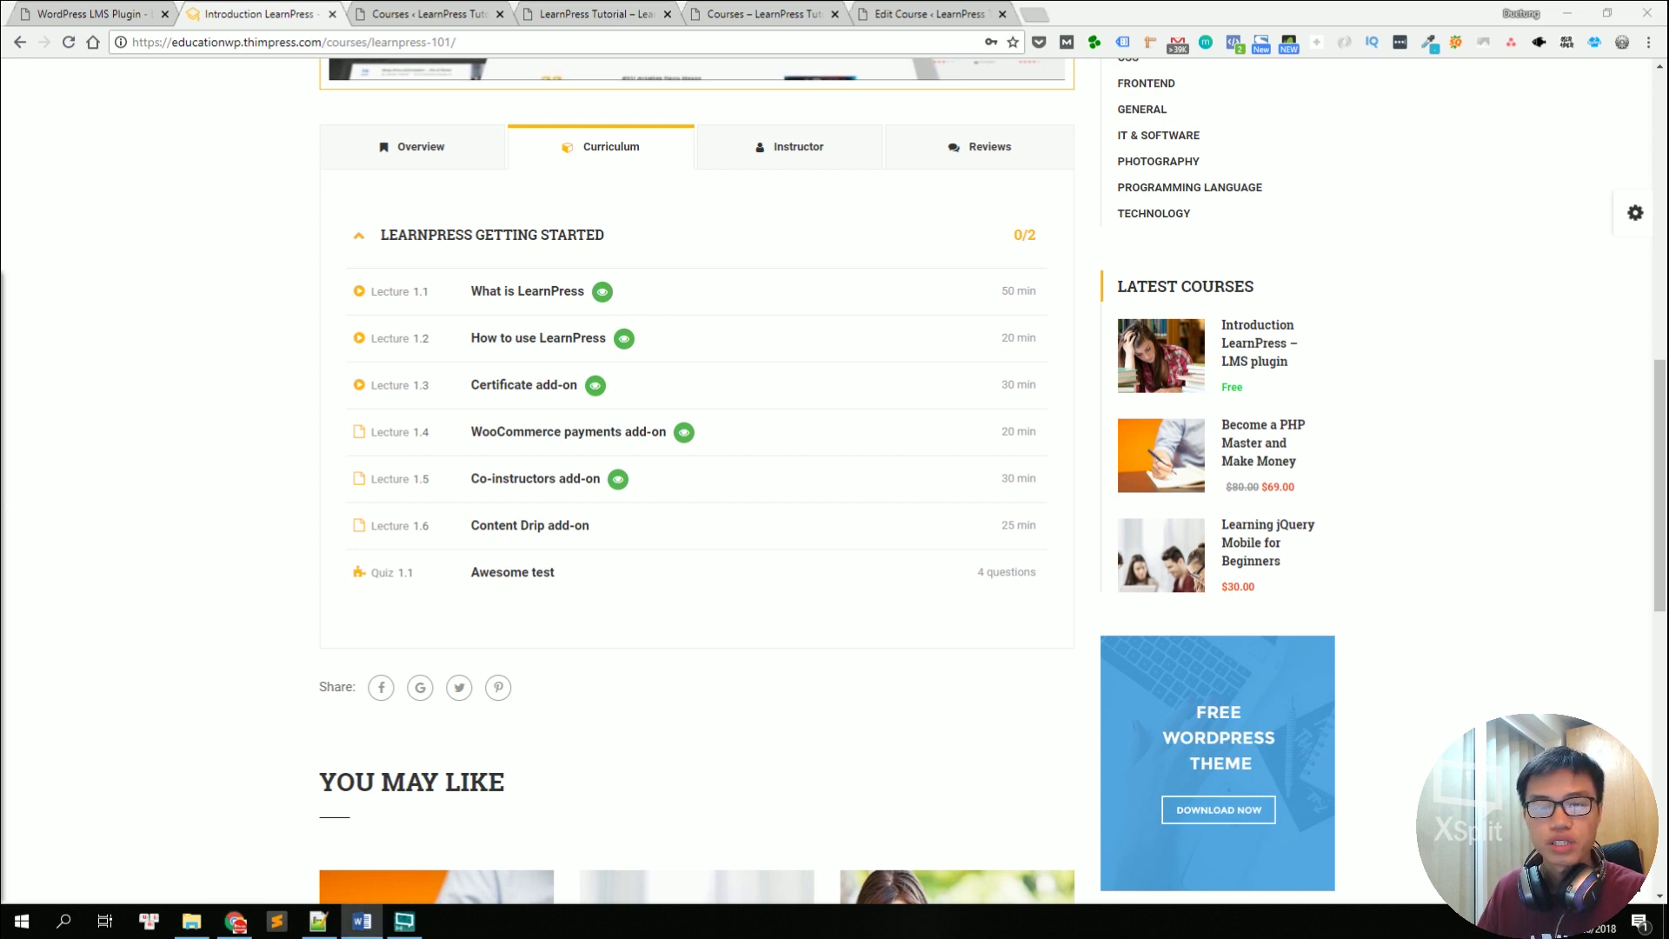
{"action": "left_click", "coordinate": [764, 163]}
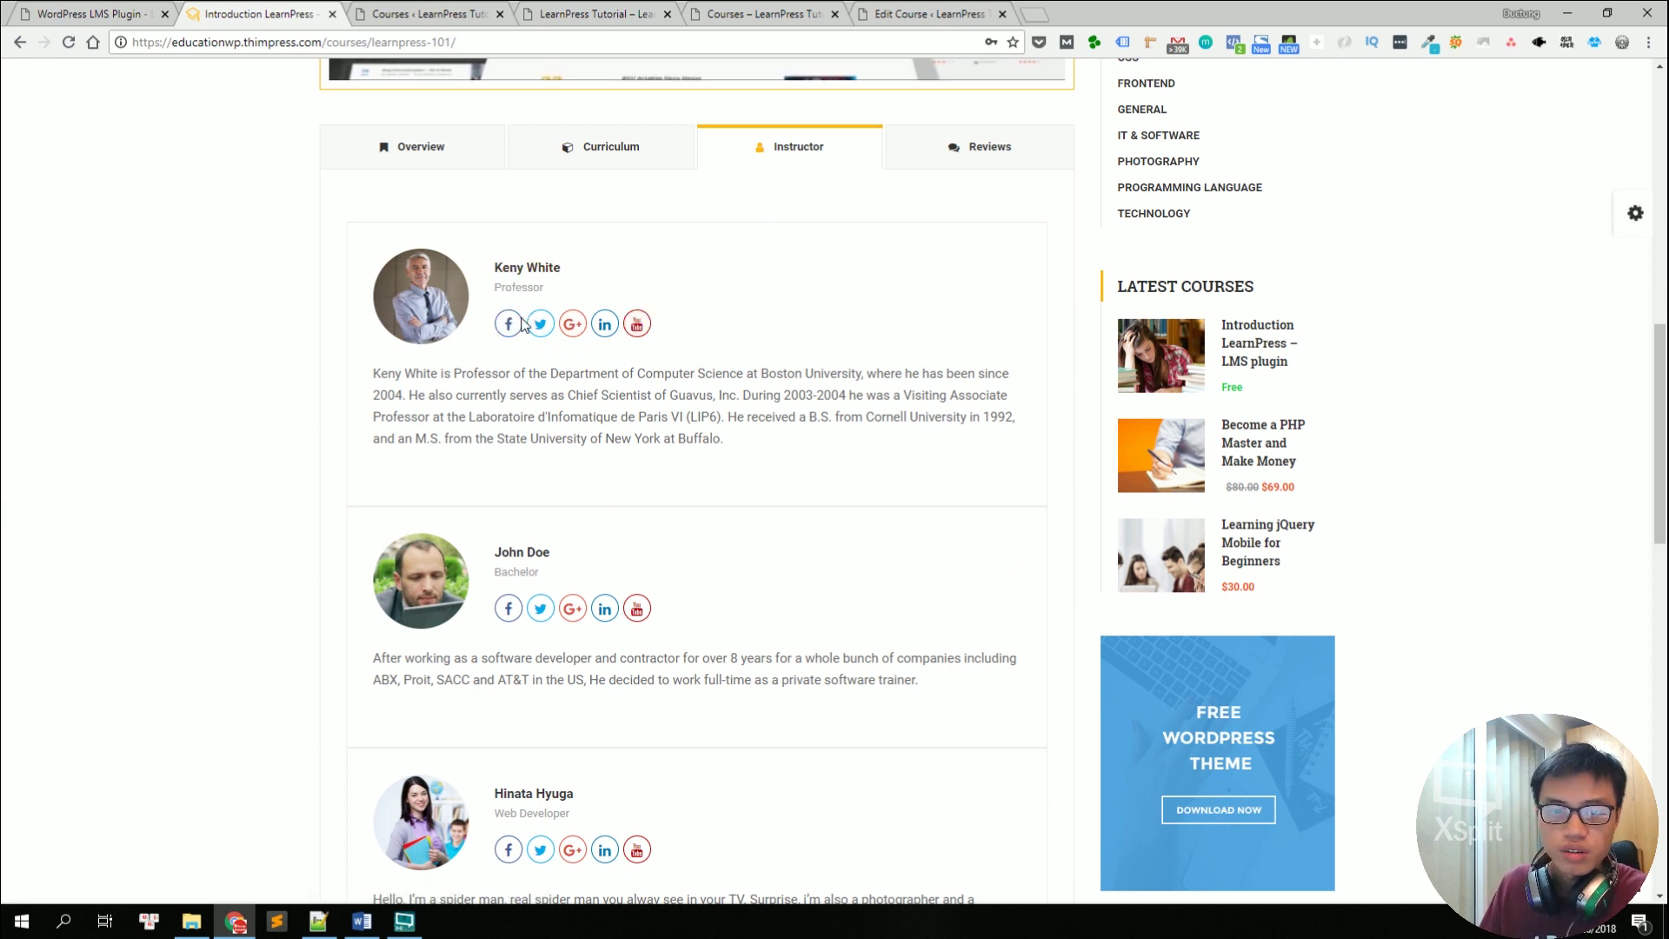
{"action": "left_click", "coordinate": [971, 165]}
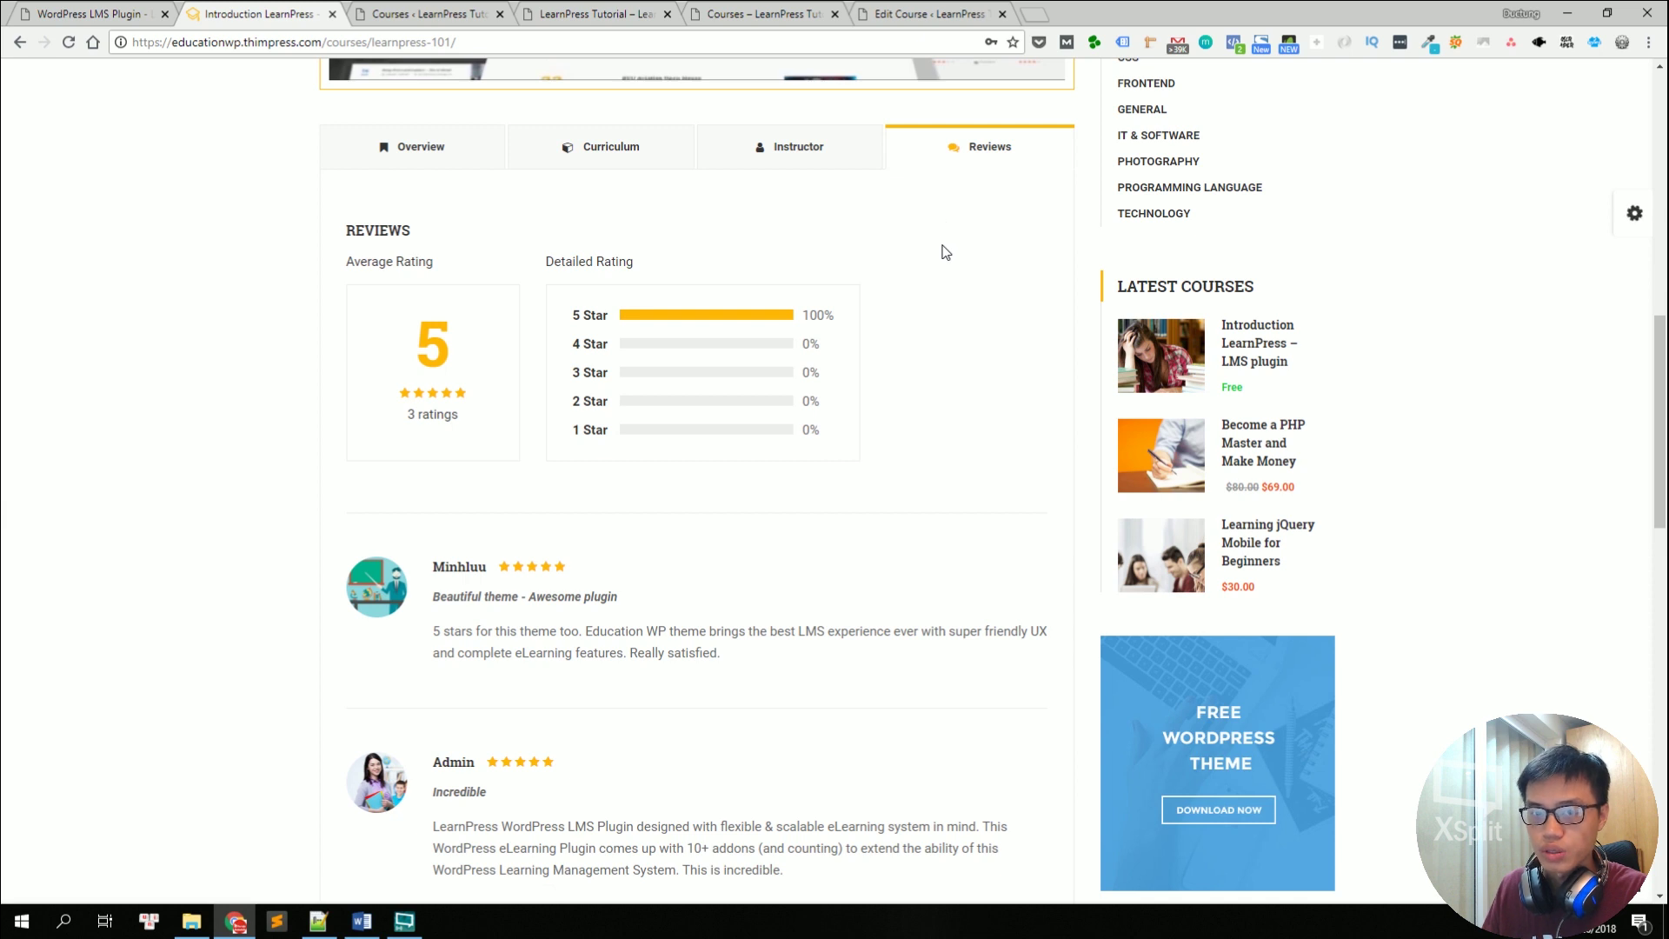
{"action": "scroll", "coordinate": [946, 279], "scroll_direction": "down", "scroll_amount": 3}
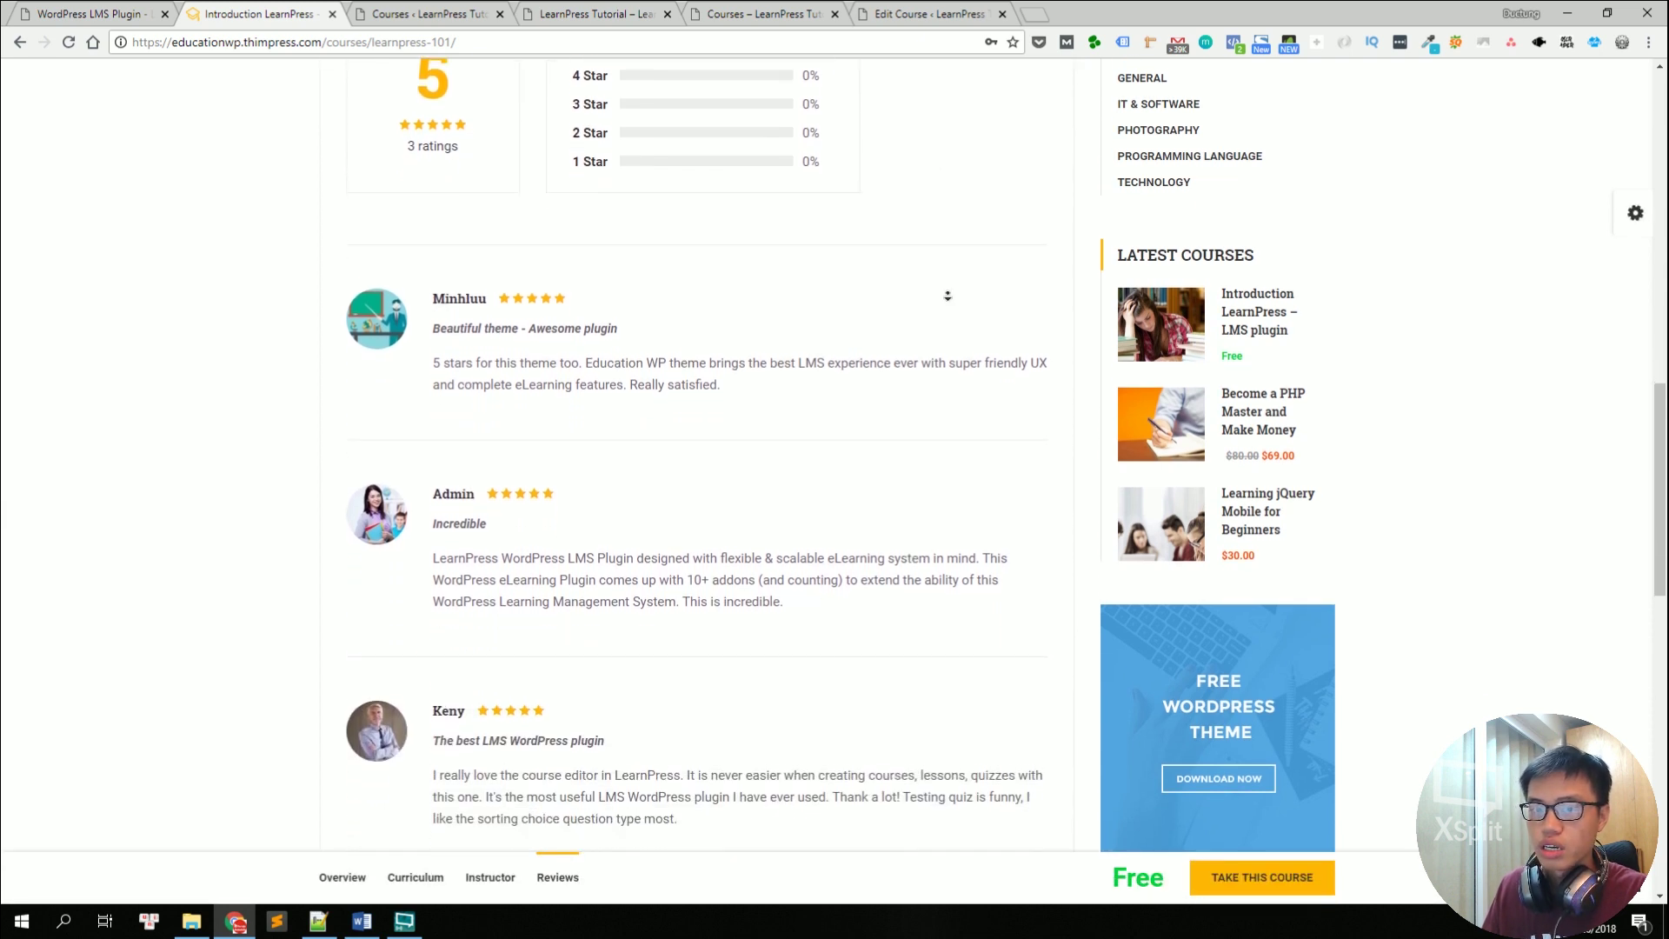
{"action": "scroll", "coordinate": [898, 341], "scroll_direction": "up", "scroll_amount": 10}
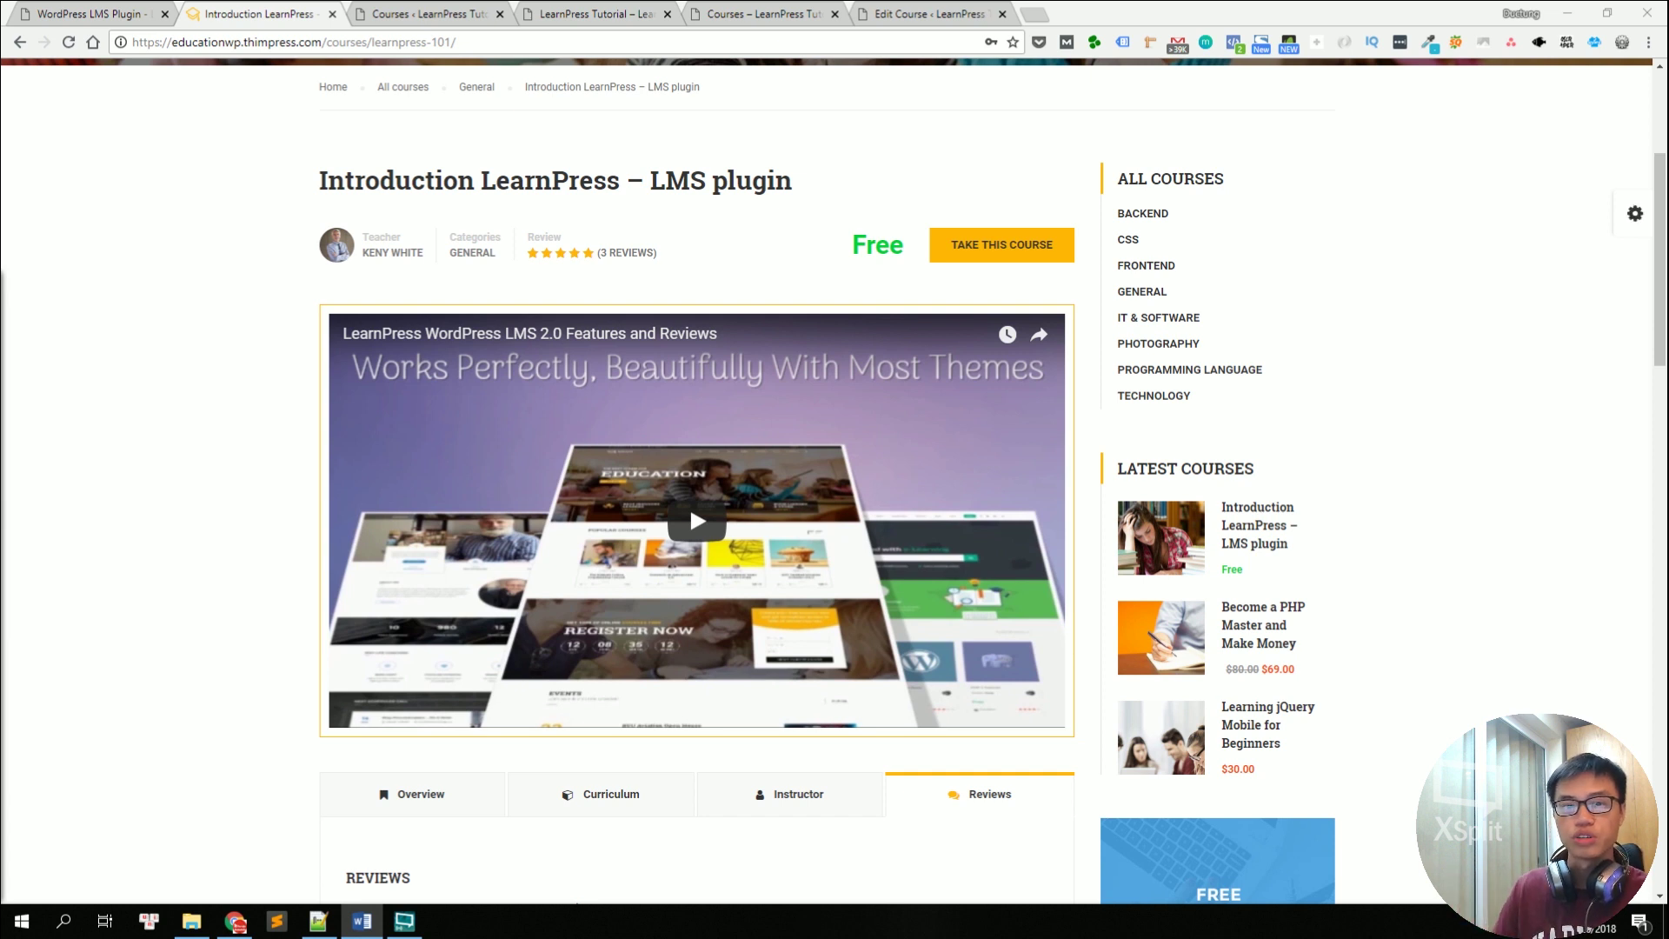
{"action": "scroll", "coordinate": [492, 439], "scroll_direction": "down", "scroll_amount": 4}
Step: Bring back the course curriculum and preview the 'What is LearnPress' lesson
{"action": "left_click", "coordinate": [575, 459]}
{"action": "scroll", "coordinate": [209, 392], "scroll_direction": "down", "scroll_amount": 1}
{"action": "left_click", "coordinate": [603, 525]}
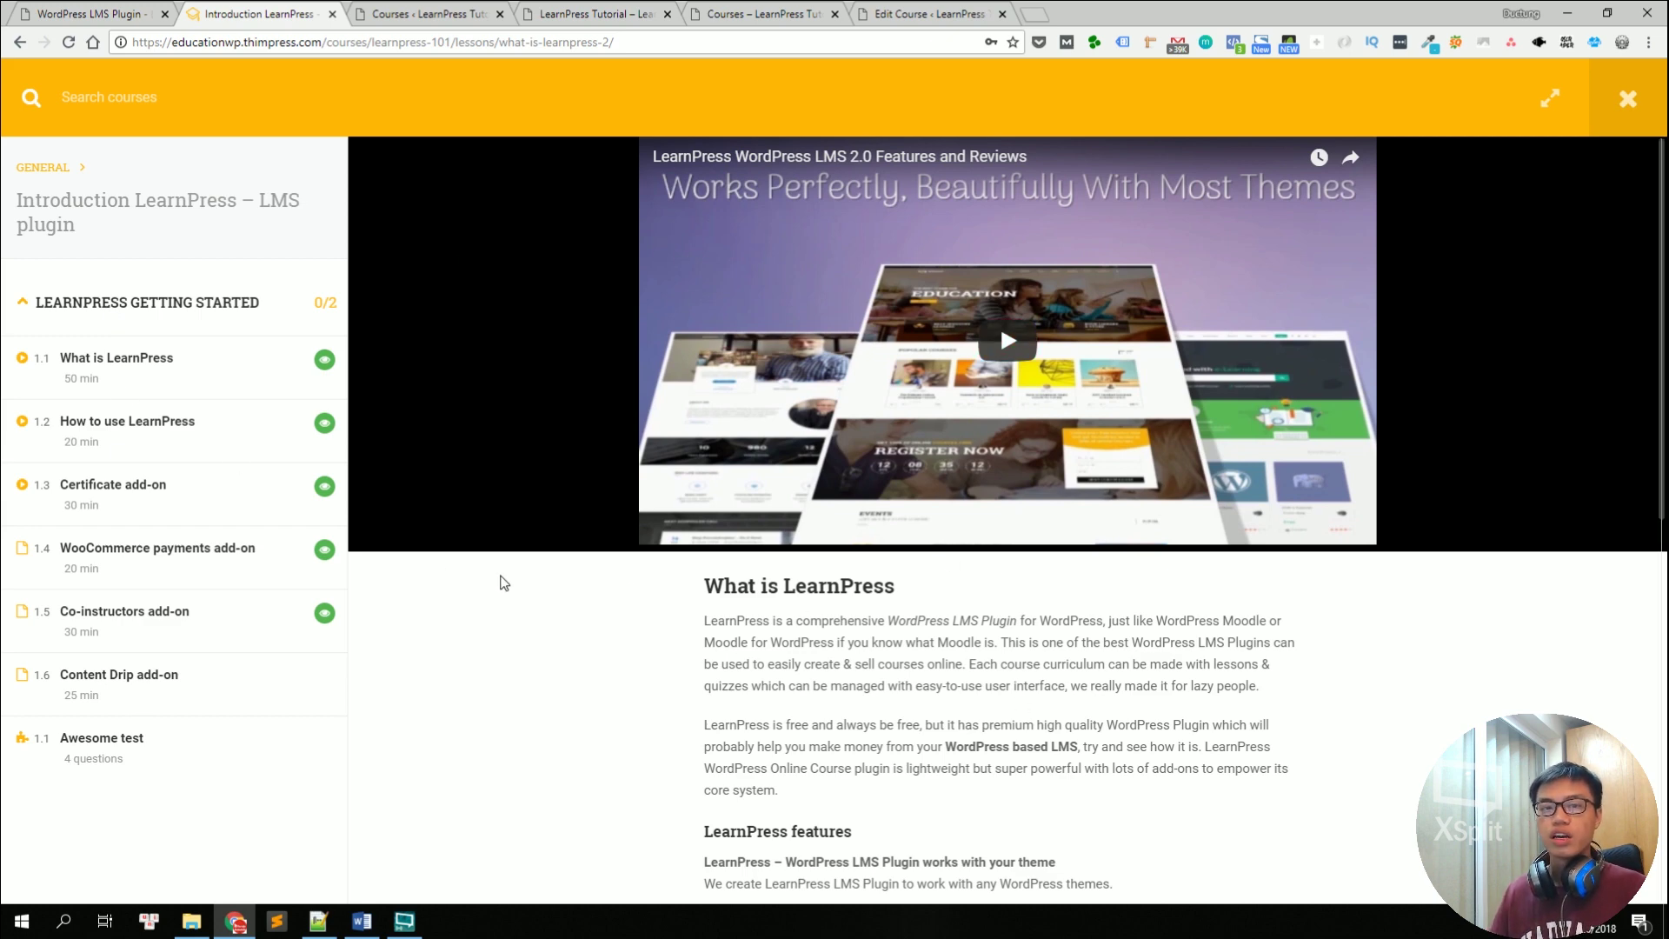
{"action": "scroll", "coordinate": [391, 585], "scroll_direction": "down", "scroll_amount": 3}
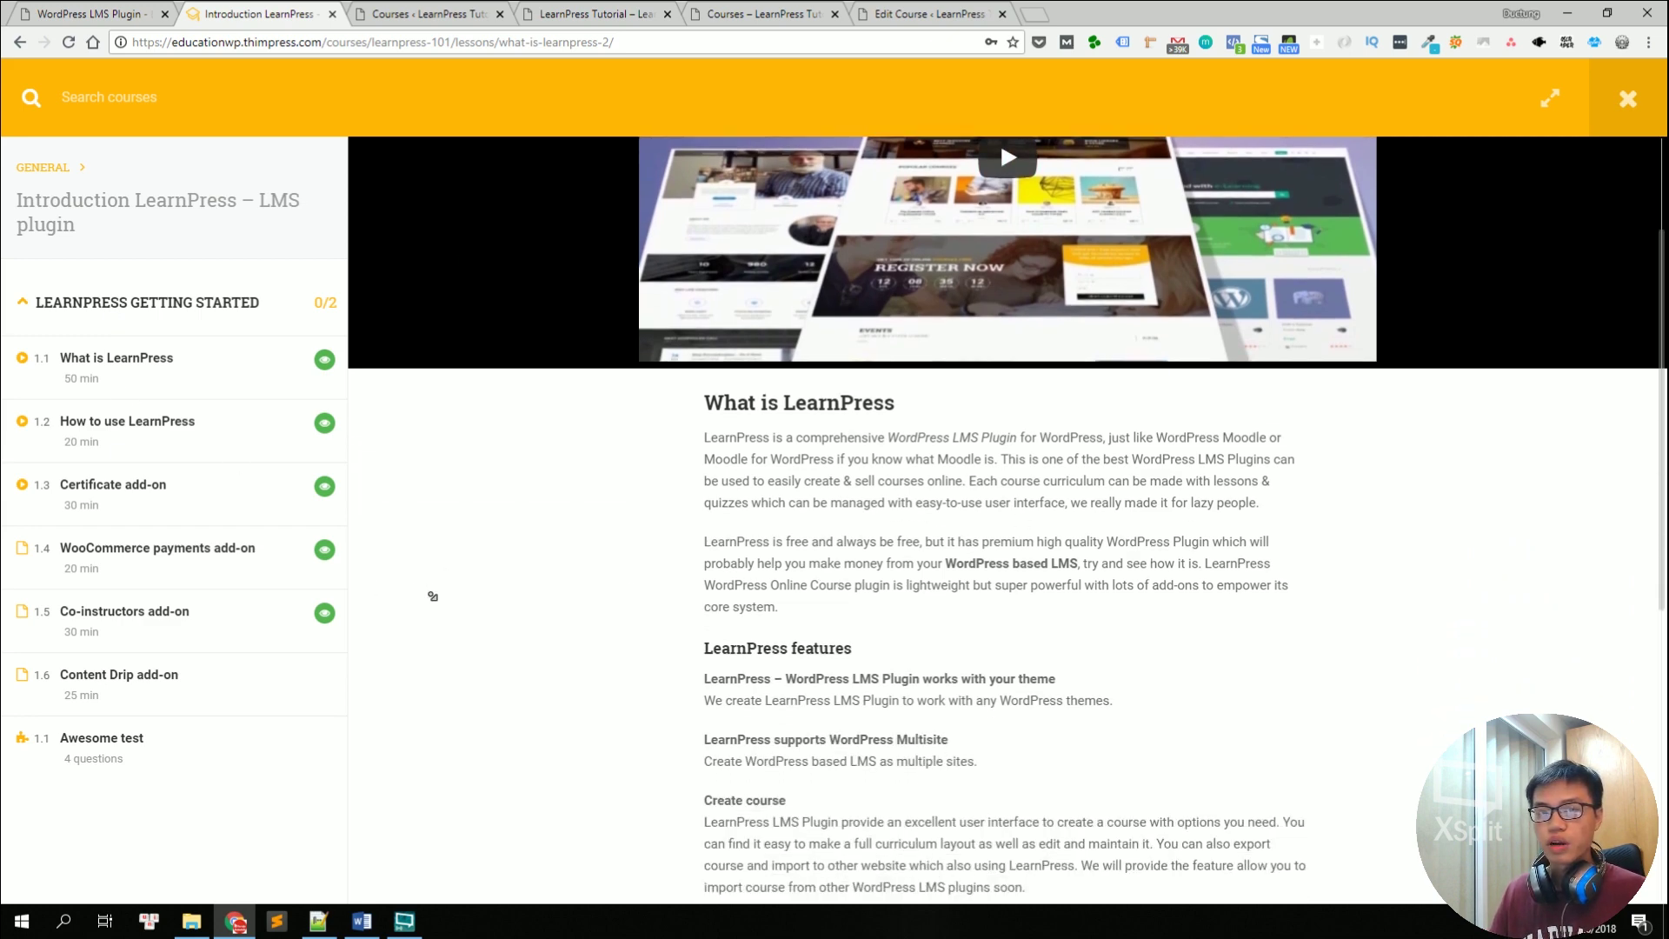
{"action": "scroll", "coordinate": [433, 597], "scroll_direction": "down", "scroll_amount": 2}
Step: Move from the lesson page to the 'Certificate add-on' lesson
{"action": "left_click_drag", "start_coordinate": [738, 261], "coordinate": [891, 446]}
{"action": "left_click", "coordinate": [891, 446]}
{"action": "scroll", "coordinate": [812, 487], "scroll_direction": "up", "scroll_amount": 5}
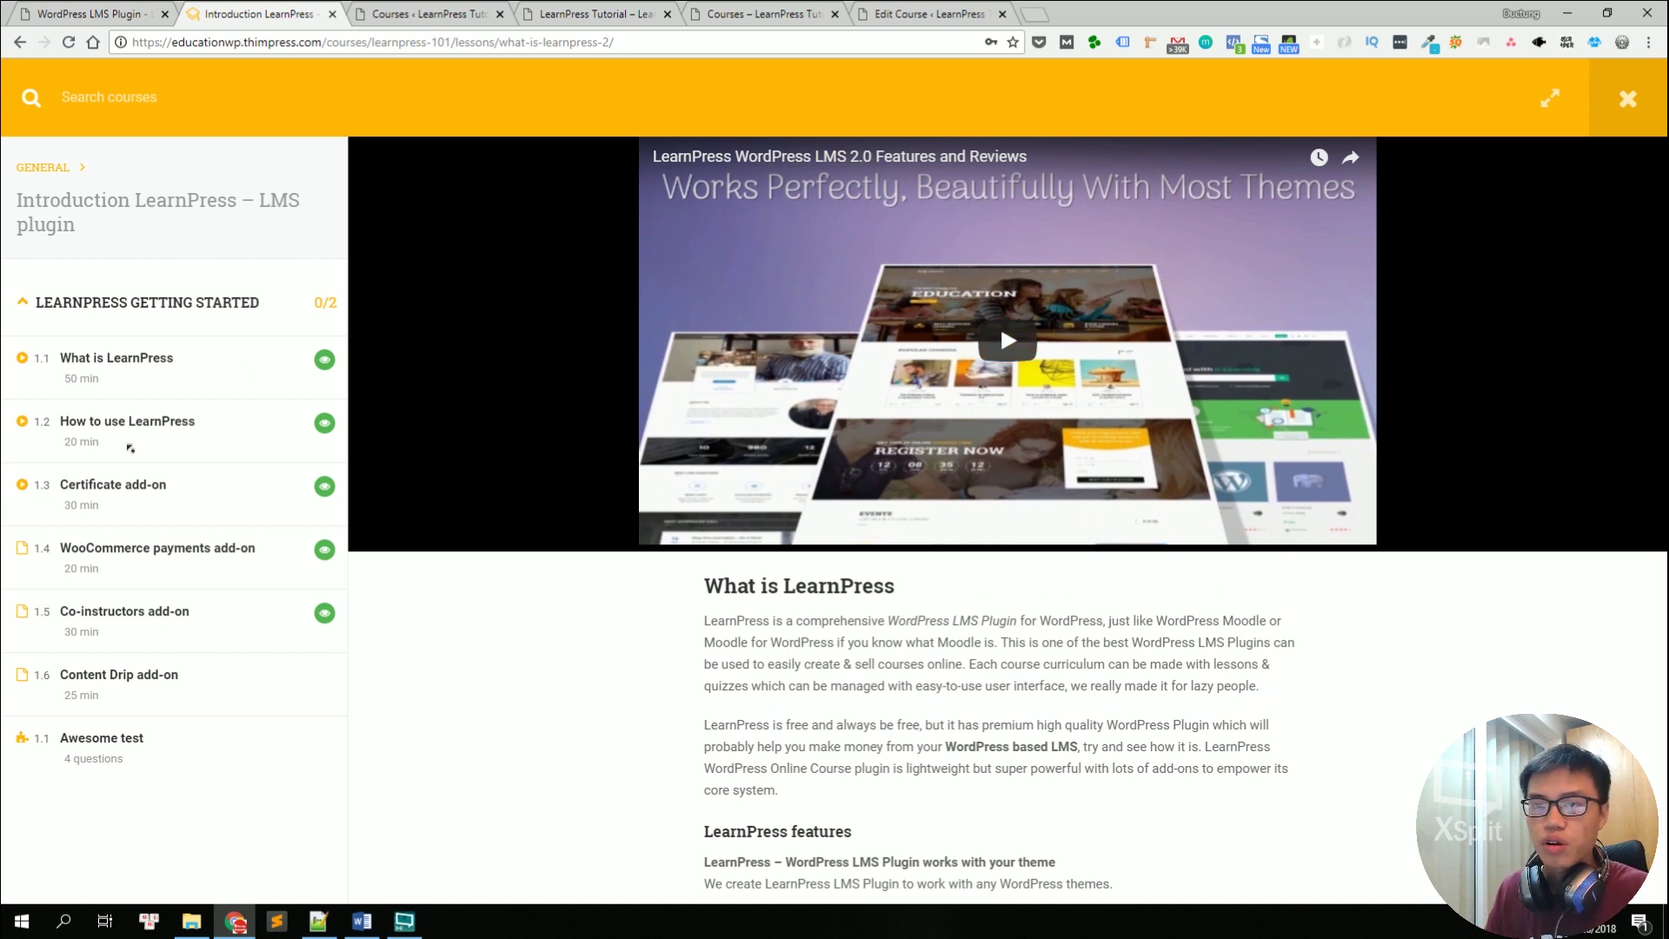
{"action": "left_click", "coordinate": [136, 493]}
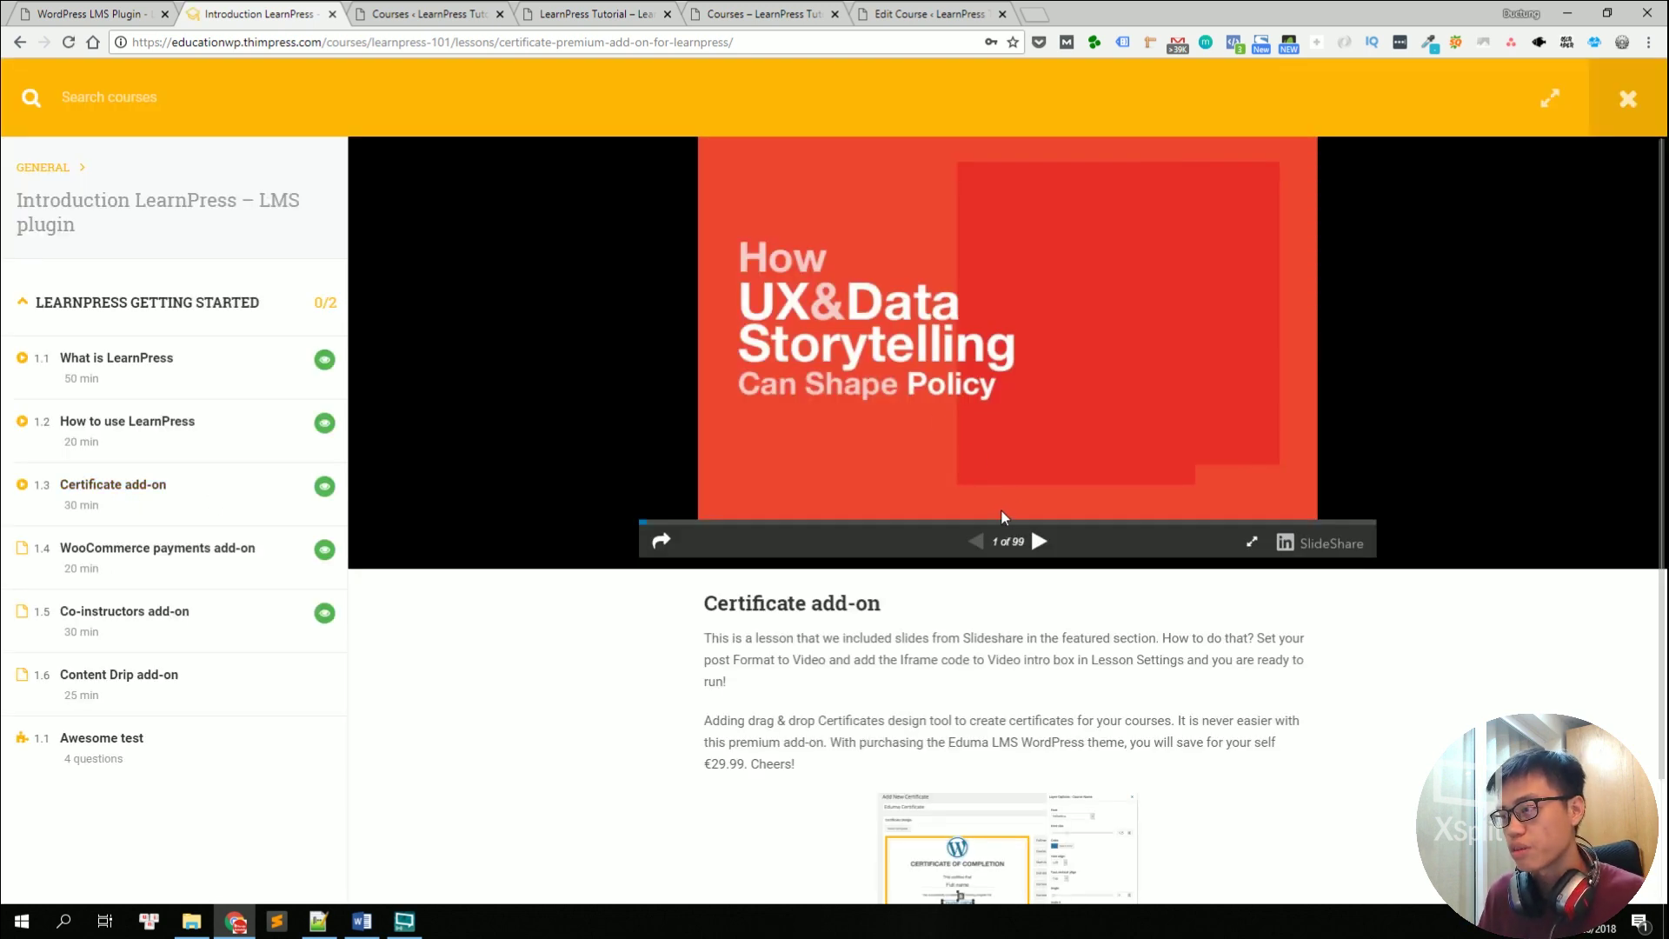
Step: Page the Certificate add-on slideshow forward to slide 4 of 99
{"action": "left_click", "coordinate": [1041, 544]}
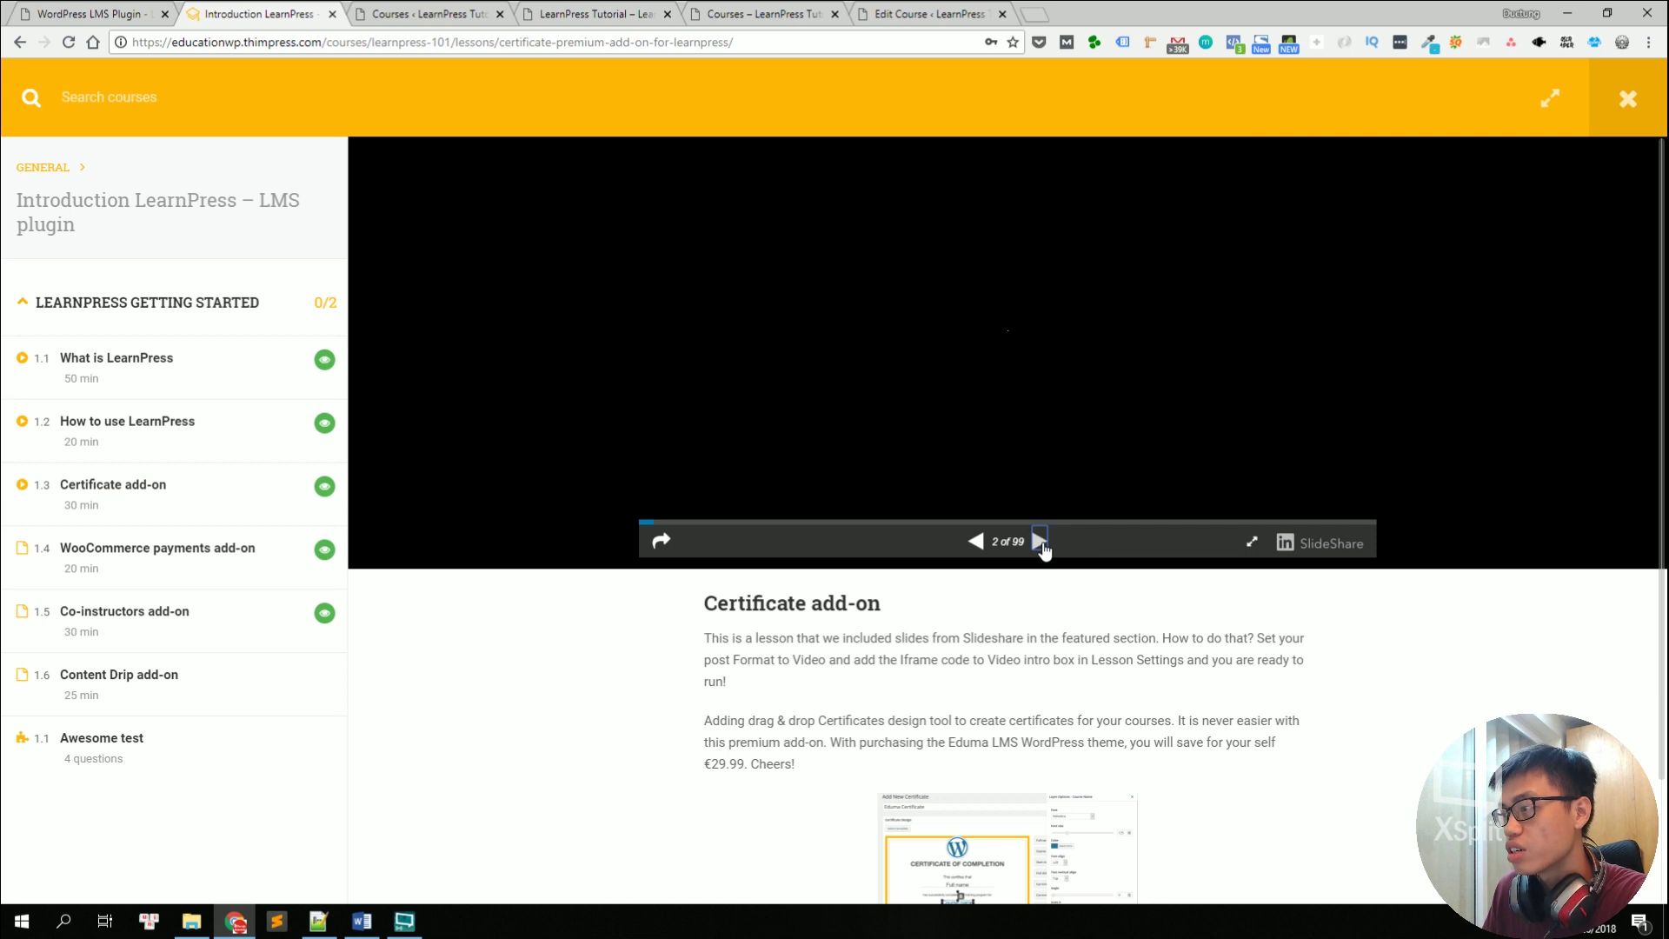
{"action": "left_click", "coordinate": [1039, 543]}
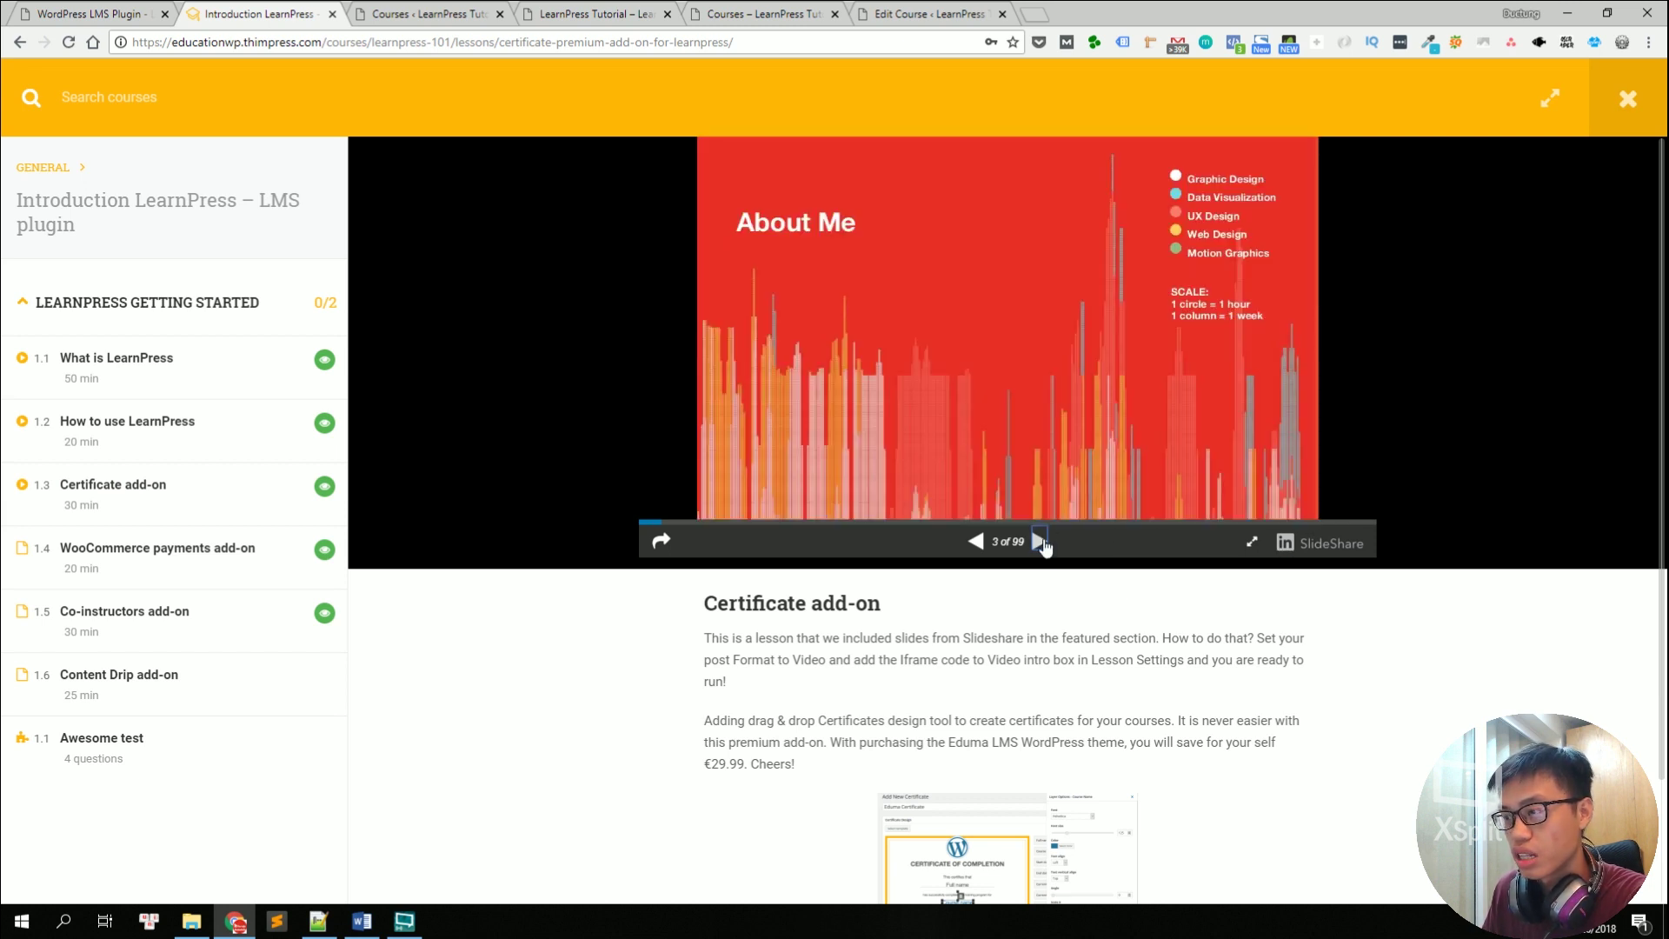
{"action": "left_click", "coordinate": [1034, 545]}
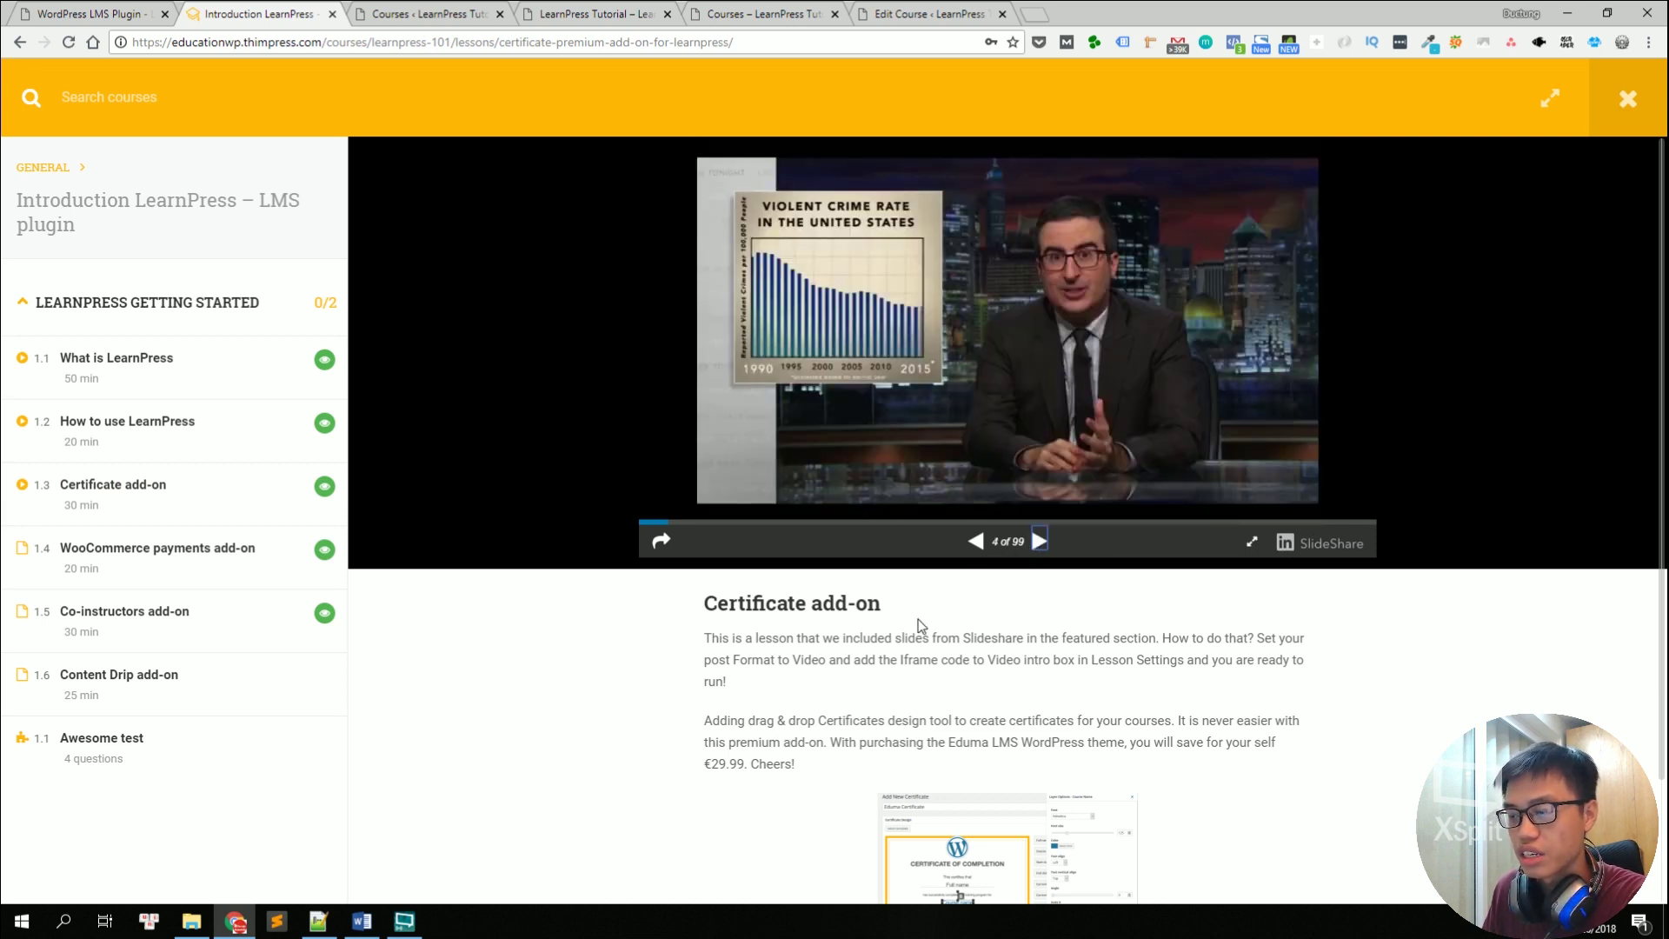
{"action": "scroll", "coordinate": [894, 675], "scroll_direction": "down", "scroll_amount": 1}
{"action": "scroll", "coordinate": [893, 675], "scroll_direction": "down", "scroll_amount": 1}
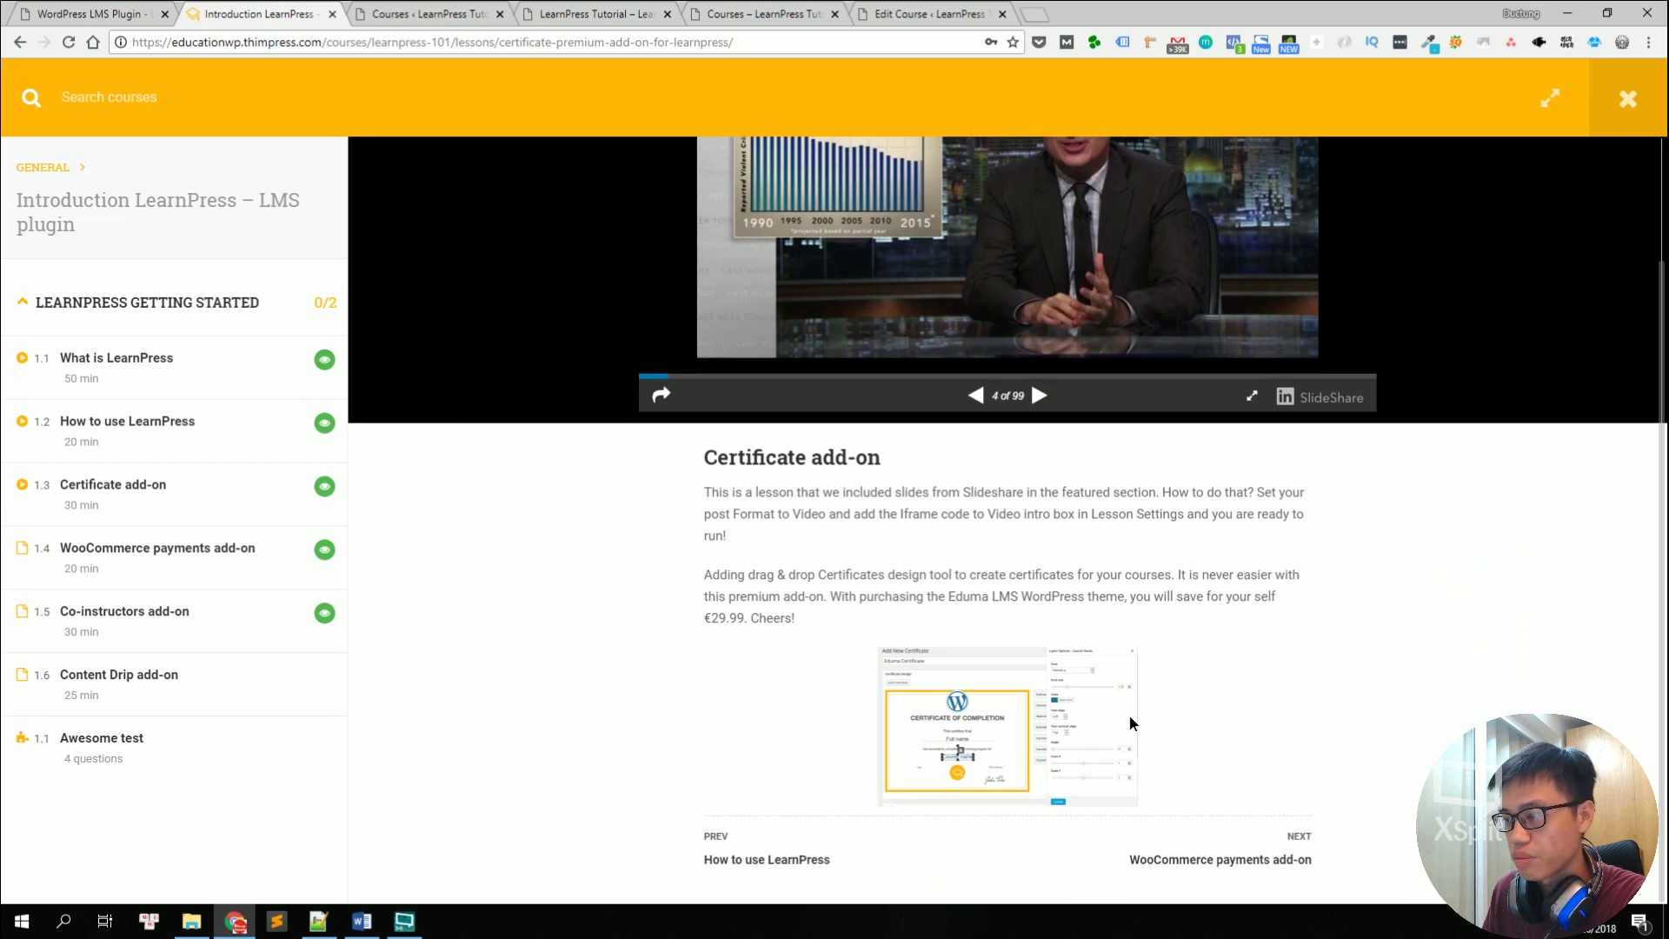
{"action": "scroll", "coordinate": [798, 574], "scroll_direction": "up", "scroll_amount": 1}
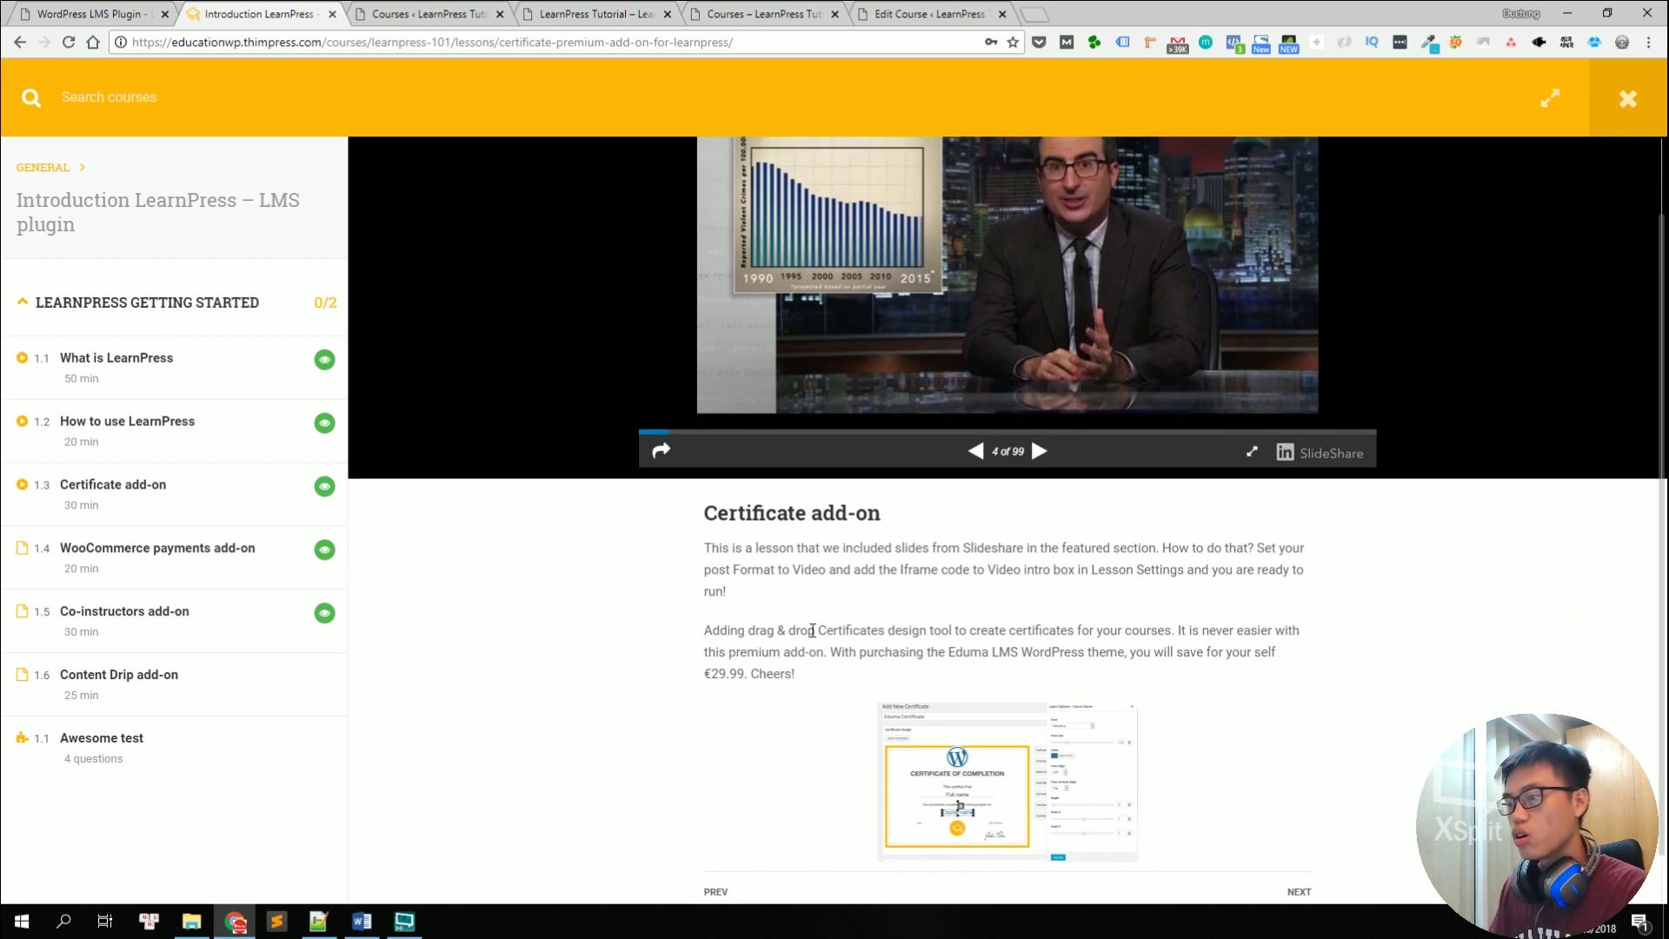
Step: Open the 'Awesome test' quiz from the lesson sidebar
{"action": "double_click", "coordinate": [770, 489]}
{"action": "left_click", "coordinate": [766, 528]}
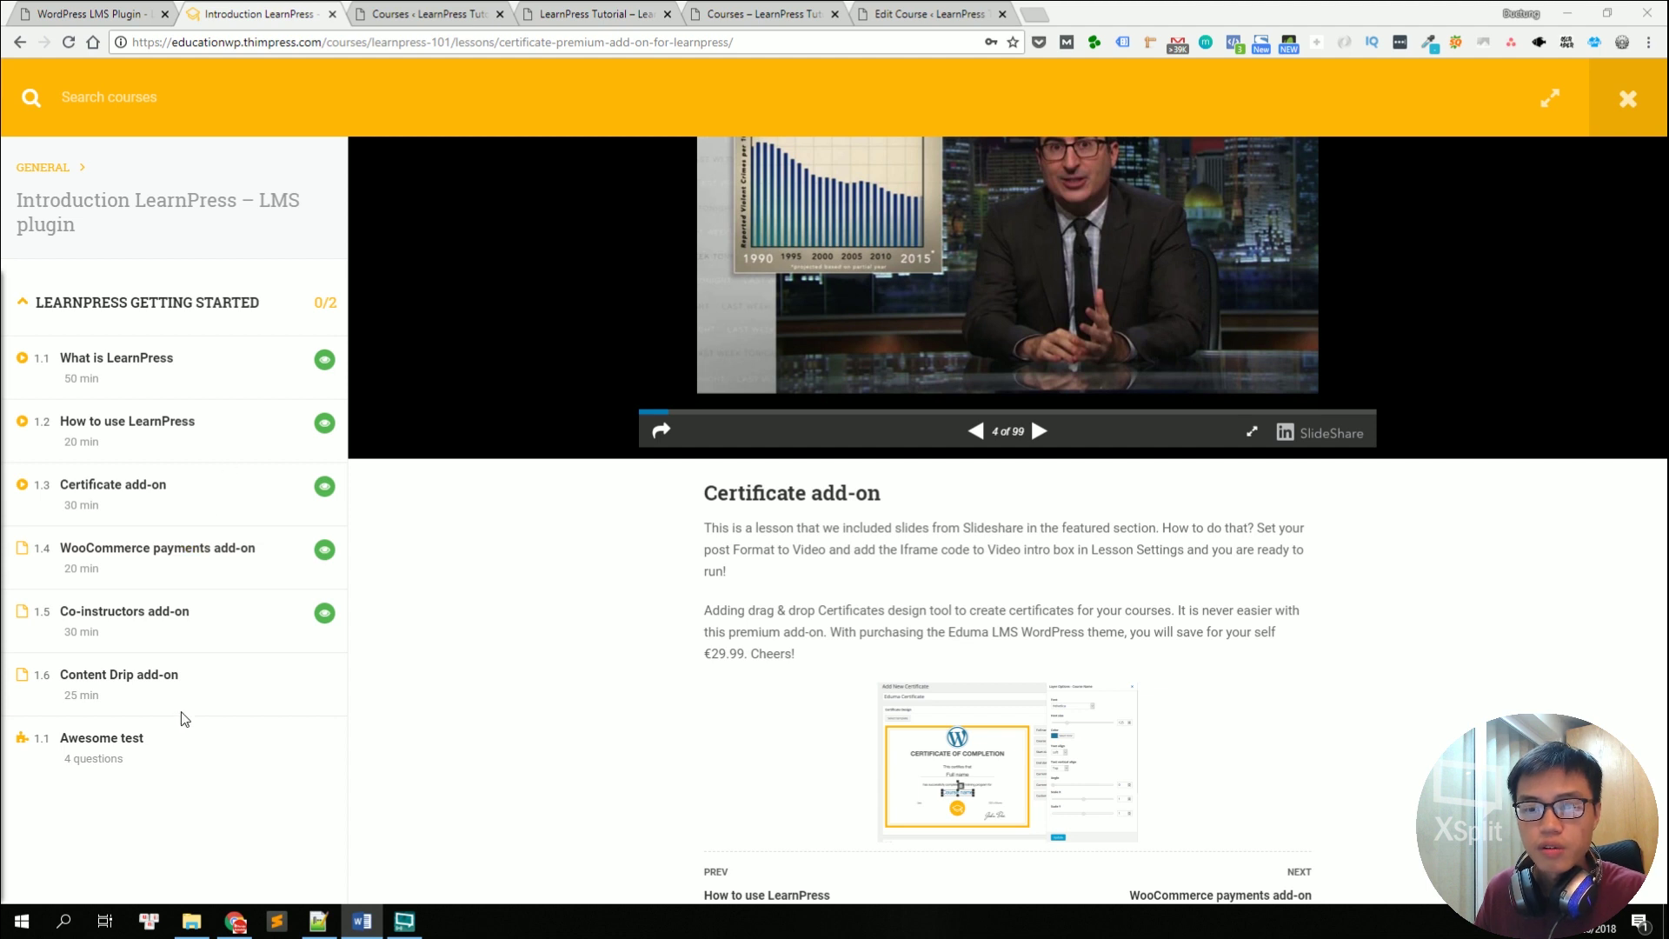
{"action": "left_click_drag", "start_coordinate": [155, 739], "coordinate": [55, 741]}
{"action": "left_click", "coordinate": [82, 741]}
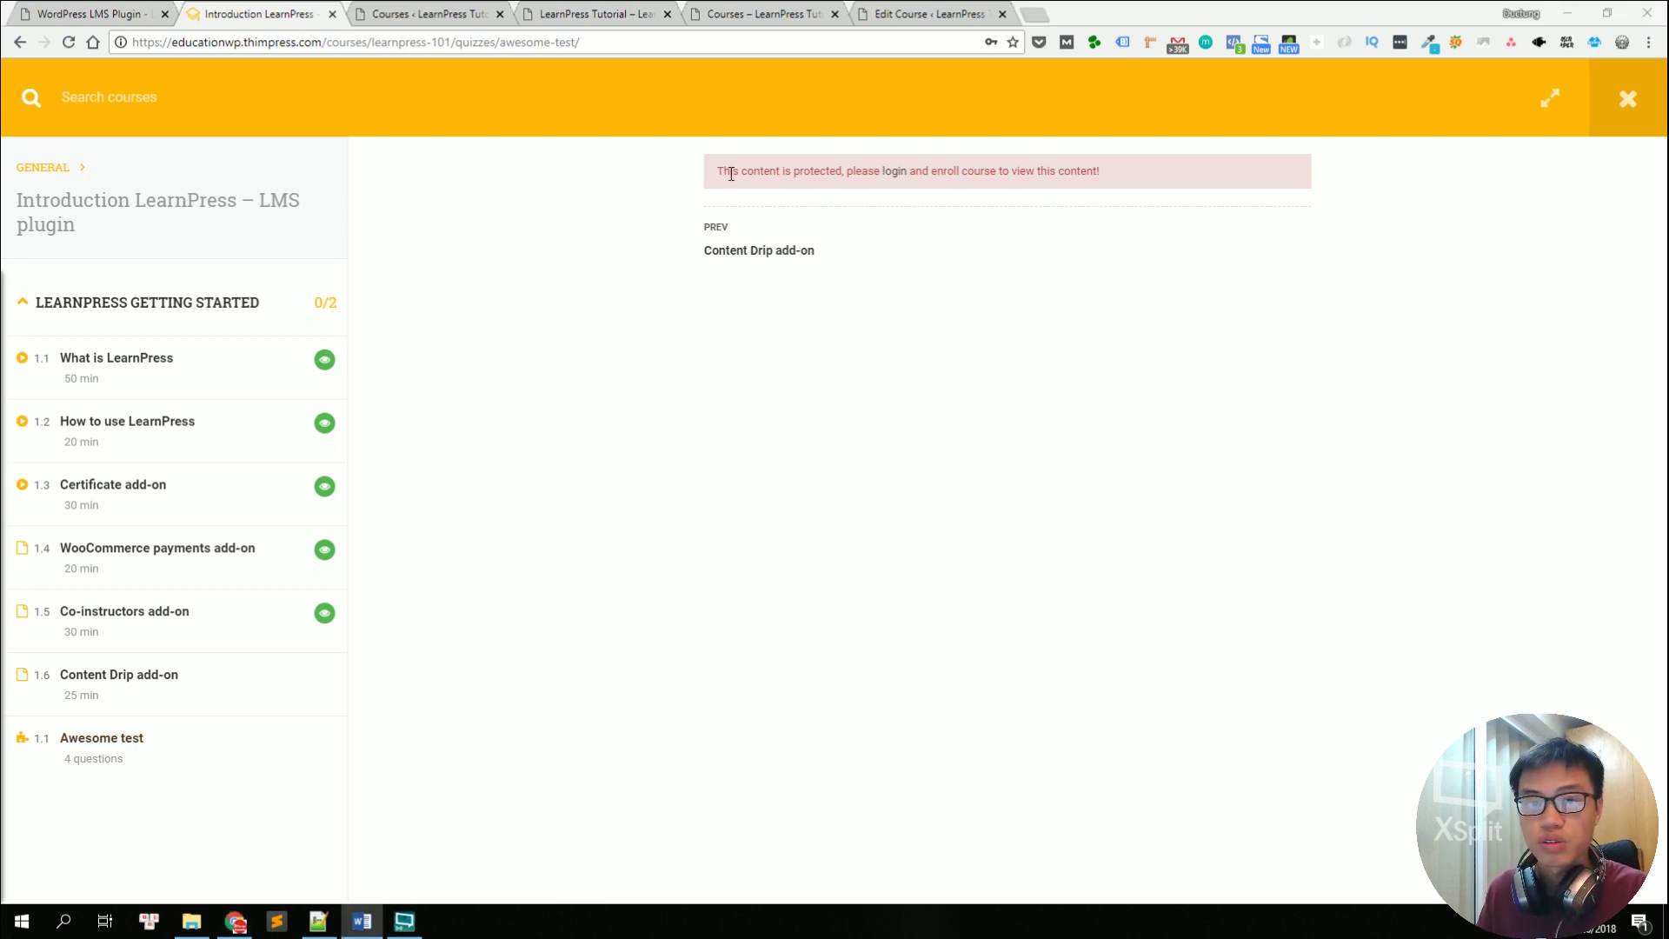
Step: Point out the quiz's login-and-enroll notice, check the Word document, then return to the browser
{"action": "left_click_drag", "start_coordinate": [719, 171], "coordinate": [817, 166]}
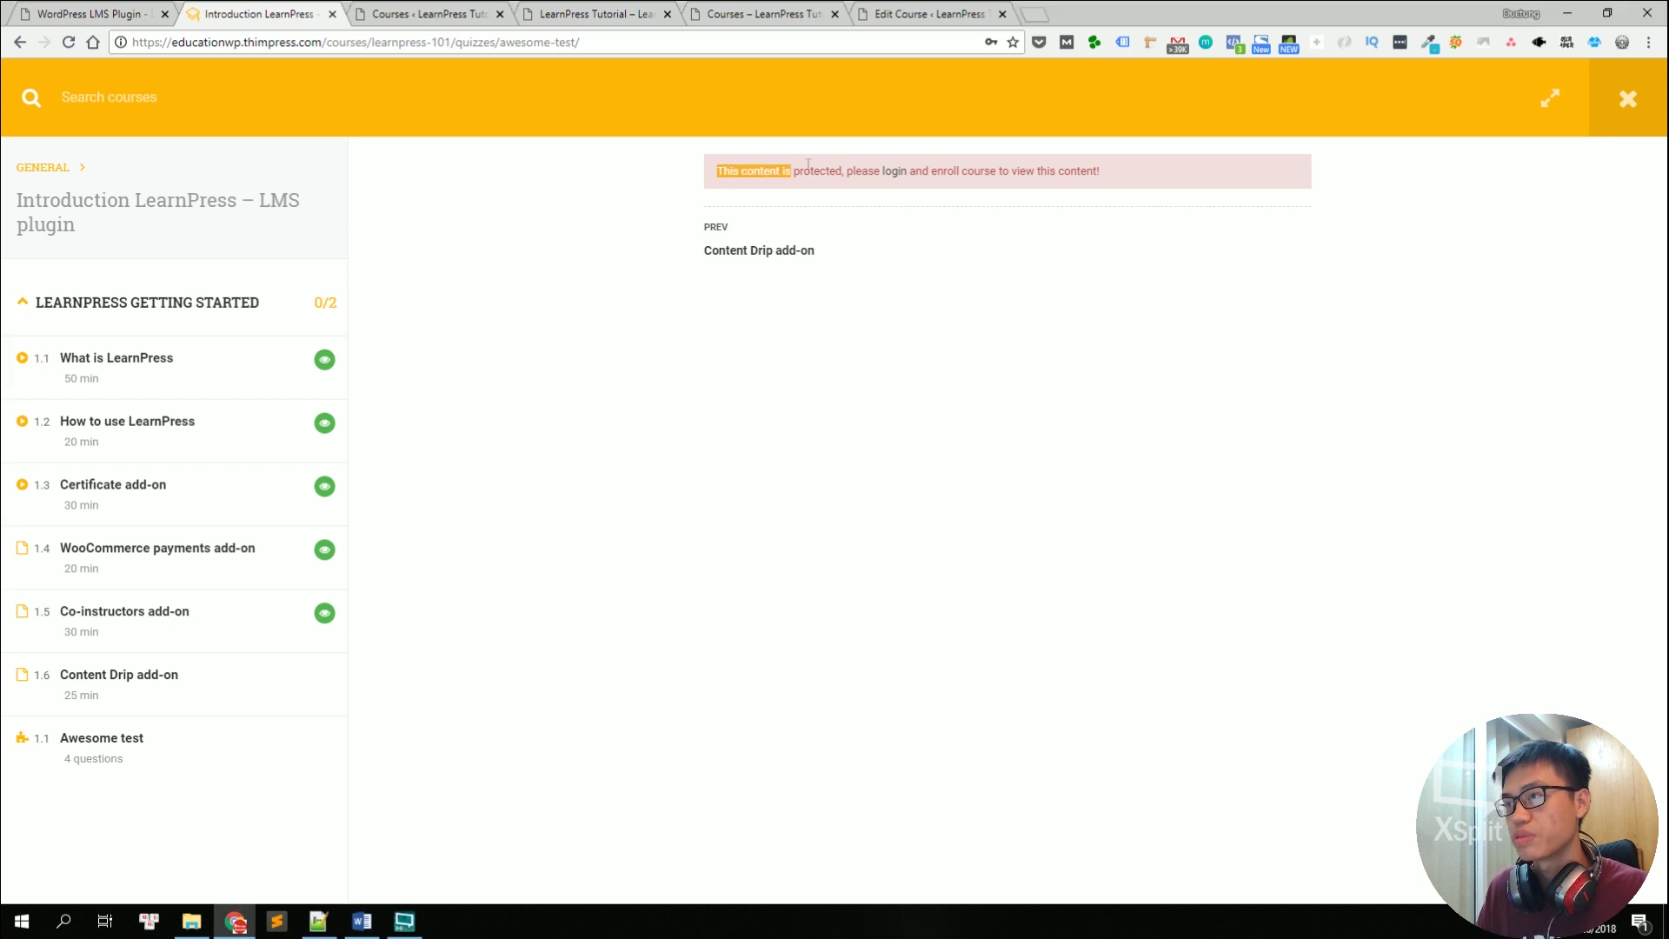
{"action": "left_click", "coordinate": [822, 164]}
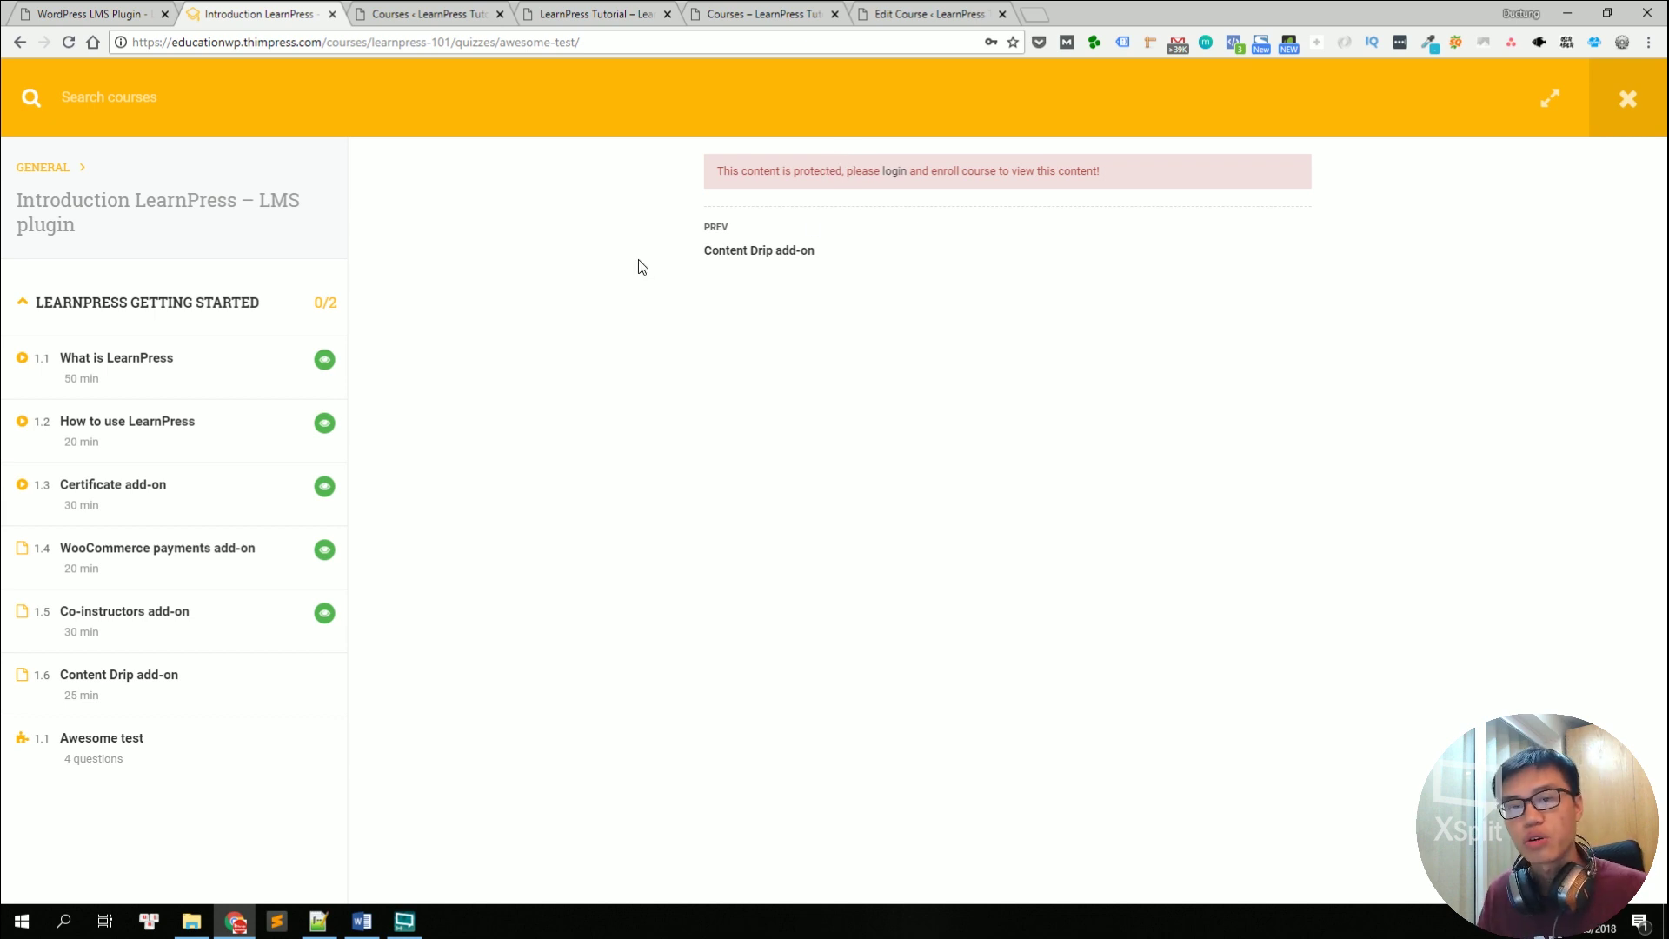
{"action": "key", "text": "alt+Tab"}
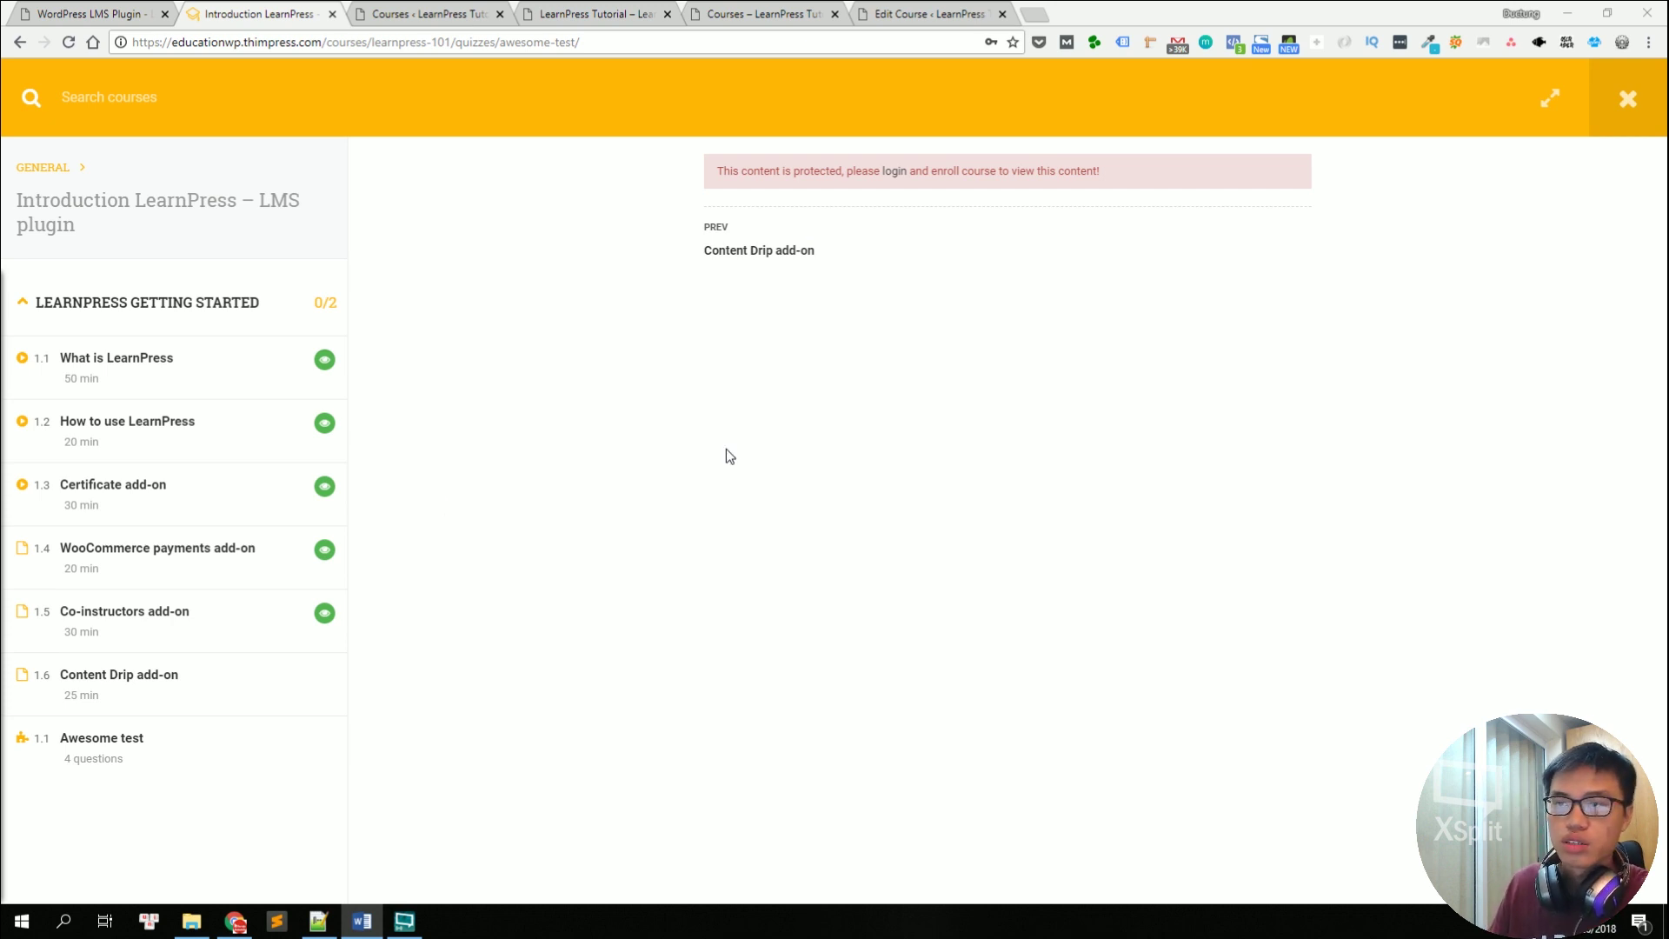
{"action": "left_click", "coordinate": [695, 449]}
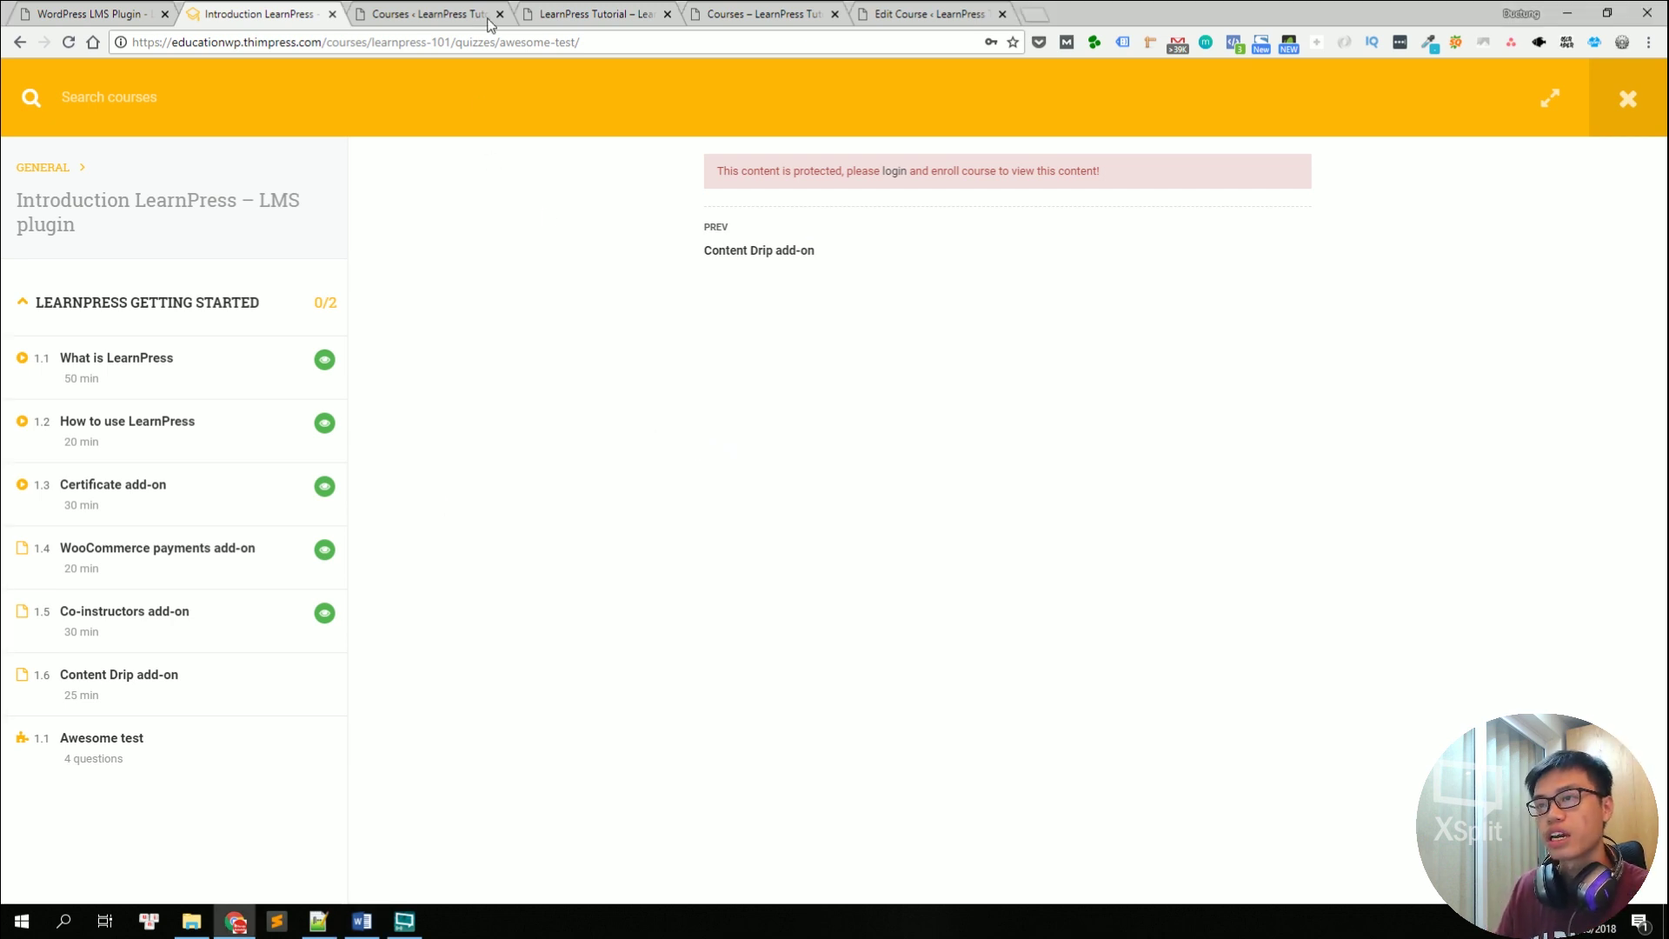
Step: Show the WordPress LearnPress Courses list, consult the Word document, and start adding a course
{"action": "left_click", "coordinate": [425, 14]}
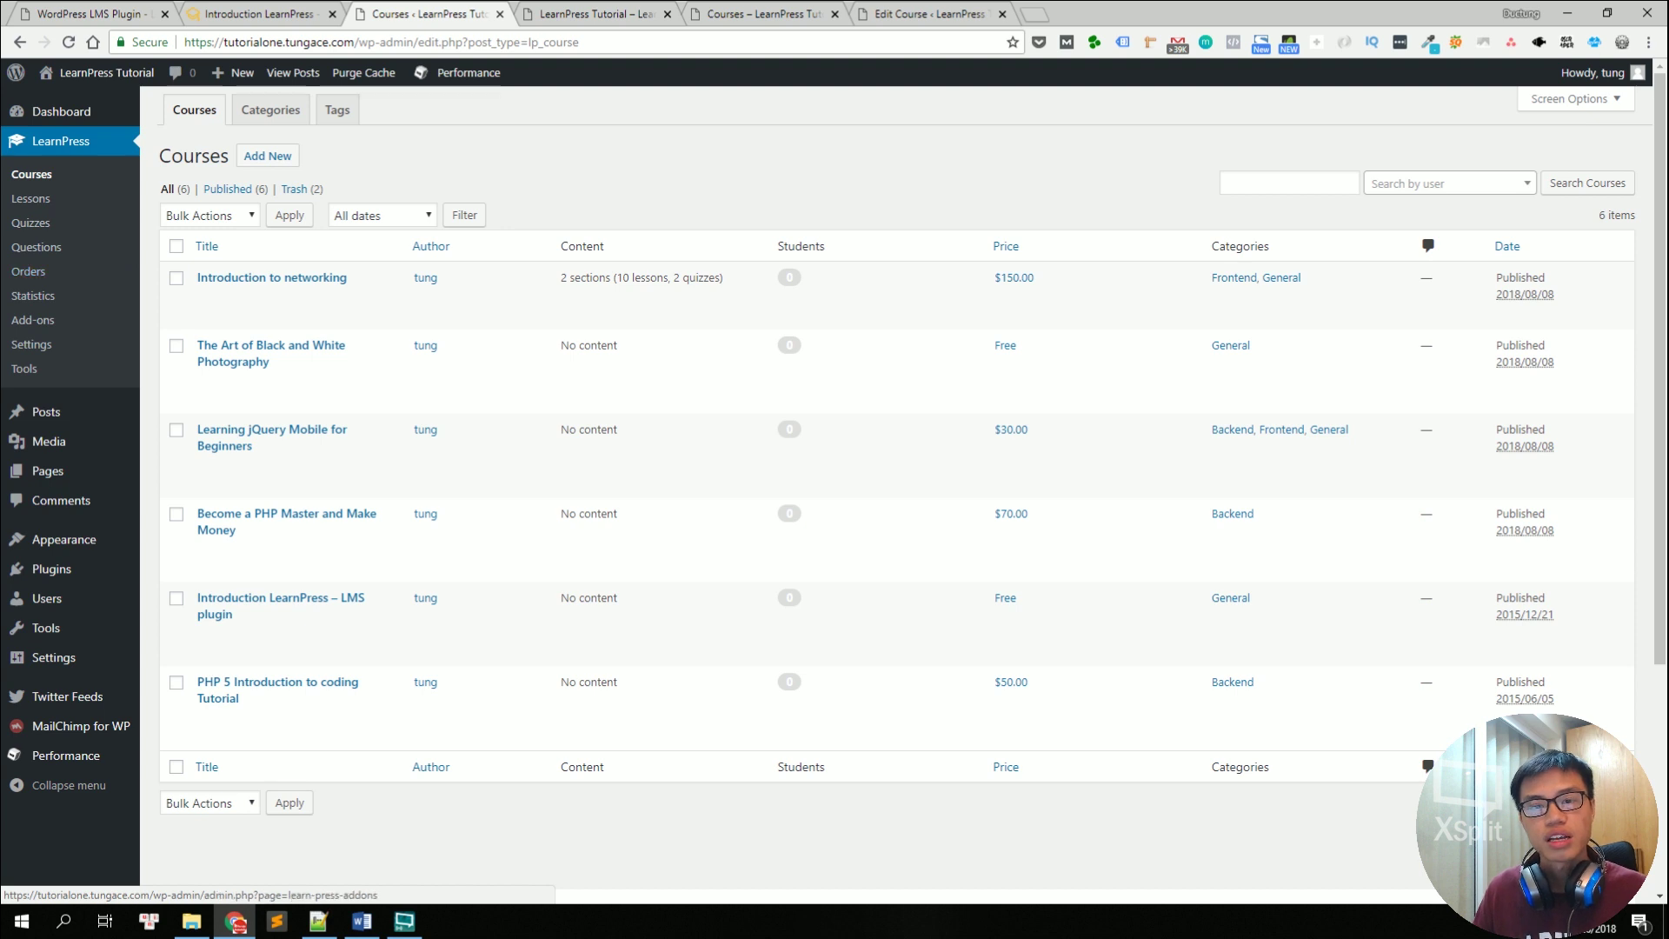
{"action": "key", "text": "alt+Tab"}
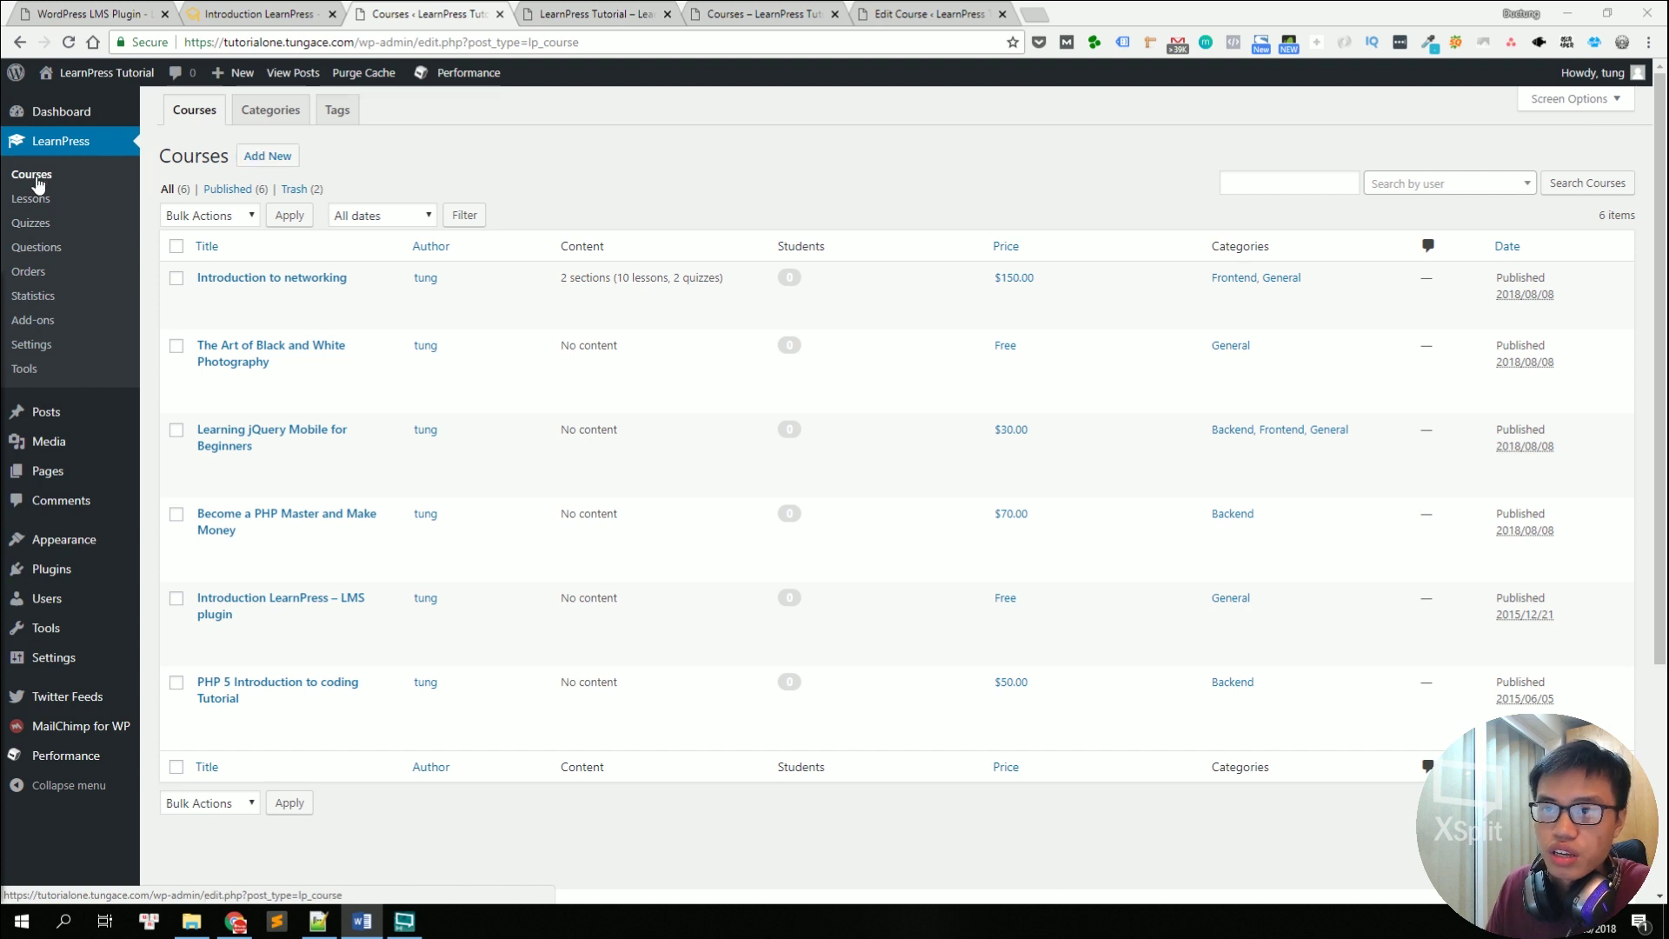
{"action": "left_click", "coordinate": [257, 165]}
{"action": "mouse_move", "coordinate": [265, 276]}
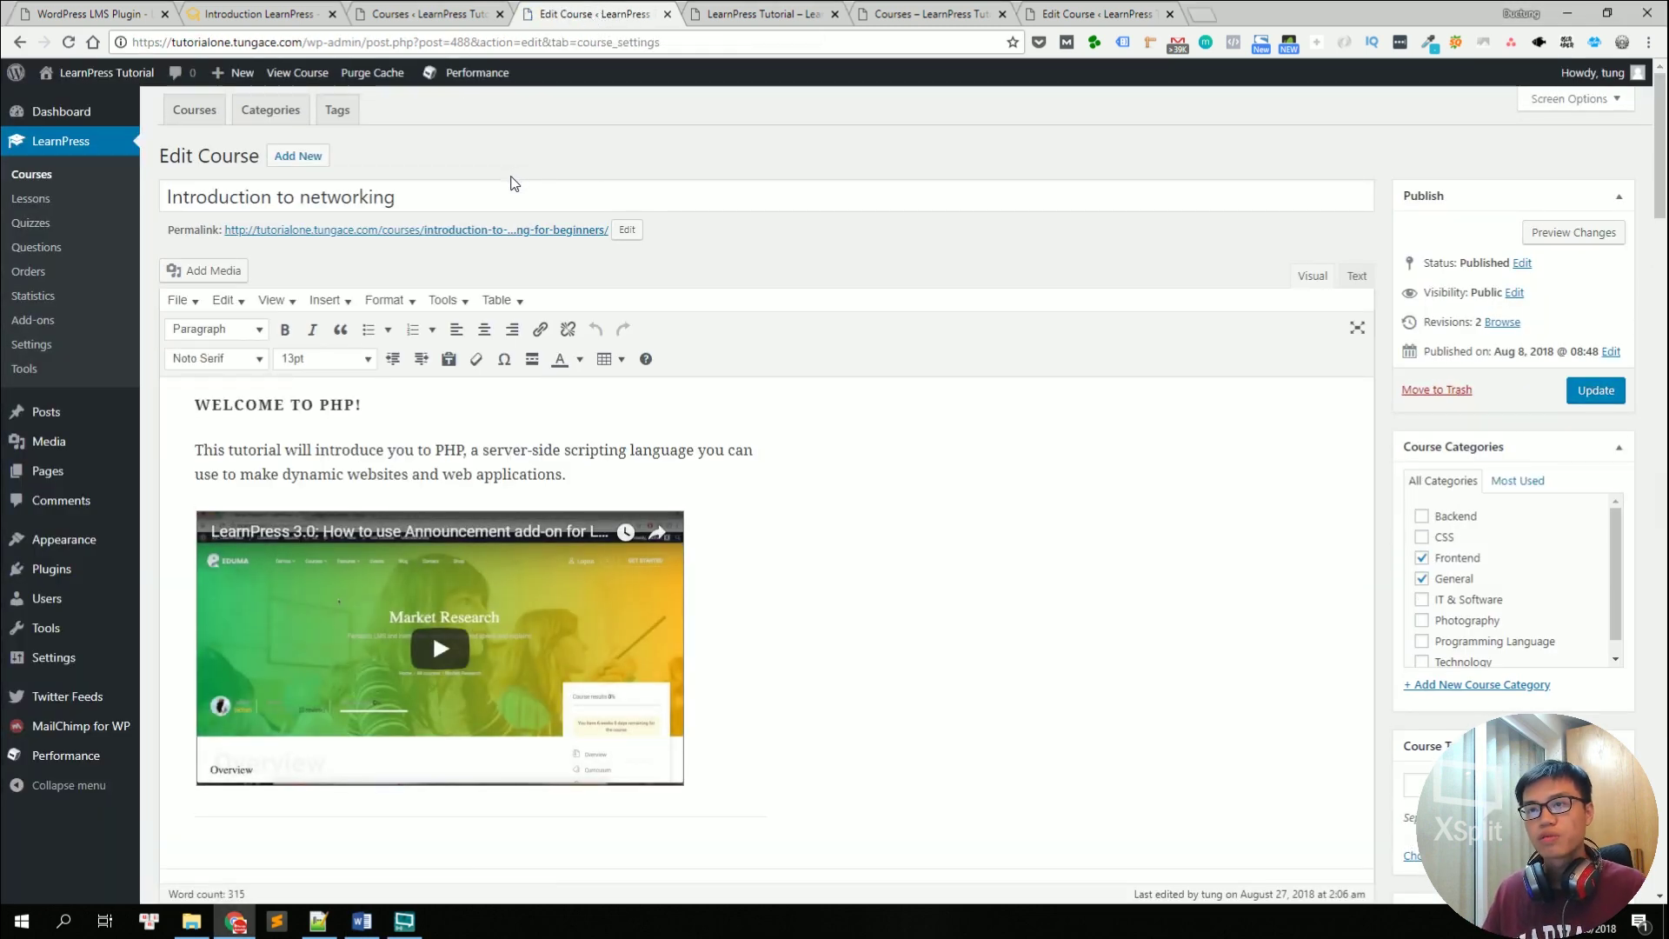
Step: Open the 'Introduction to networking' course editor and click into its title
{"action": "mouse_move", "coordinate": [247, 80]}
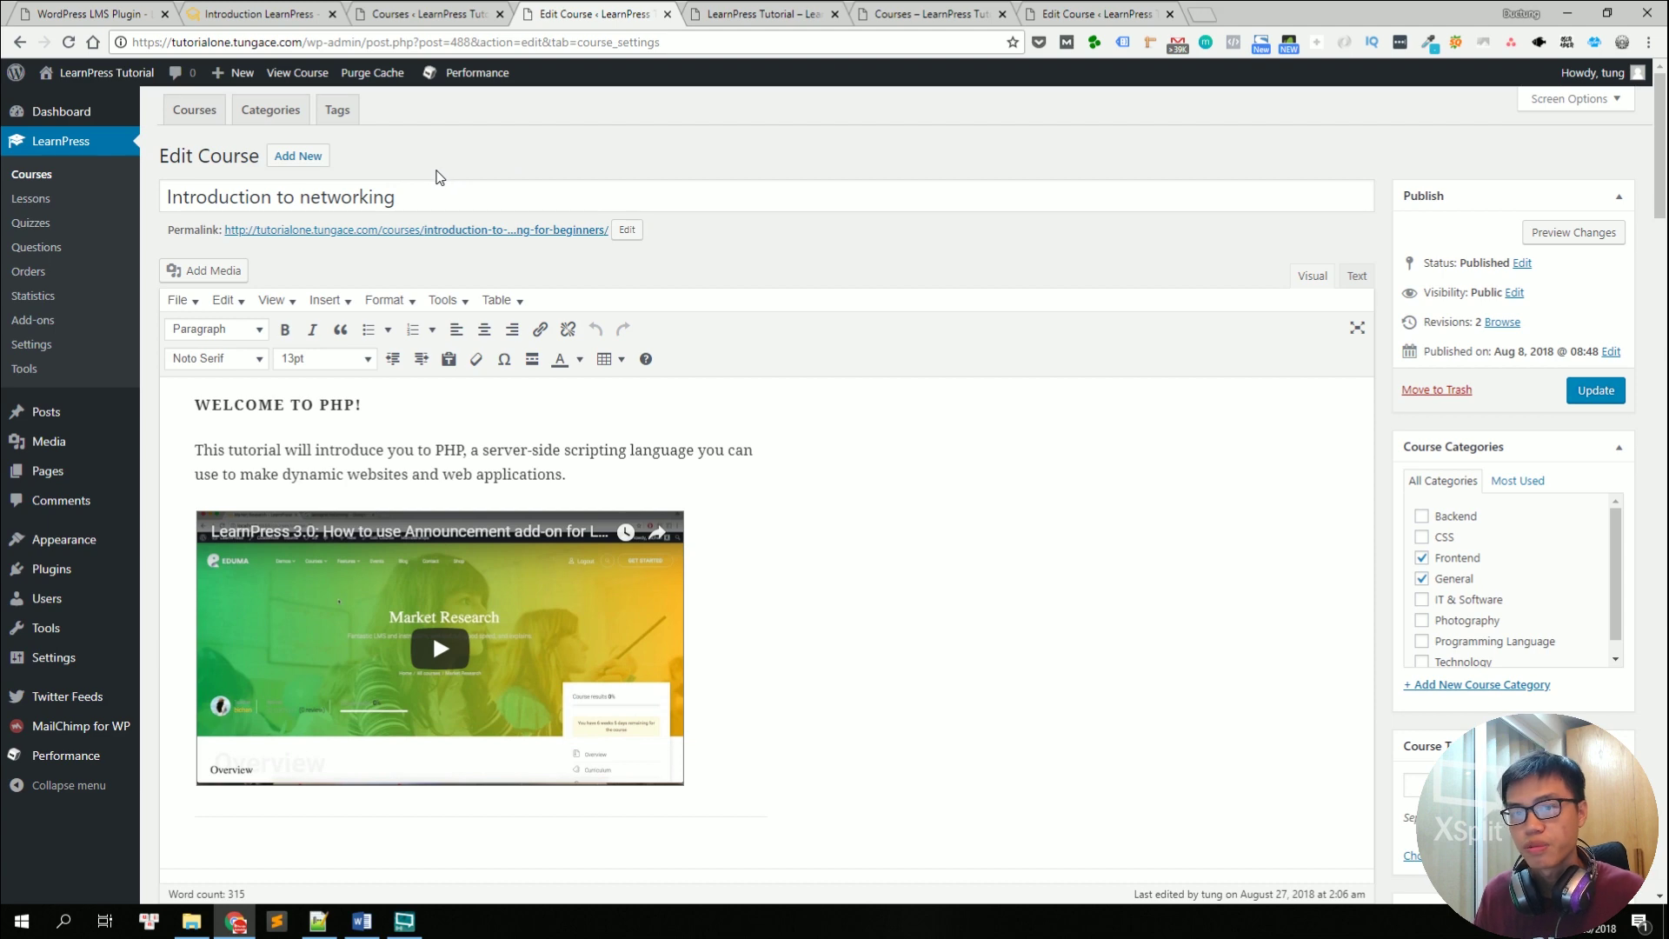
{"action": "scroll", "coordinate": [578, 395], "scroll_direction": "down", "scroll_amount": 15}
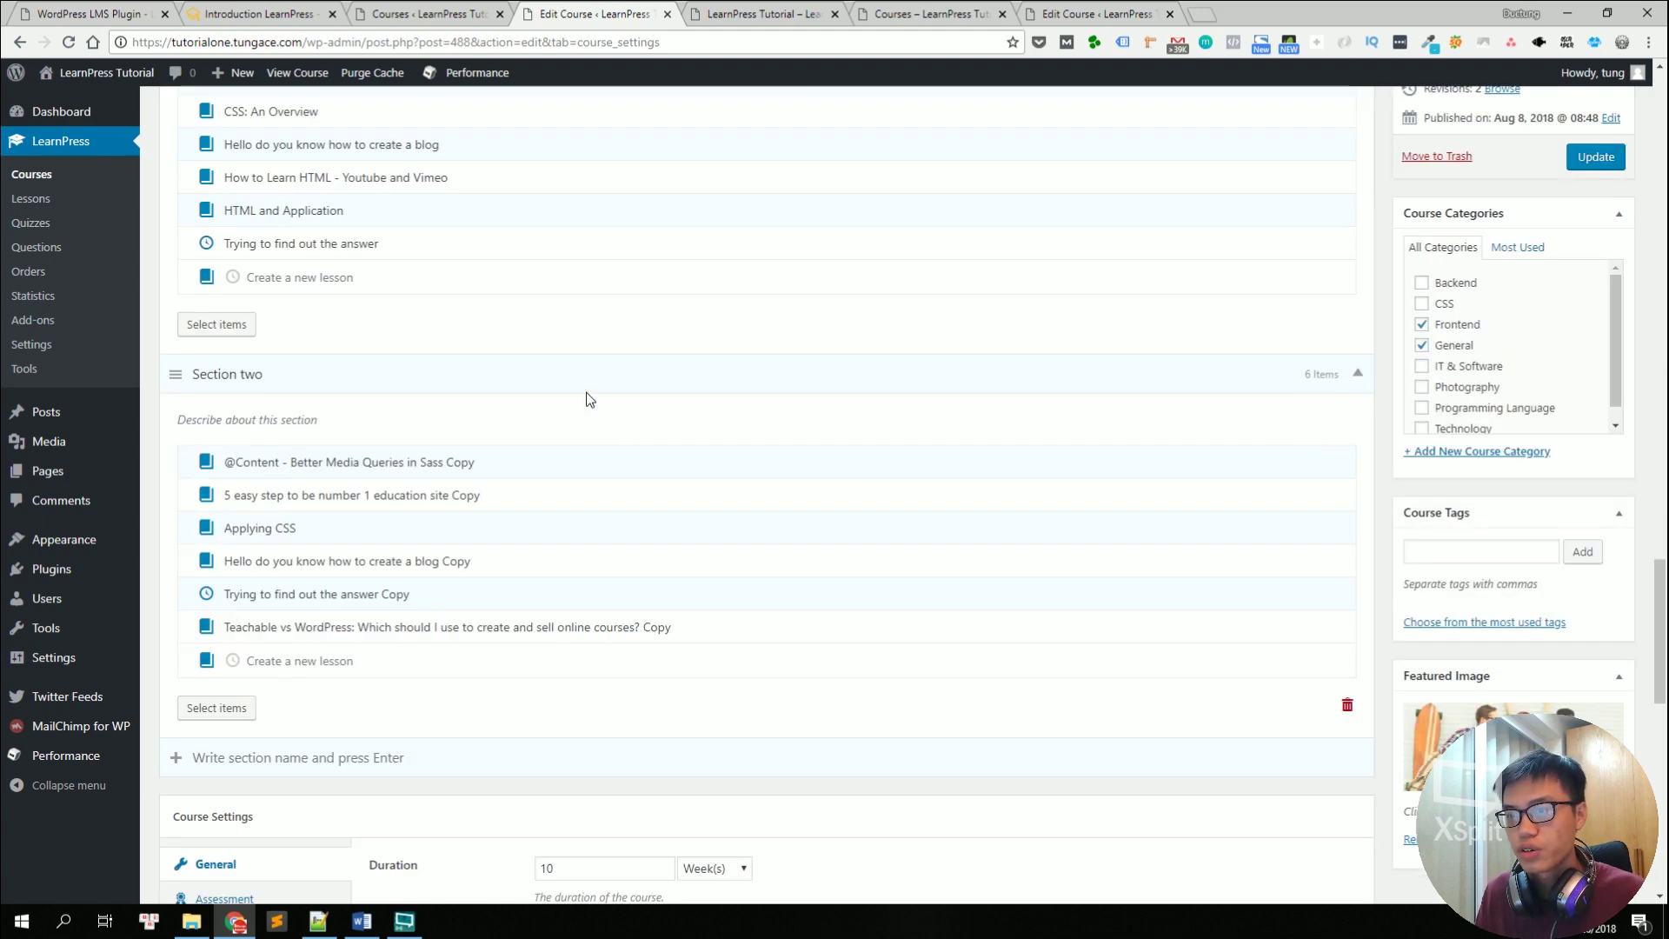
{"action": "scroll", "coordinate": [578, 396], "scroll_direction": "up", "scroll_amount": 15}
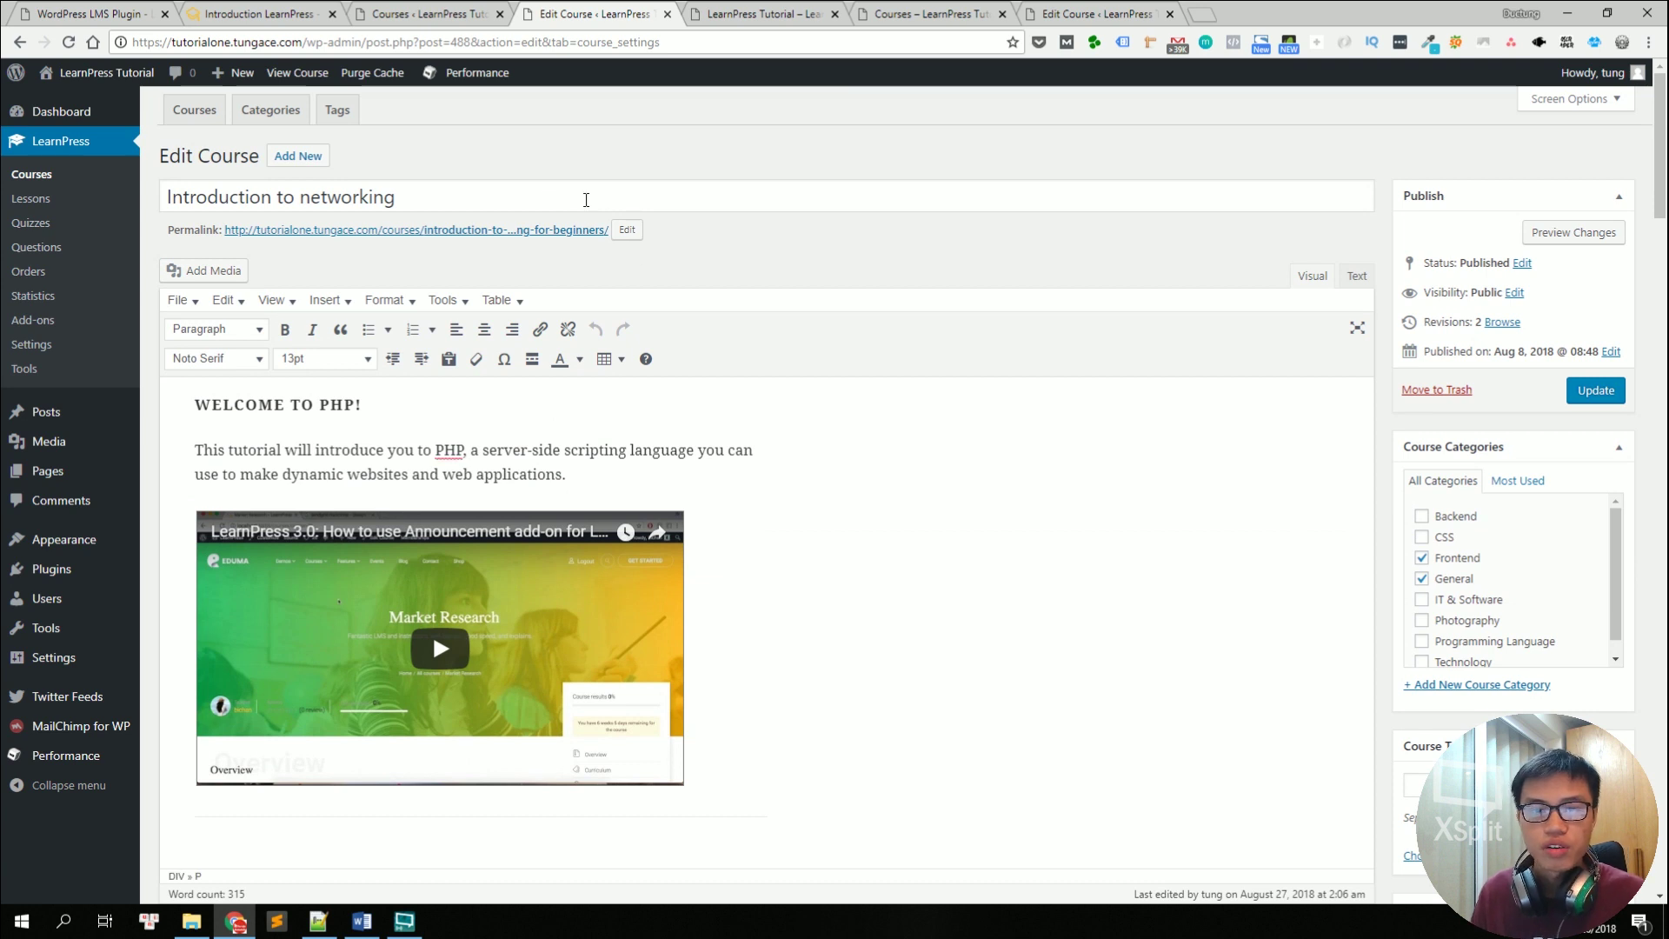
{"action": "left_click", "coordinate": [586, 199]}
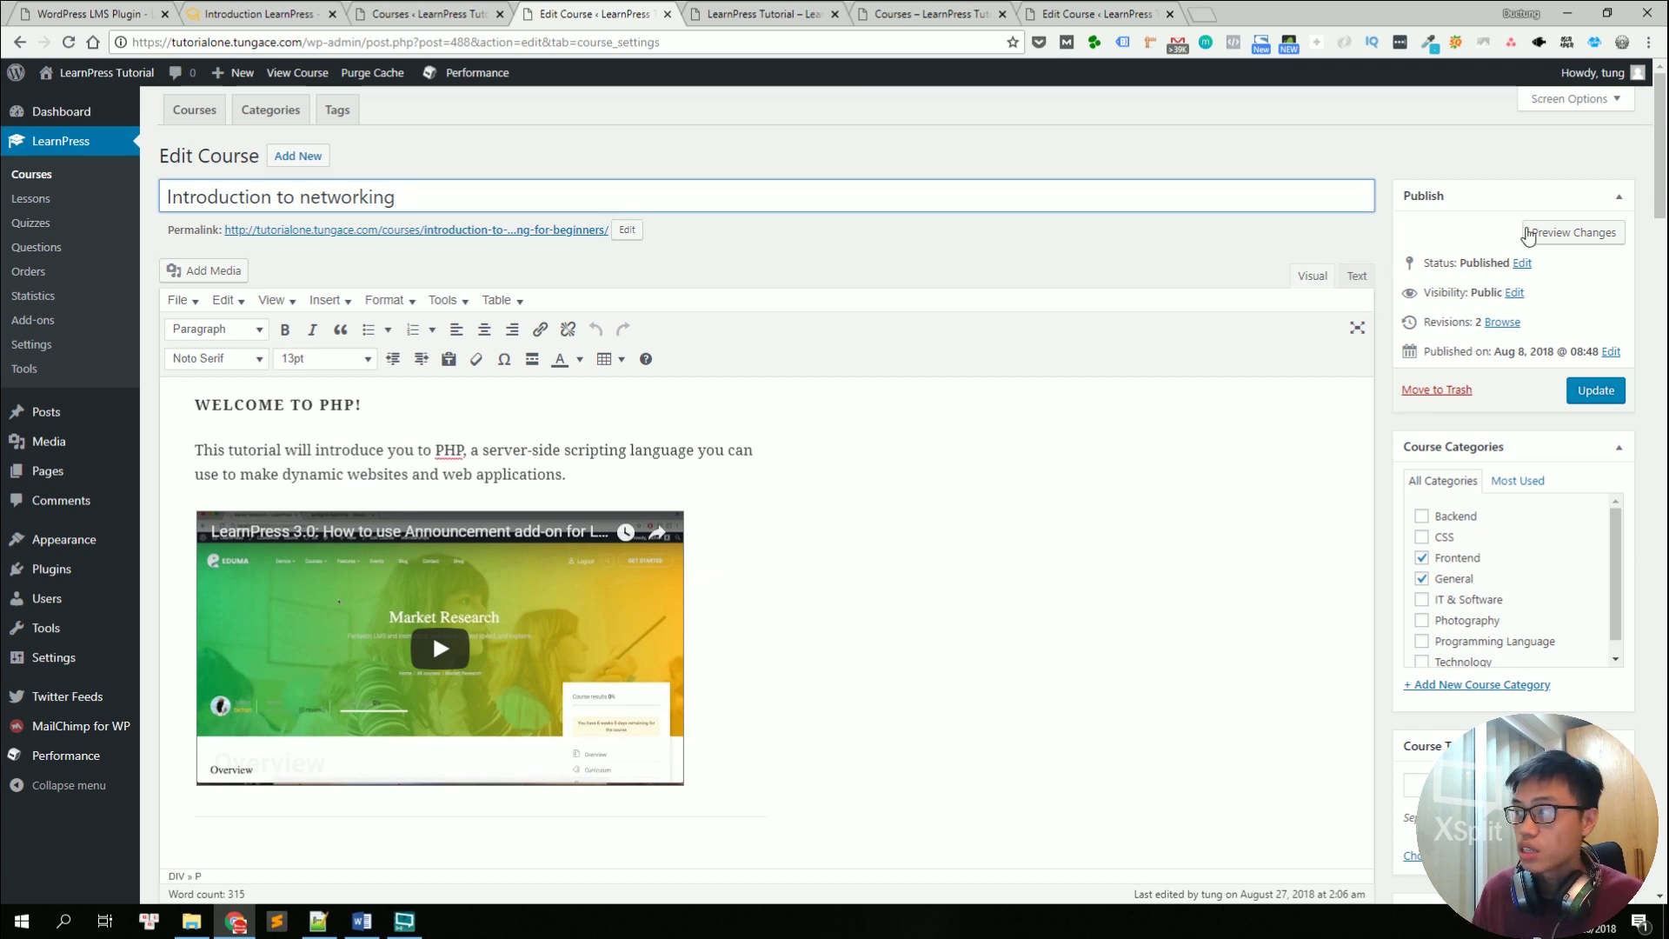
{"action": "left_click_drag", "start_coordinate": [1660, 204], "coordinate": [1660, 644]}
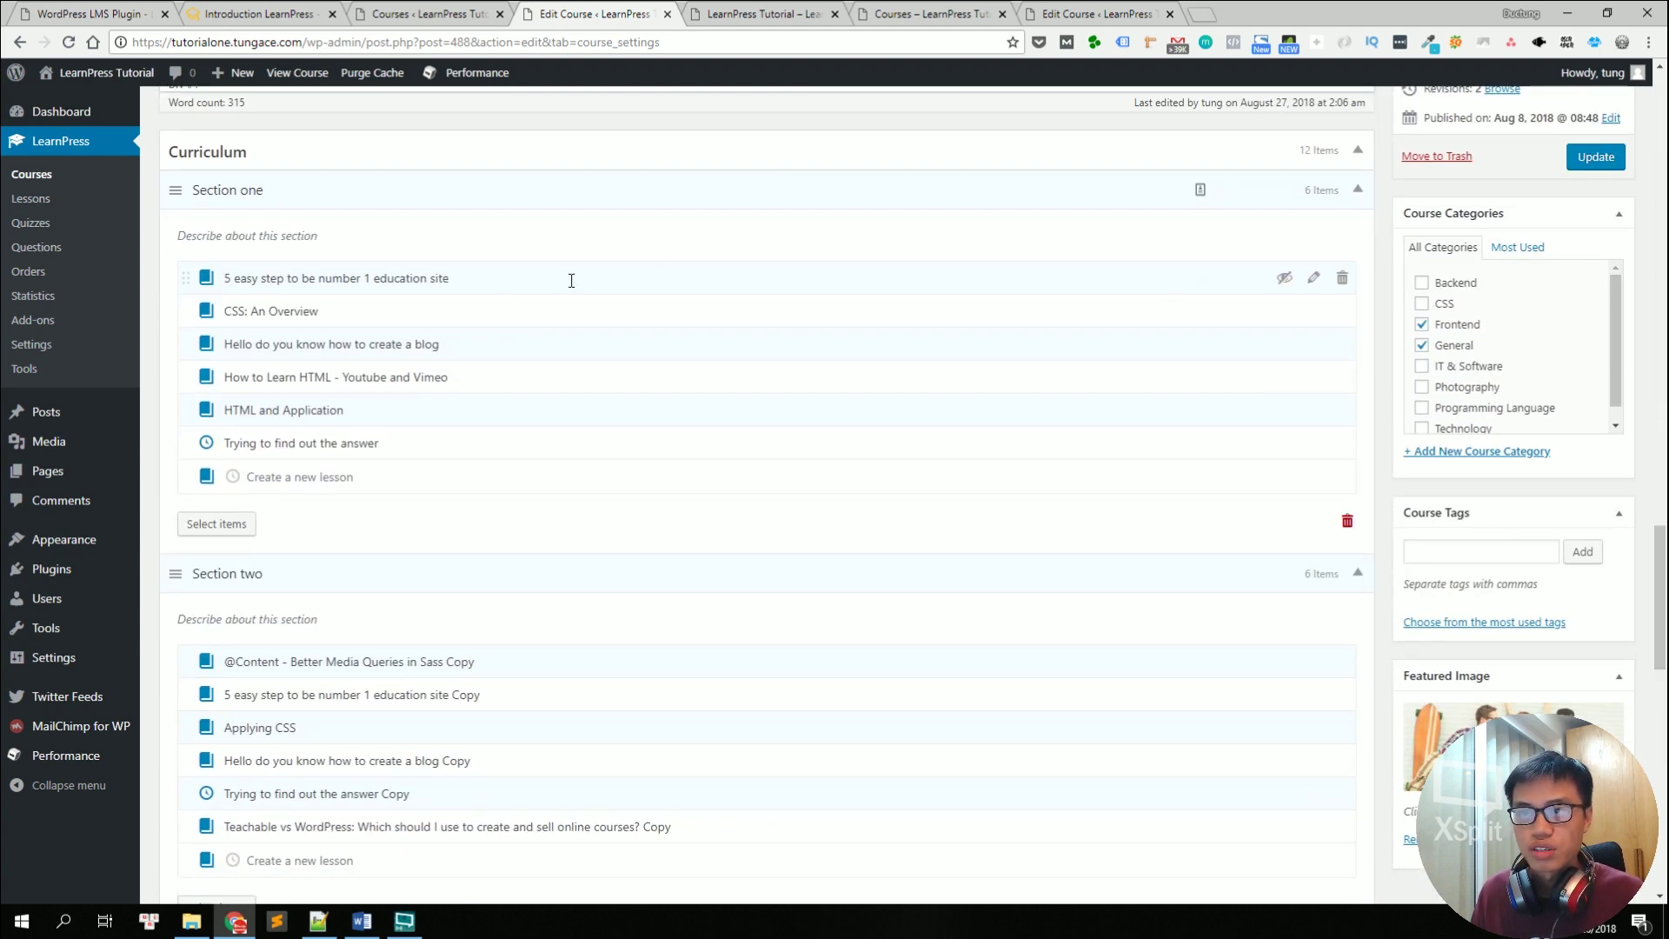
Step: View the Course Settings Pricing tab, then the Assessment tab with its 50% passing condition
{"action": "scroll", "coordinate": [414, 351], "scroll_direction": "down", "scroll_amount": 6}
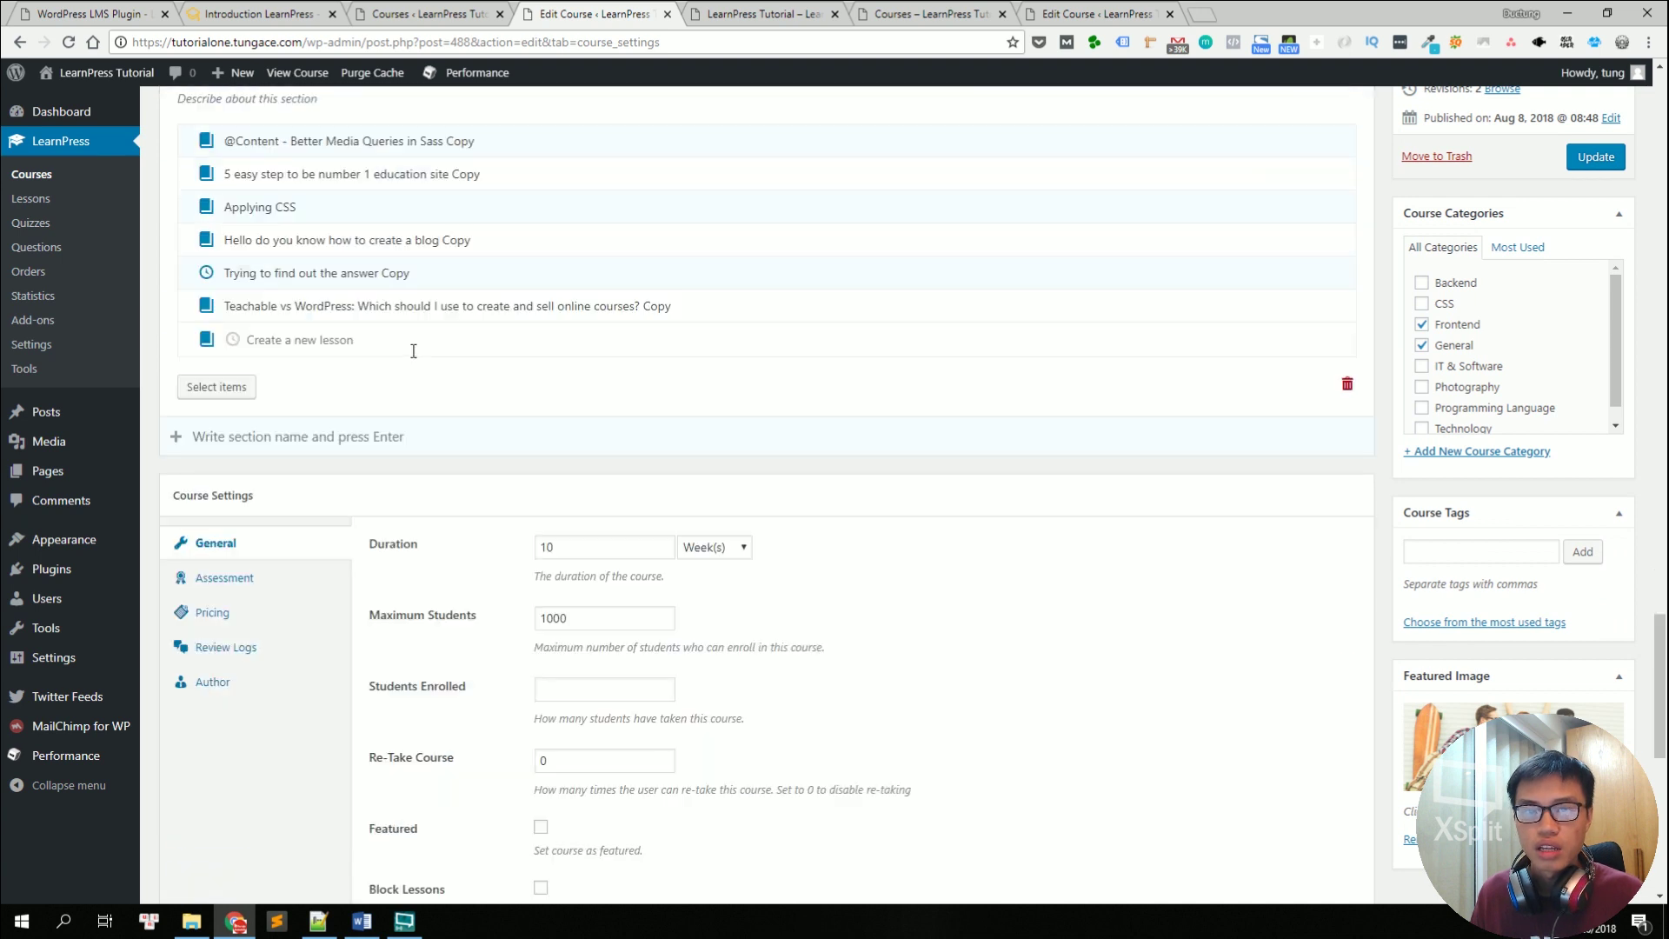
{"action": "scroll", "coordinate": [414, 351], "scroll_direction": "down", "scroll_amount": 3}
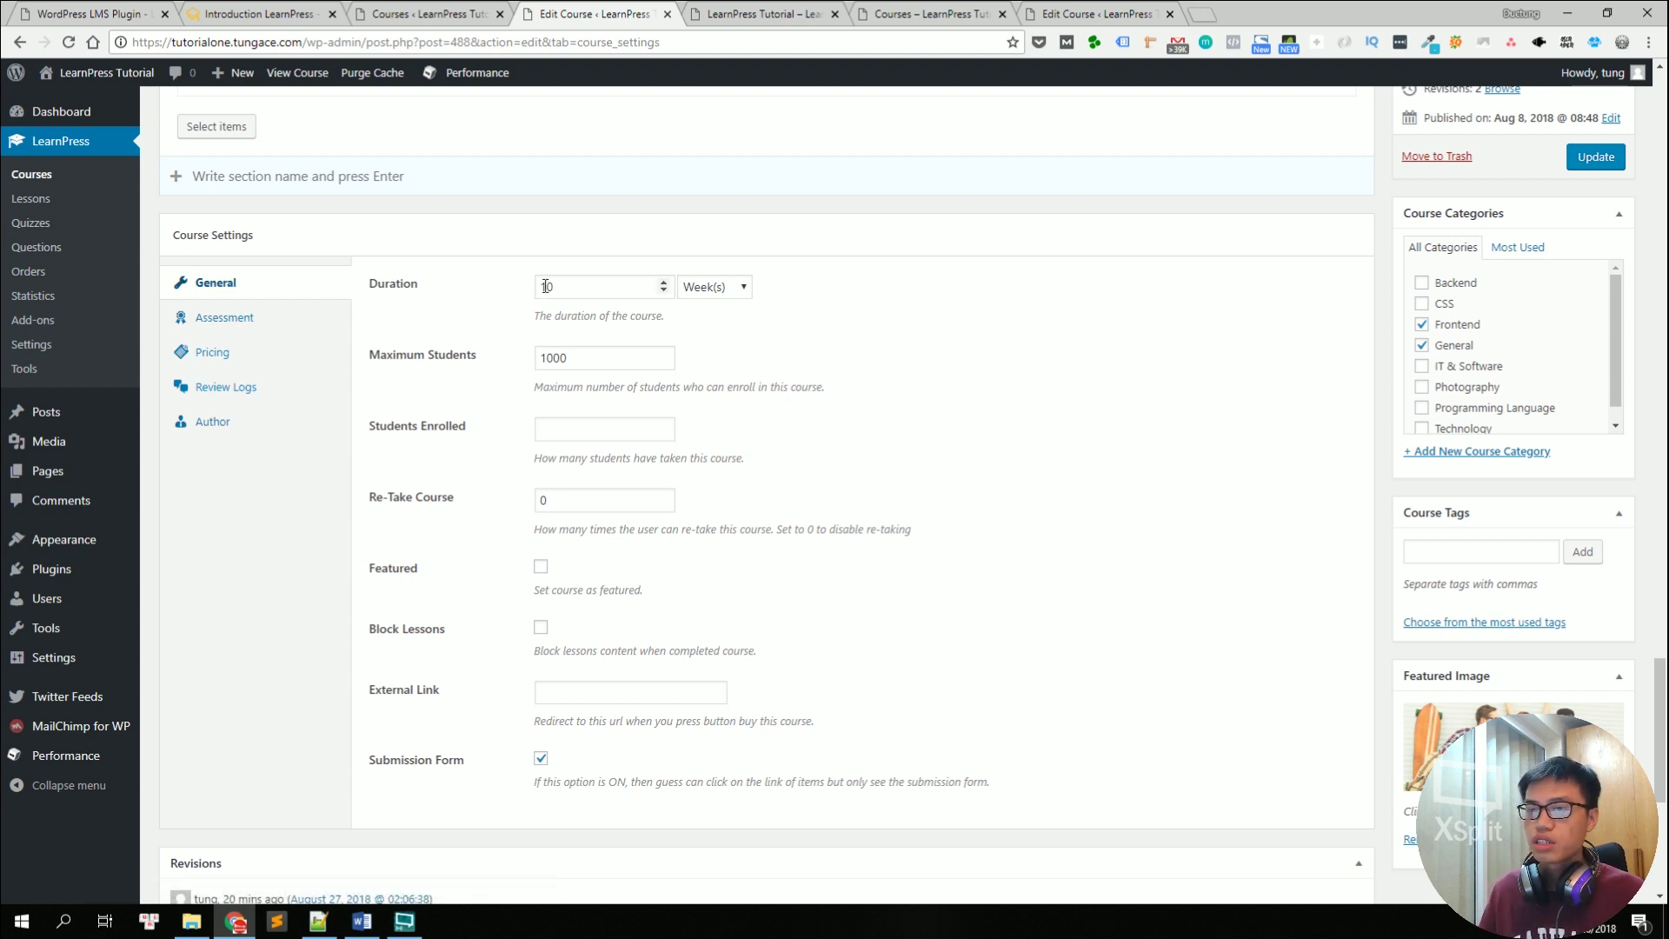
{"action": "left_click", "coordinate": [261, 352]}
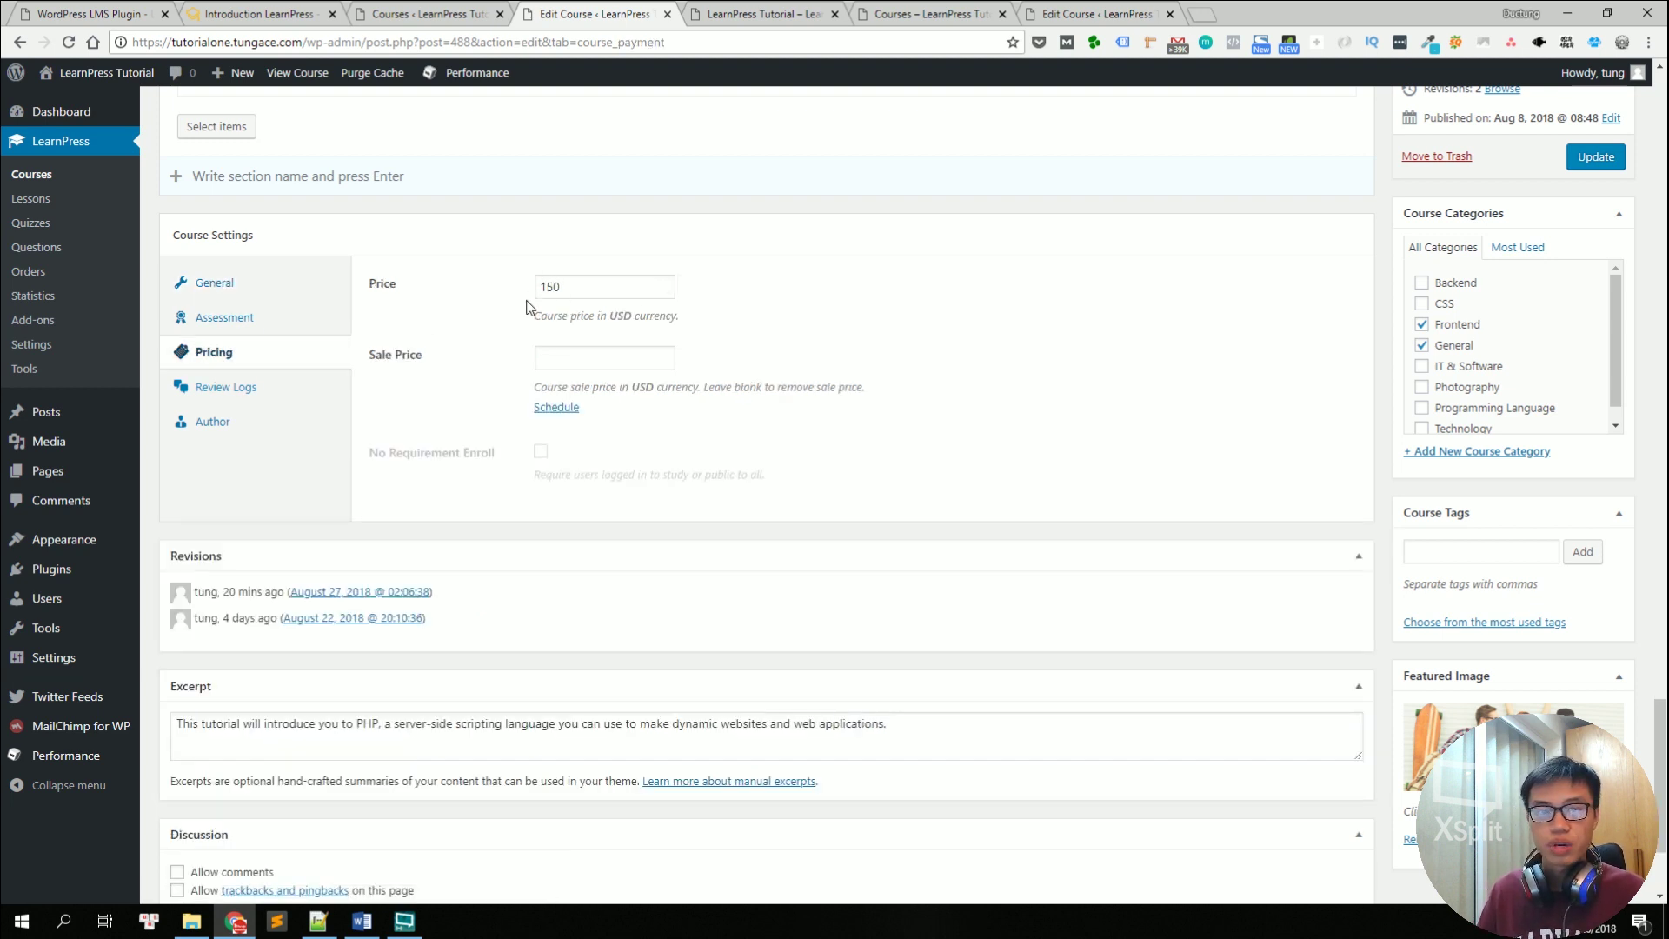
{"action": "left_click", "coordinate": [225, 317]}
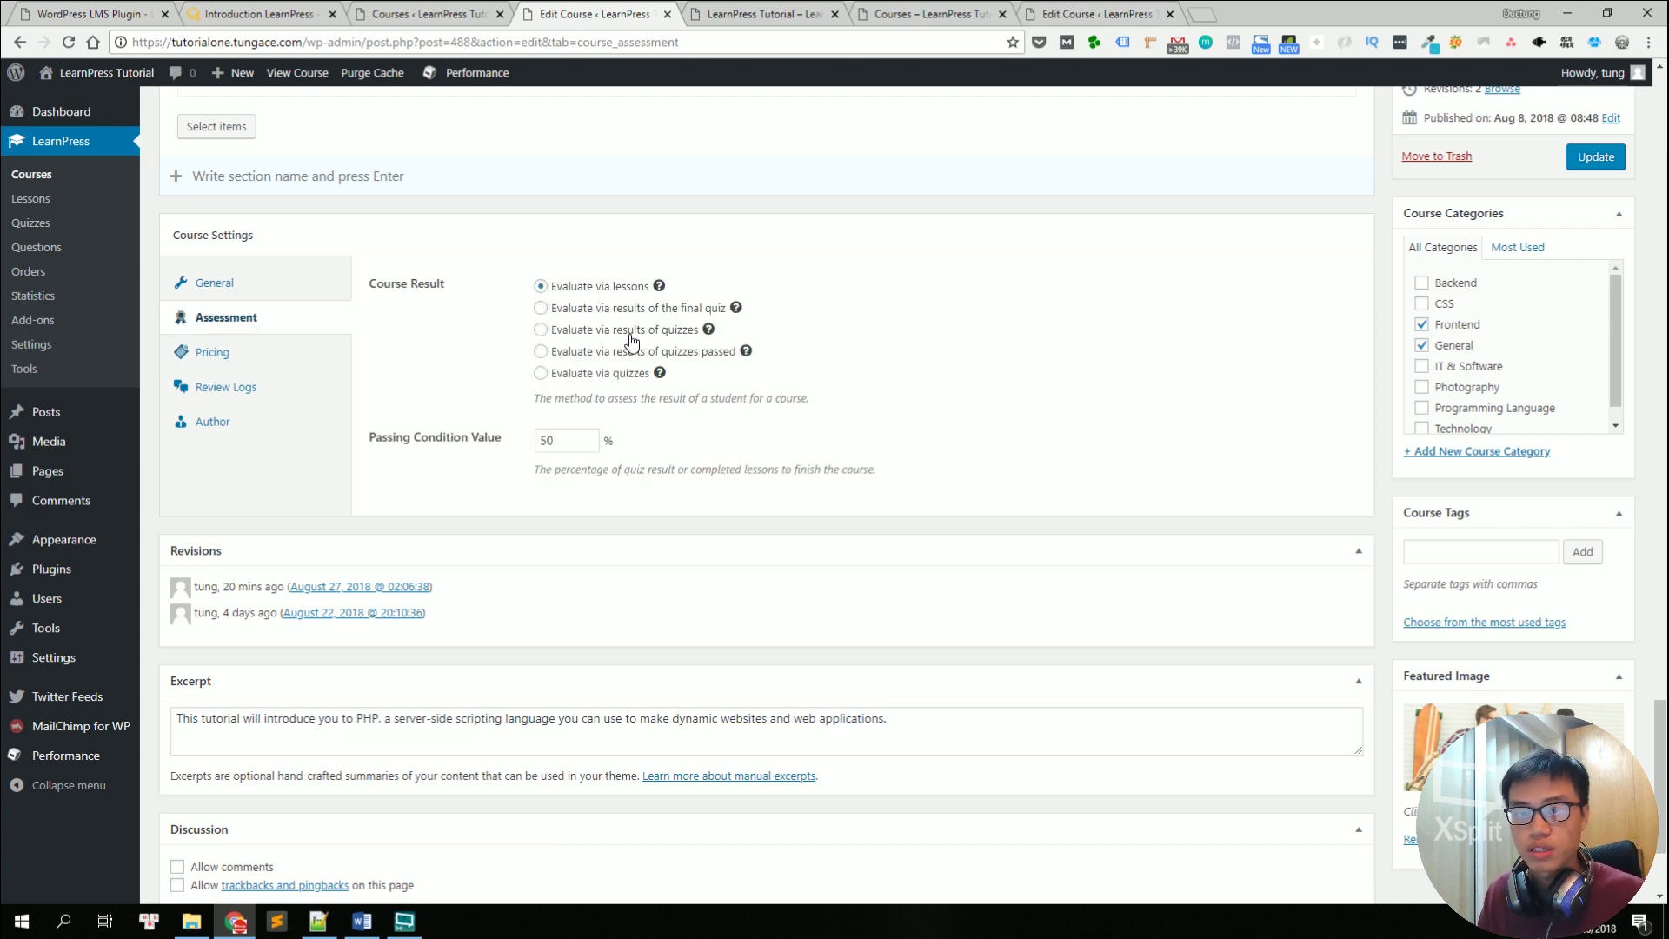
Step: Scroll past the description and prerequisites to the Curriculum box with Section one and two
{"action": "scroll", "coordinate": [440, 265], "scroll_direction": "up", "scroll_amount": 3}
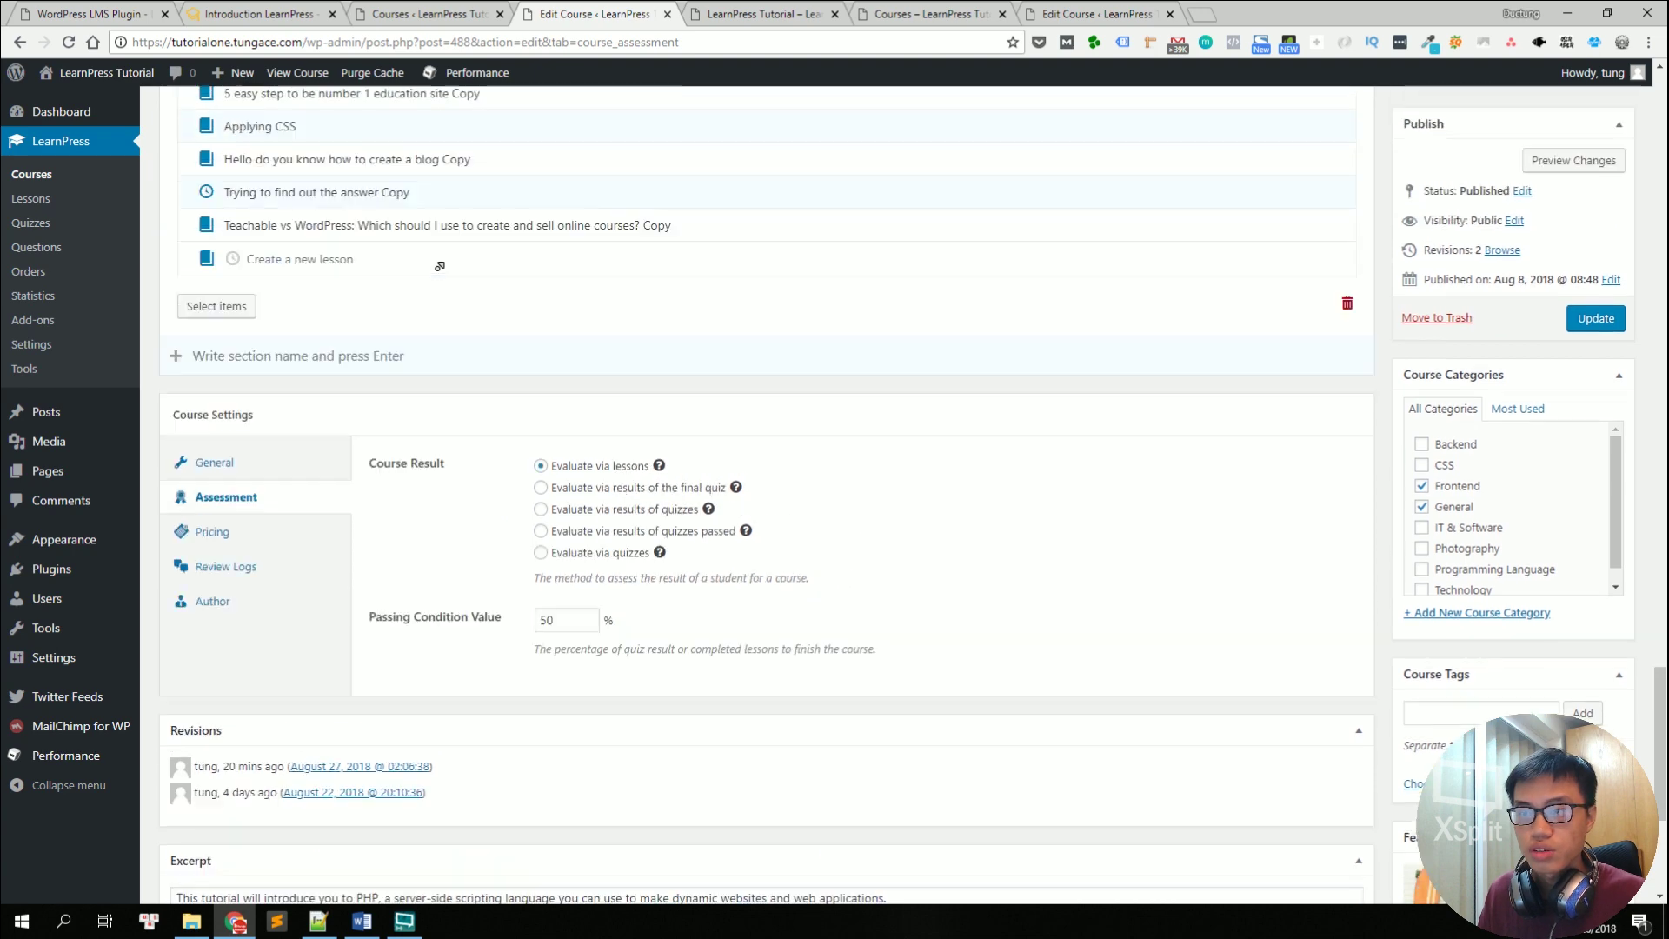
{"action": "scroll", "coordinate": [440, 266], "scroll_direction": "up", "scroll_amount": 15}
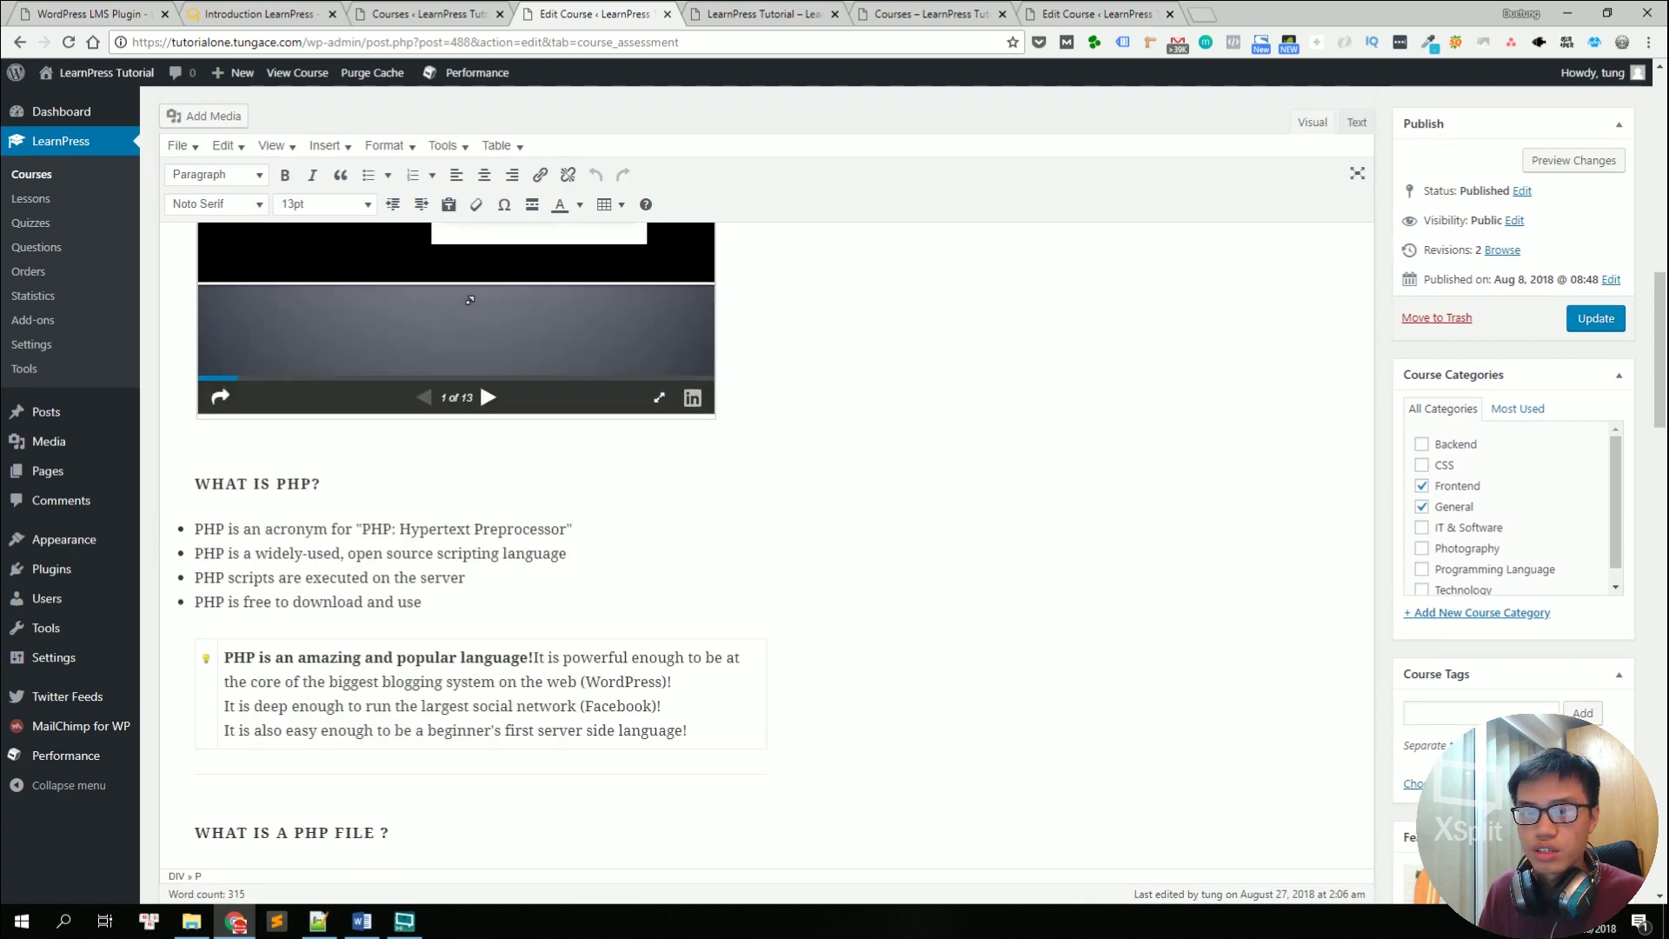
{"action": "scroll", "coordinate": [469, 301], "scroll_direction": "up", "scroll_amount": 10}
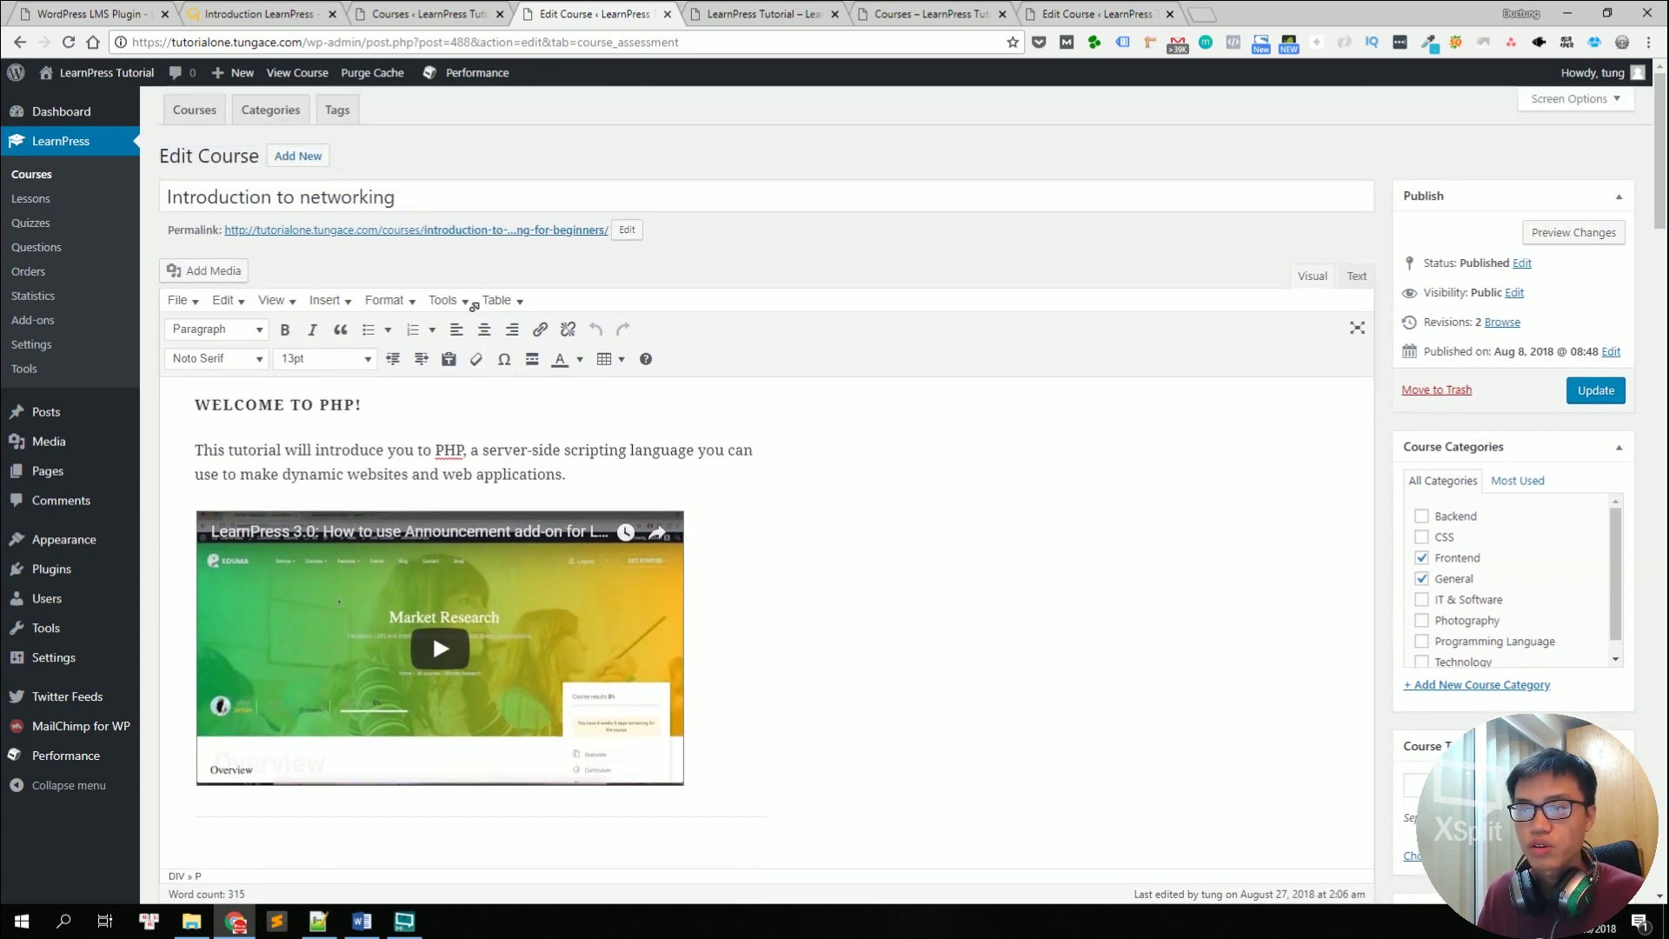
{"action": "scroll", "coordinate": [521, 435], "scroll_direction": "down", "scroll_amount": 2}
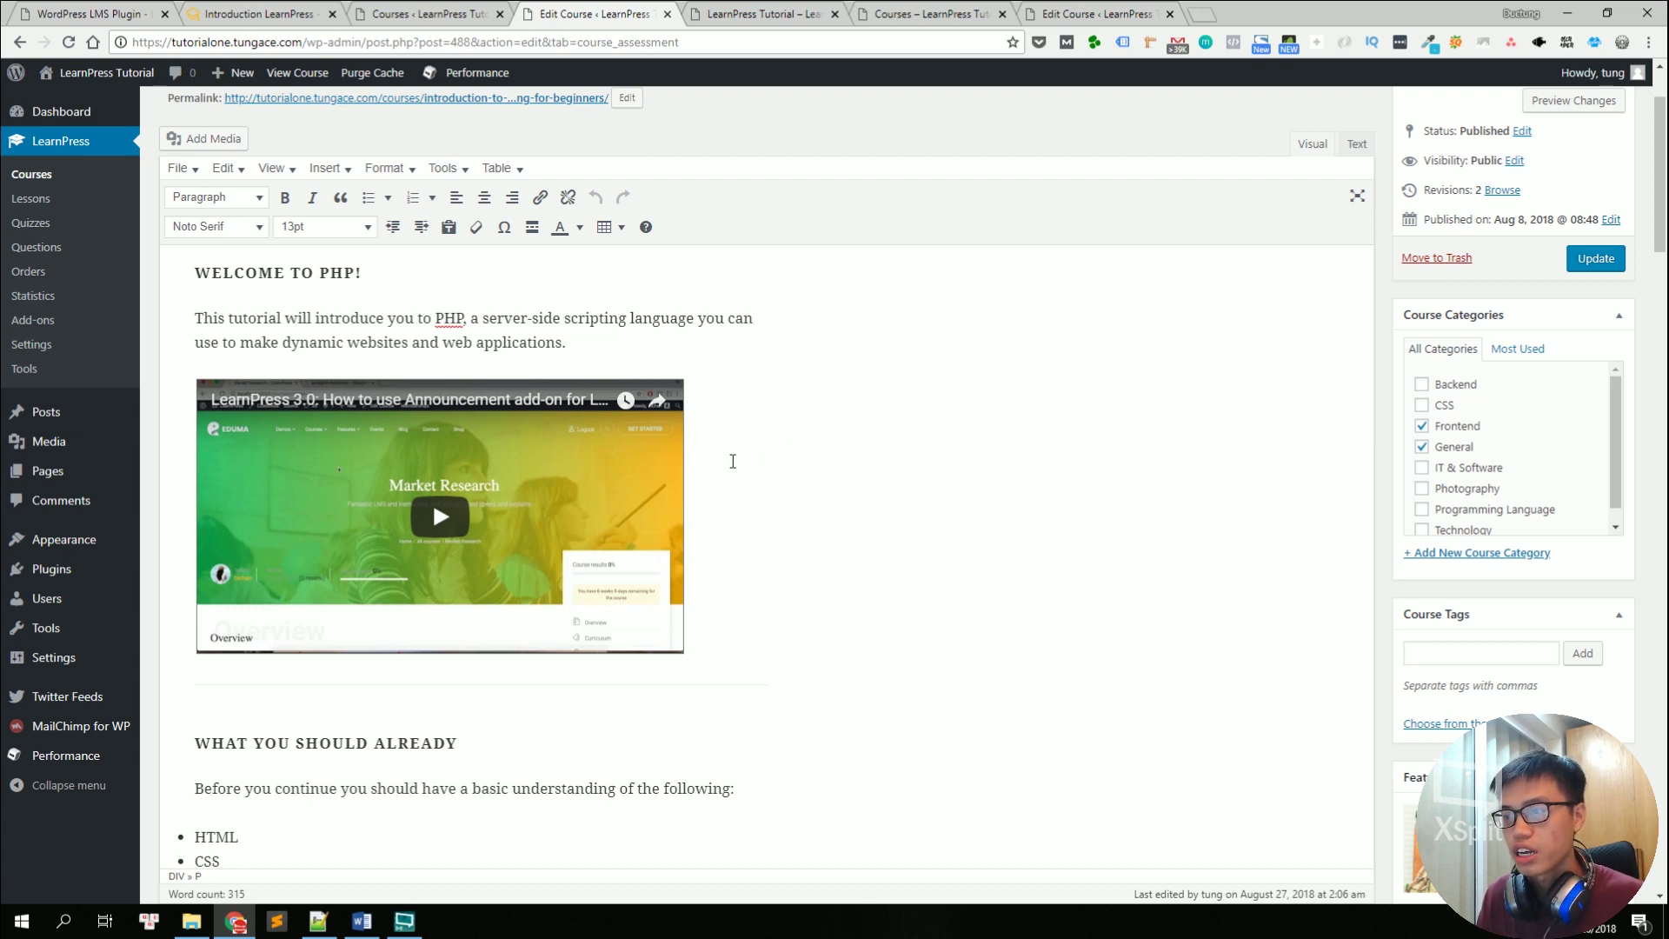
{"action": "scroll", "coordinate": [712, 386], "scroll_direction": "down", "scroll_amount": 5}
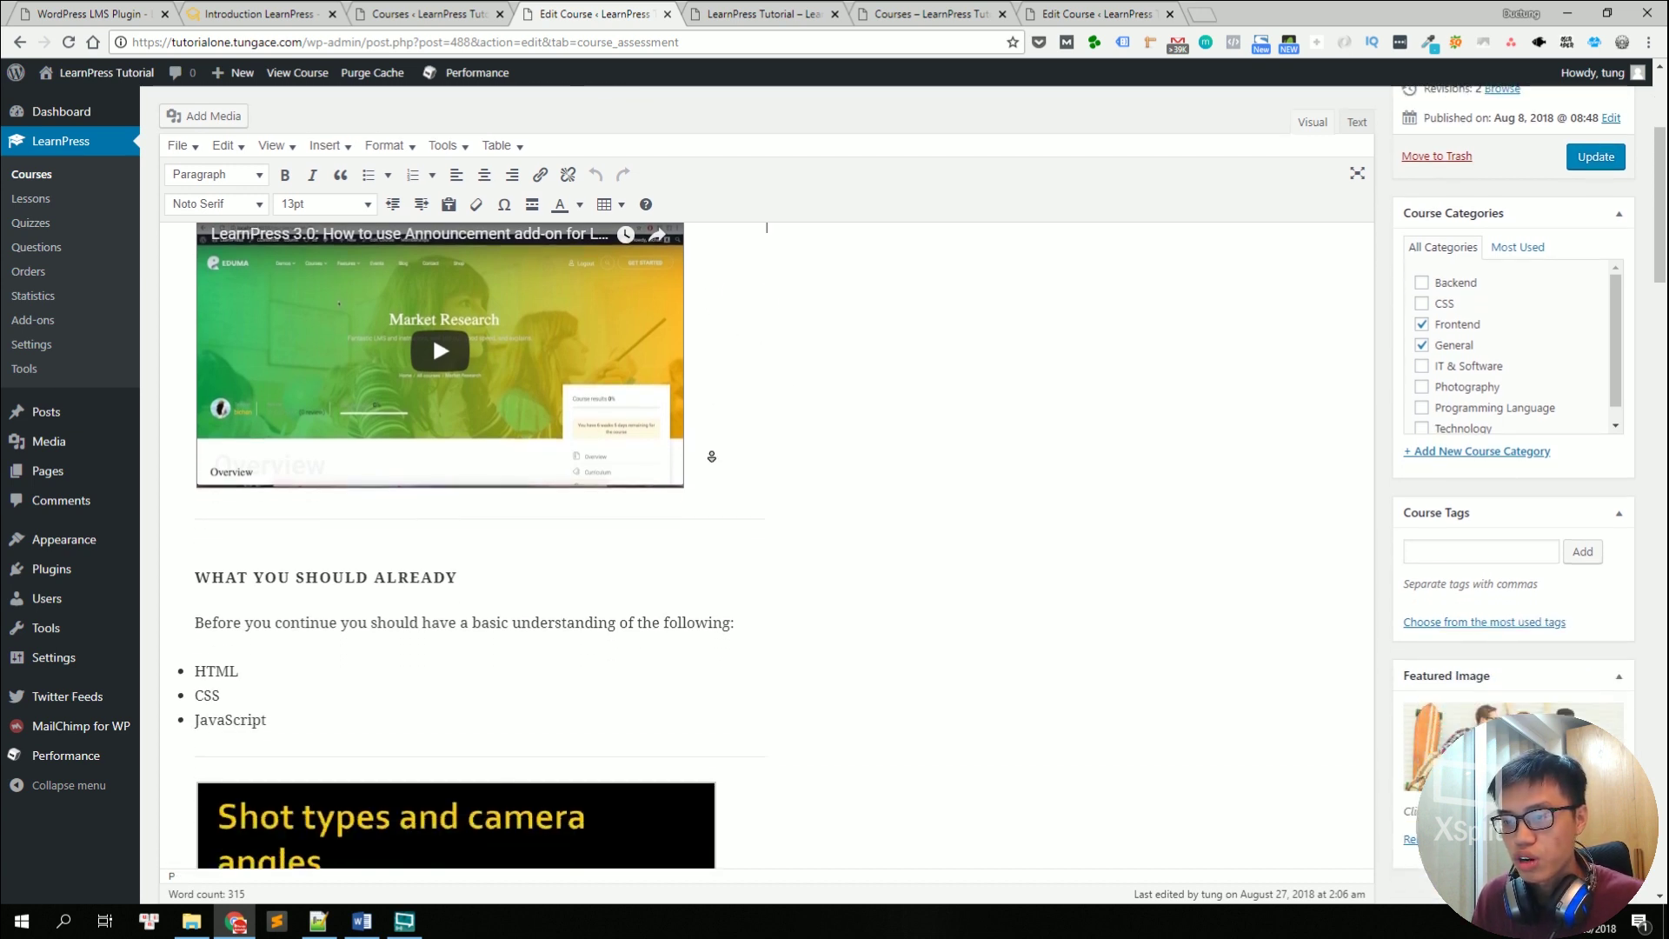
{"action": "left_click", "coordinate": [211, 404]}
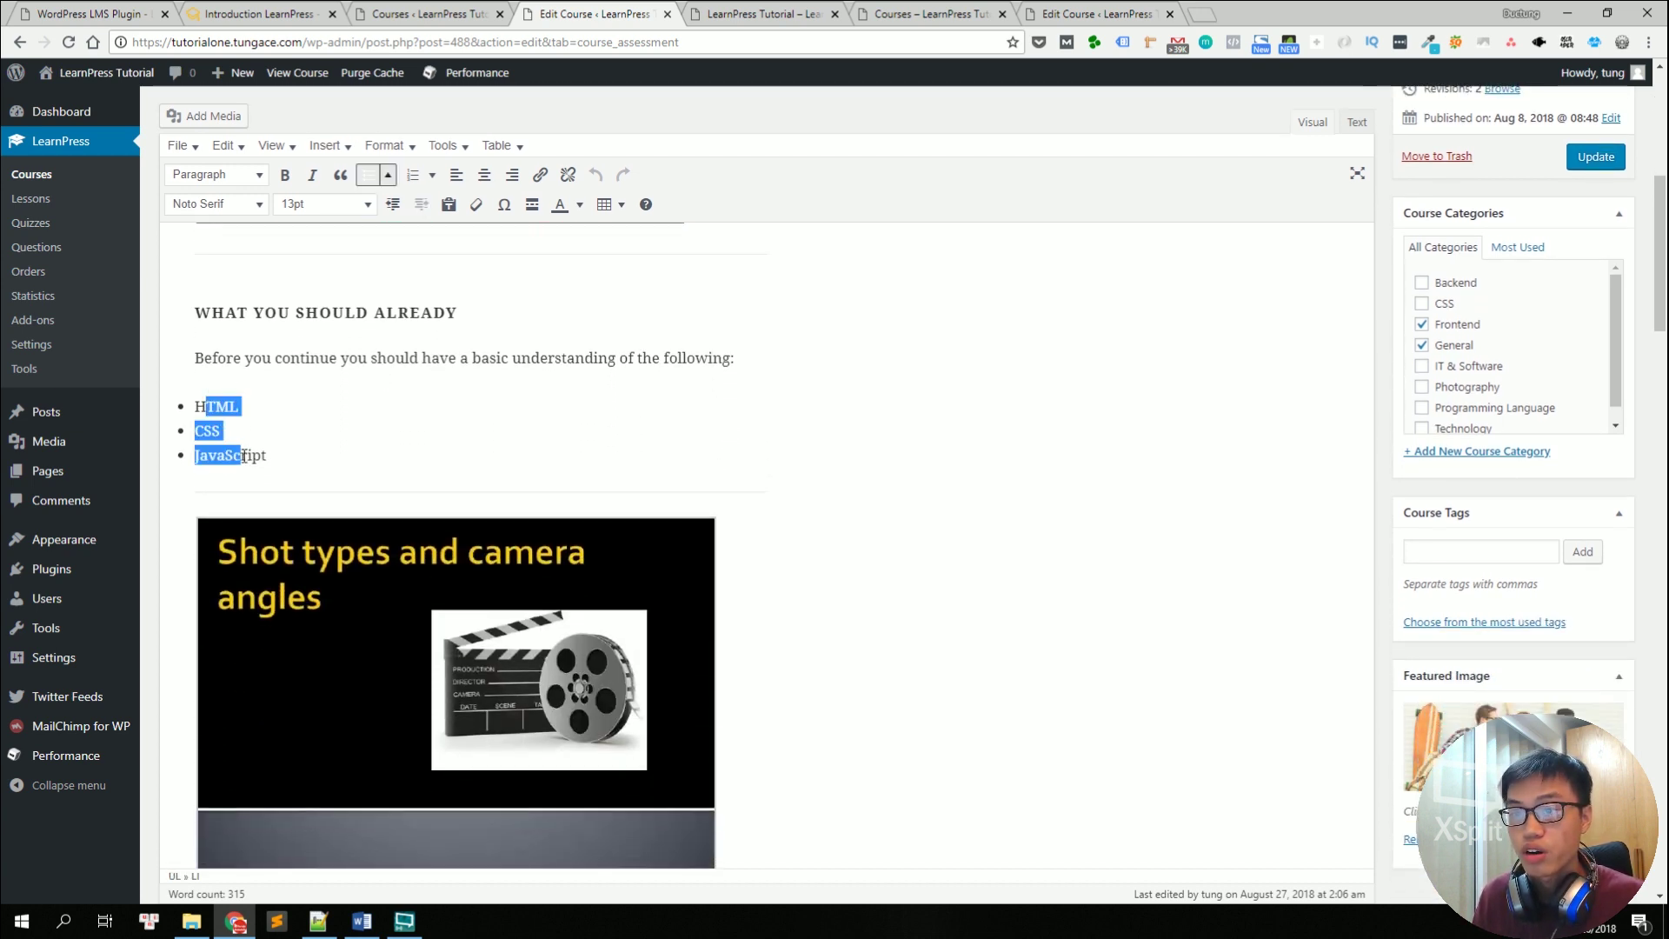
{"action": "left_click_drag", "start_coordinate": [265, 318], "coordinate": [461, 315]}
{"action": "left_click", "coordinate": [793, 358]}
{"action": "scroll", "coordinate": [792, 391], "scroll_direction": "down", "scroll_amount": 3}
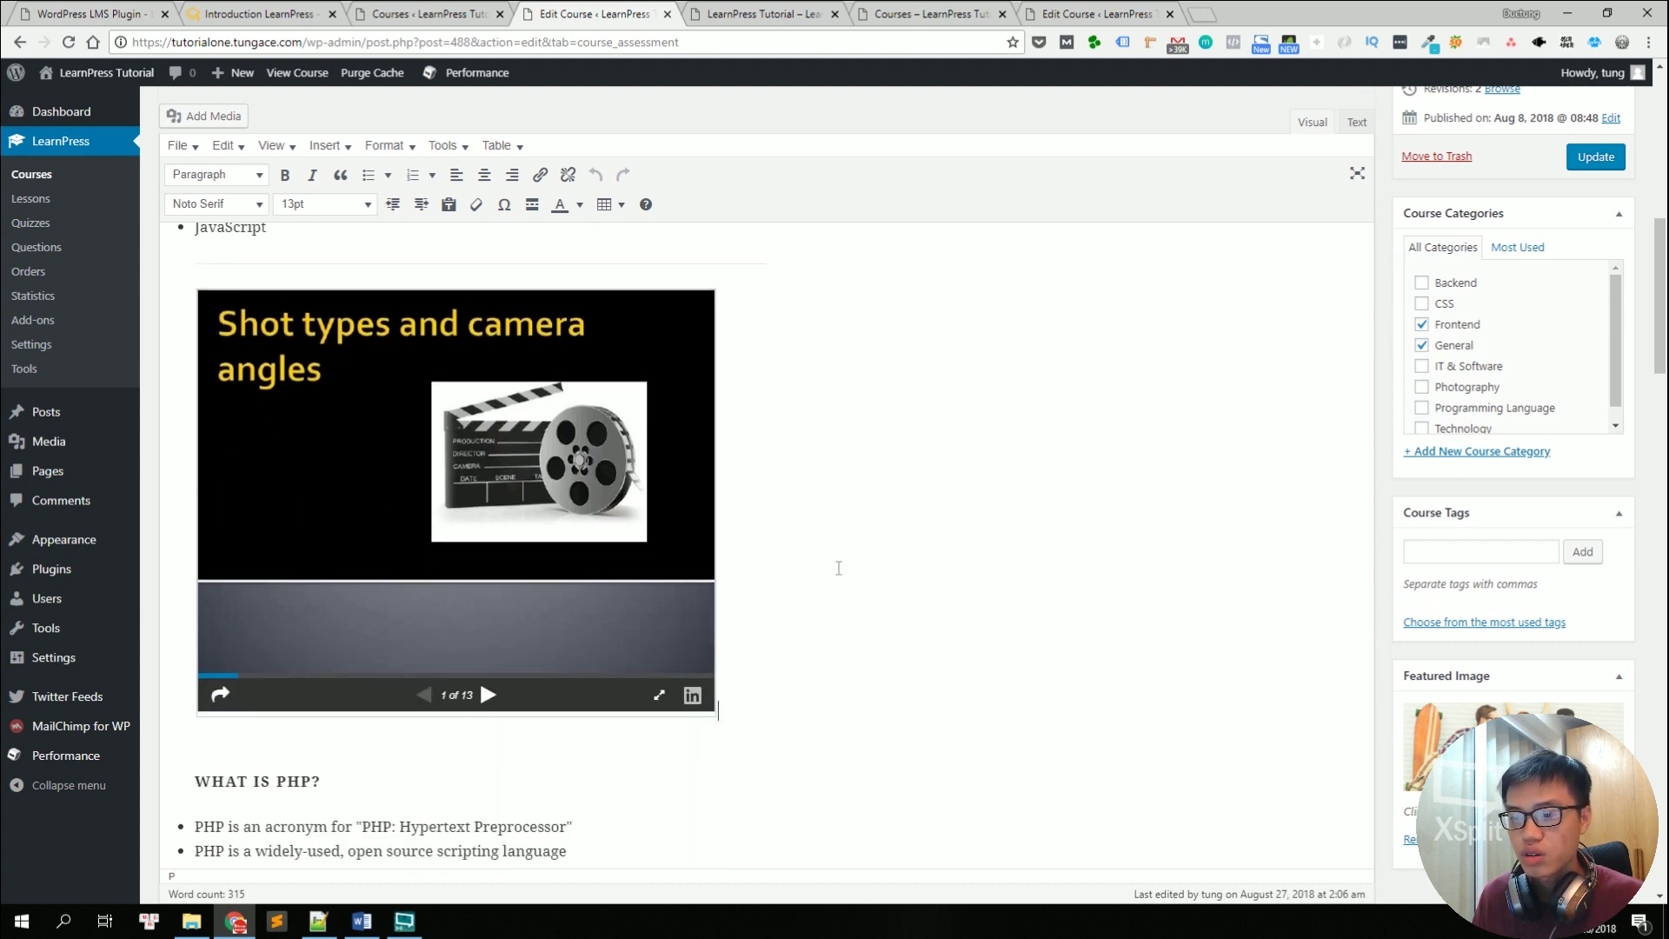
{"action": "scroll", "coordinate": [811, 722], "scroll_direction": "down", "scroll_amount": 6}
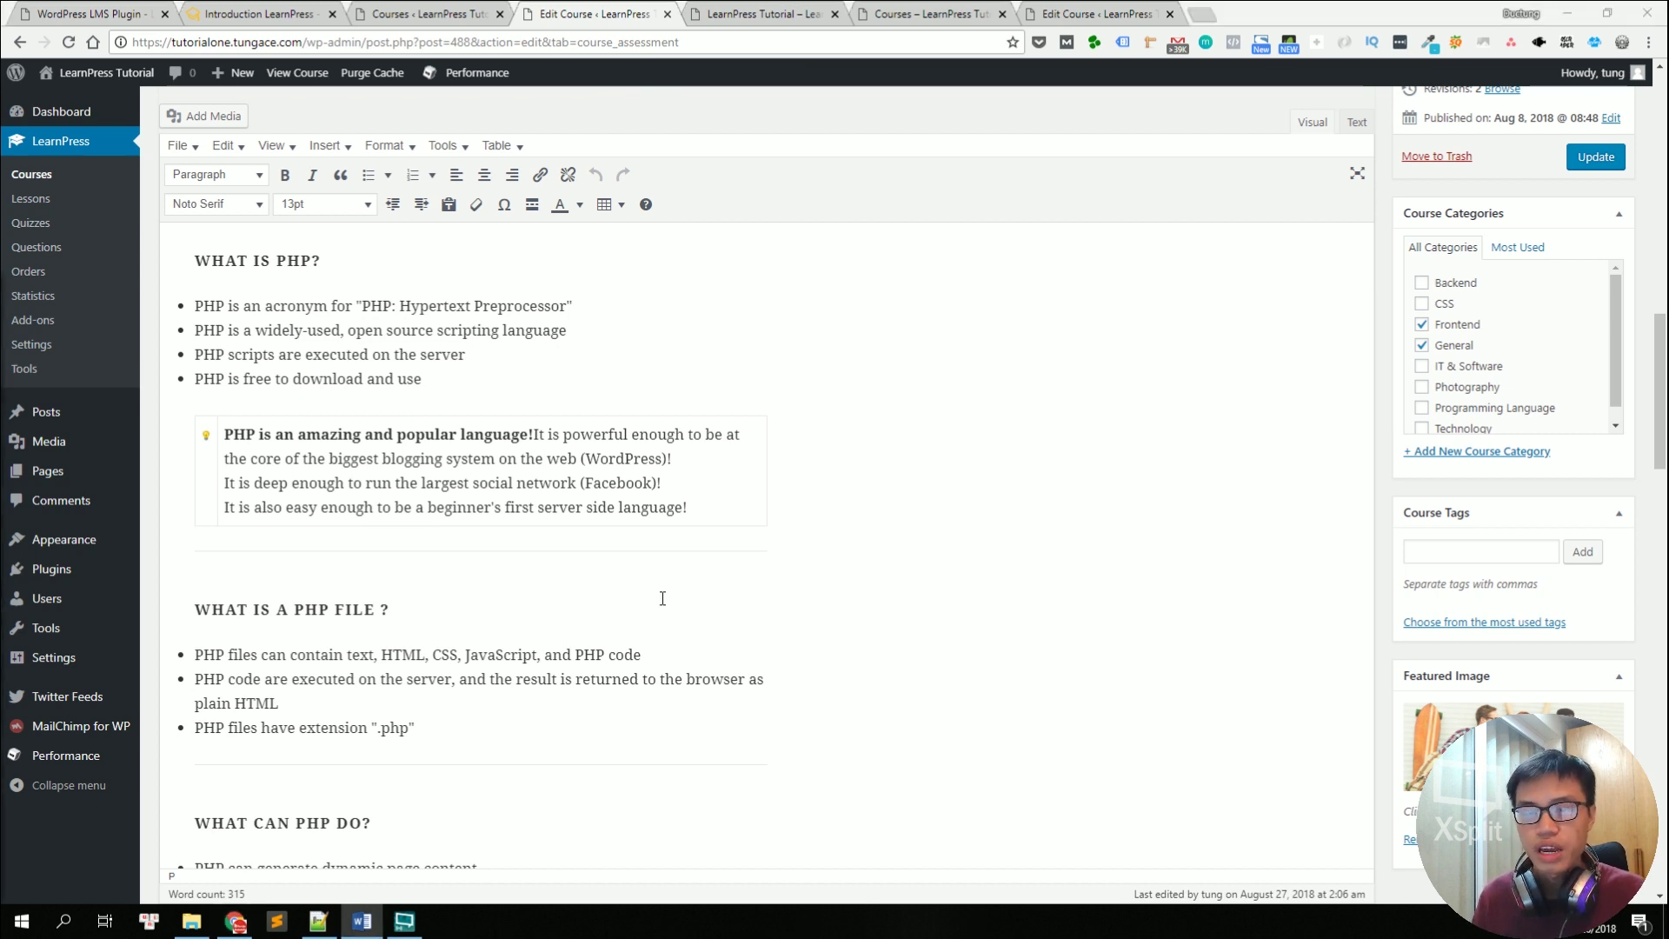
{"action": "scroll", "coordinate": [628, 578], "scroll_direction": "down", "scroll_amount": 10}
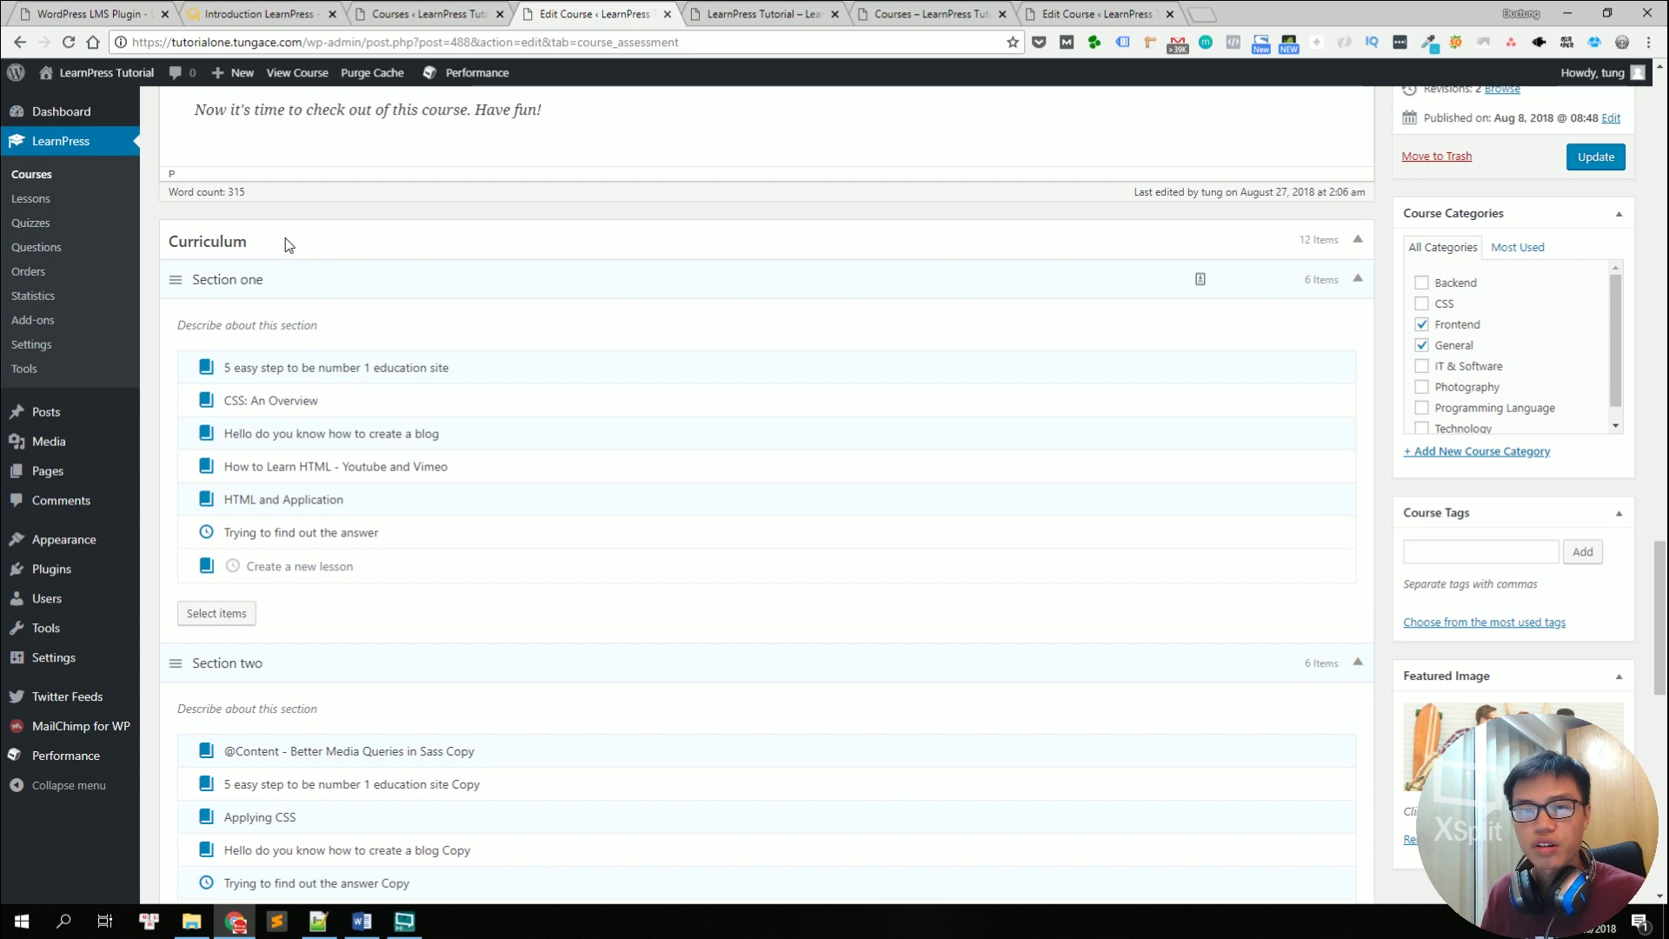
Step: Add a lesson named 'The name of the lesson' at the end of Section one
{"action": "left_click", "coordinate": [379, 573]}
{"action": "type", "text": "The name of the lesson"}
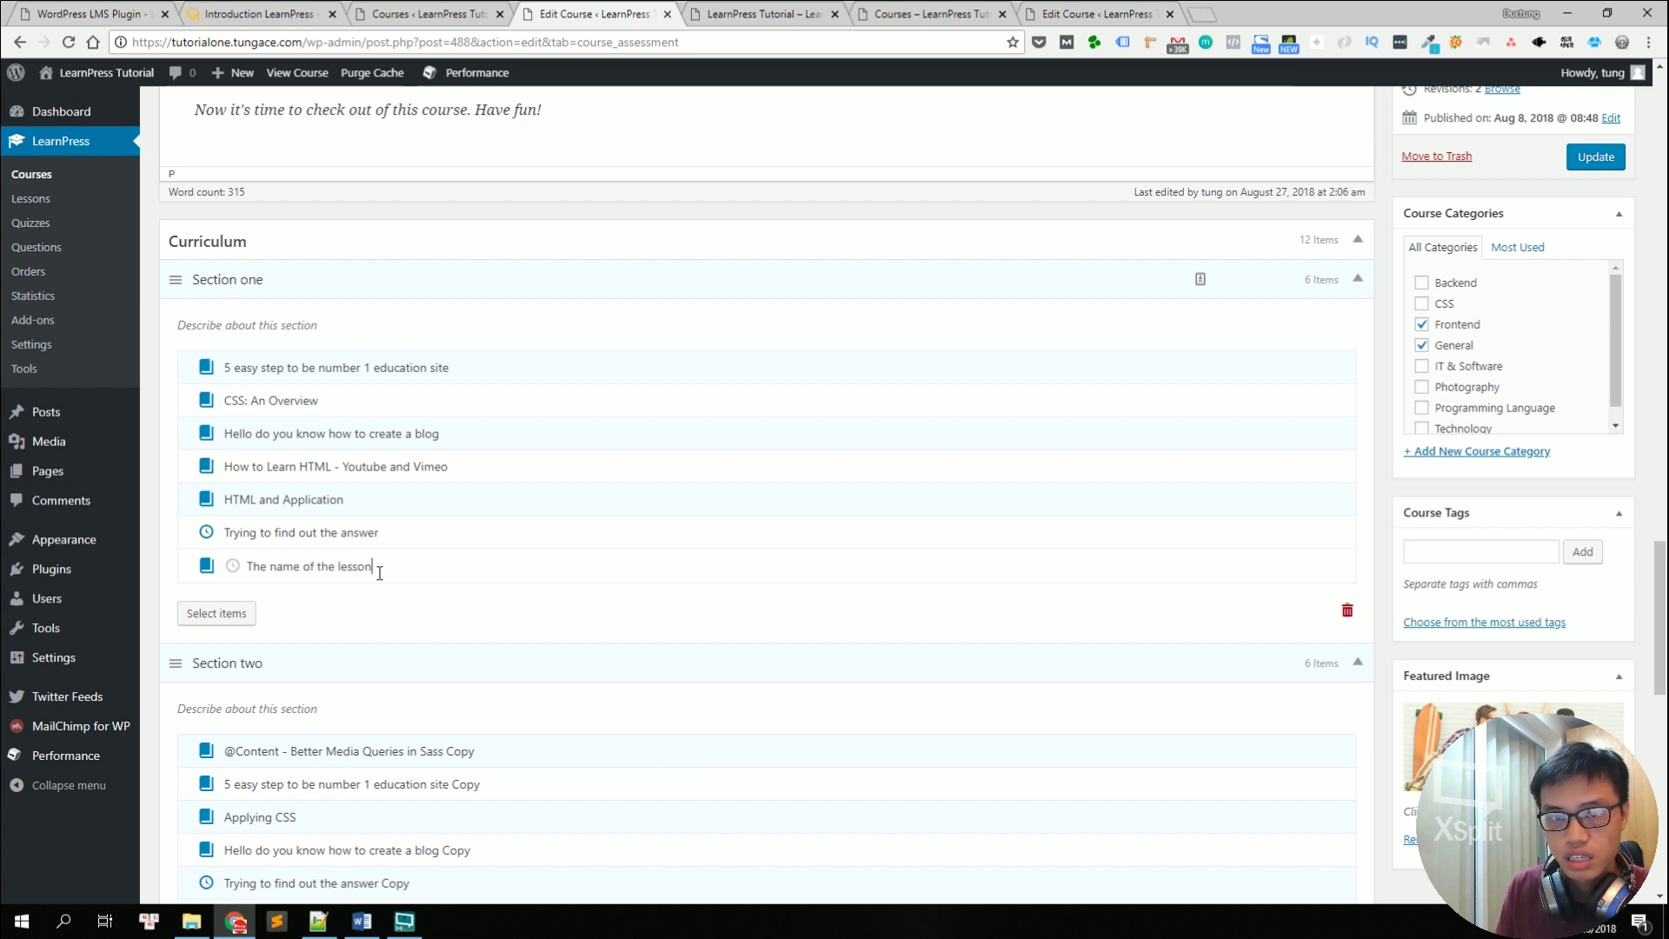
{"action": "key", "text": "Return"}
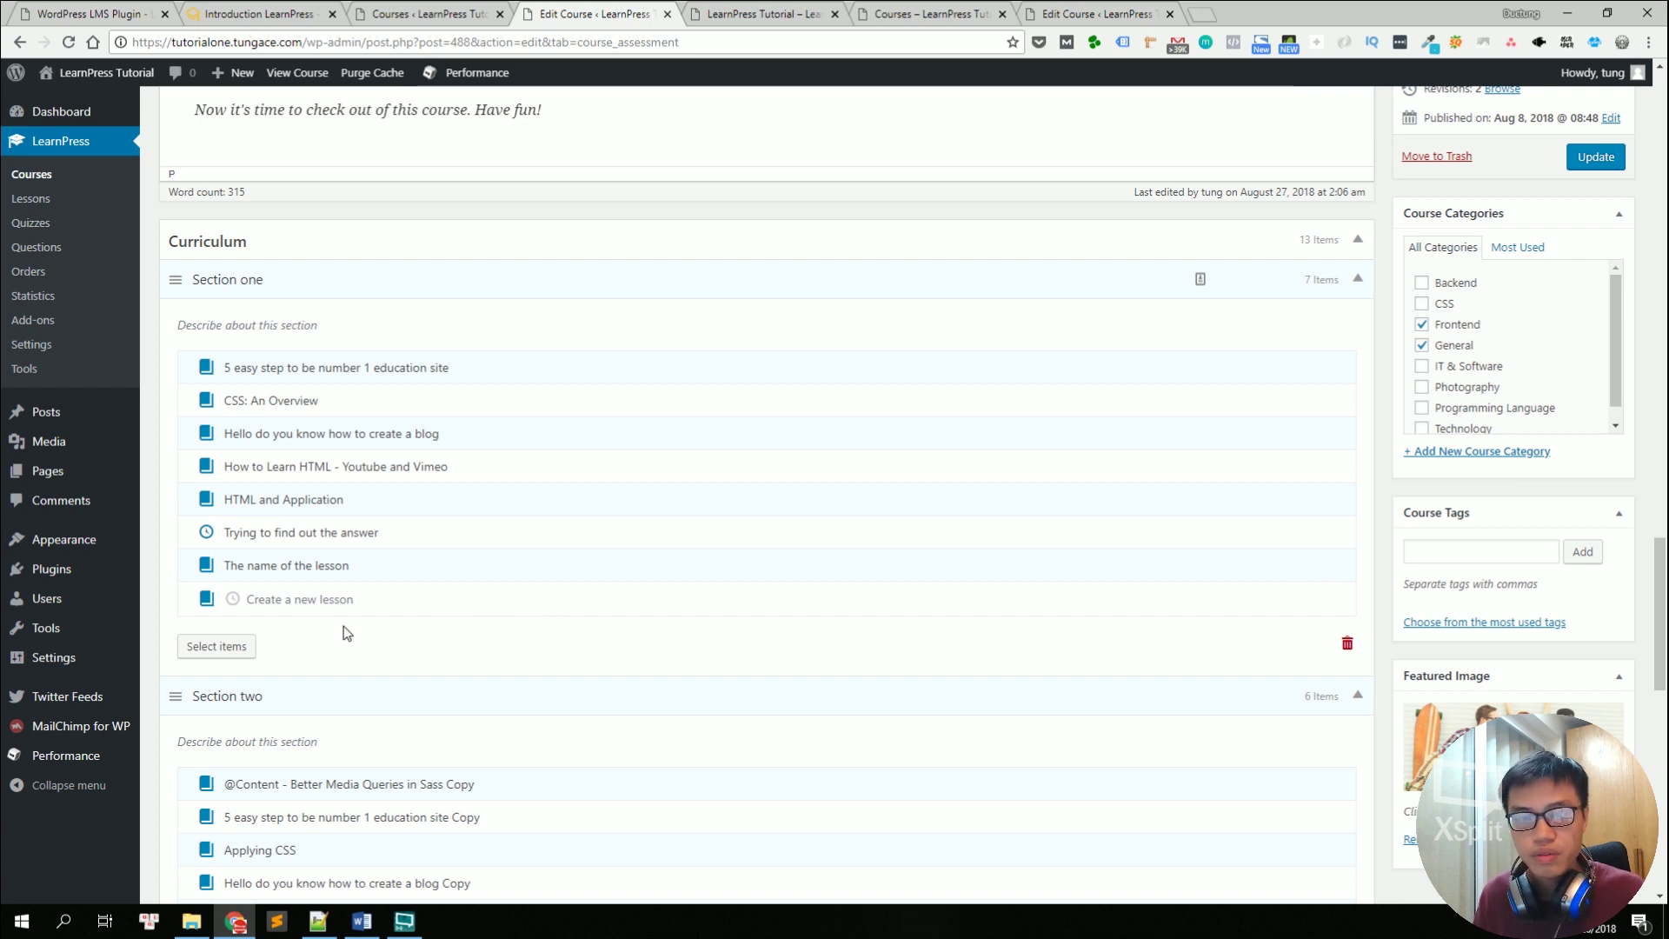
Step: Add existing lessons 'How to update content' and 'How to update content Copy' to Section one
{"action": "left_click", "coordinate": [219, 652]}
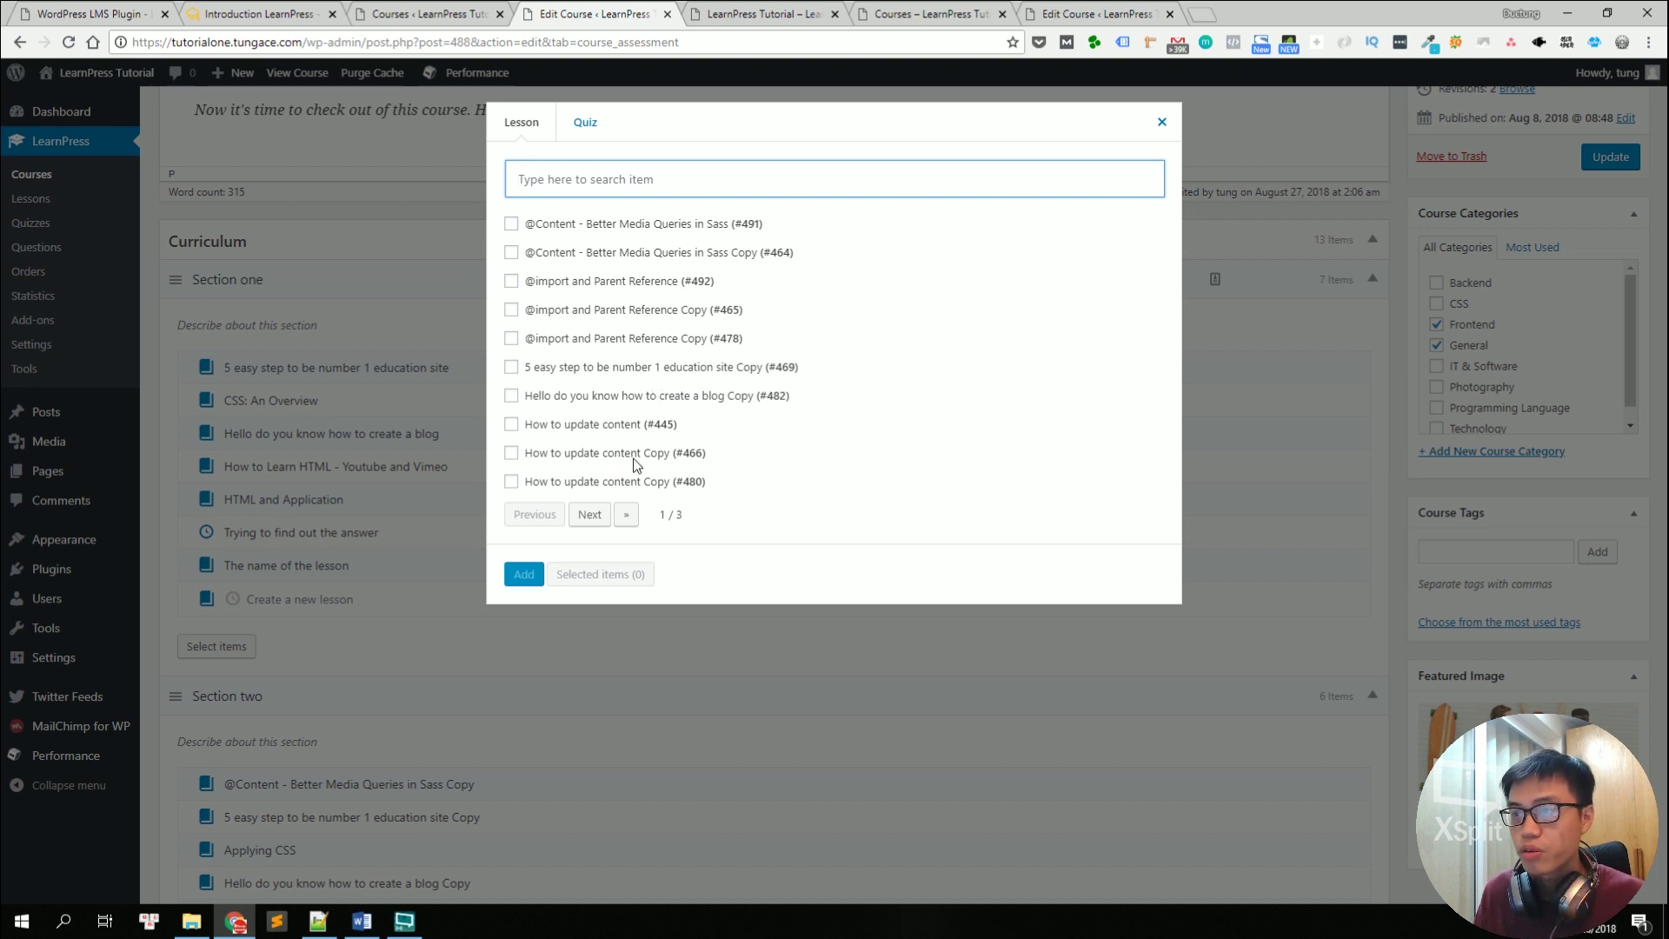
{"action": "left_click", "coordinate": [603, 428]}
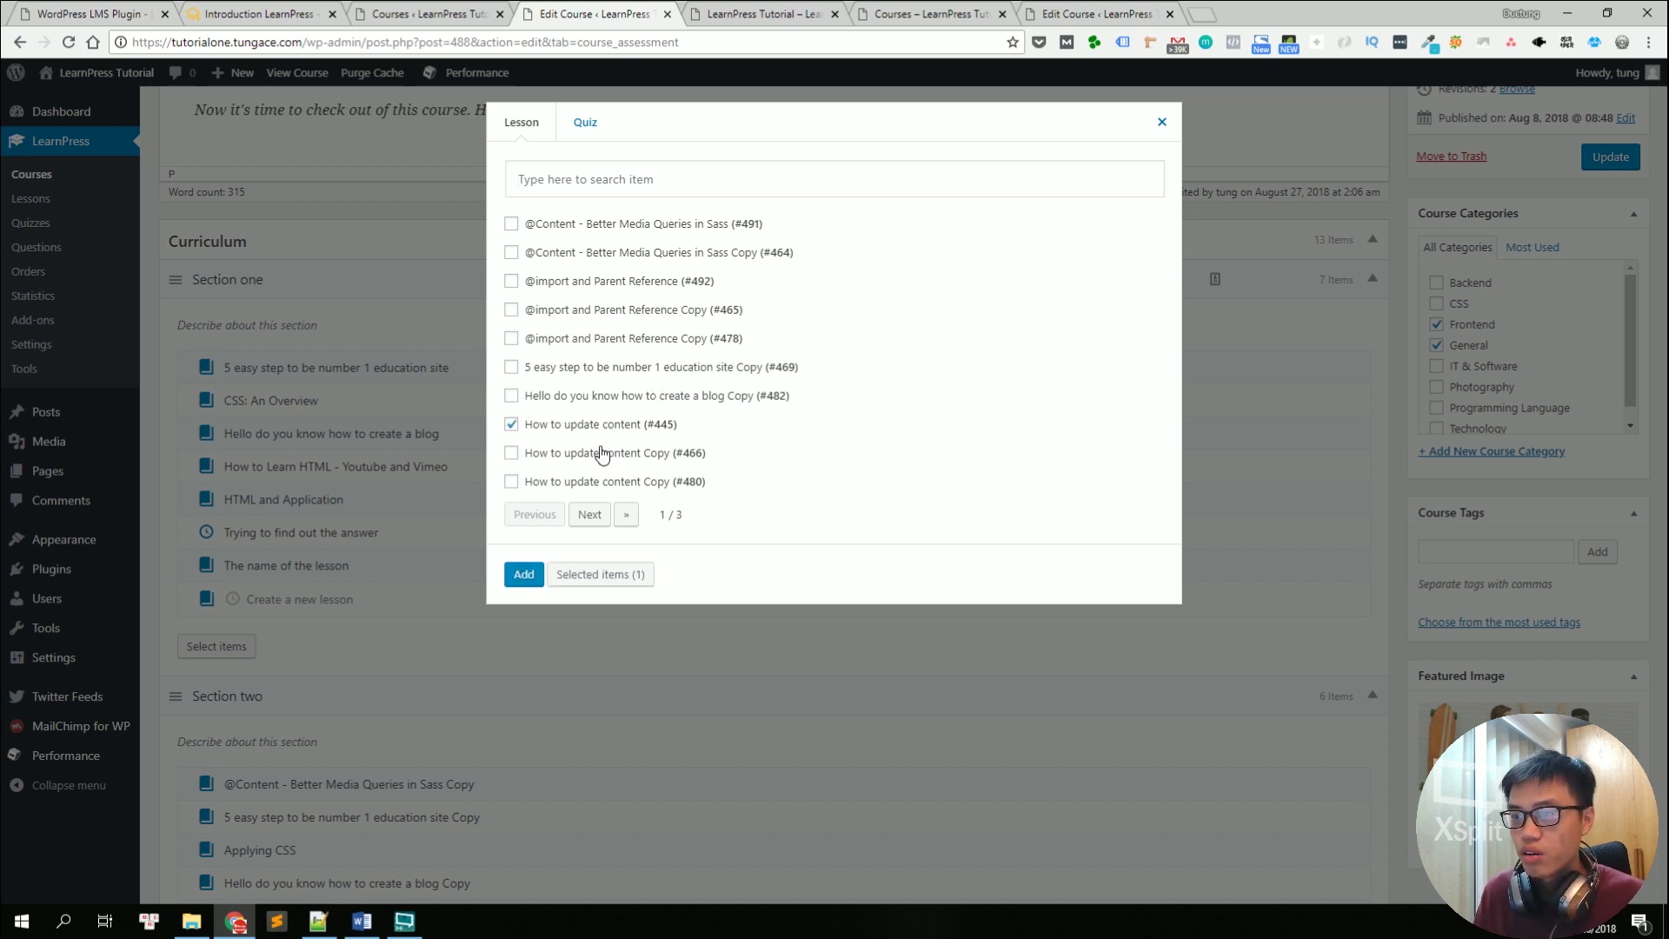
{"action": "left_click", "coordinate": [524, 577]}
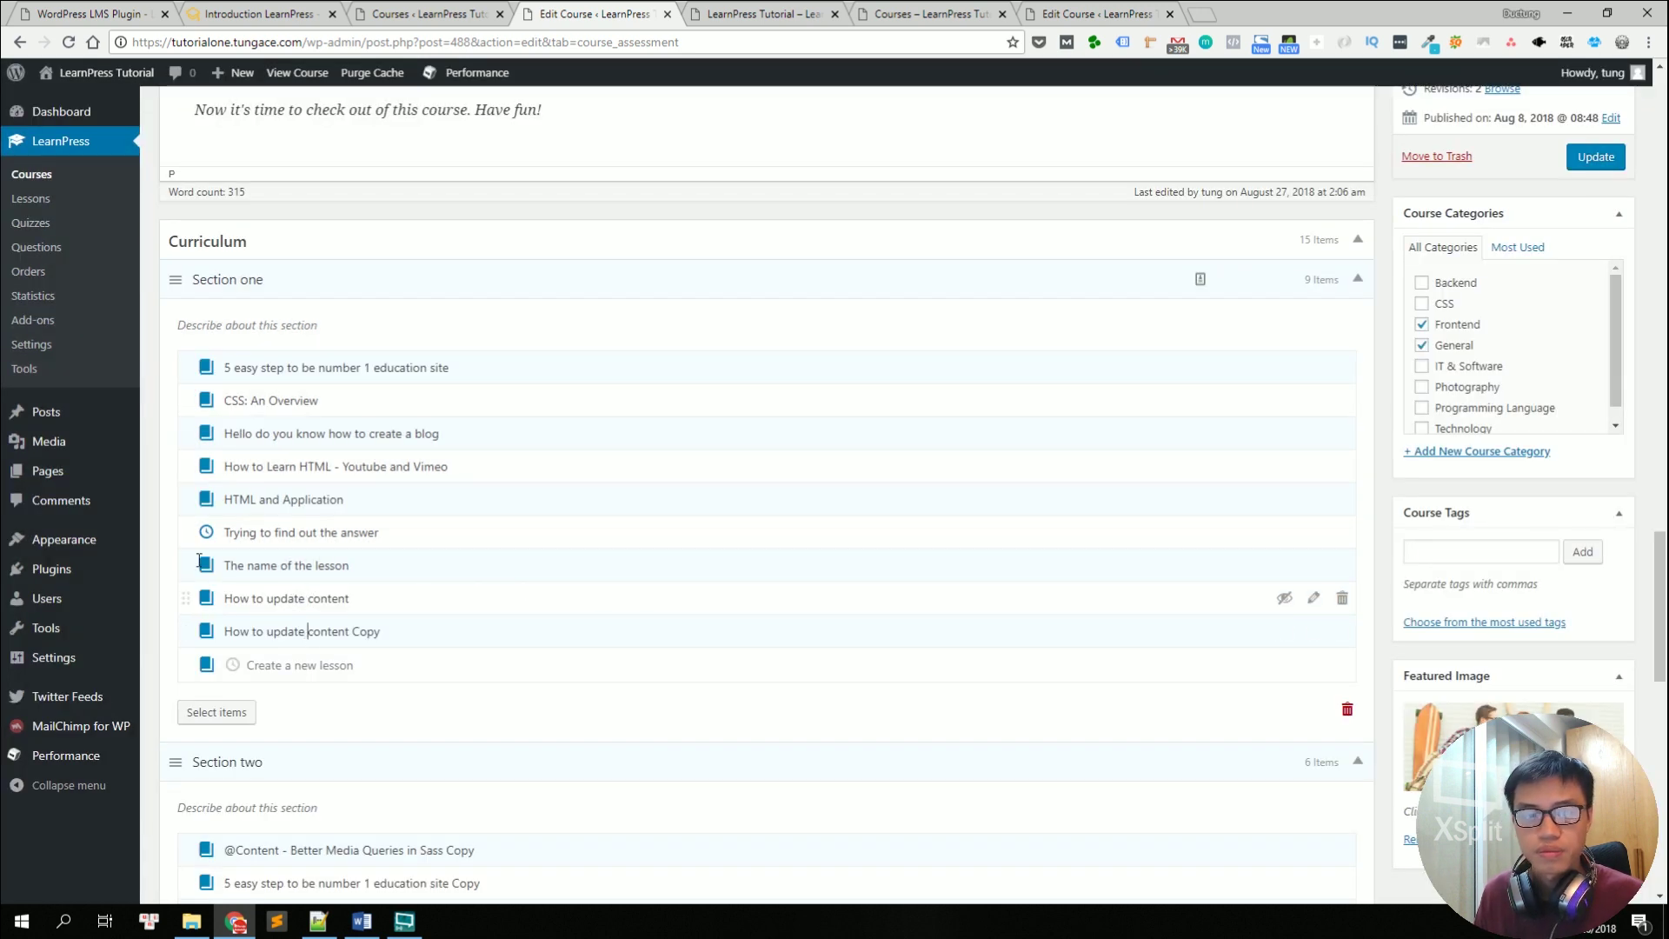
{"action": "left_click", "coordinate": [362, 921]}
Step: Add a quiz named 'Quiz Number 2' to Section one's new-item row
{"action": "scroll", "coordinate": [317, 450], "scroll_direction": "down", "scroll_amount": 3}
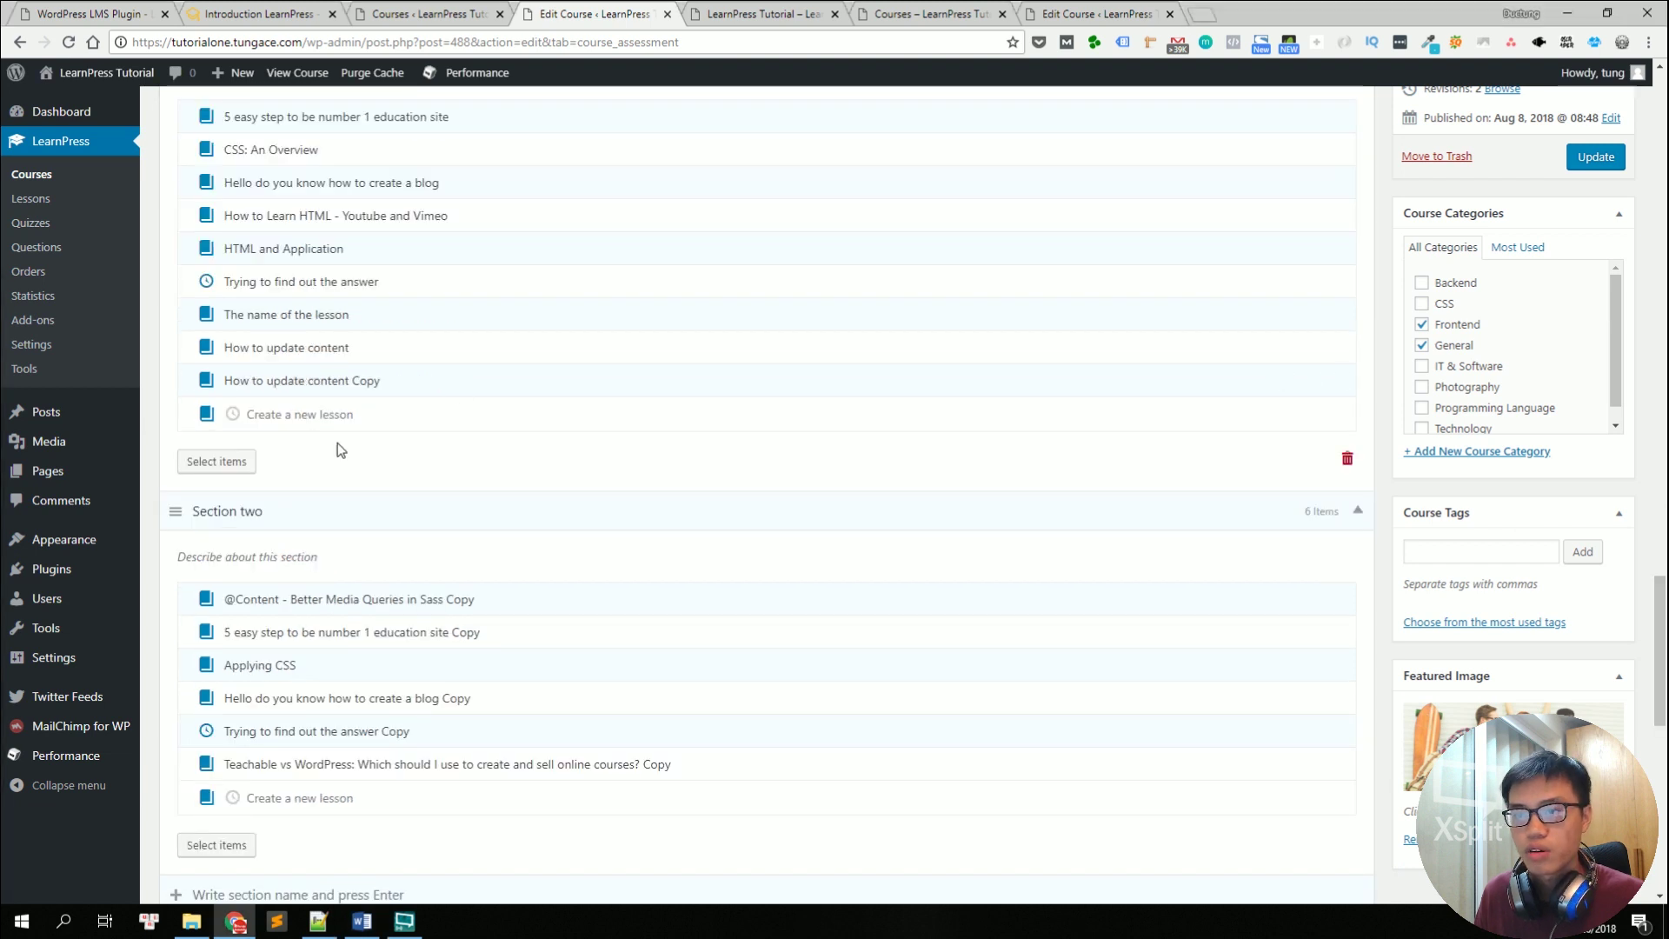
{"action": "left_click", "coordinate": [234, 415]}
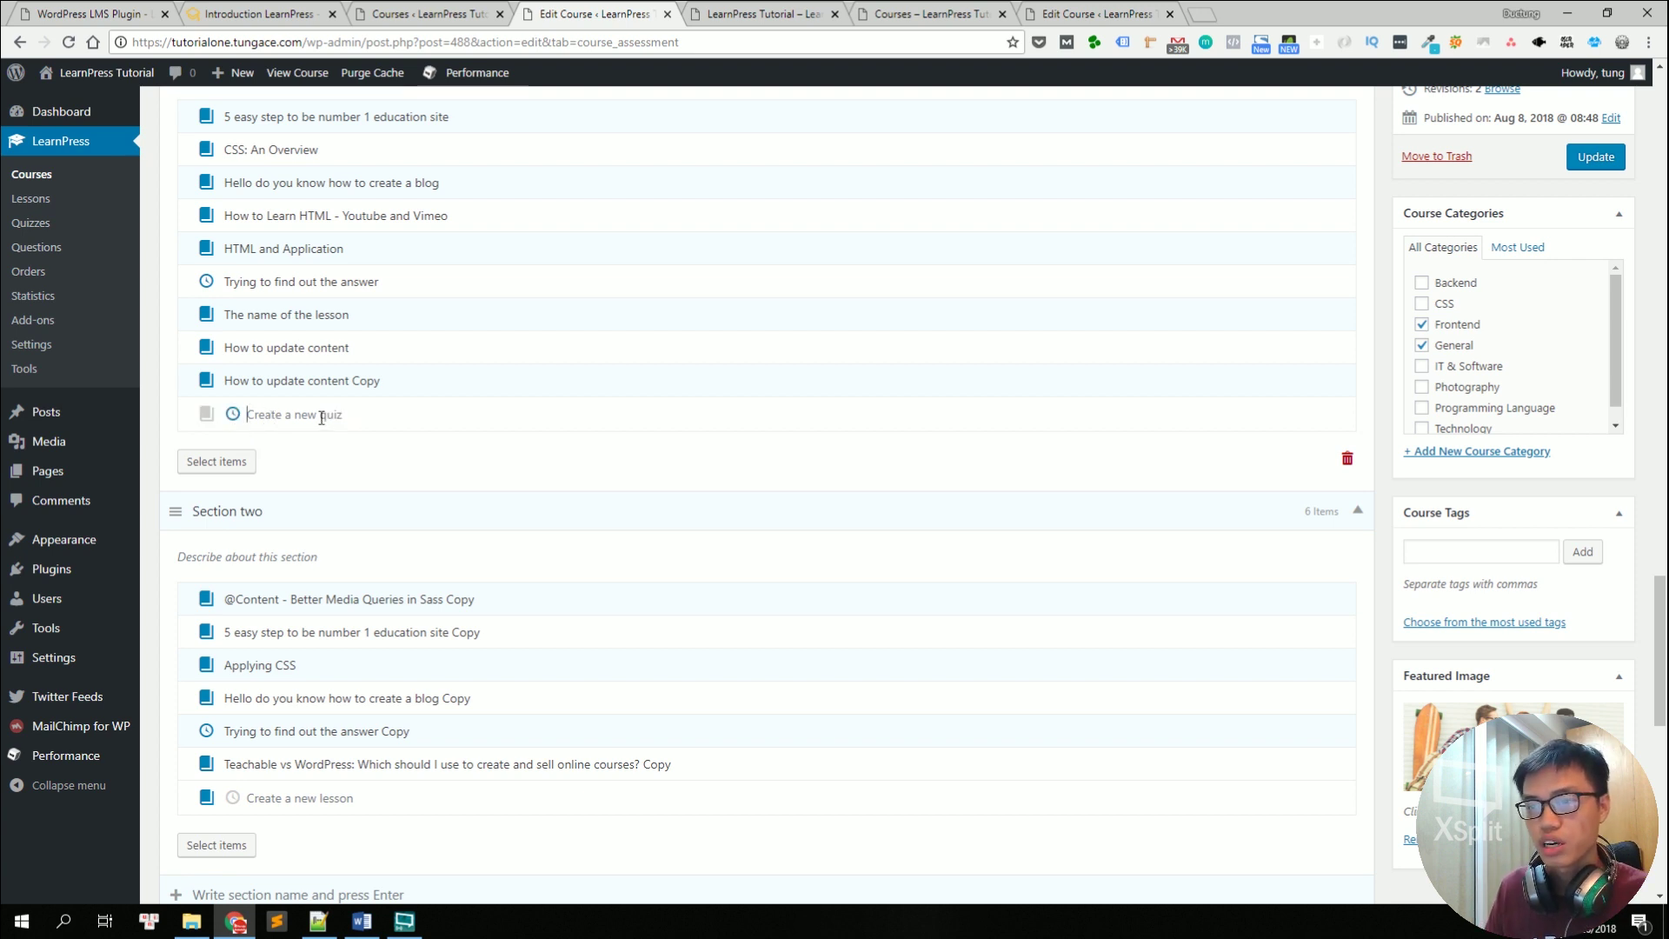
{"action": "type", "text": "Quiz Number 2"}
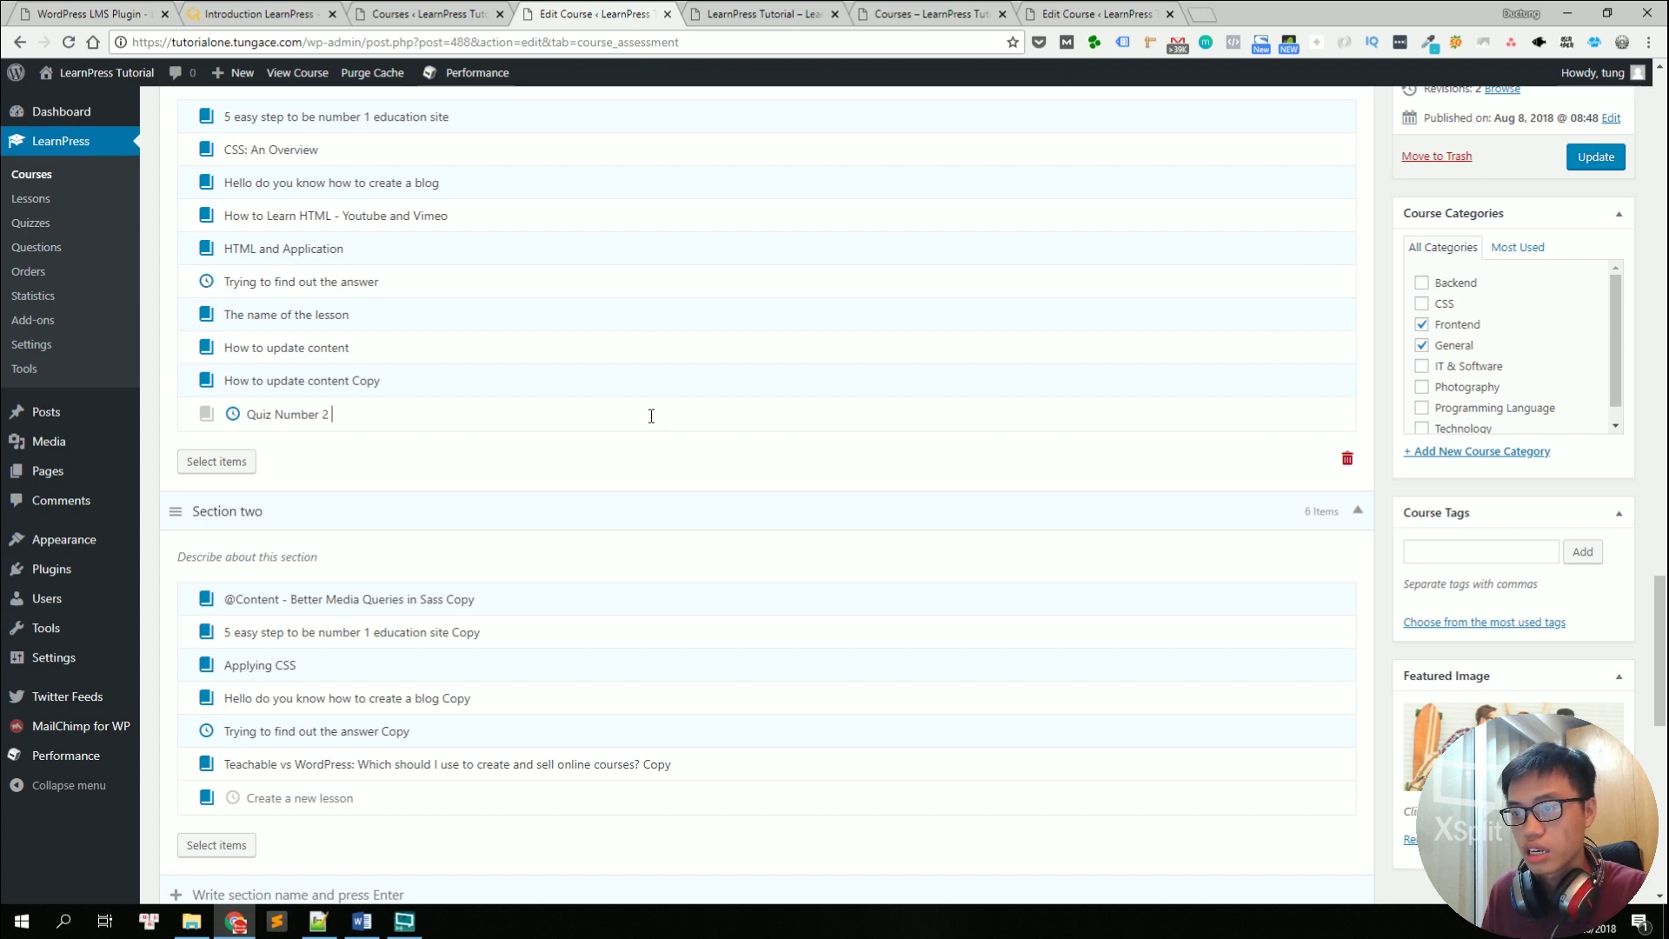
{"action": "key", "text": "Return"}
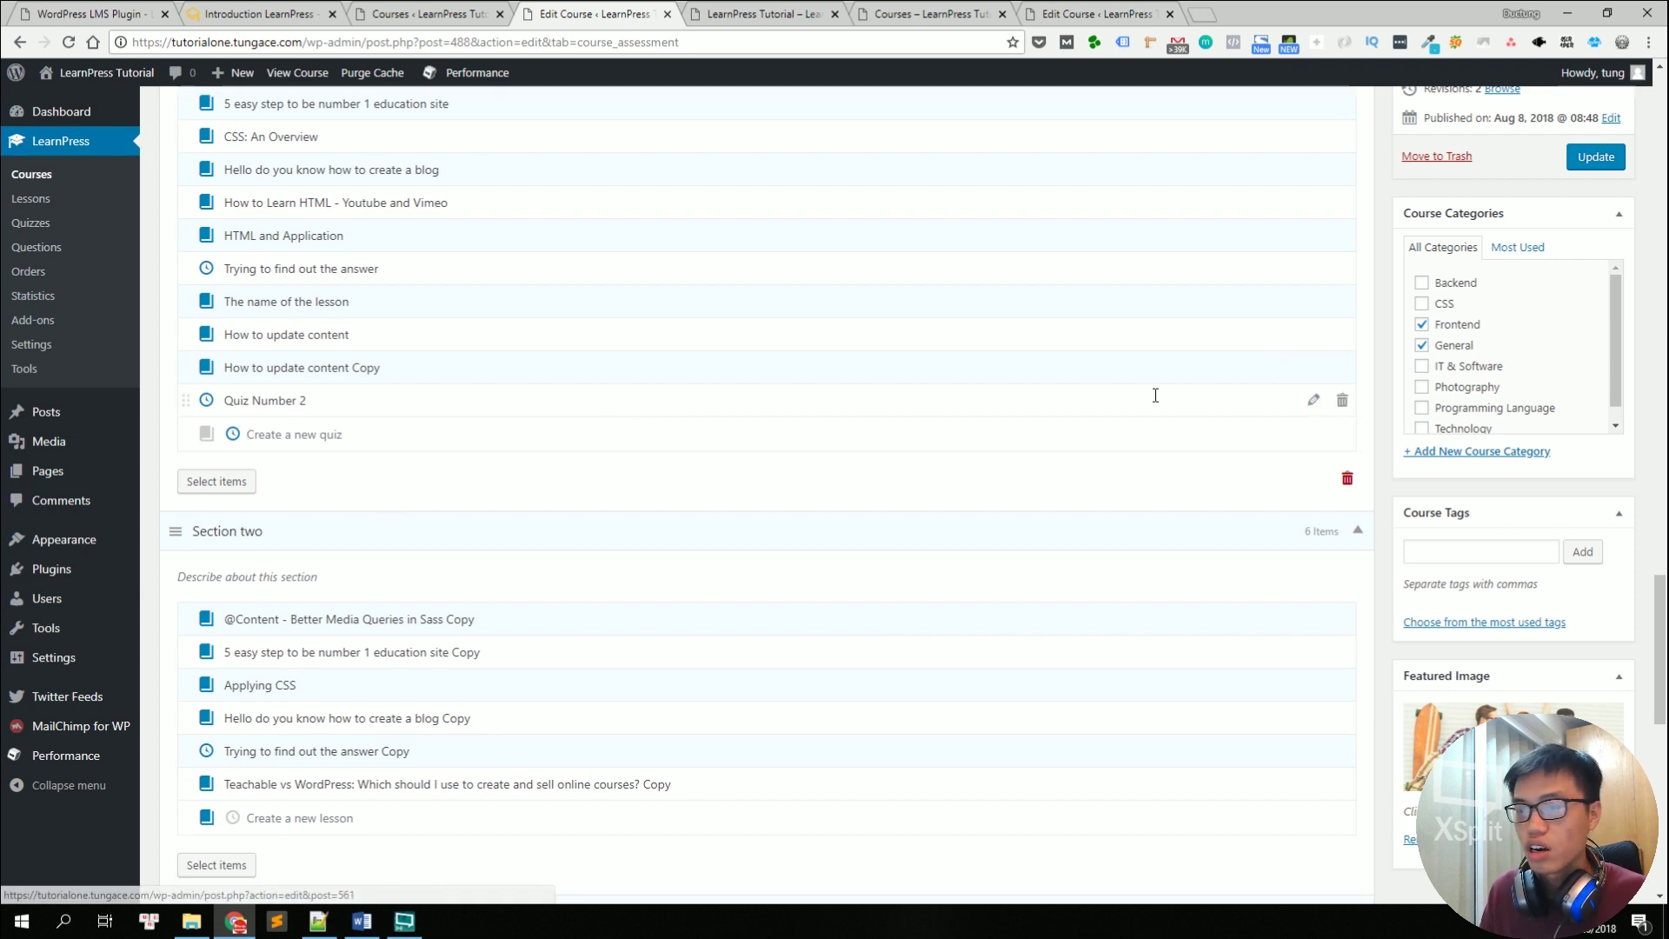
Step: Open a curriculum item's removal options and scroll through the curriculum
{"action": "left_click", "coordinate": [1339, 372]}
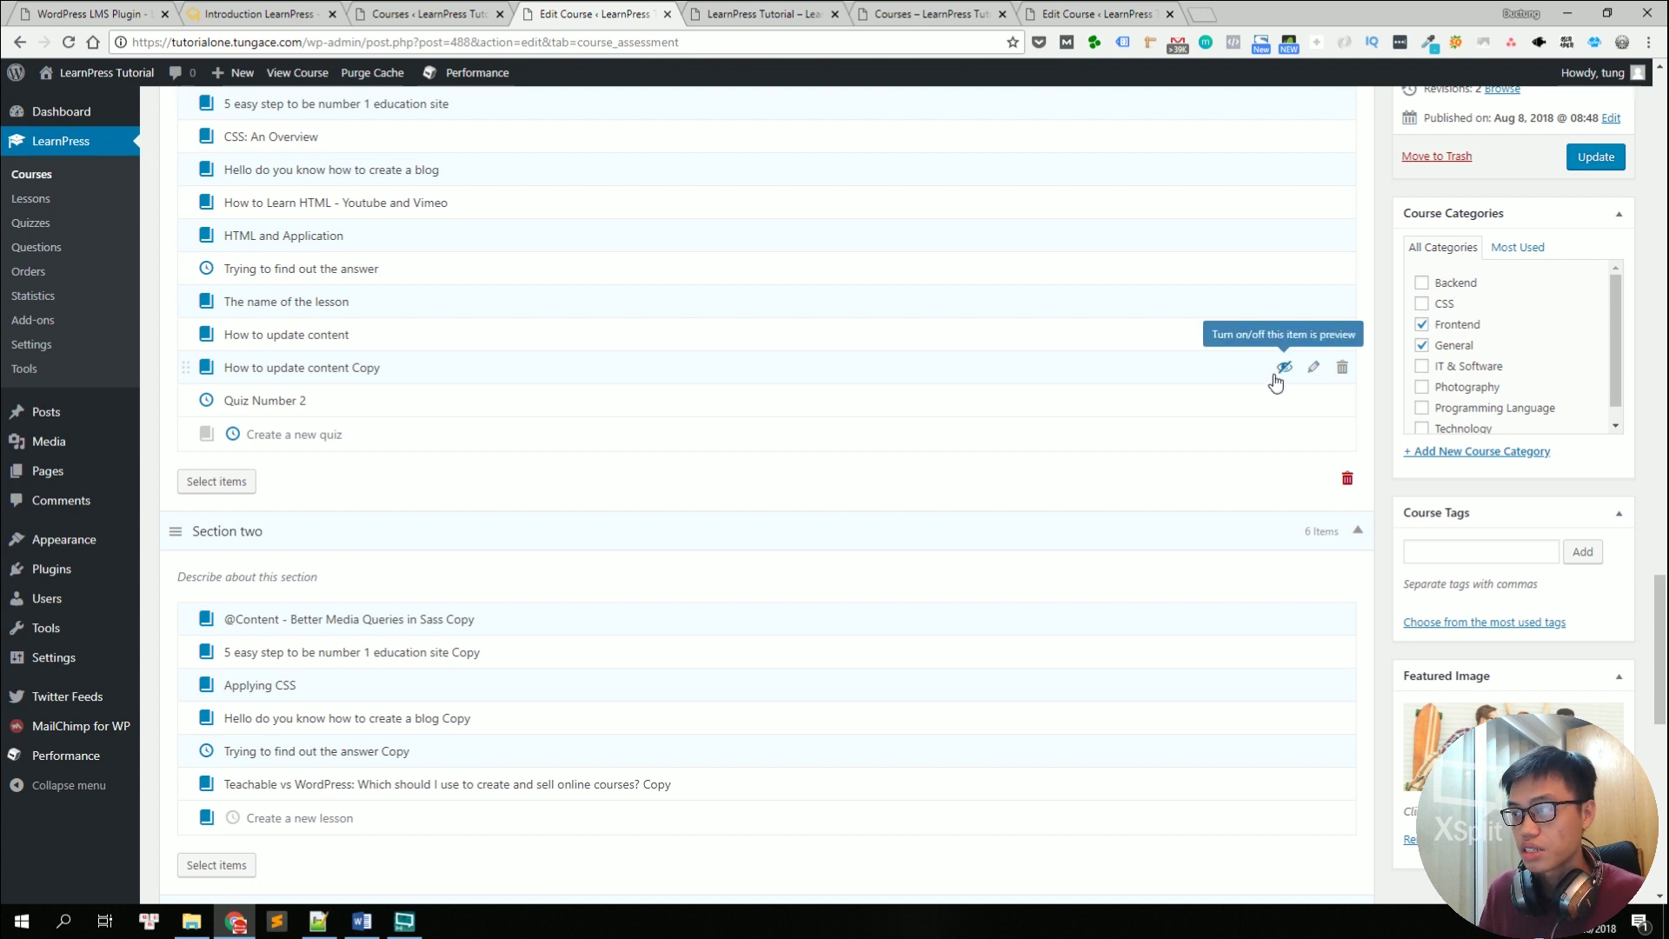
{"action": "mouse_move", "coordinate": [1342, 369]}
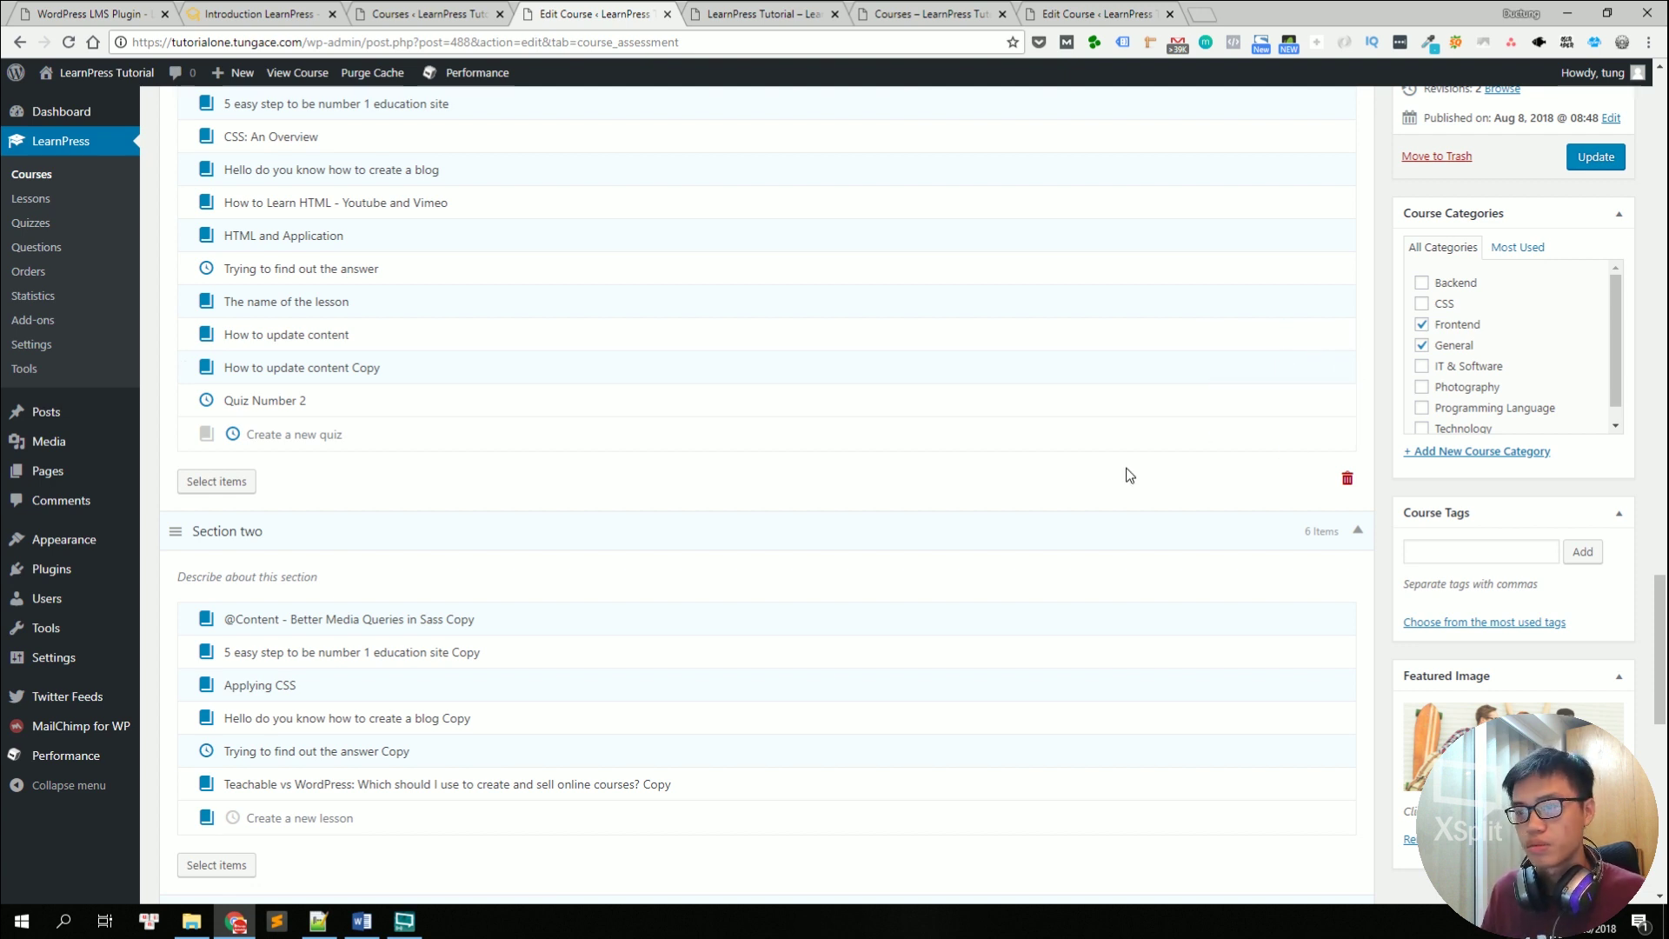
{"action": "scroll", "coordinate": [973, 521], "scroll_direction": "down", "scroll_amount": 4}
{"action": "scroll", "coordinate": [968, 579], "scroll_direction": "down", "scroll_amount": 3}
{"action": "scroll", "coordinate": [783, 522], "scroll_direction": "up", "scroll_amount": 5}
Step: In General course settings, keep the duration unit in weeks and check the maximum students value
{"action": "scroll", "coordinate": [522, 521], "scroll_direction": "down", "scroll_amount": 3}
{"action": "left_click", "coordinate": [214, 640]}
{"action": "scroll", "coordinate": [512, 468], "scroll_direction": "down", "scroll_amount": 4}
{"action": "scroll", "coordinate": [512, 468], "scroll_direction": "down", "scroll_amount": 1}
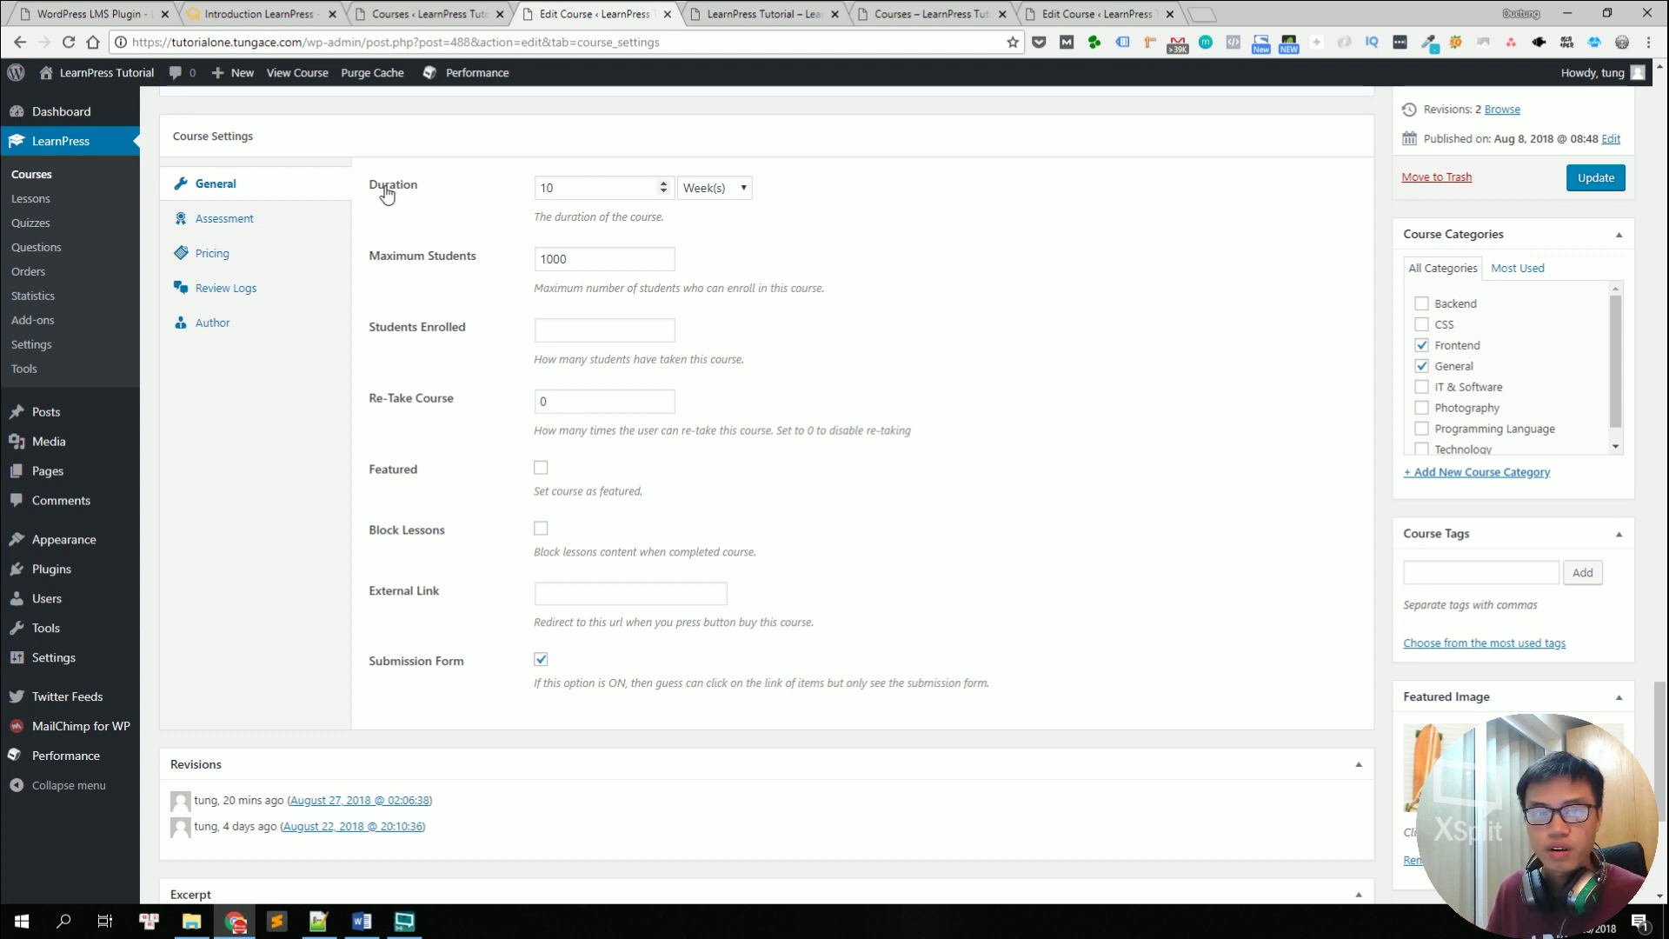
{"action": "left_click", "coordinate": [713, 188]}
{"action": "left_click", "coordinate": [823, 223]}
{"action": "left_click", "coordinate": [715, 188]}
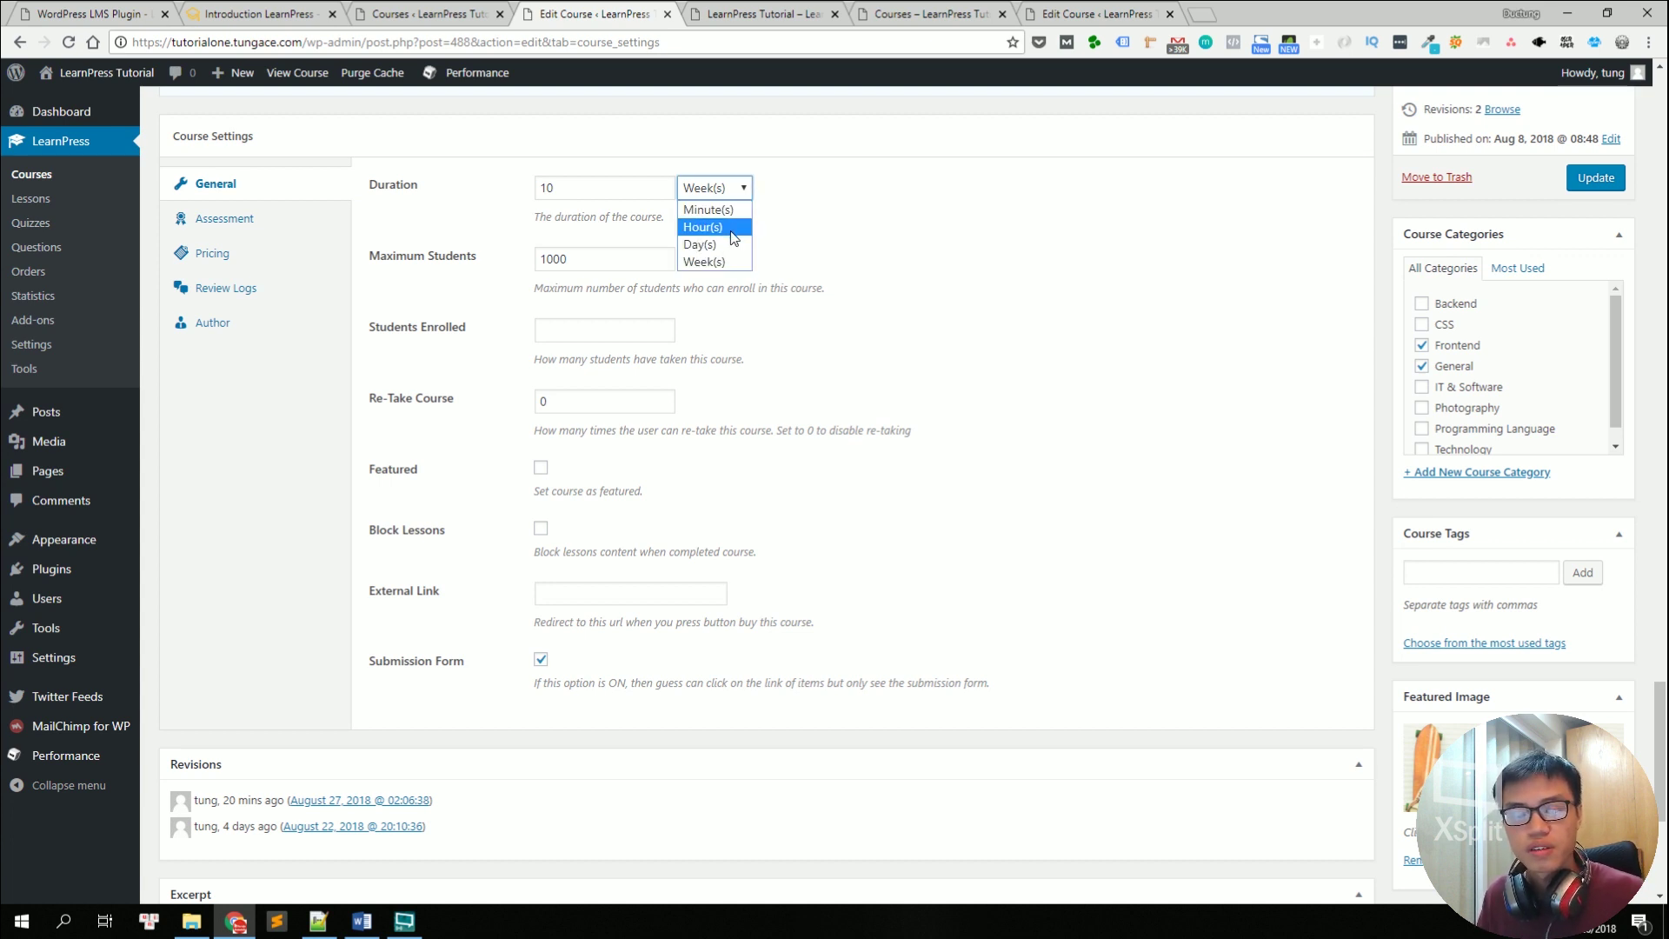
{"action": "left_click", "coordinate": [665, 259]}
{"action": "left_click", "coordinate": [617, 259]}
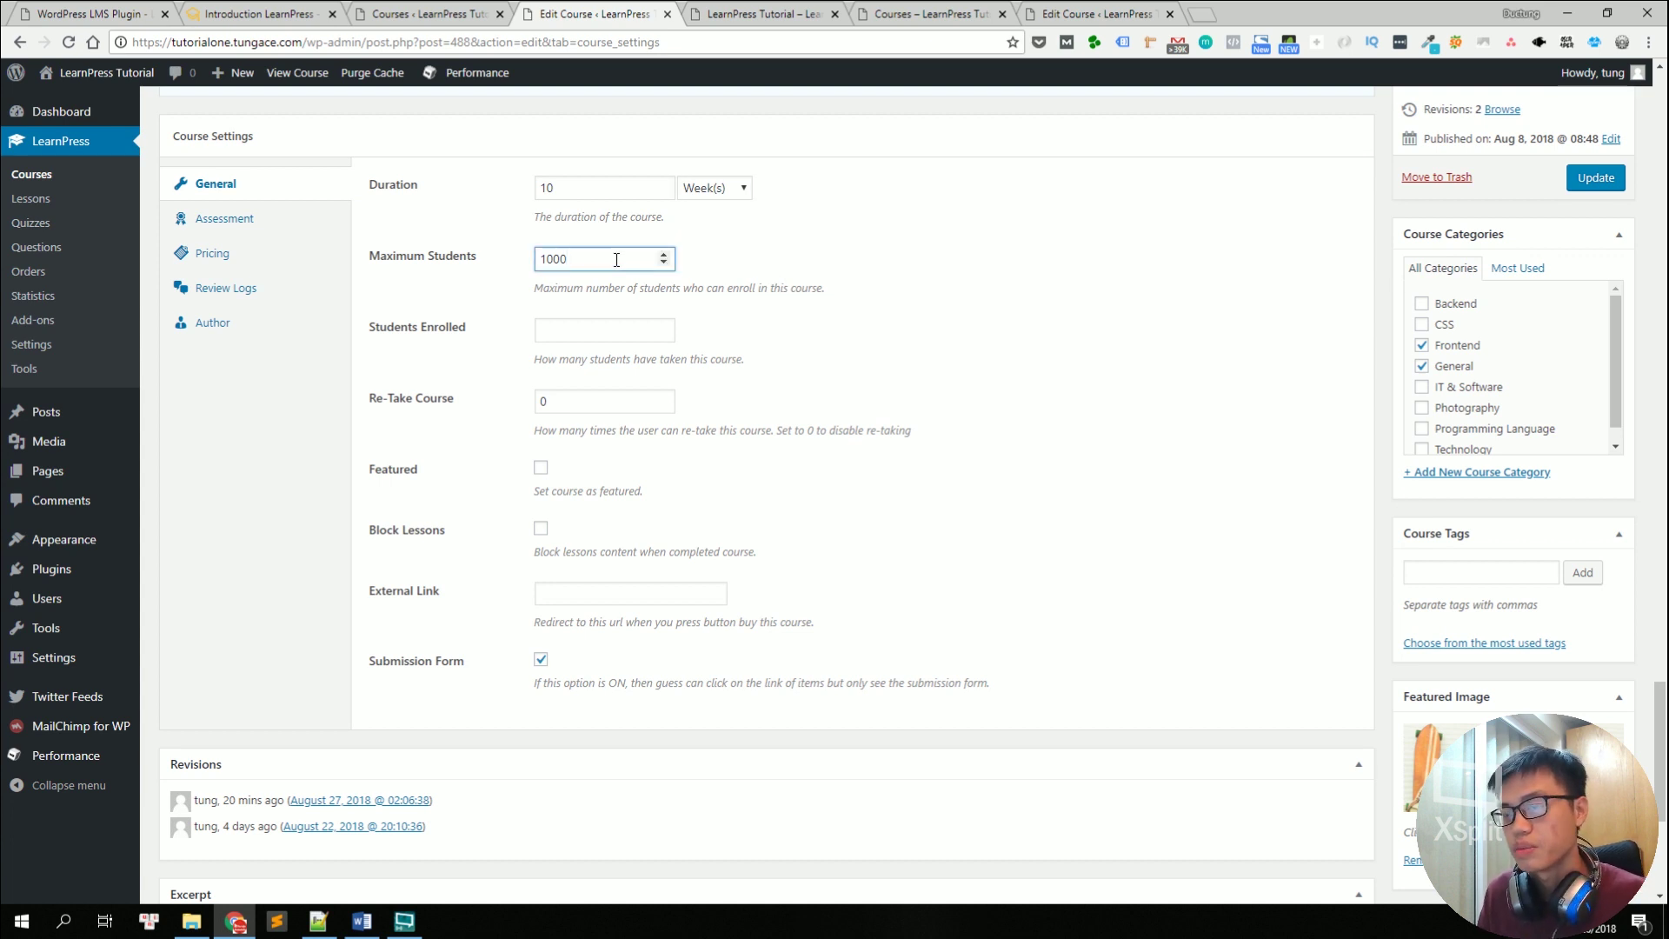
{"action": "left_click_drag", "start_coordinate": [620, 288], "coordinate": [827, 291]}
Step: Change the Re-Take Course count from 0 to 5
{"action": "left_click", "coordinate": [826, 289]}
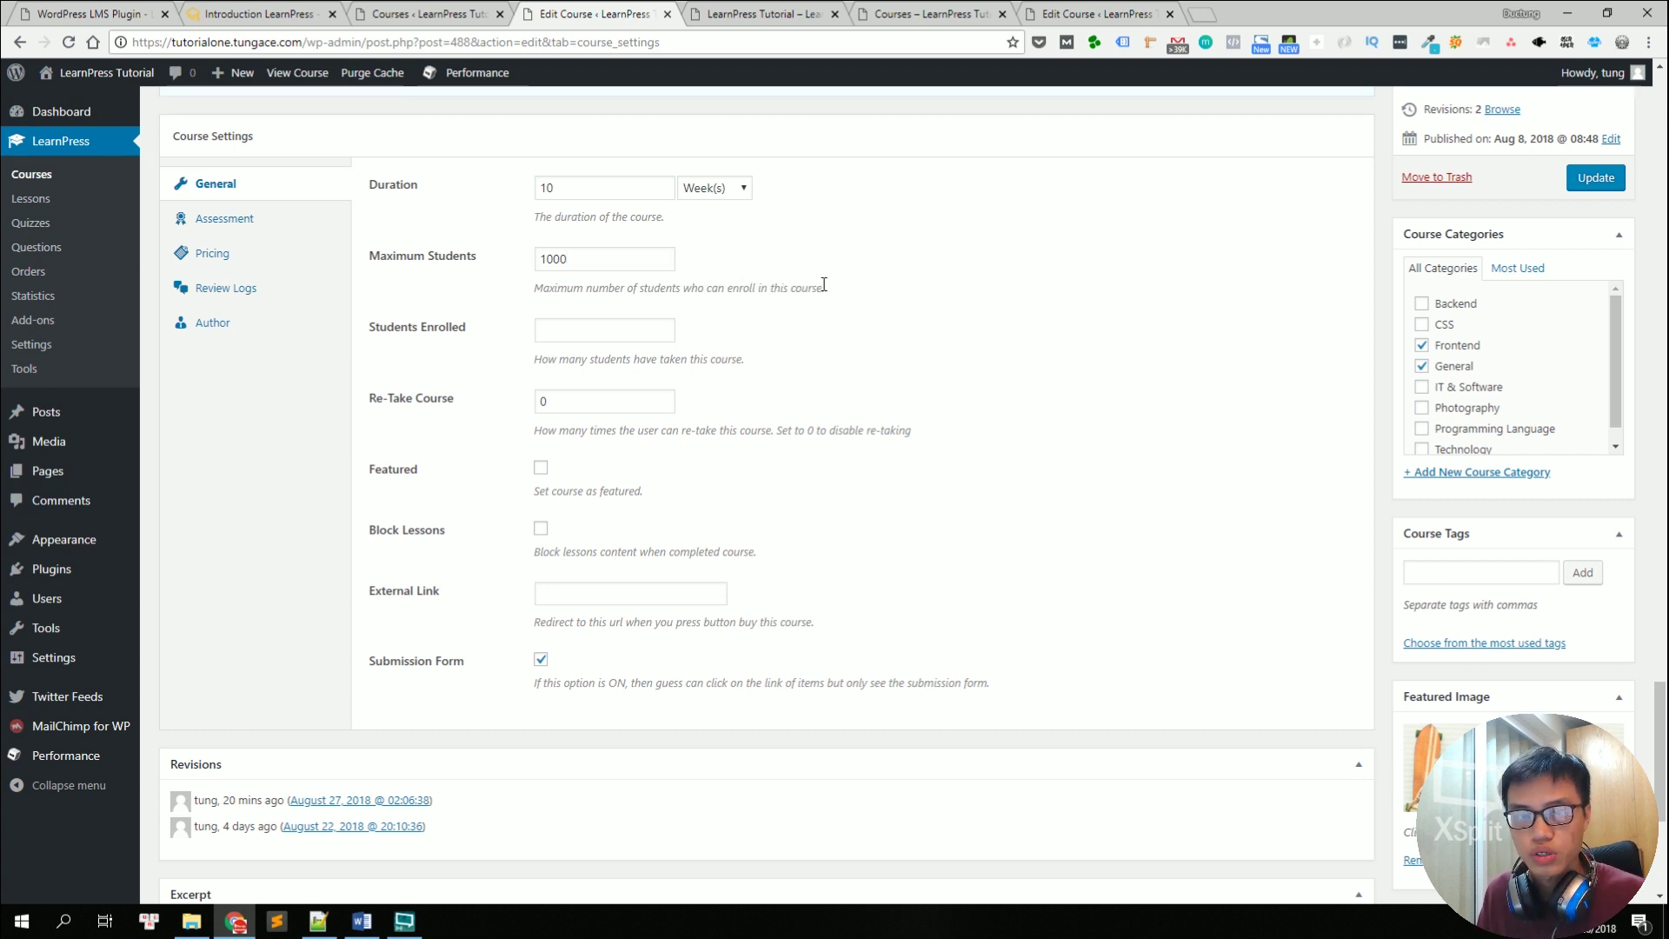
{"action": "scroll", "coordinate": [827, 287], "scroll_direction": "down", "scroll_amount": 1}
{"action": "left_click", "coordinate": [569, 349]}
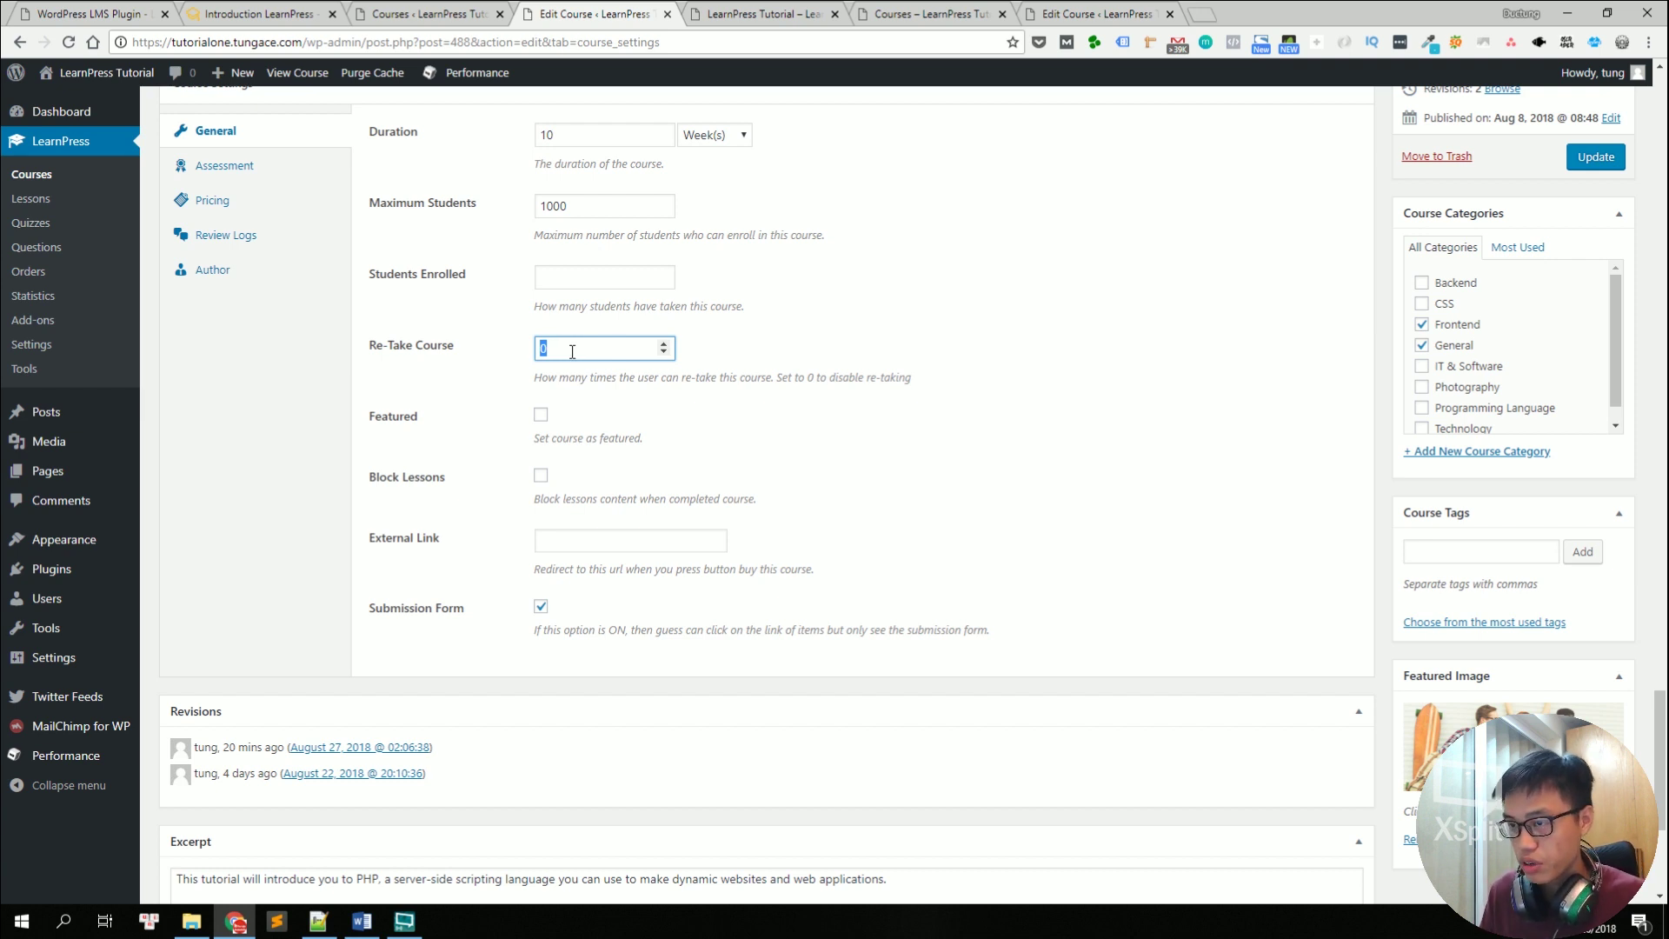
{"action": "type", "text": "5"}
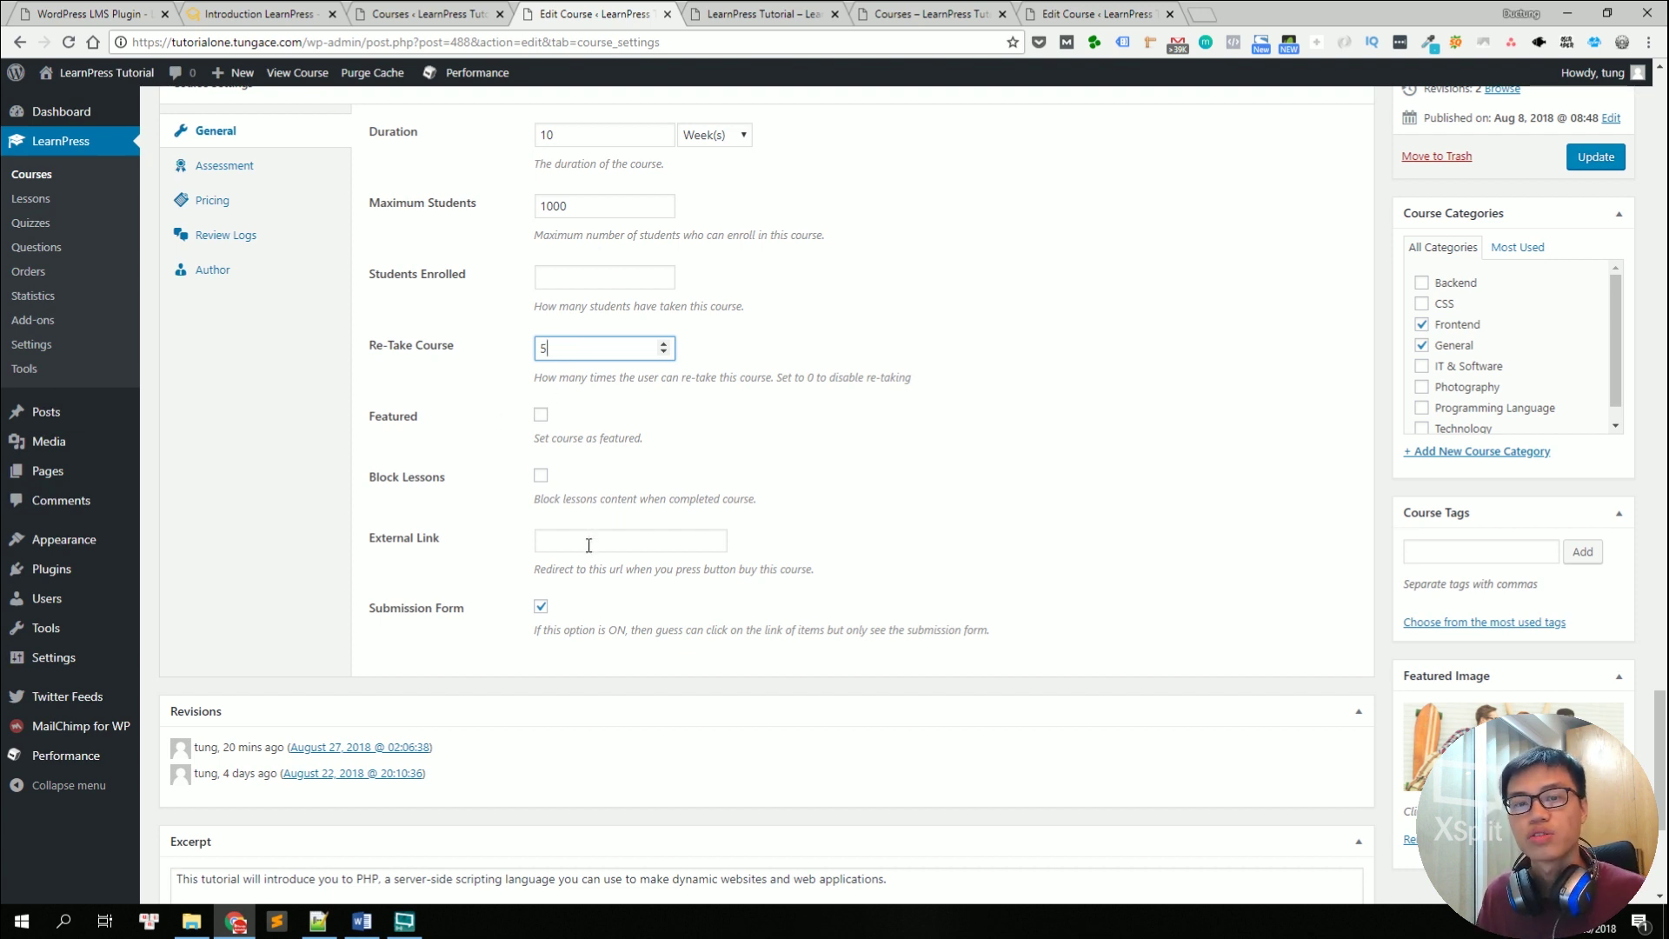
{"action": "left_click", "coordinate": [465, 546]}
{"action": "left_click_drag", "start_coordinate": [465, 546], "coordinate": [375, 543]}
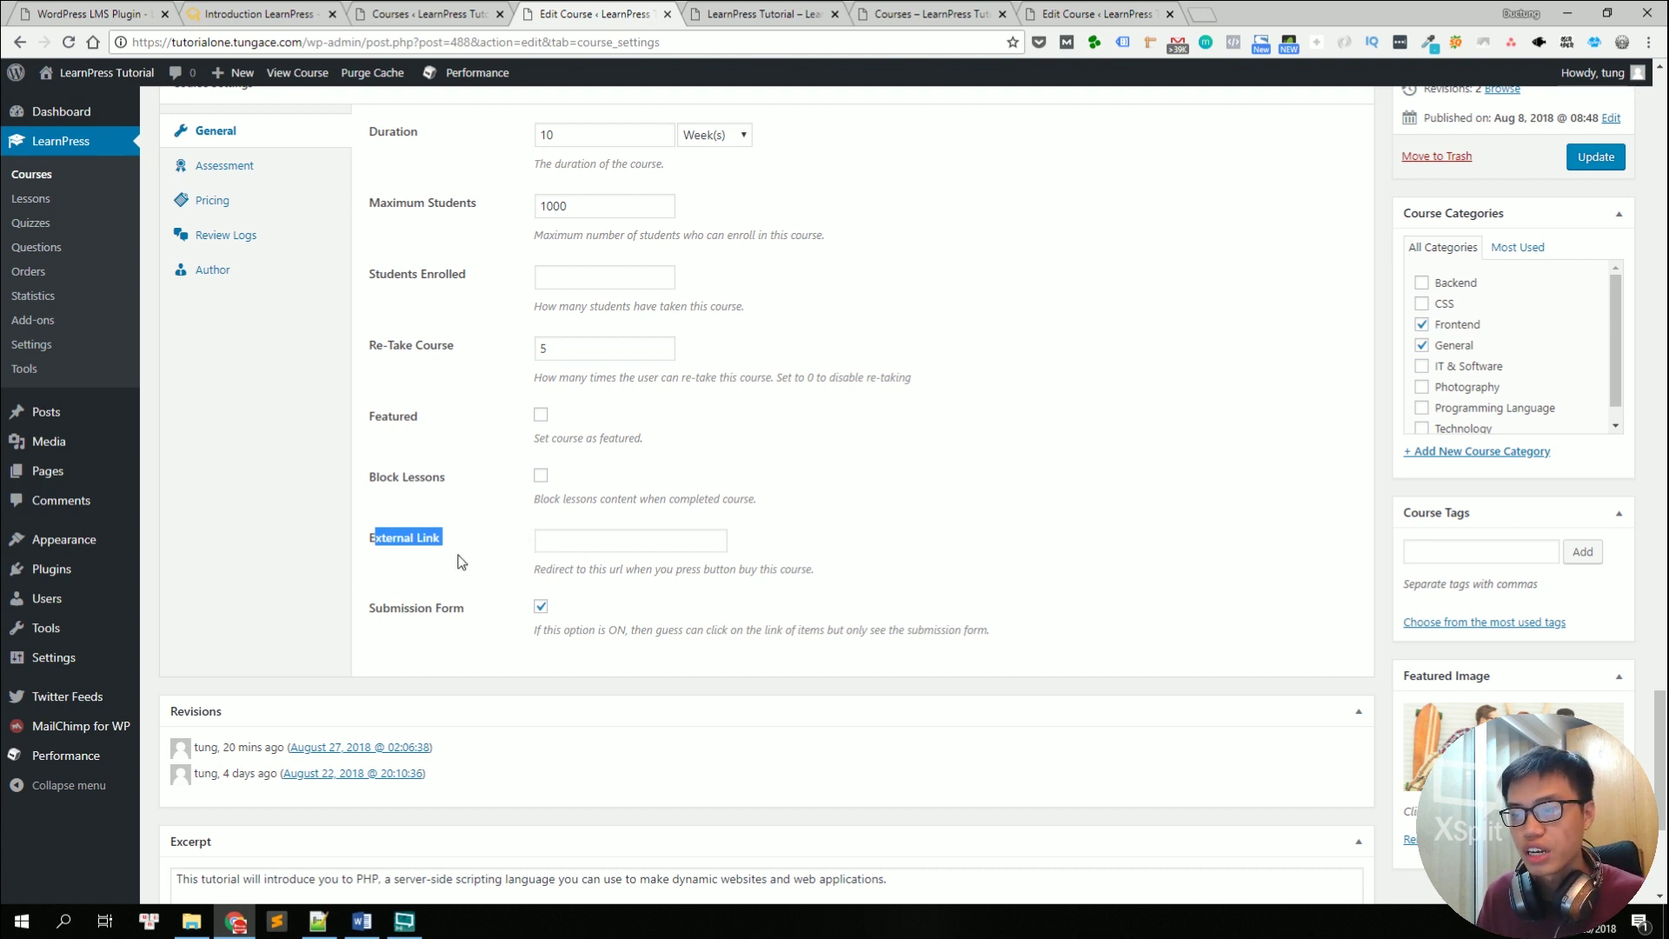
{"action": "left_click", "coordinate": [617, 534]}
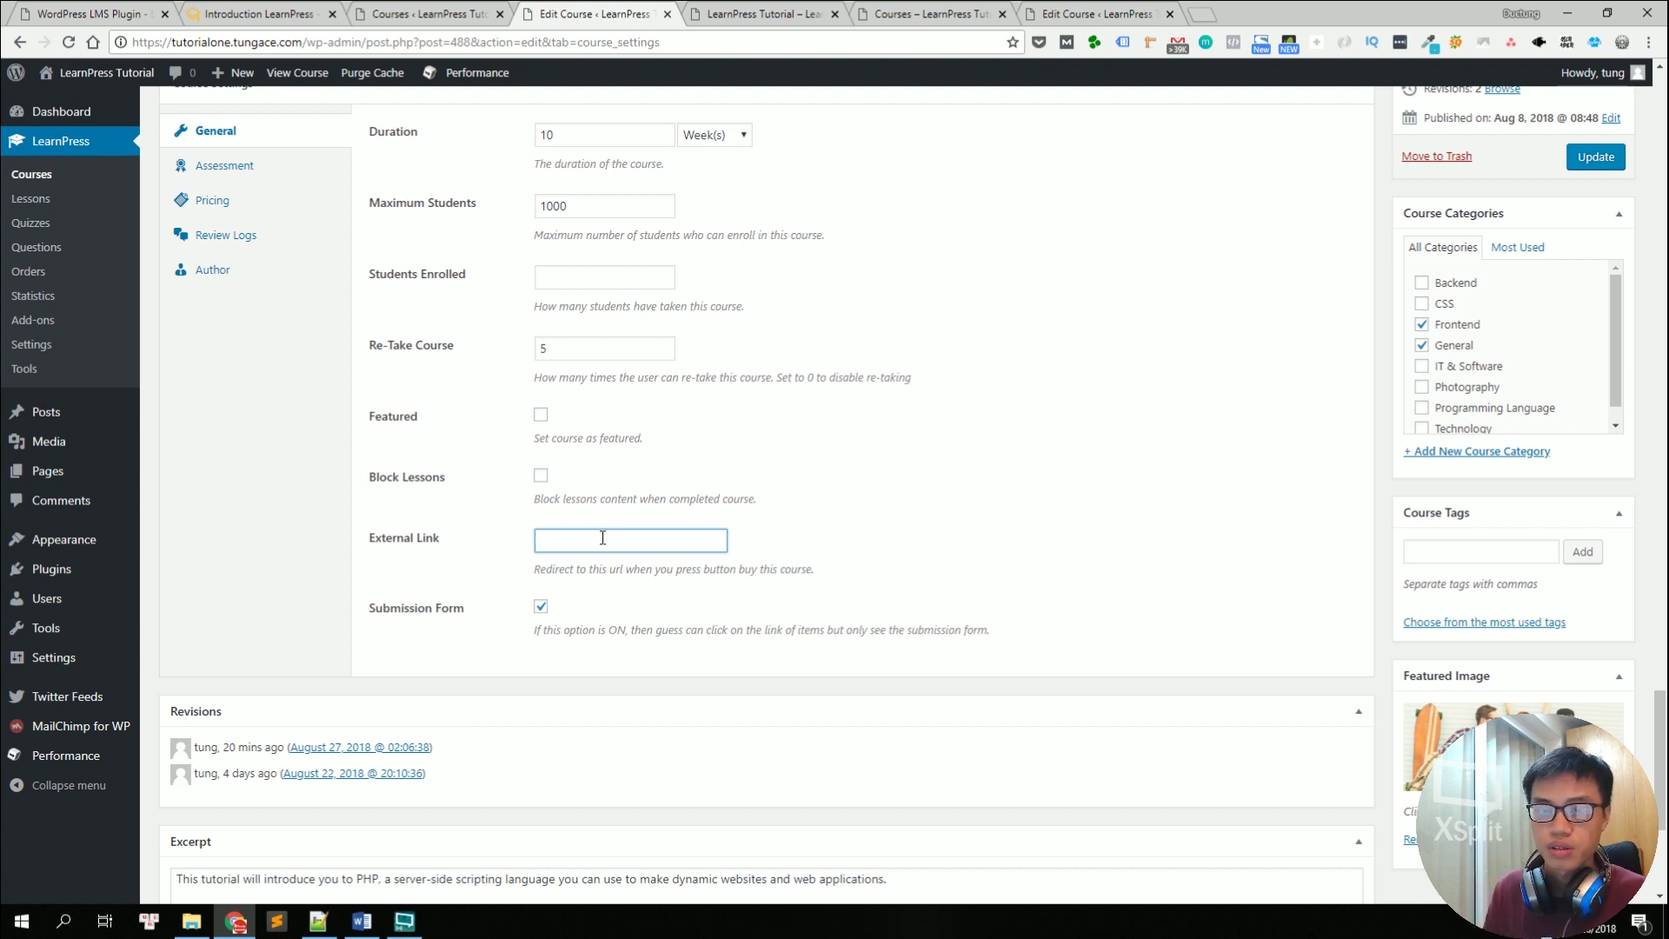
Step: Look through the Assessment, Pricing and Review Logs course settings
{"action": "scroll", "coordinate": [310, 577], "scroll_direction": "up", "scroll_amount": 1}
{"action": "left_click", "coordinate": [362, 921]}
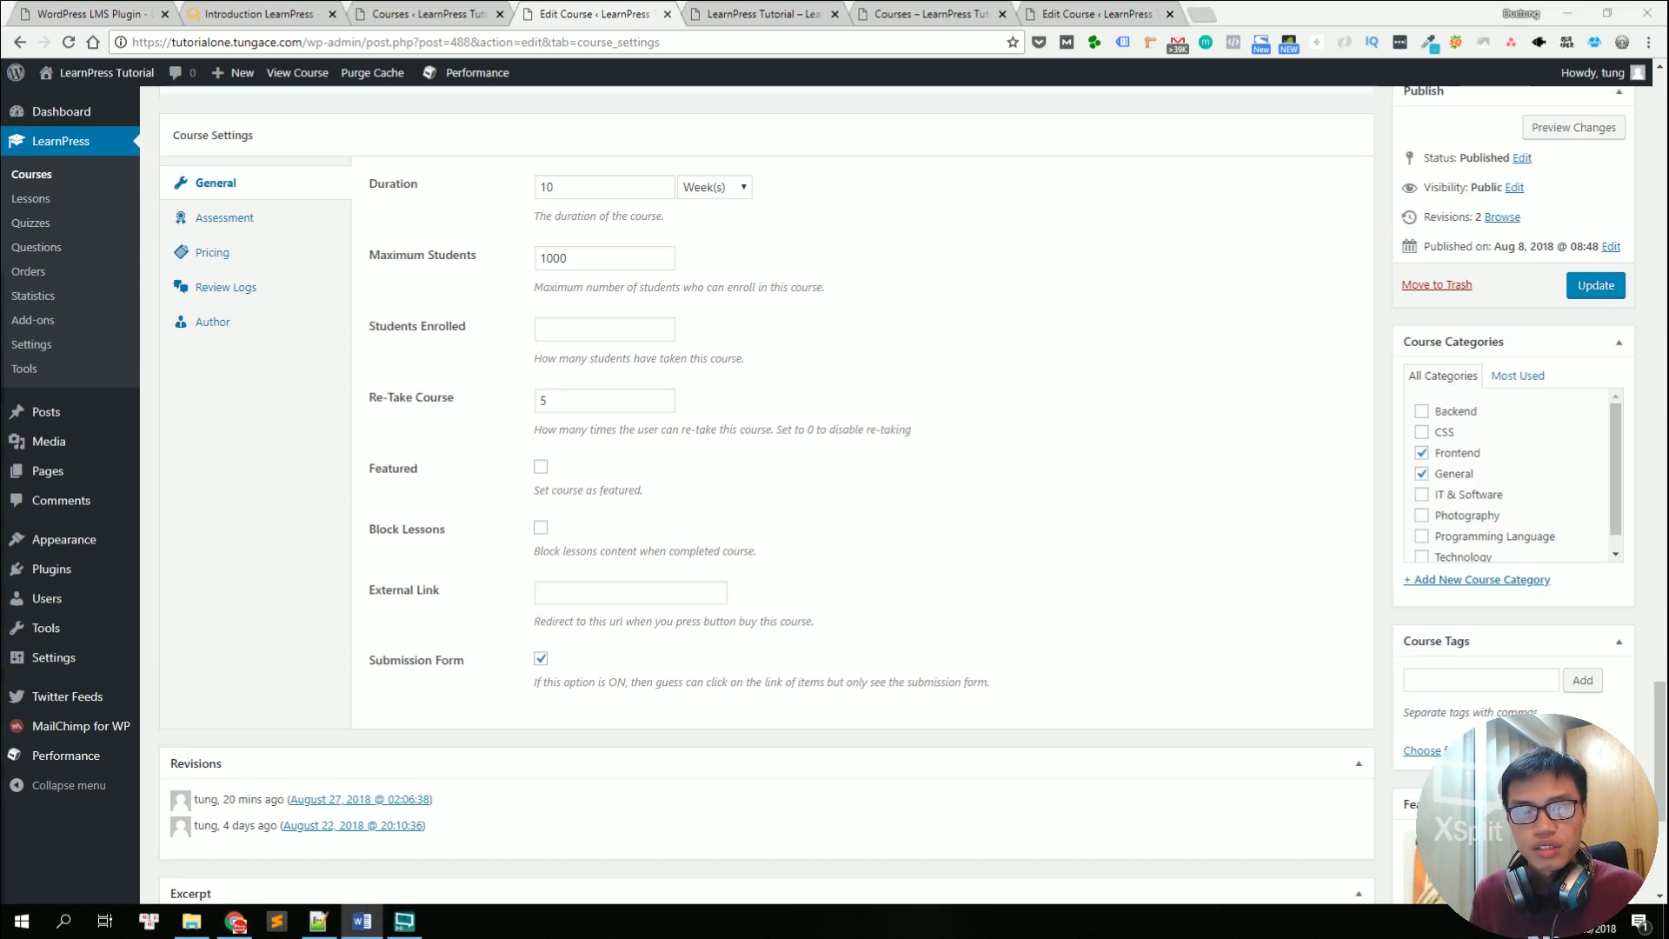
{"action": "left_click", "coordinate": [240, 222]}
{"action": "left_click", "coordinate": [261, 259]}
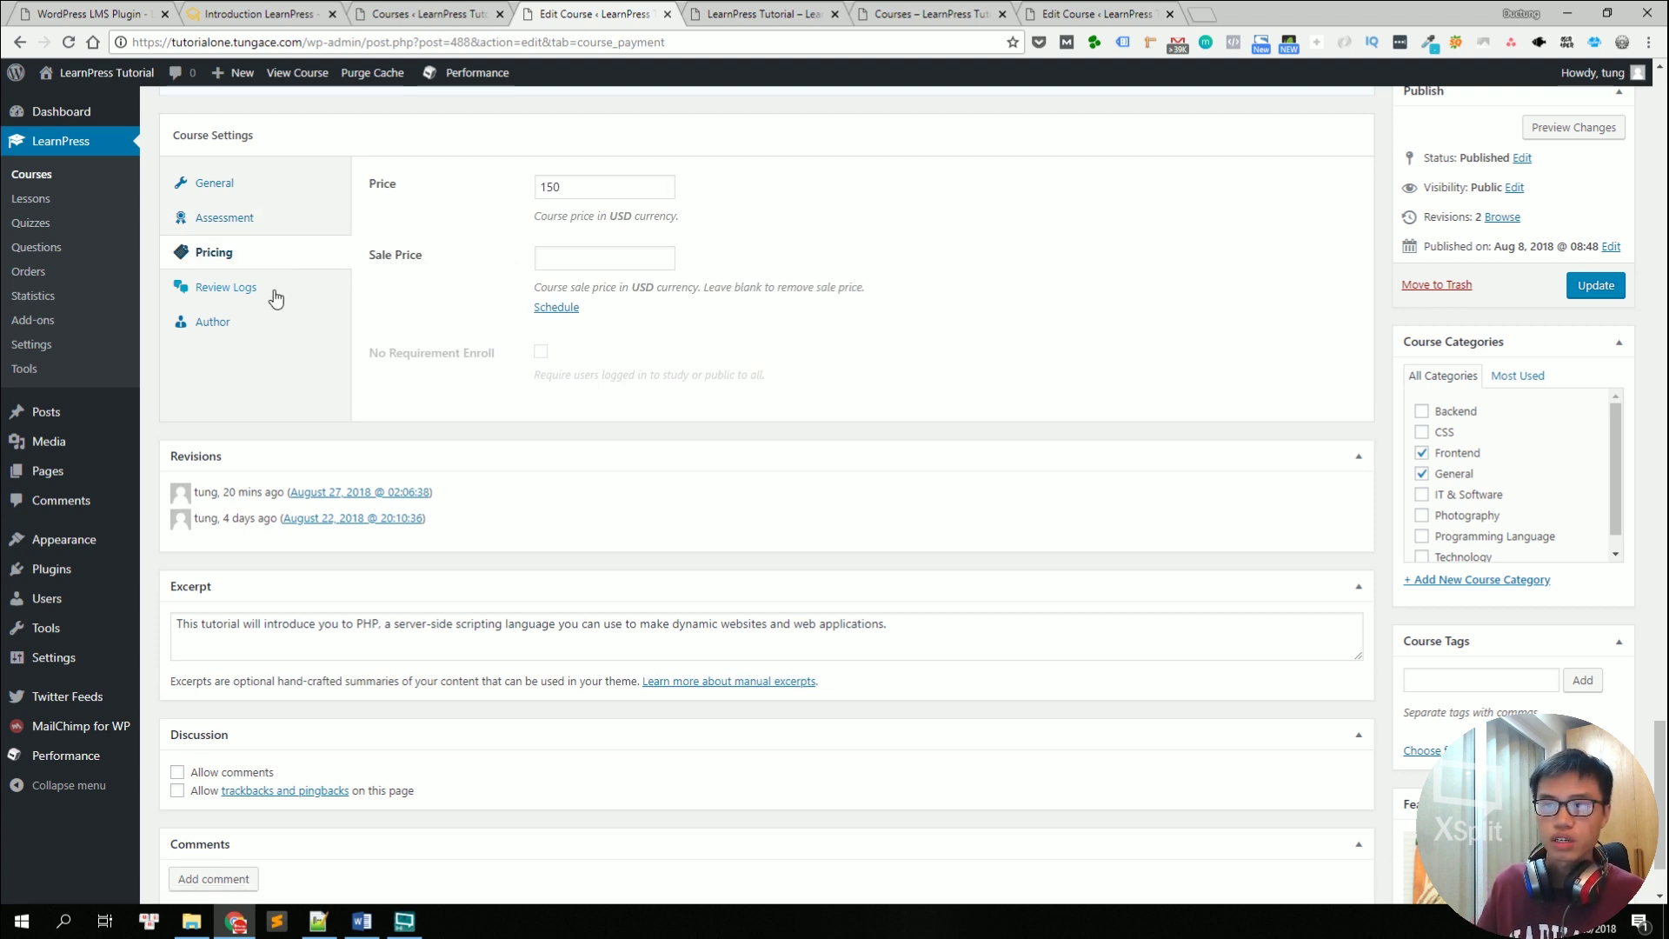
{"action": "left_click", "coordinate": [244, 290]}
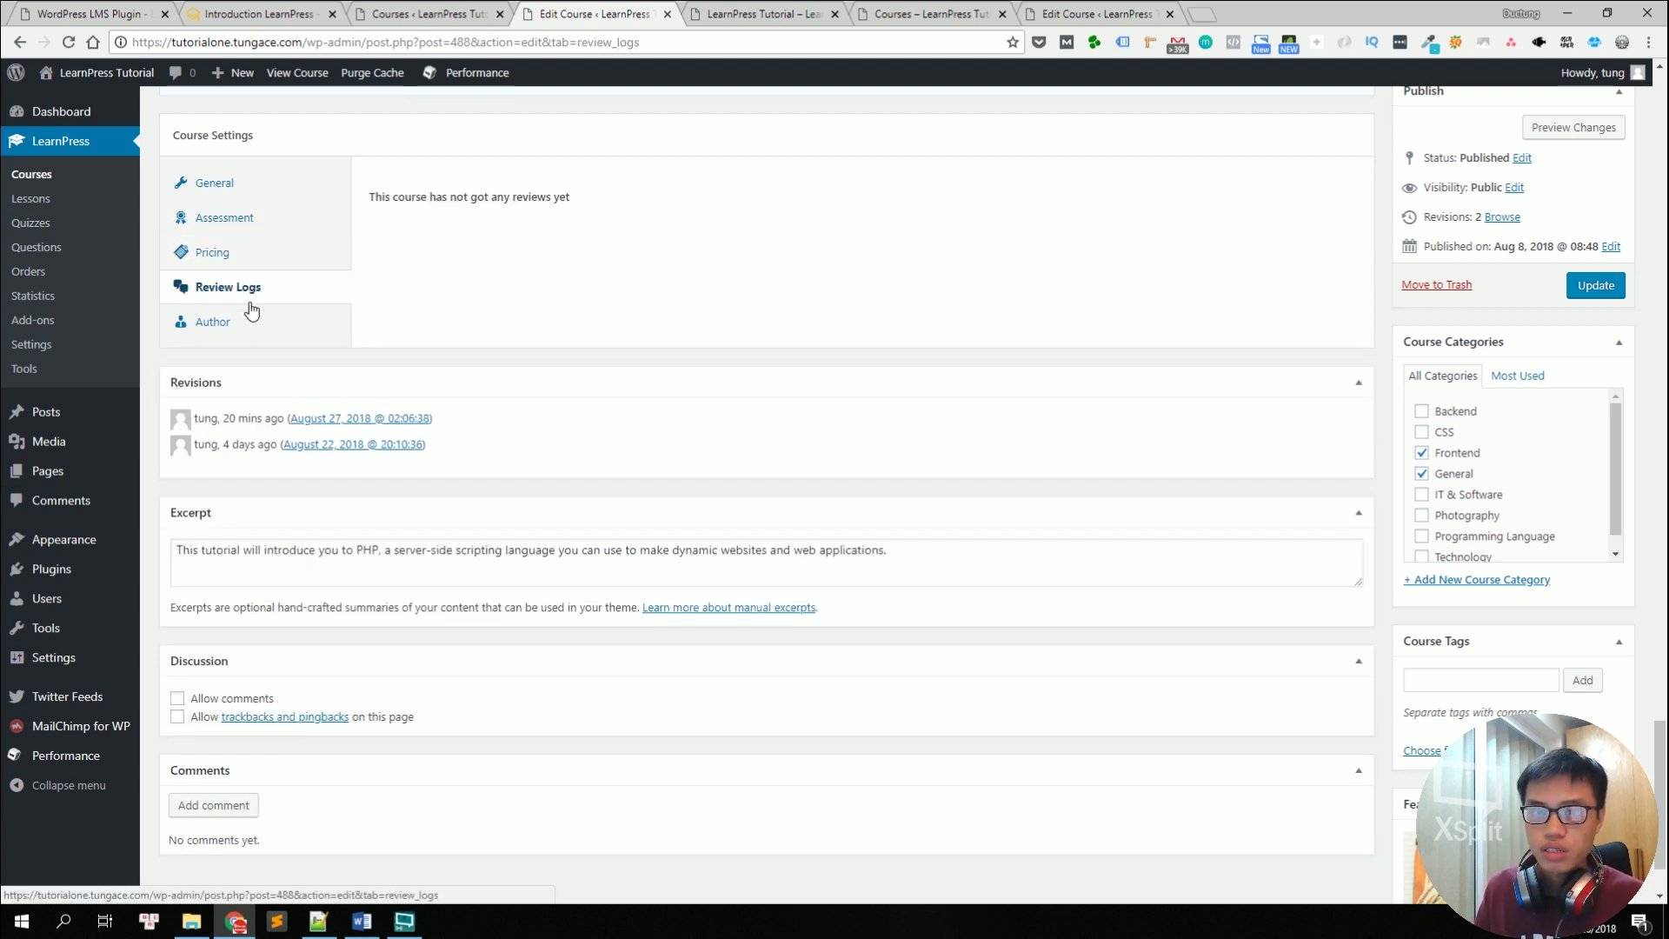
Step: Check the Author settings, leaving the course author unchanged
{"action": "left_click", "coordinate": [238, 332]}
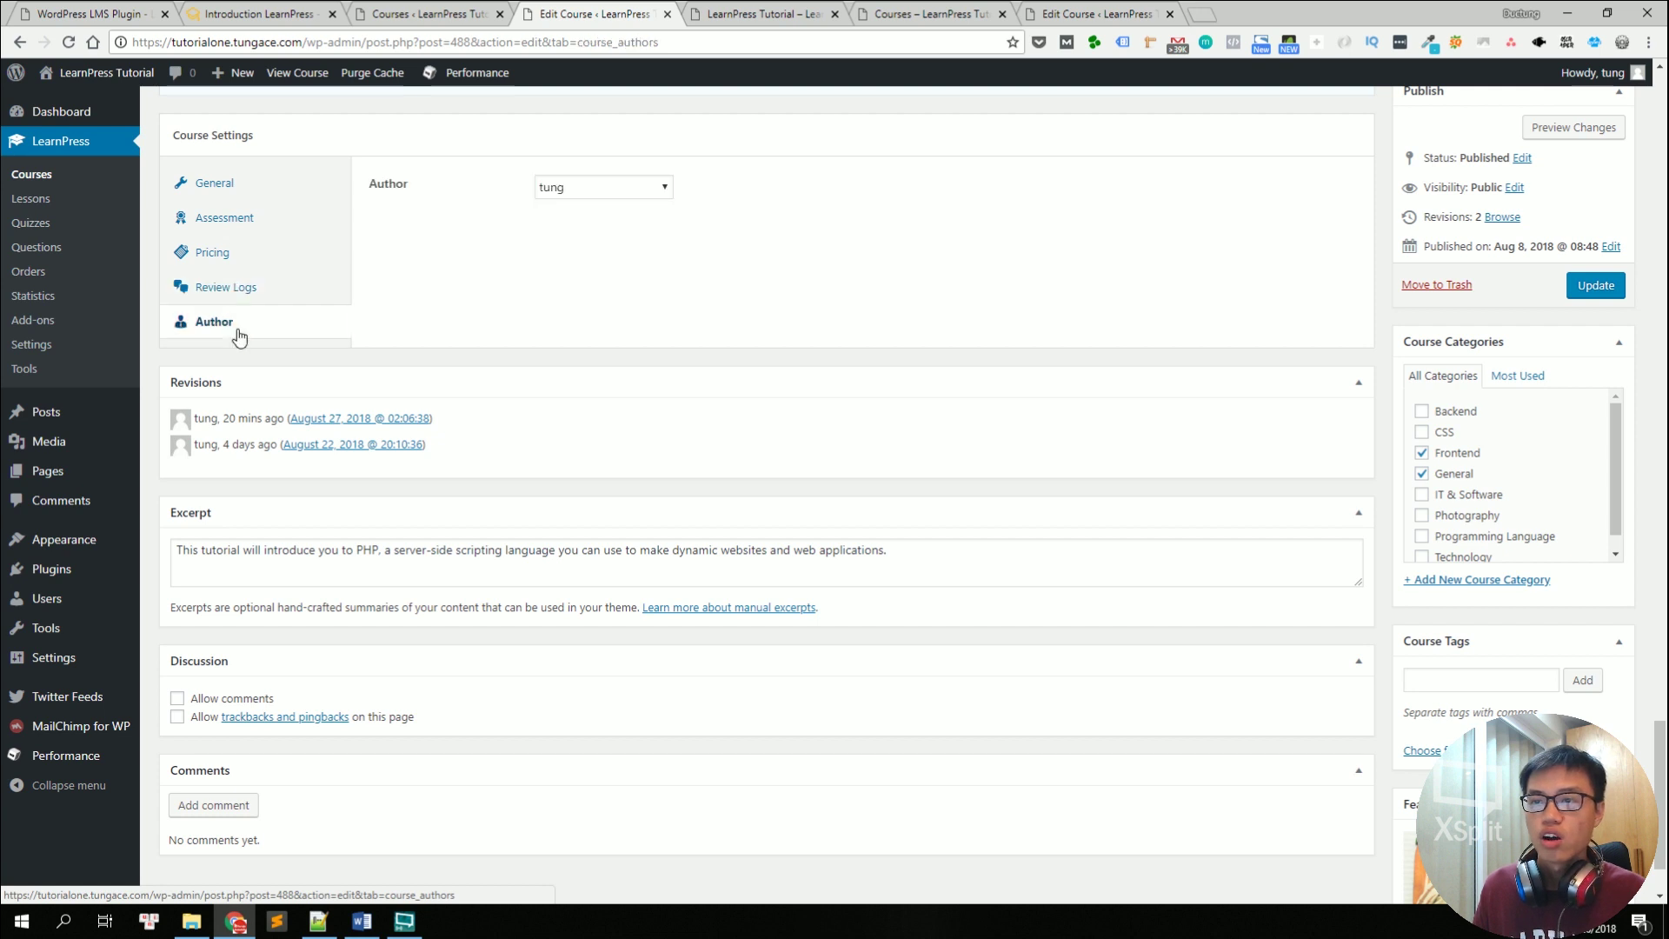
{"action": "left_click", "coordinate": [584, 187]}
{"action": "left_click", "coordinate": [561, 249]}
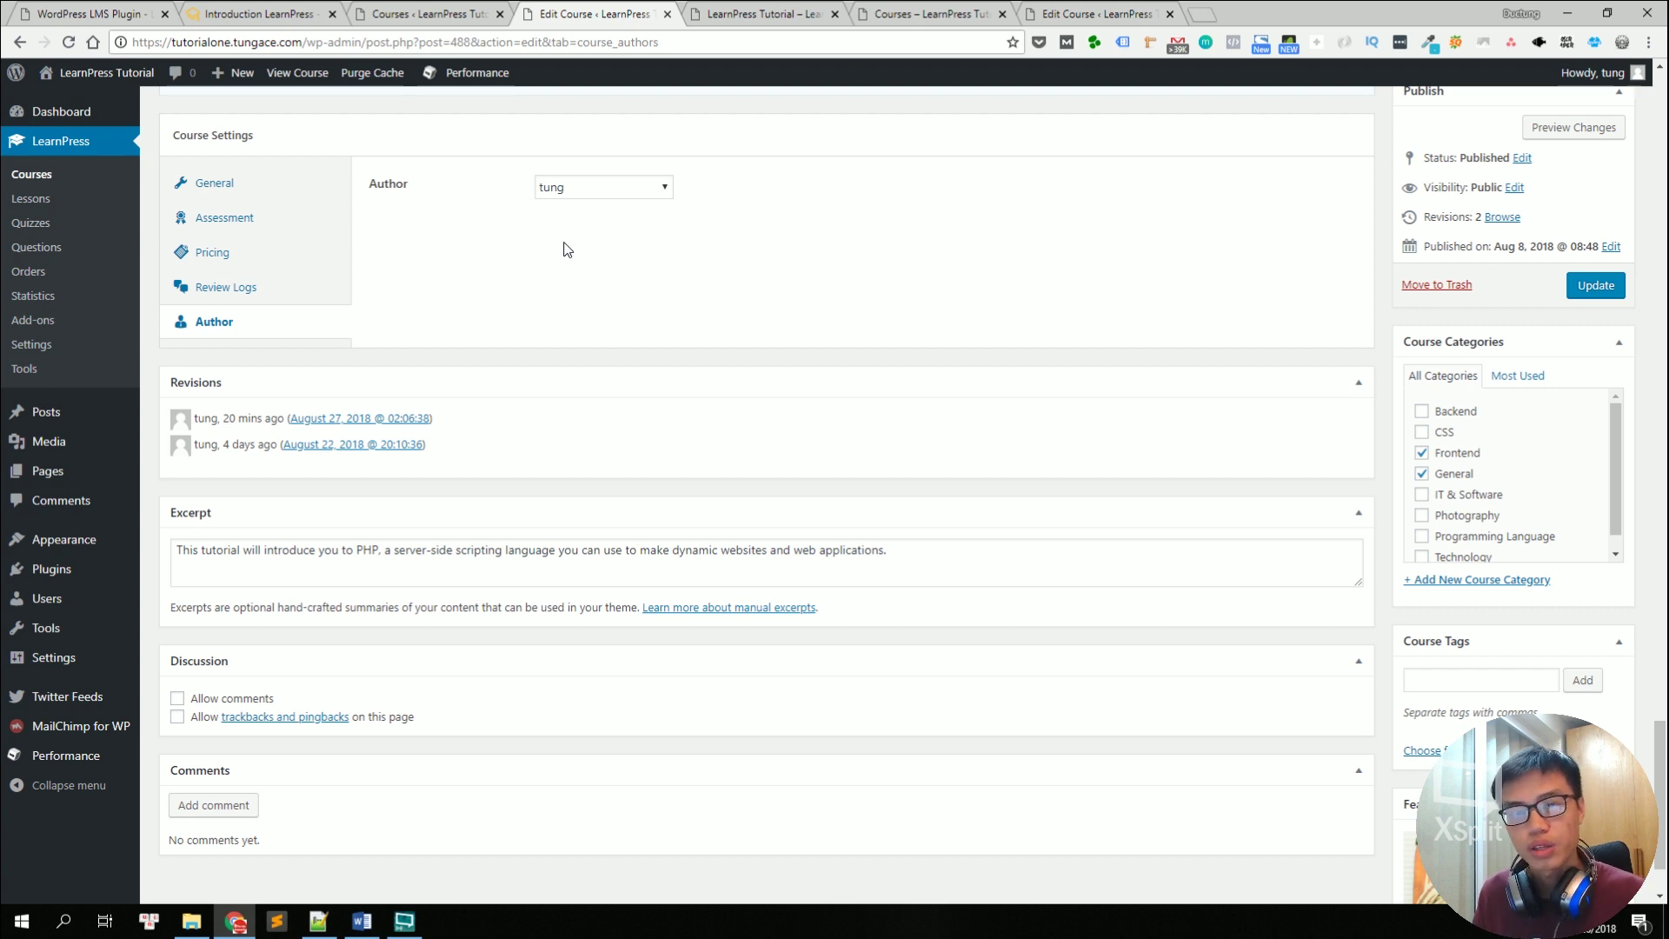
Step: Place the caret at the end of the course Excerpt box
{"action": "scroll", "coordinate": [828, 467], "scroll_direction": "up", "scroll_amount": 1}
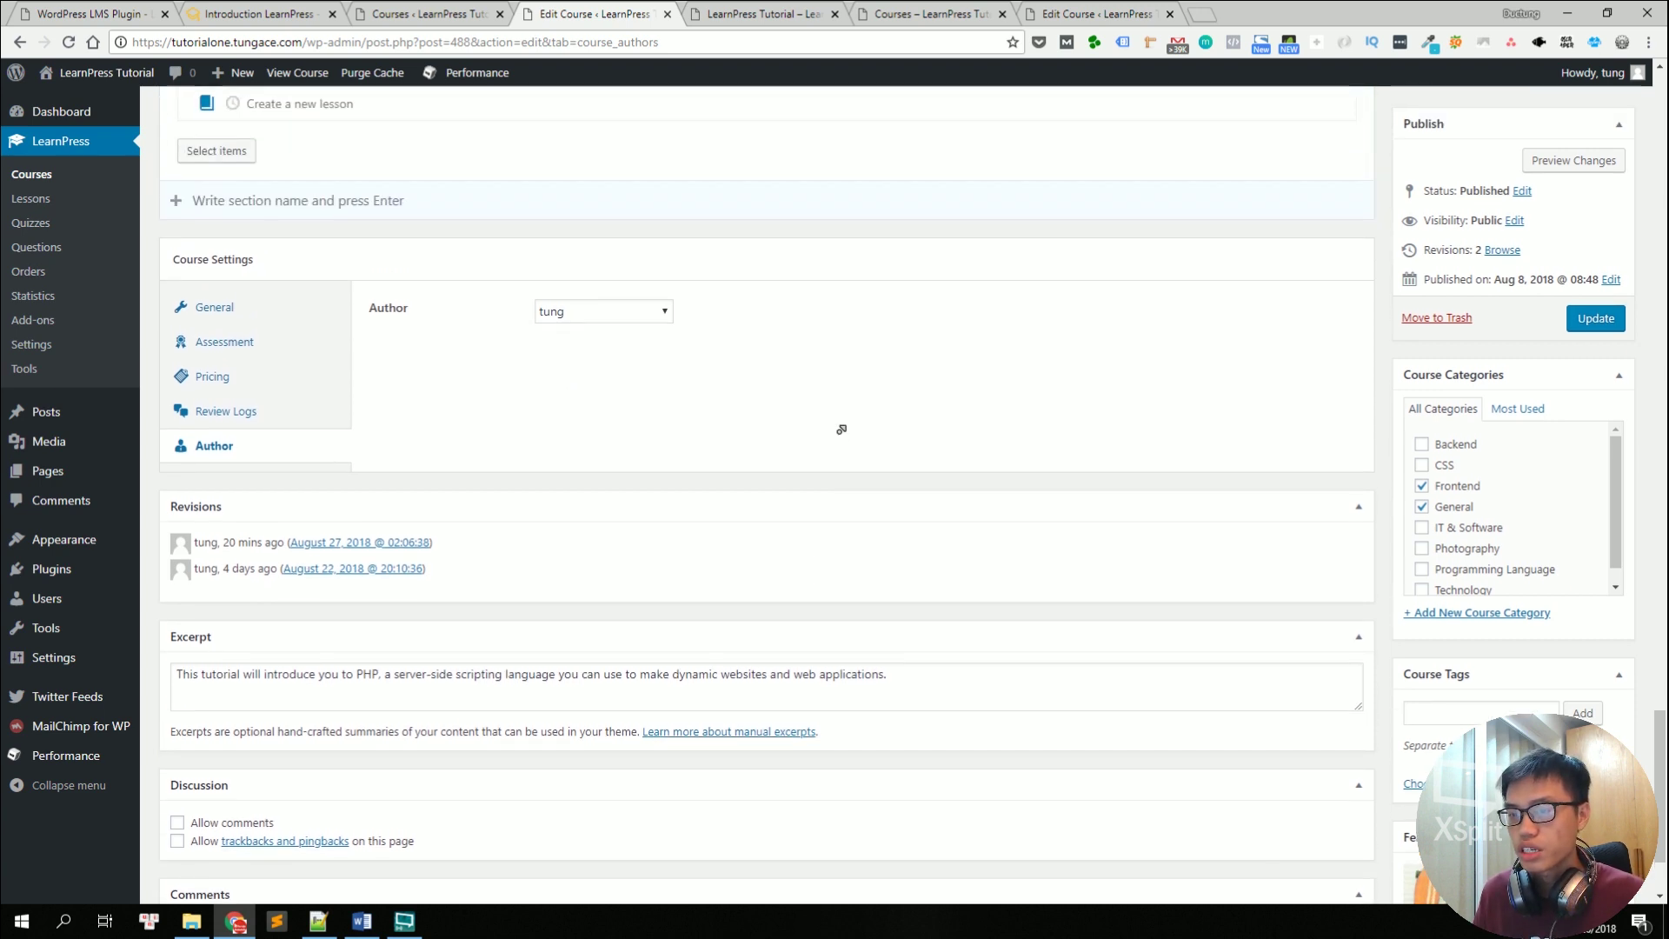
{"action": "scroll", "coordinate": [855, 480], "scroll_direction": "down", "scroll_amount": 1}
{"action": "left_click", "coordinate": [839, 559]}
{"action": "left_click", "coordinate": [903, 563]}
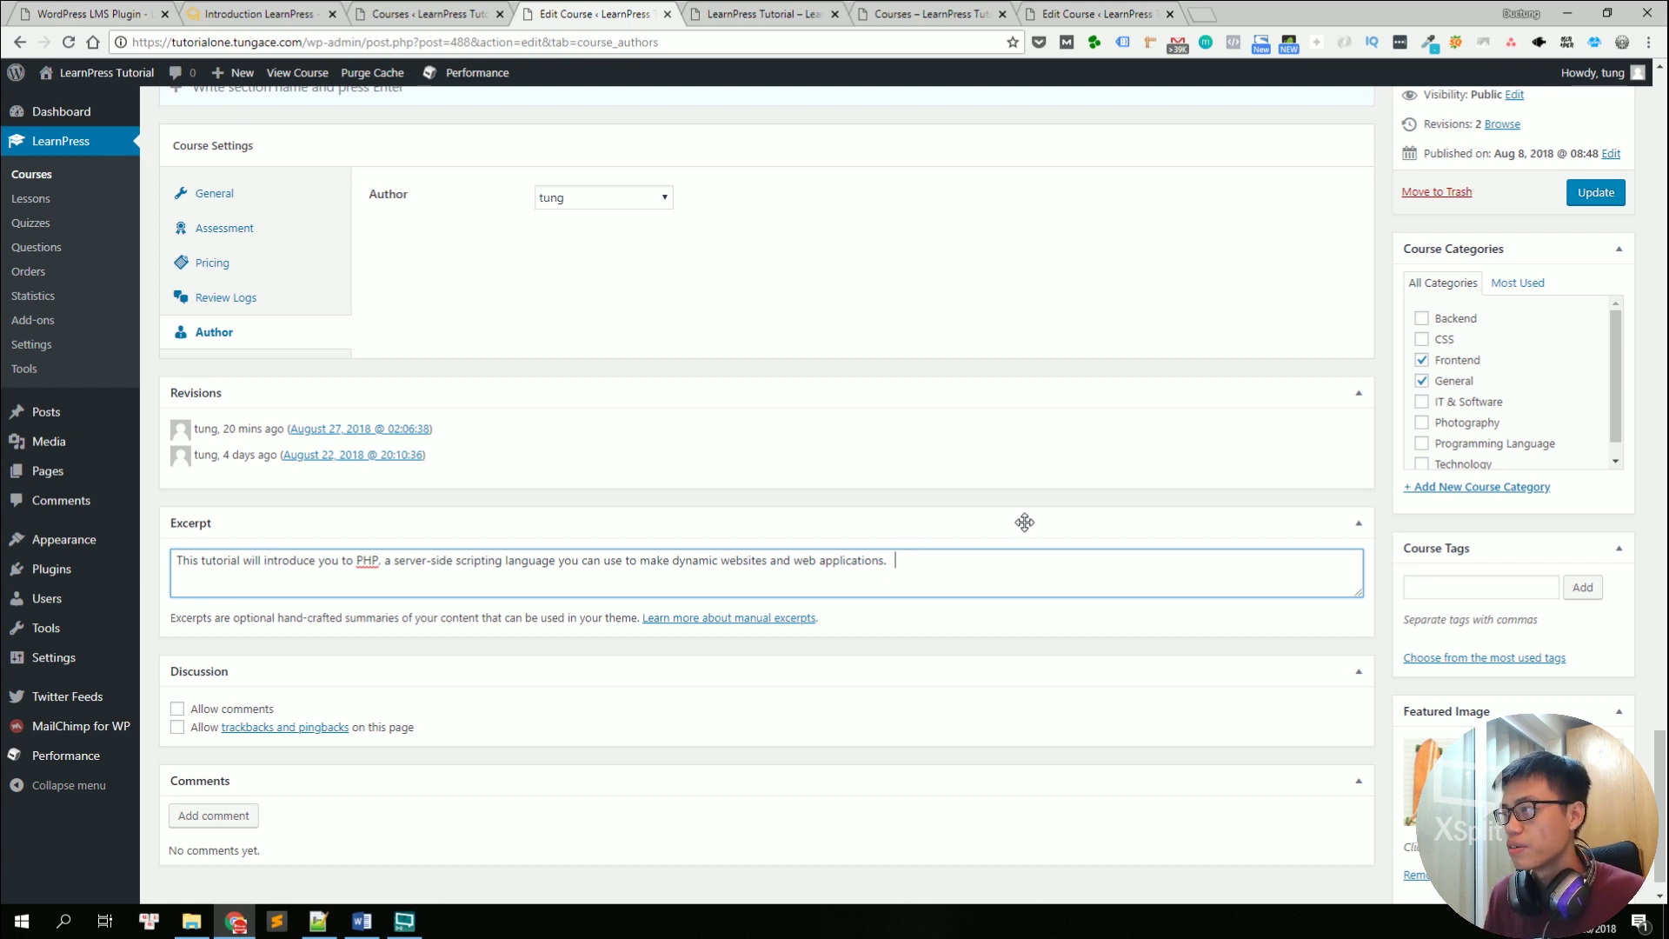
Step: Add a new course category named 'New Course'
{"action": "scroll", "coordinate": [1056, 521], "scroll_direction": "up", "scroll_amount": 3}
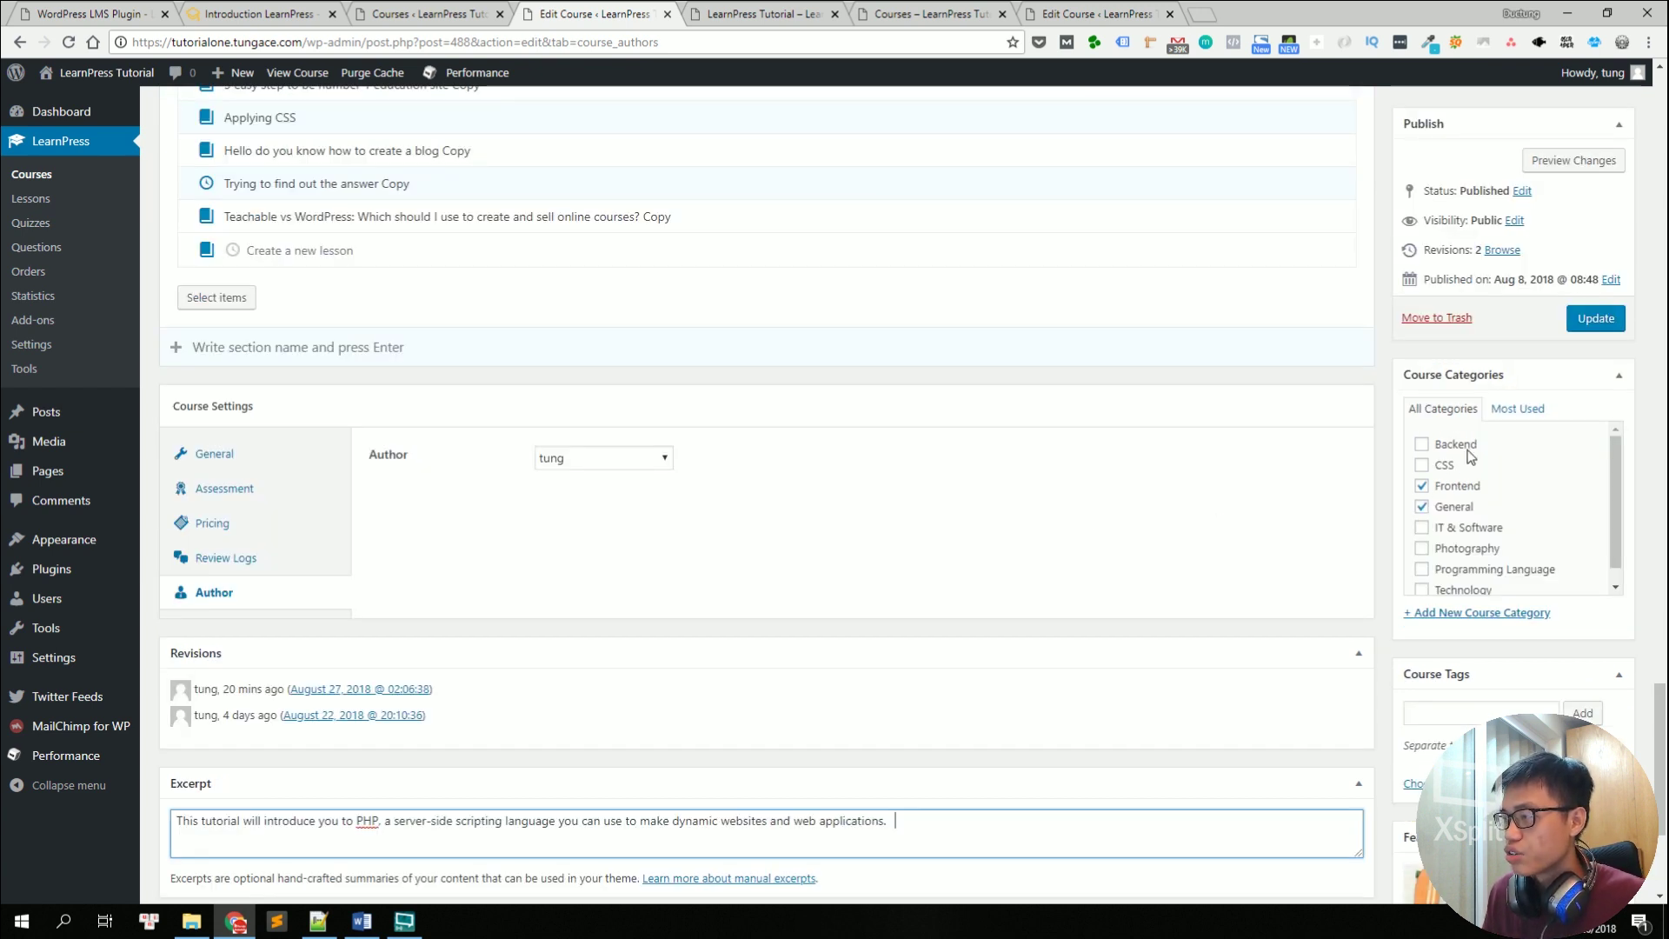
{"action": "scroll", "coordinate": [1469, 557], "scroll_direction": "down", "scroll_amount": 1}
{"action": "left_click", "coordinate": [1482, 613]}
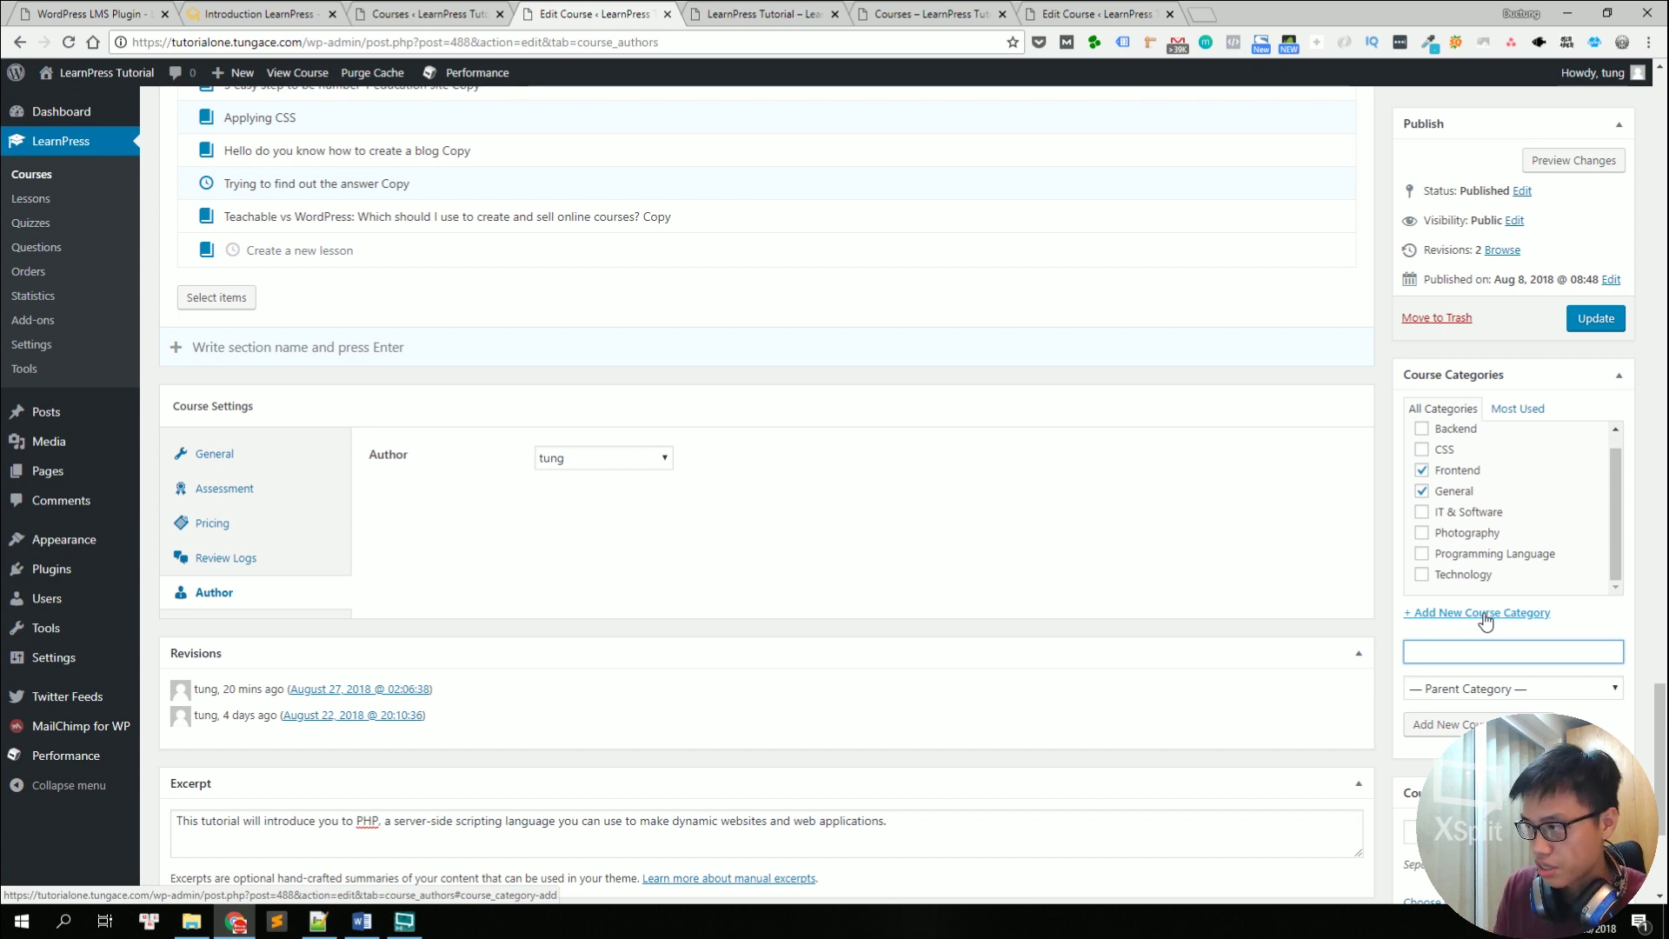
{"action": "type", "text": "New Cours"}
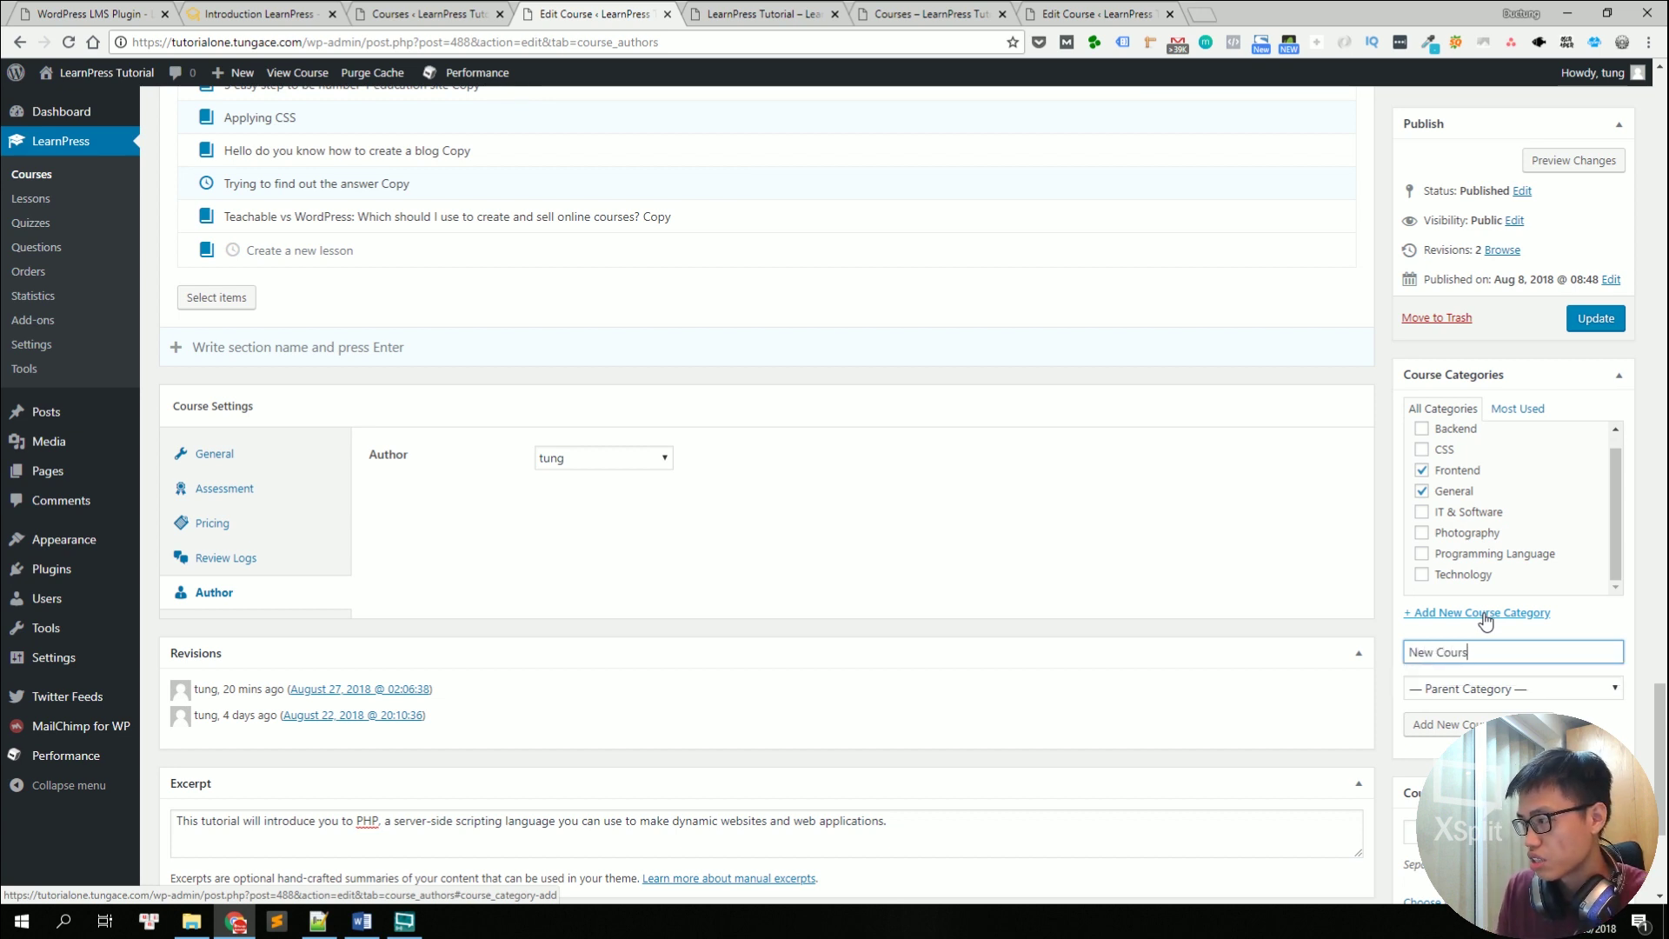
{"action": "type", "text": "er"}
{"action": "key", "text": "BackSpace"}
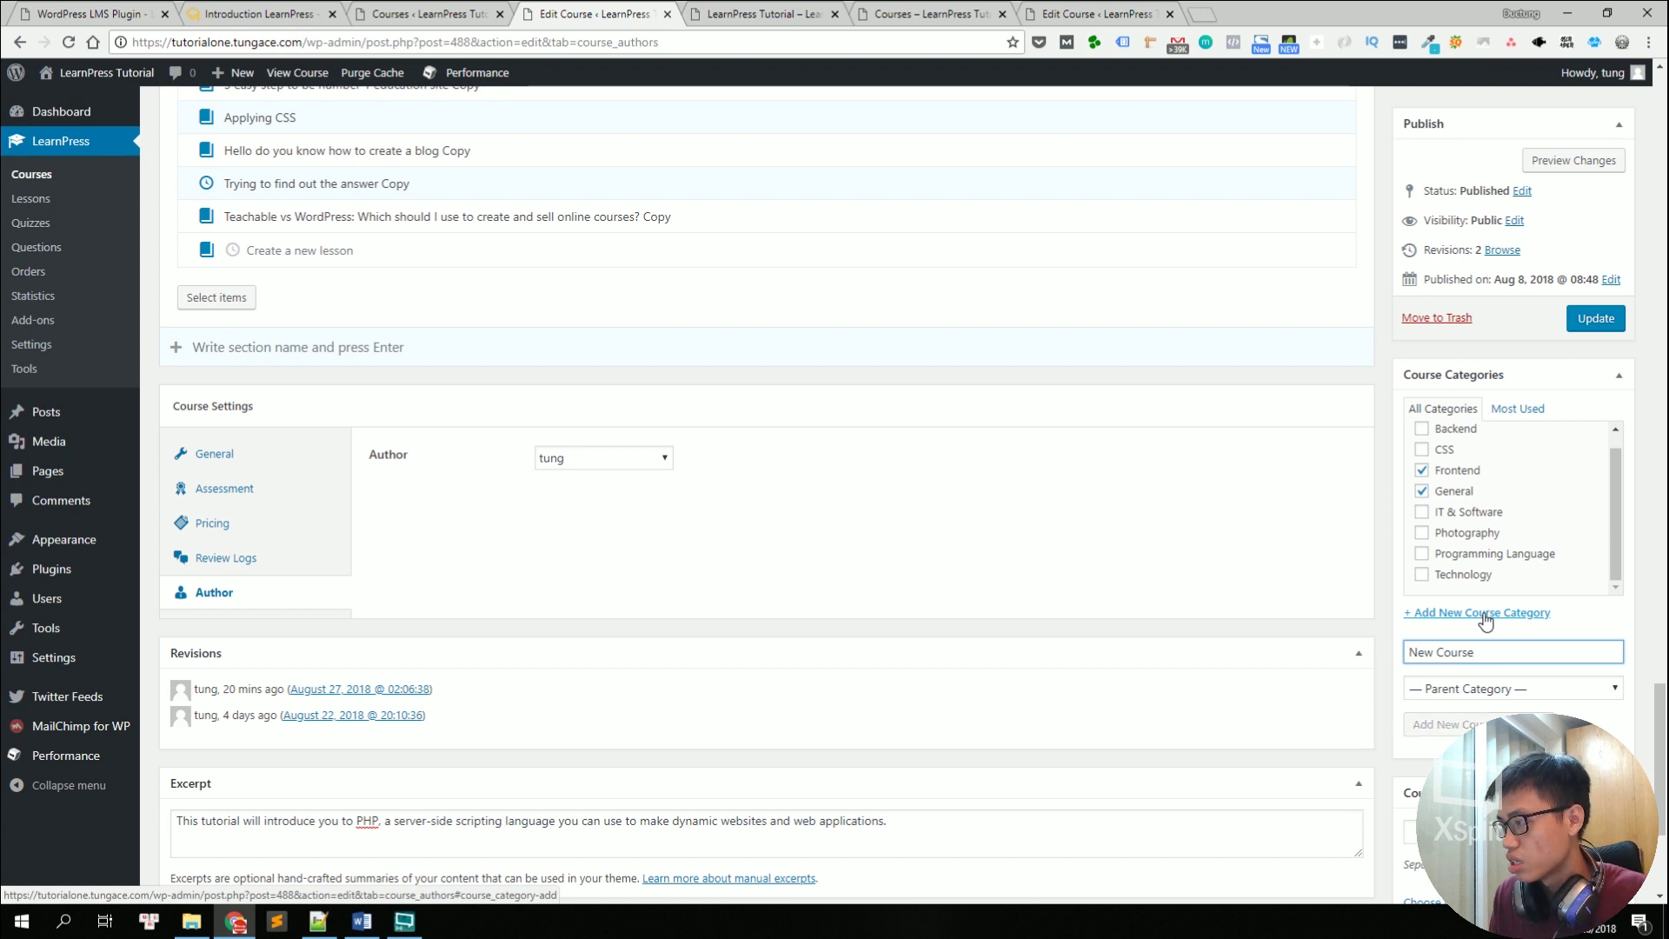
{"action": "key", "text": "ctrl+a"}
{"action": "key", "text": "BackSpace"}
Step: Tag the course with course, learnpress and lms
{"action": "scroll", "coordinate": [1663, 755], "scroll_direction": "down", "scroll_amount": 3}
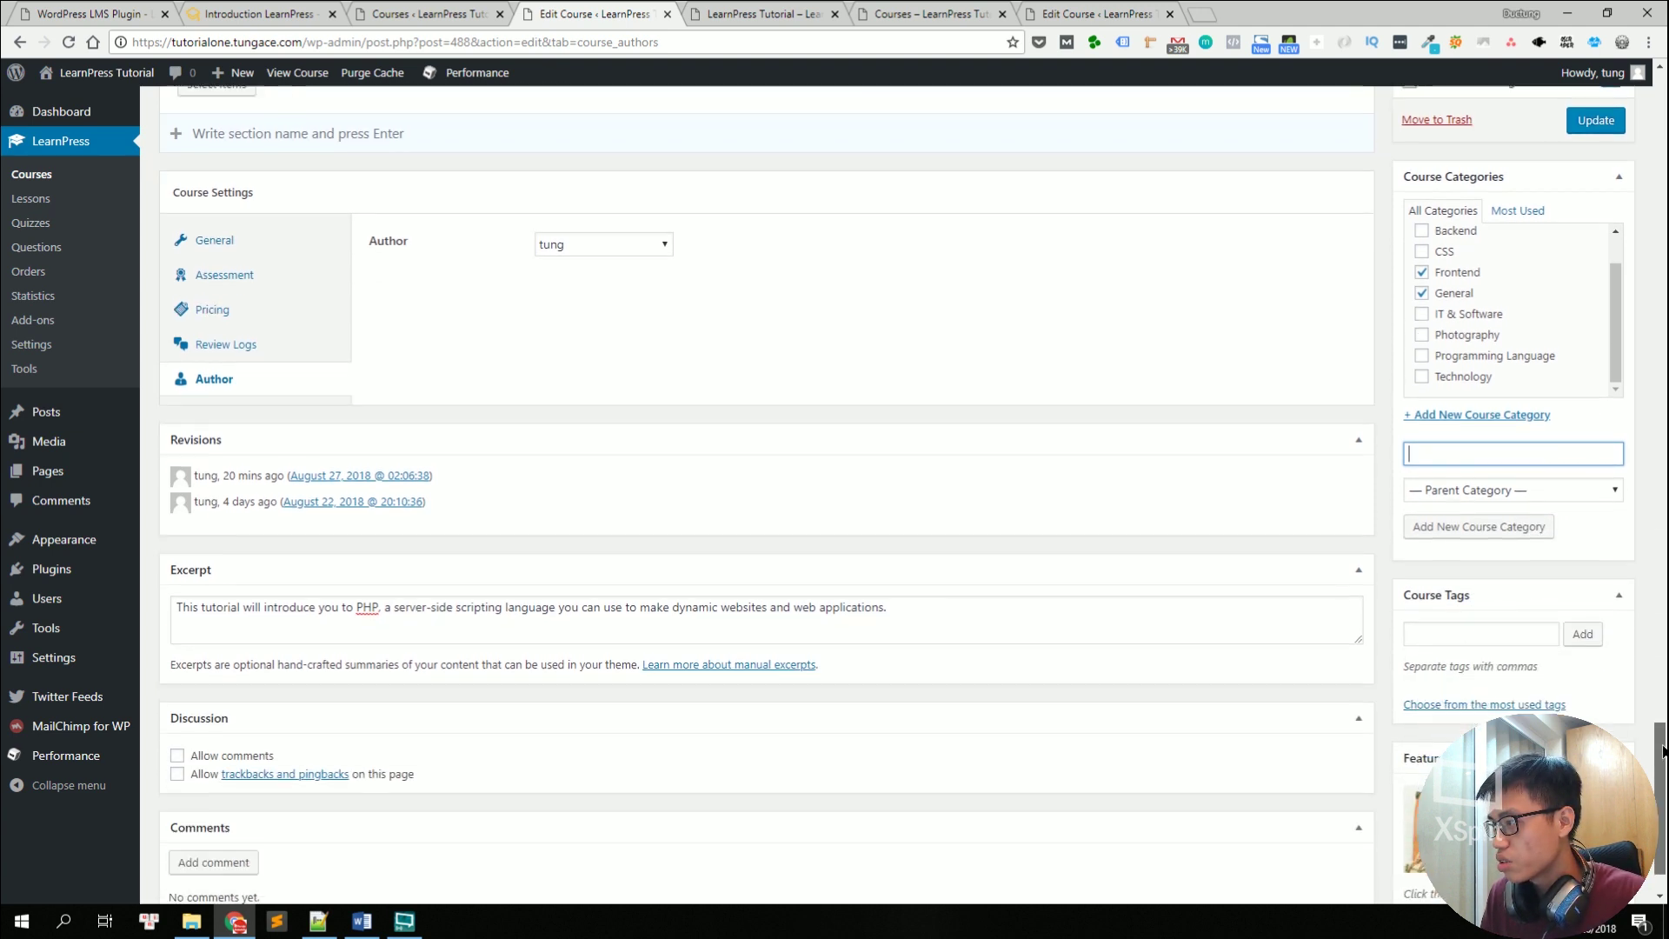
{"action": "left_click", "coordinate": [1516, 572]}
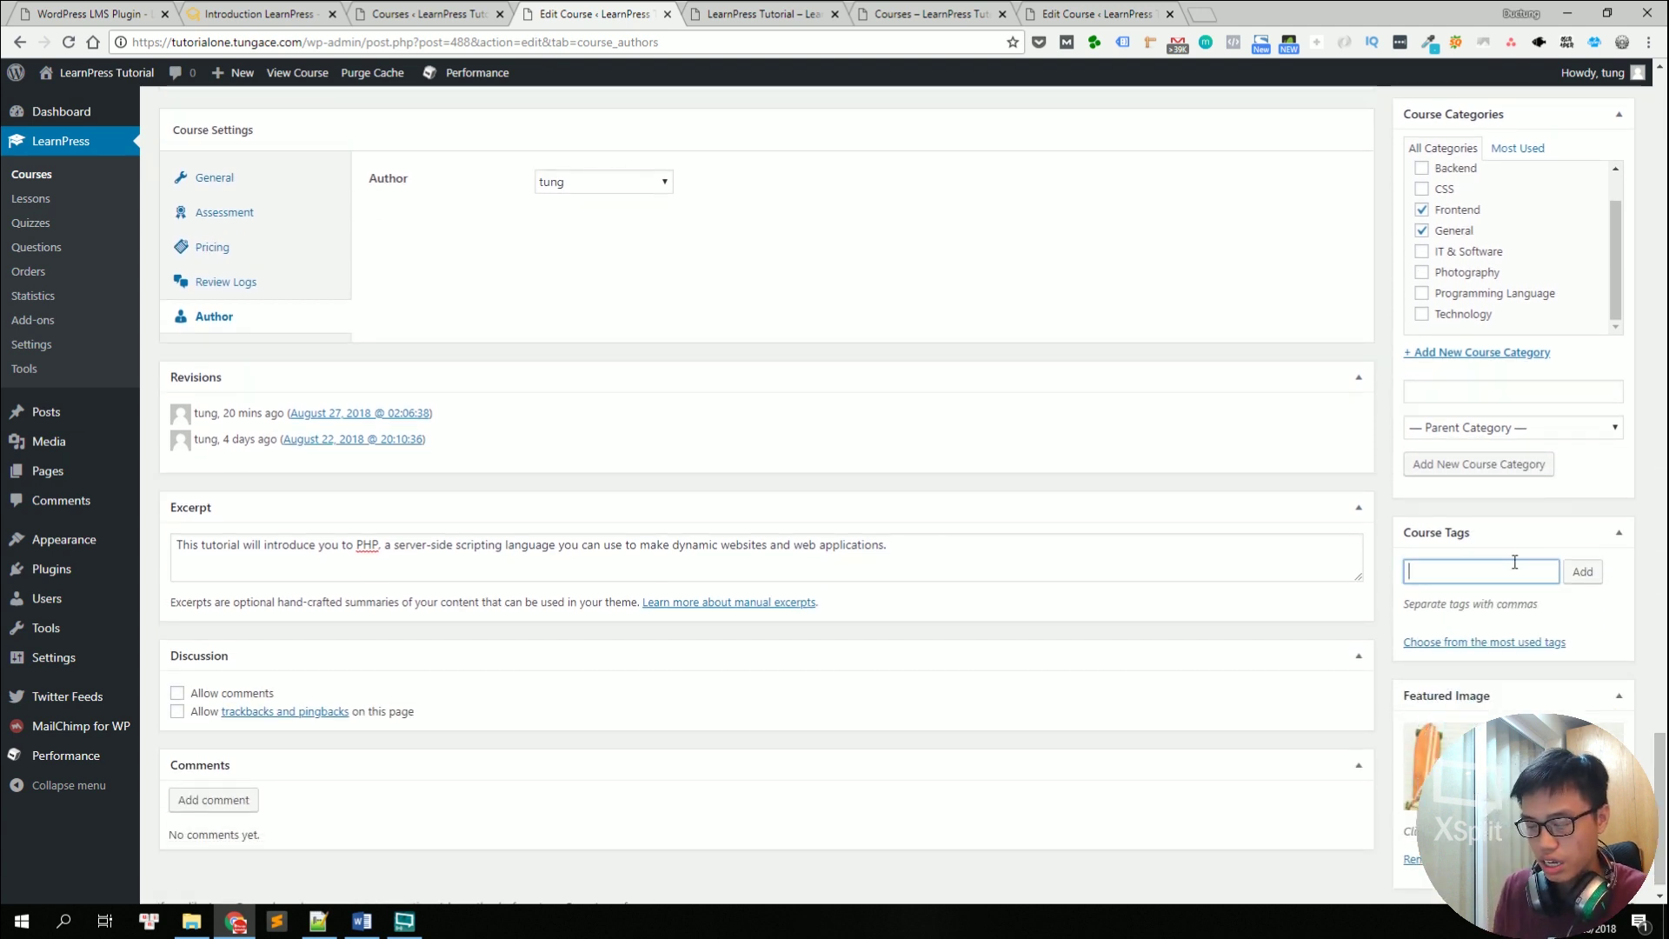
{"action": "type", "text": "course,learnpress,lms"}
{"action": "key", "text": "Return"}
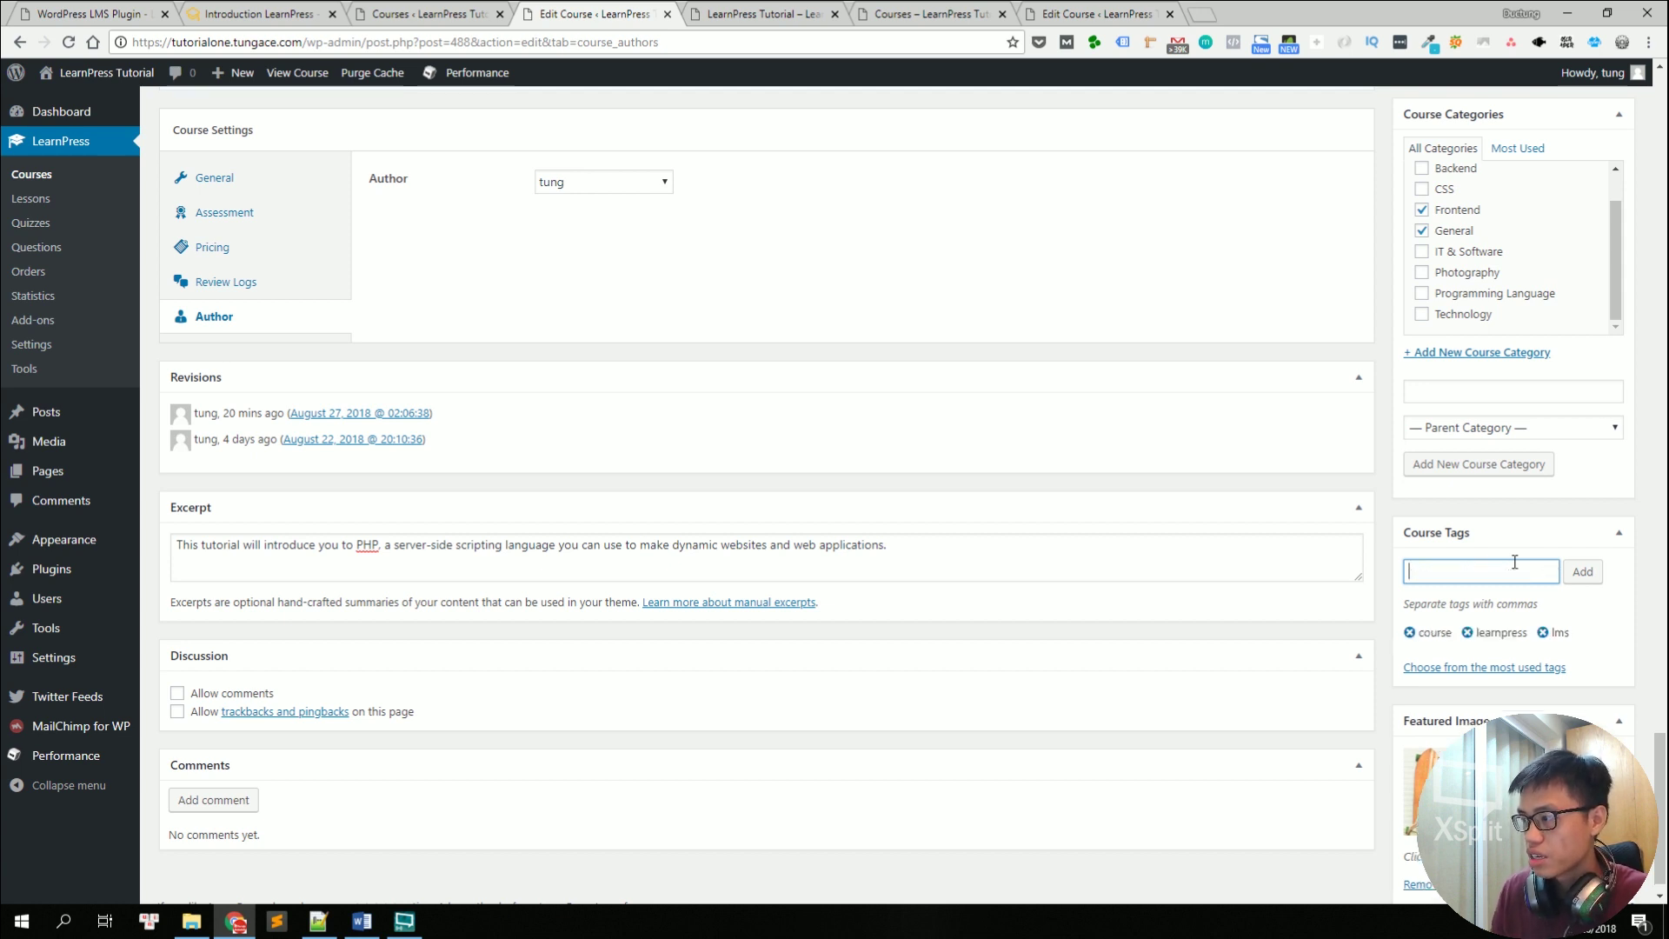
{"action": "scroll", "coordinate": [896, 493], "scroll_direction": "down", "scroll_amount": 1}
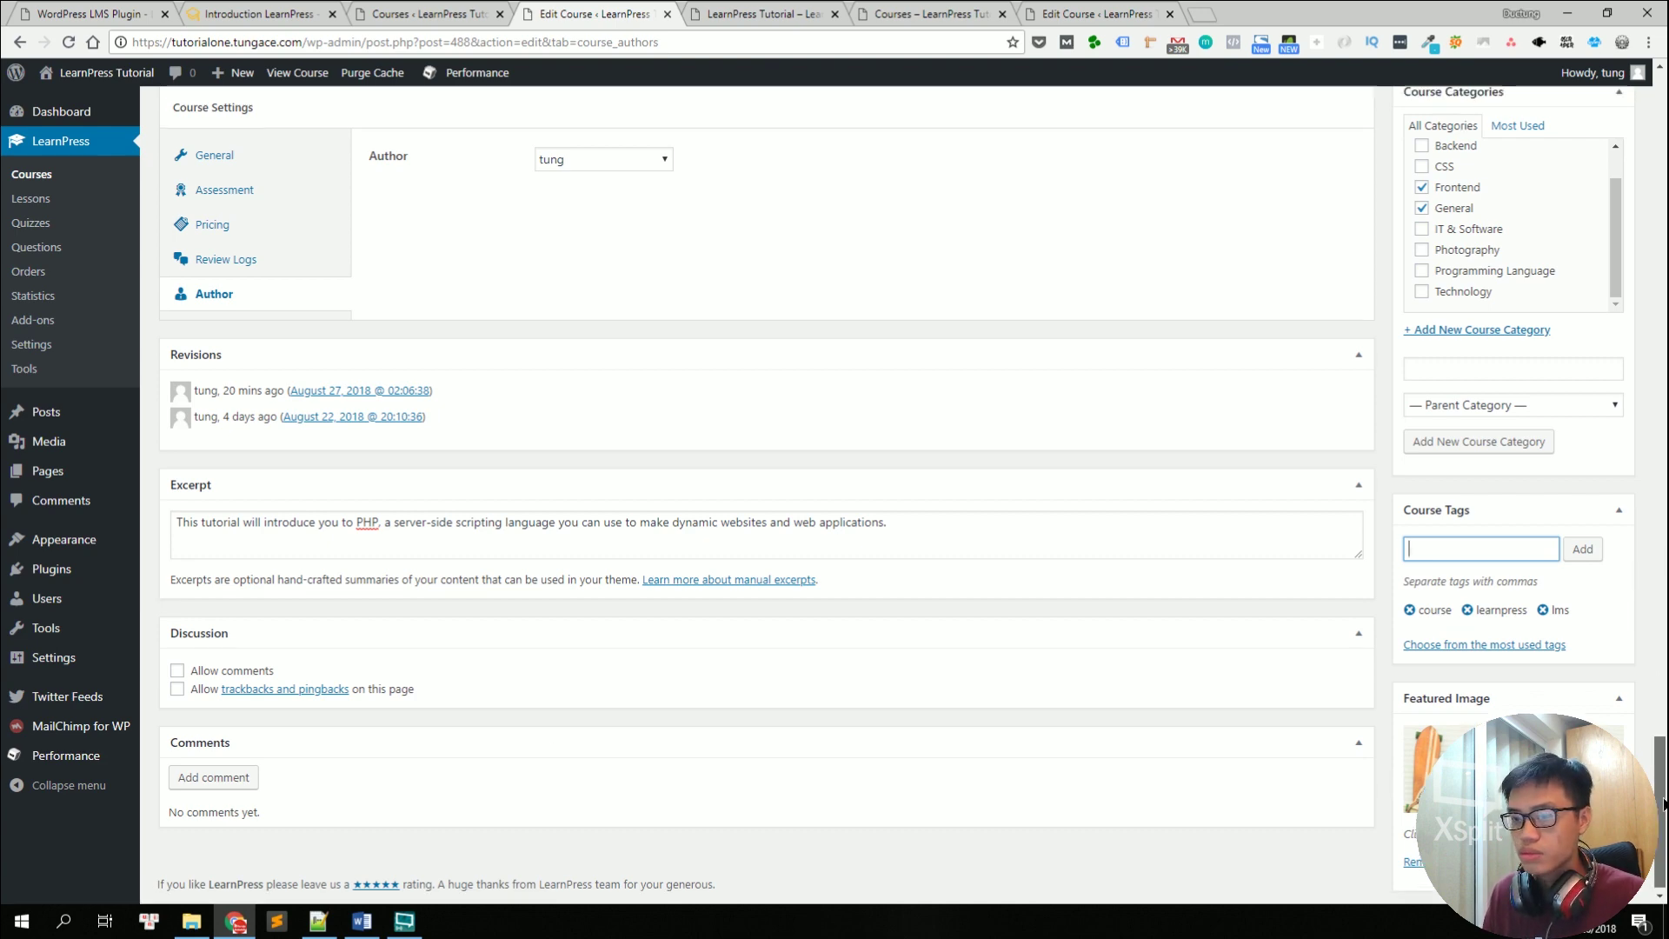
{"action": "scroll", "coordinate": [1661, 795], "scroll_direction": "up", "scroll_amount": 1}
{"action": "left_click_drag", "start_coordinate": [1662, 796], "coordinate": [1662, 149]}
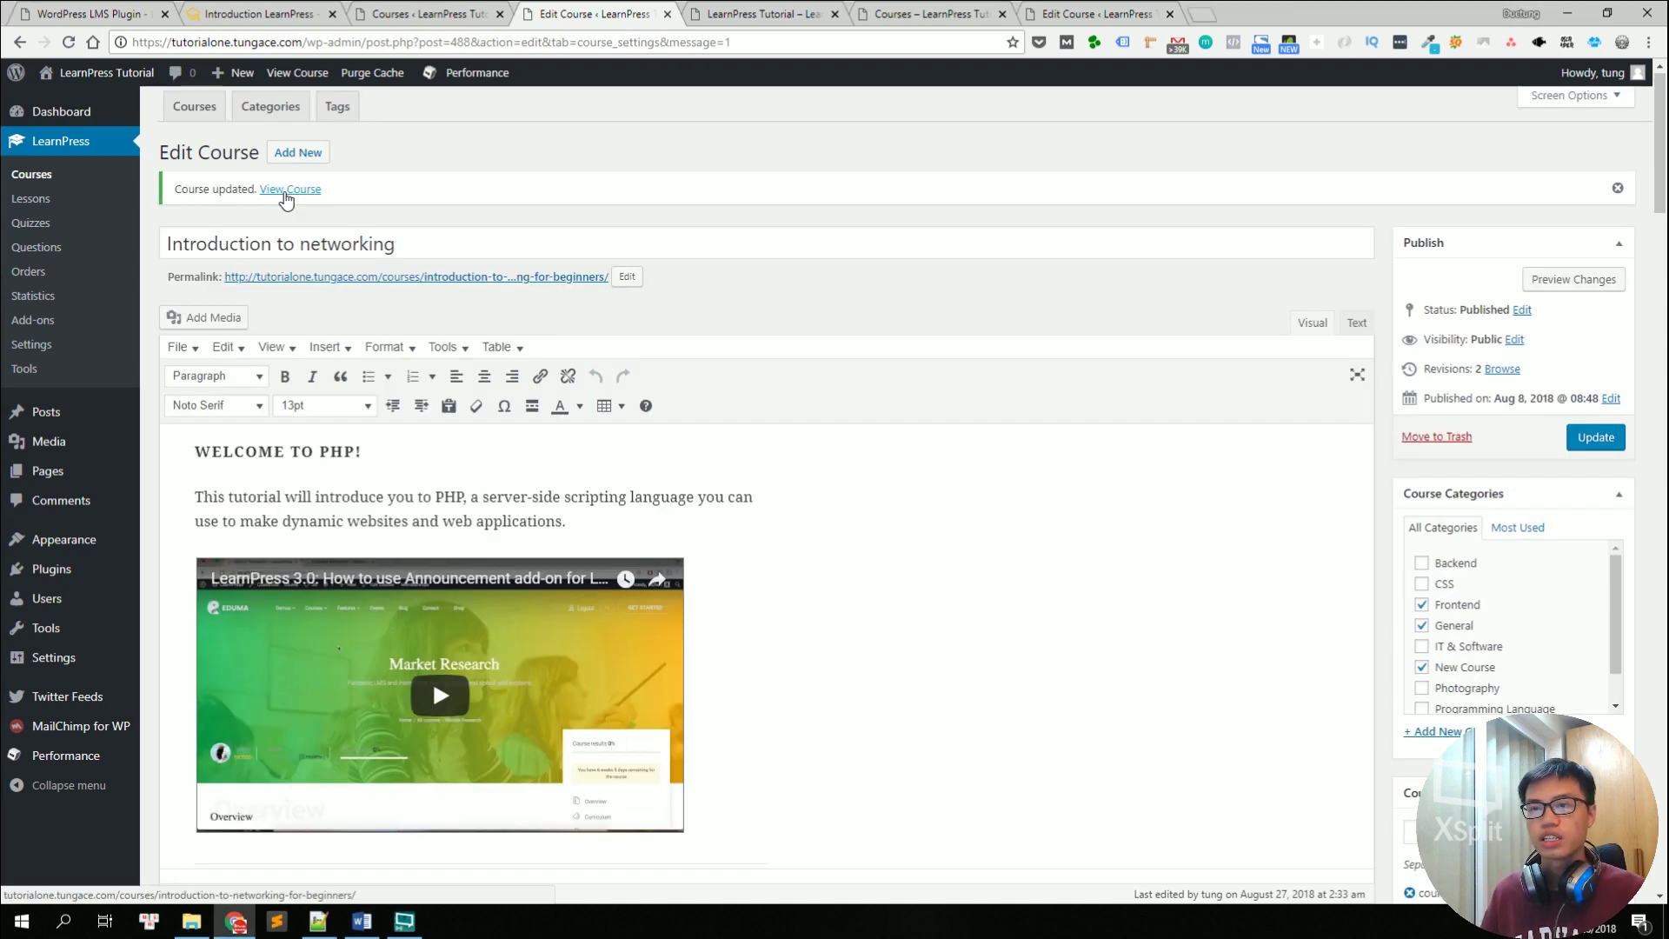
Step: Open the course's public page in a new tab and look over its title
{"action": "middle_click", "coordinate": [284, 193]}
{"action": "left_click", "coordinate": [761, 14]}
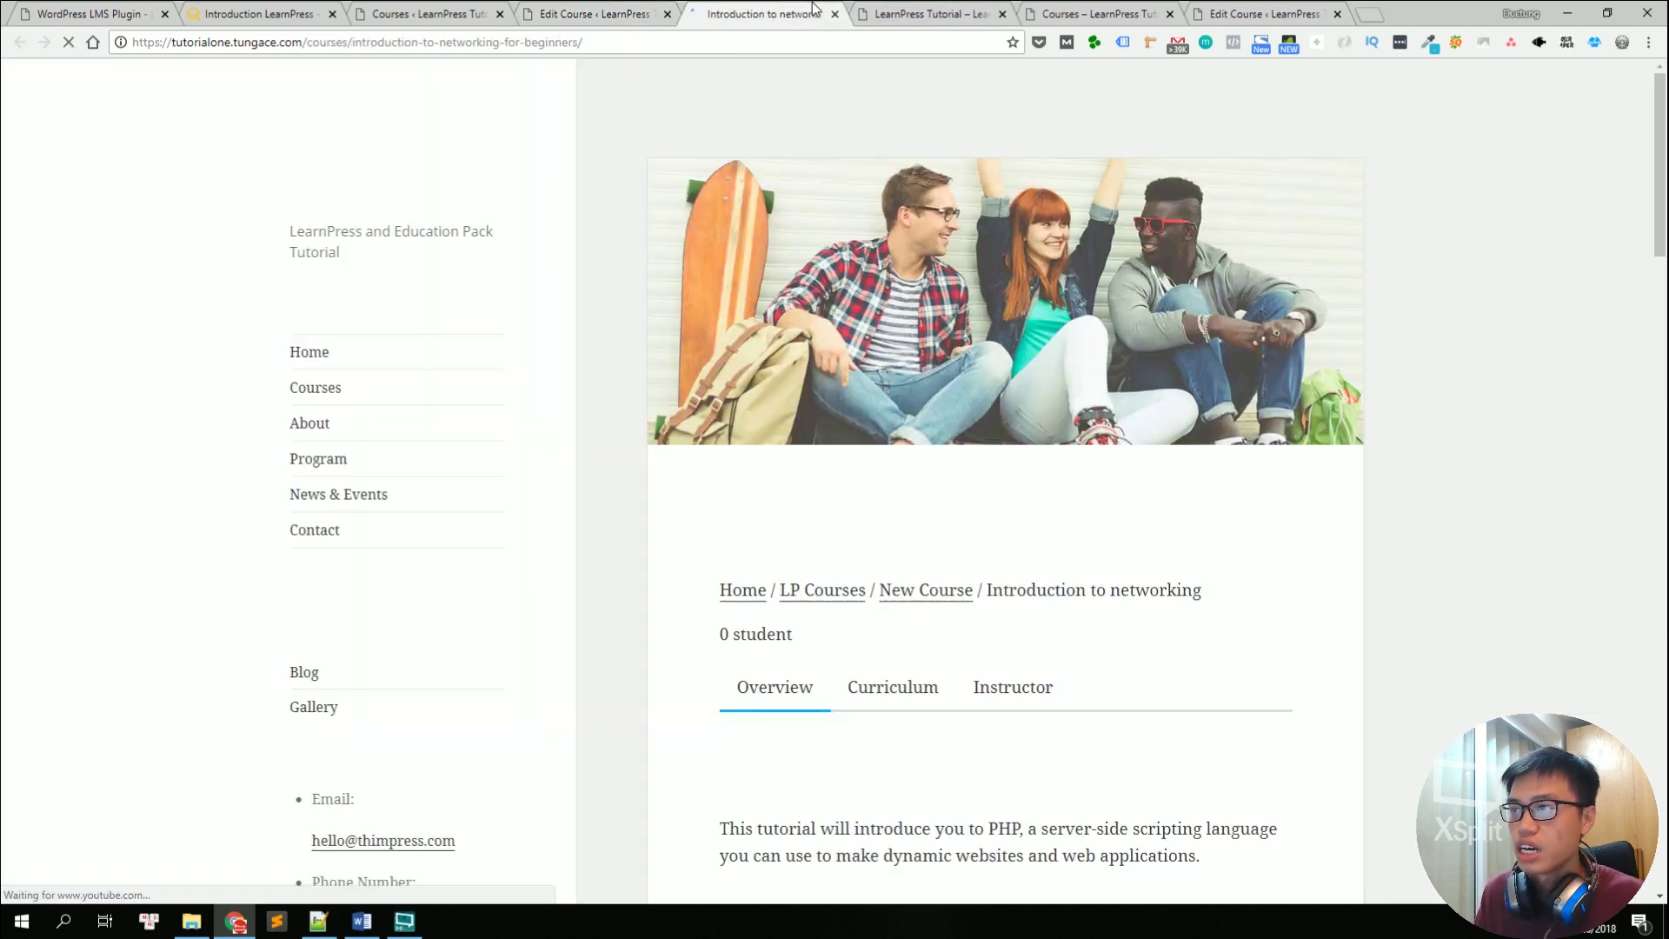
{"action": "scroll", "coordinate": [607, 259], "scroll_direction": "down", "scroll_amount": 4}
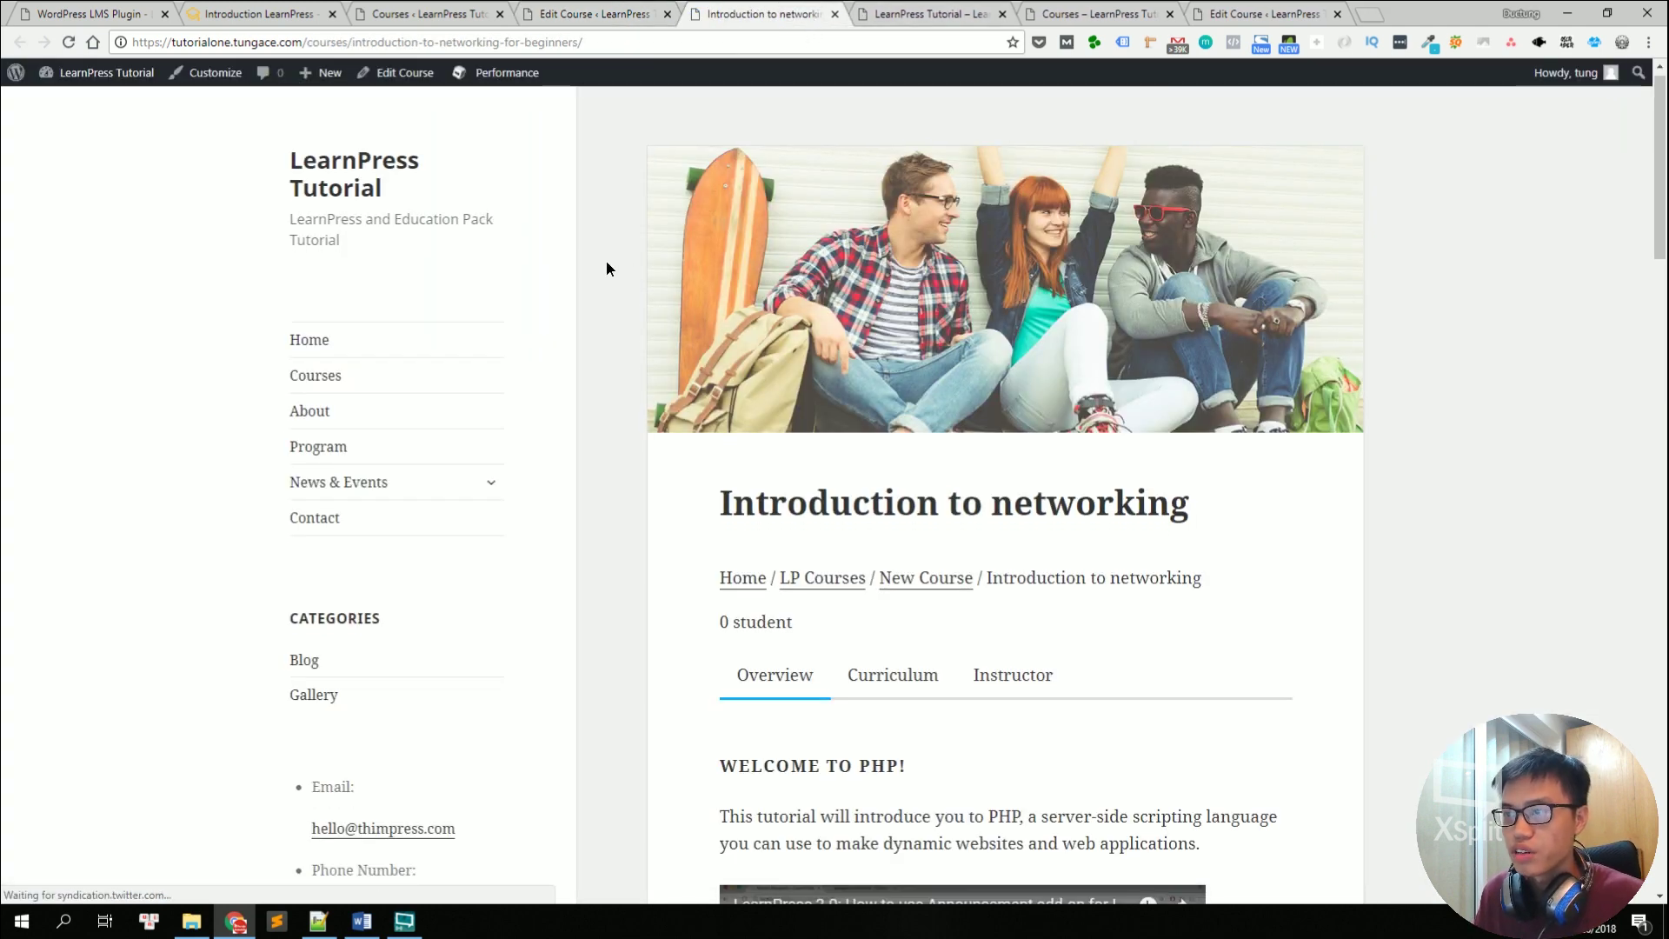
{"action": "scroll", "coordinate": [624, 296], "scroll_direction": "down", "scroll_amount": 10}
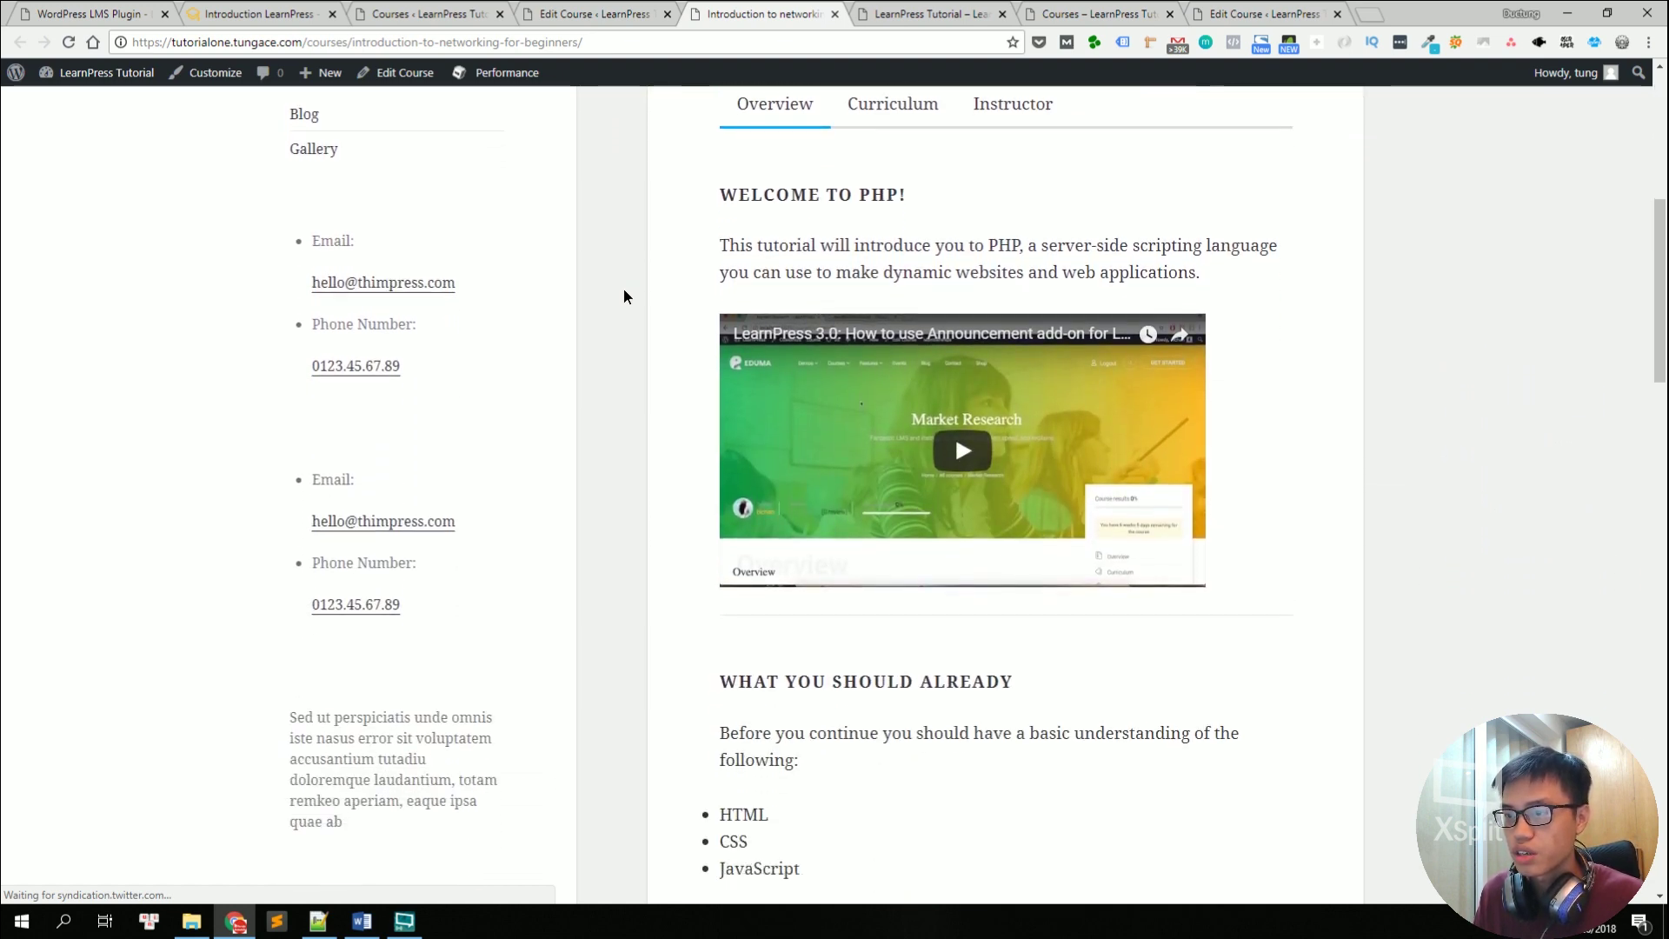
{"action": "scroll", "coordinate": [960, 258], "scroll_direction": "up", "scroll_amount": 15}
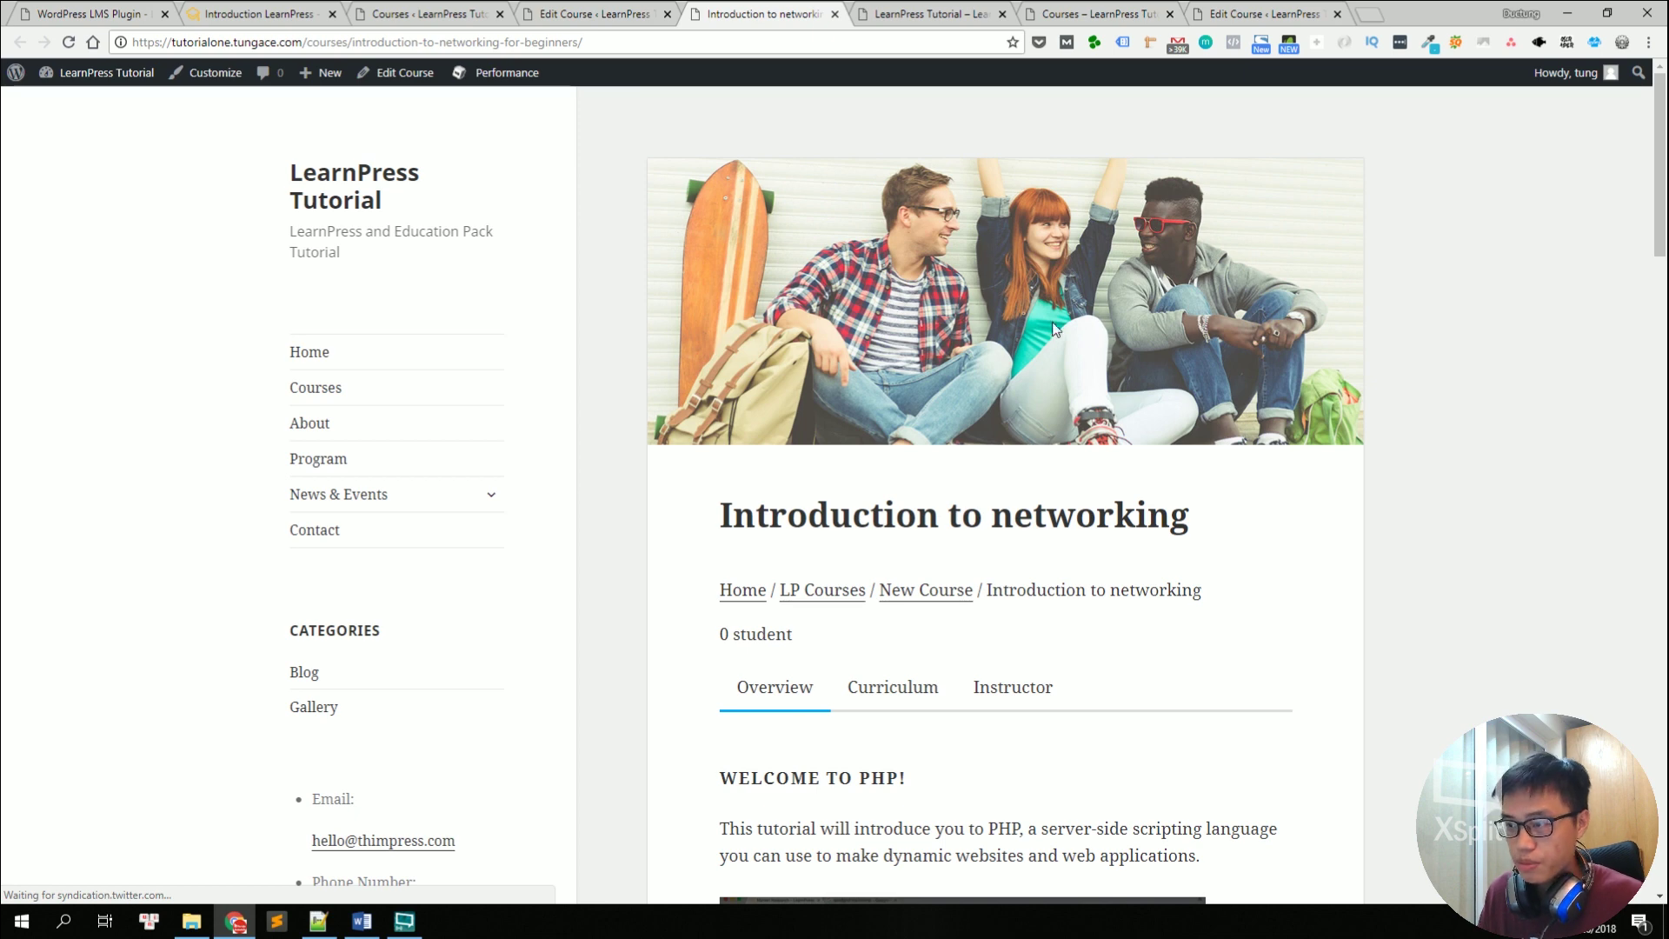
{"action": "left_click_drag", "start_coordinate": [721, 516], "coordinate": [1199, 518]}
{"action": "left_click", "coordinate": [1217, 539]}
Step: Review the course overview and $150.00 price, then try the buy button
{"action": "scroll", "coordinate": [1243, 572], "scroll_direction": "down", "scroll_amount": 5}
{"action": "scroll", "coordinate": [1276, 540], "scroll_direction": "down", "scroll_amount": 2}
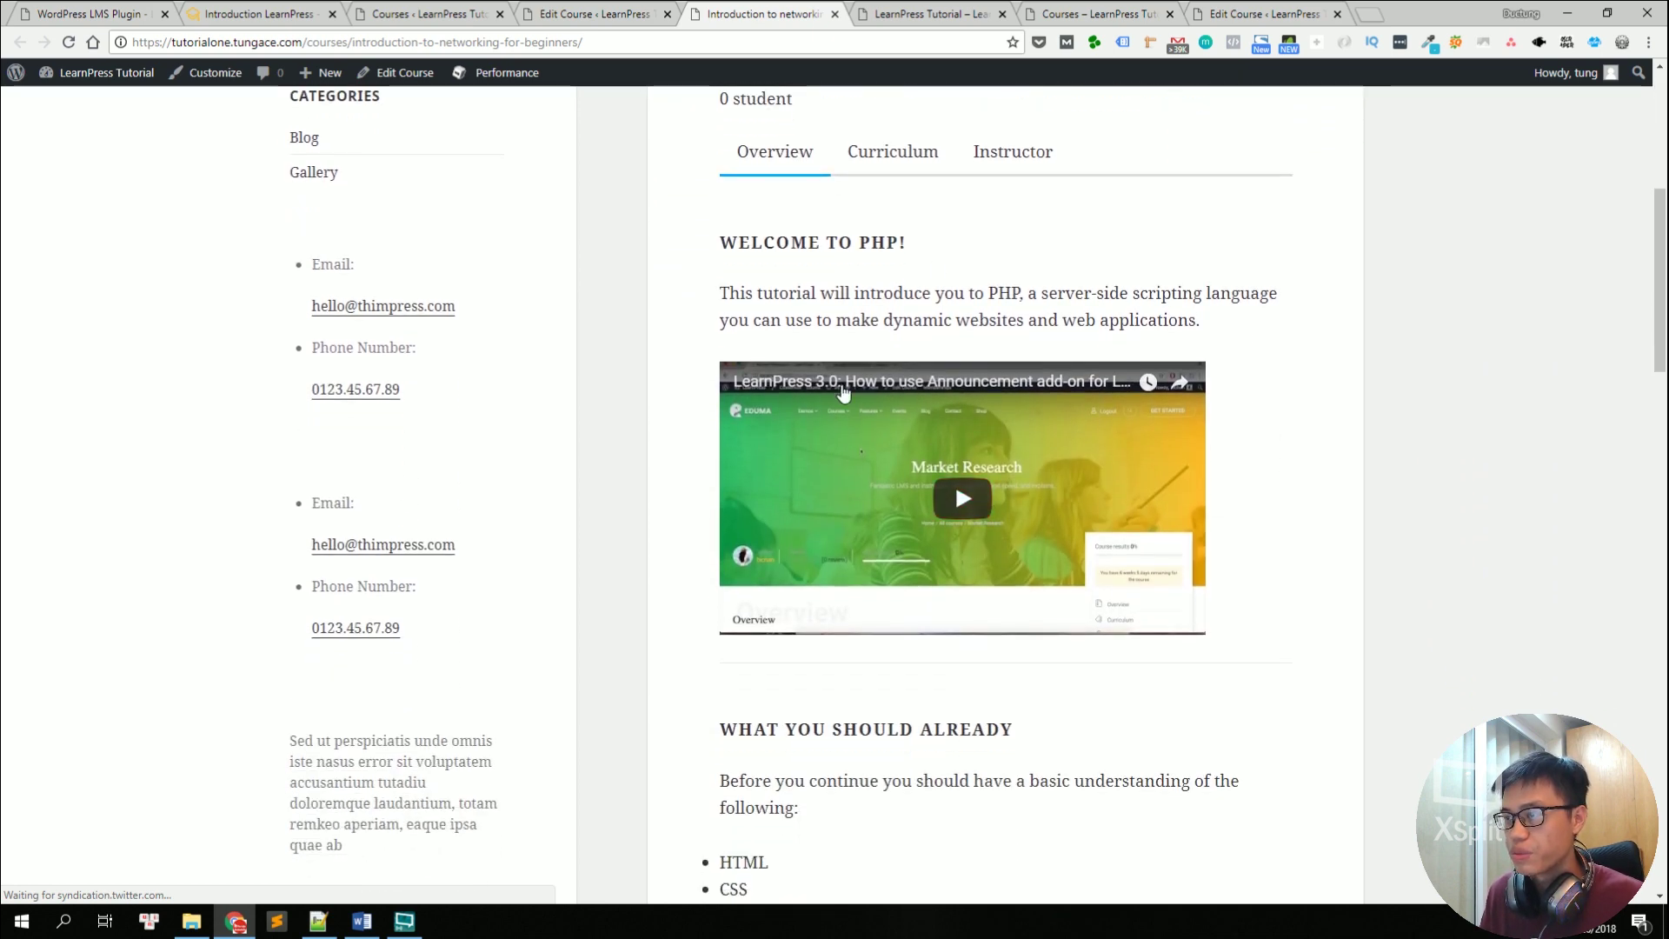
{"action": "scroll", "coordinate": [1301, 484], "scroll_direction": "down", "scroll_amount": 6}
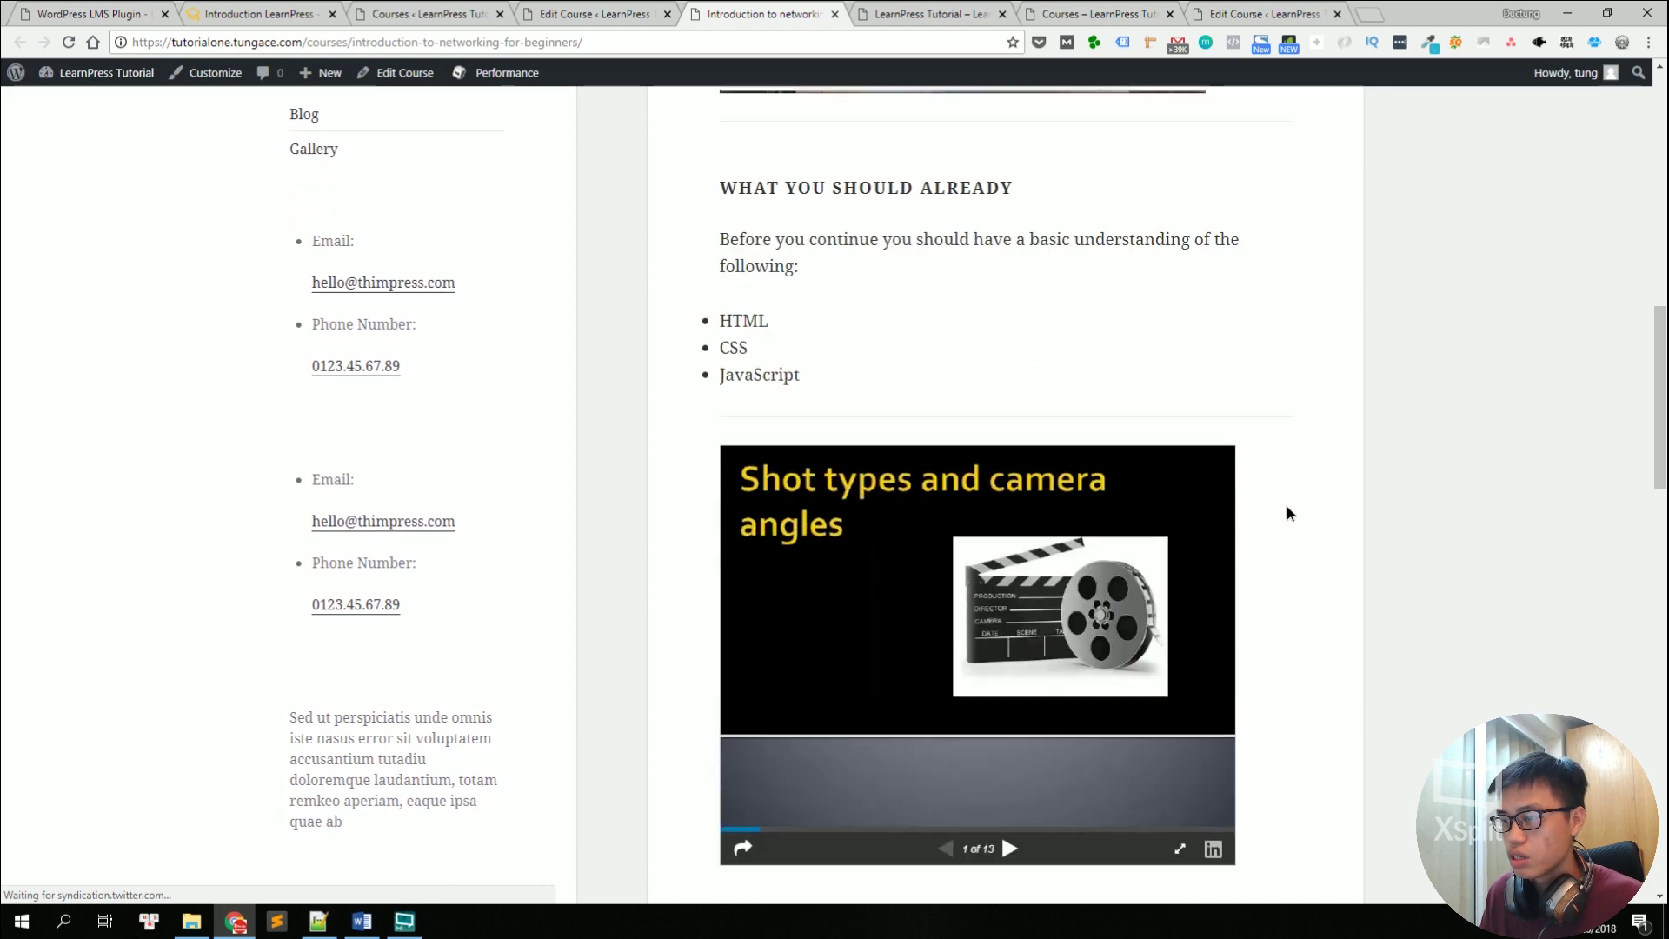
{"action": "left_click_drag", "start_coordinate": [732, 315], "coordinate": [791, 365]}
{"action": "left_click", "coordinate": [826, 384]}
{"action": "scroll", "coordinate": [827, 383], "scroll_direction": "down", "scroll_amount": 15}
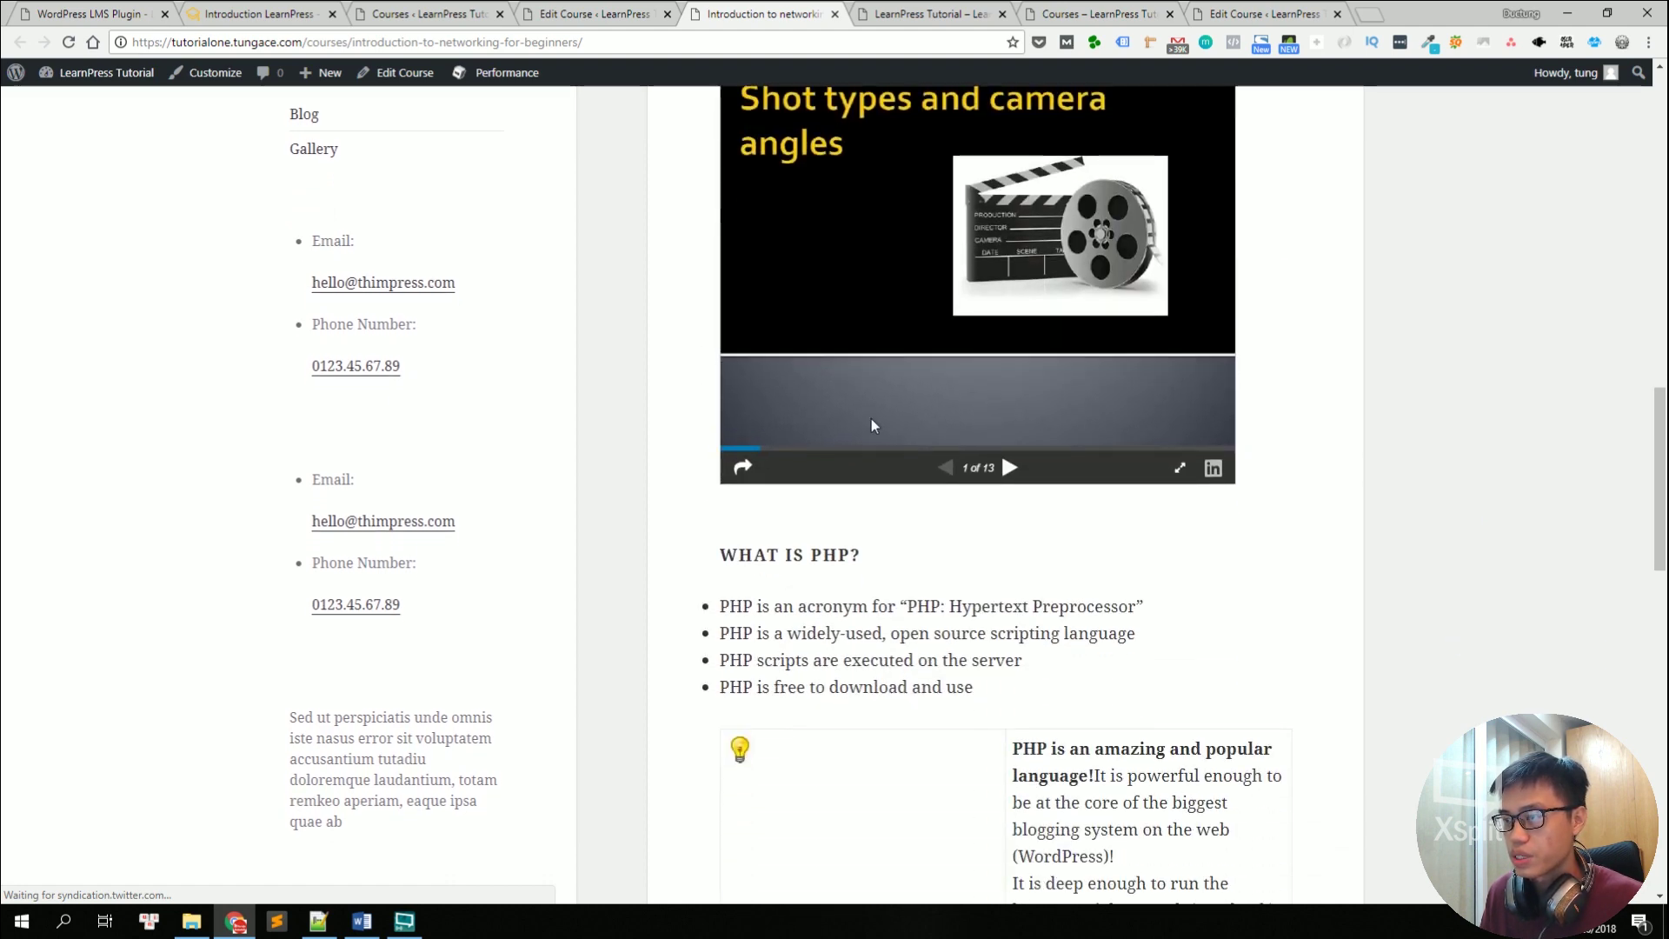
{"action": "left_click_drag", "start_coordinate": [708, 576], "coordinate": [815, 587]}
{"action": "left_click", "coordinate": [816, 587]}
{"action": "left_click", "coordinate": [829, 654]}
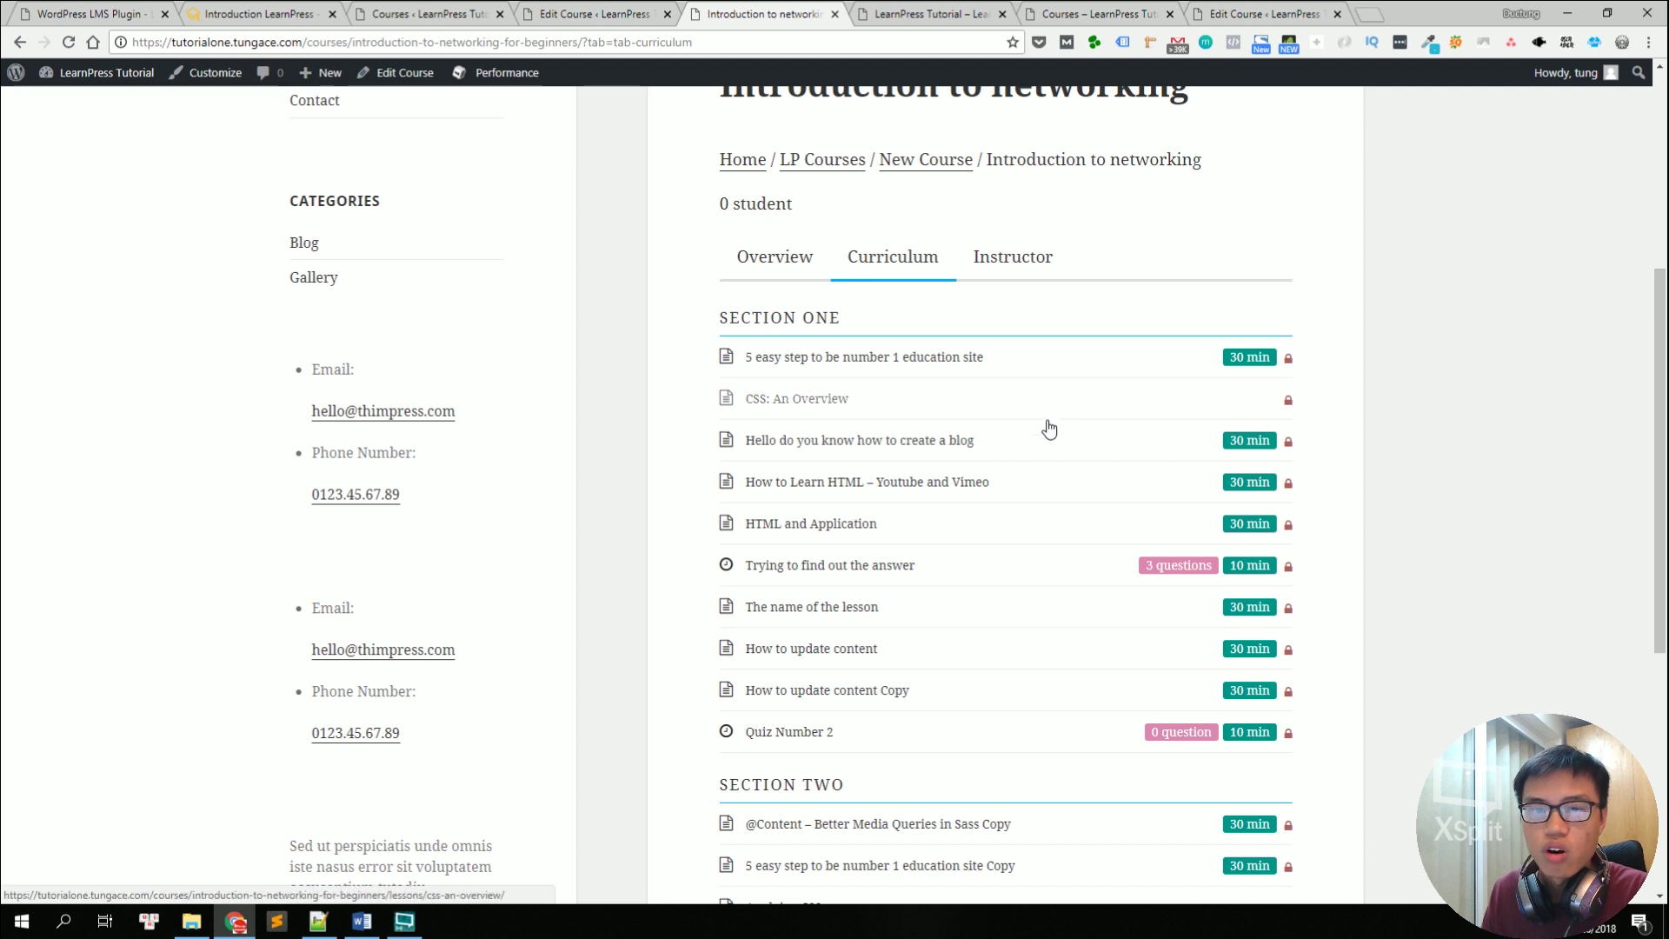
Step: View the Instructor tab, then return to the Curriculum list
{"action": "left_click", "coordinate": [1013, 280]}
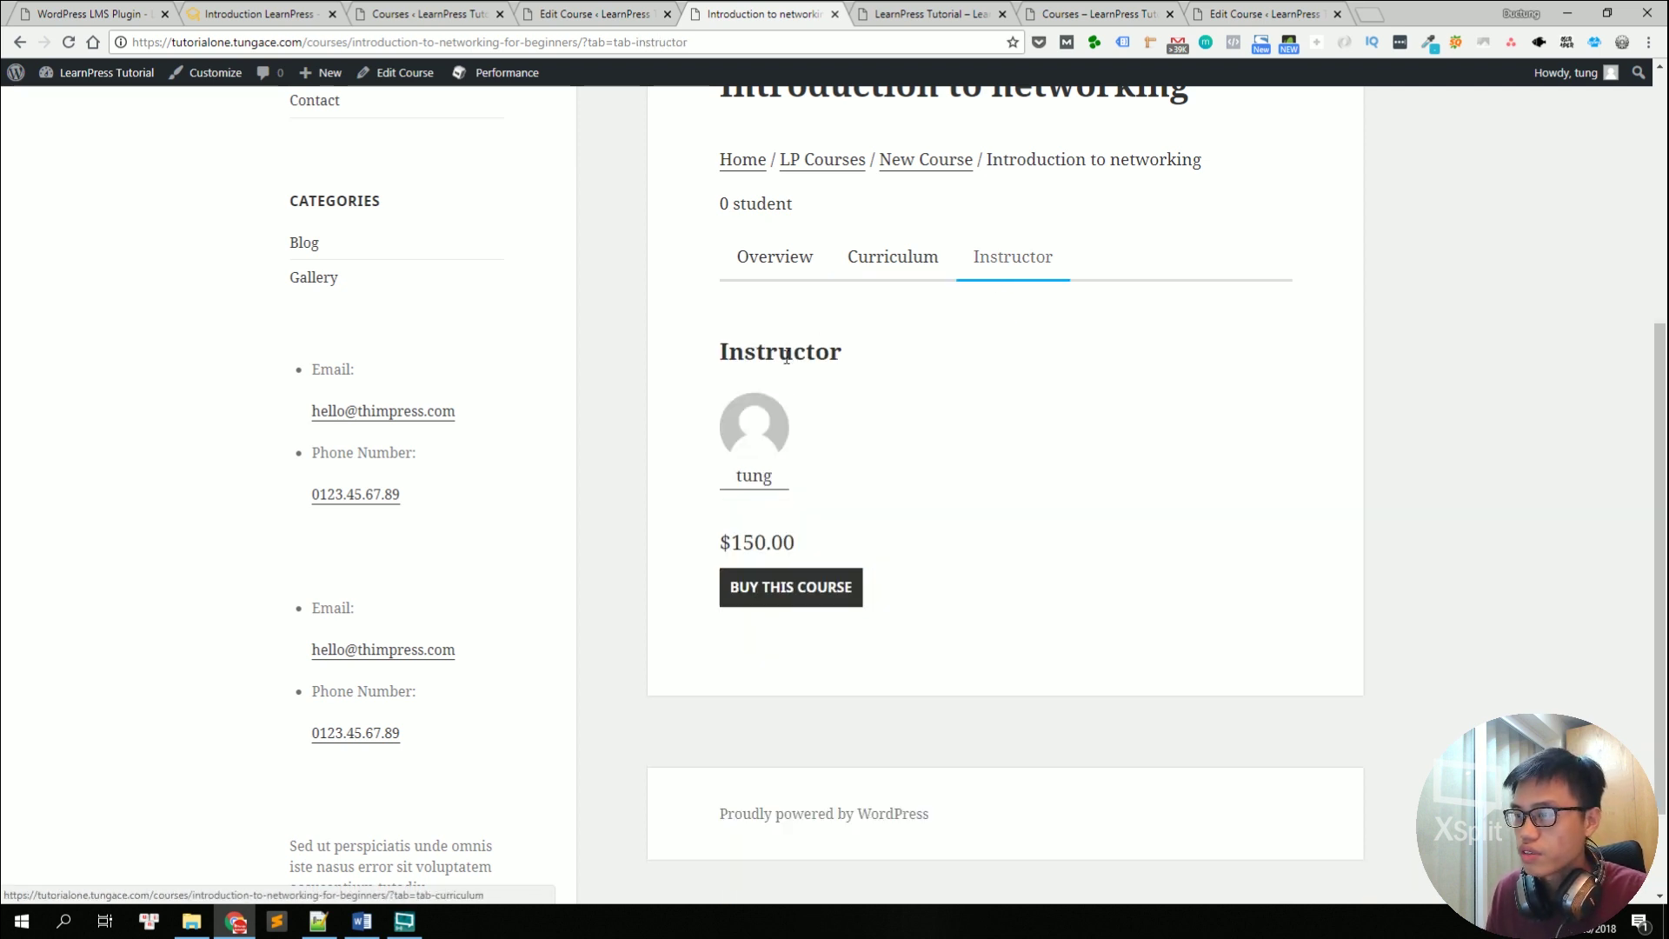
{"action": "left_click_drag", "start_coordinate": [728, 351], "coordinate": [764, 361]}
{"action": "left_click", "coordinate": [905, 261]}
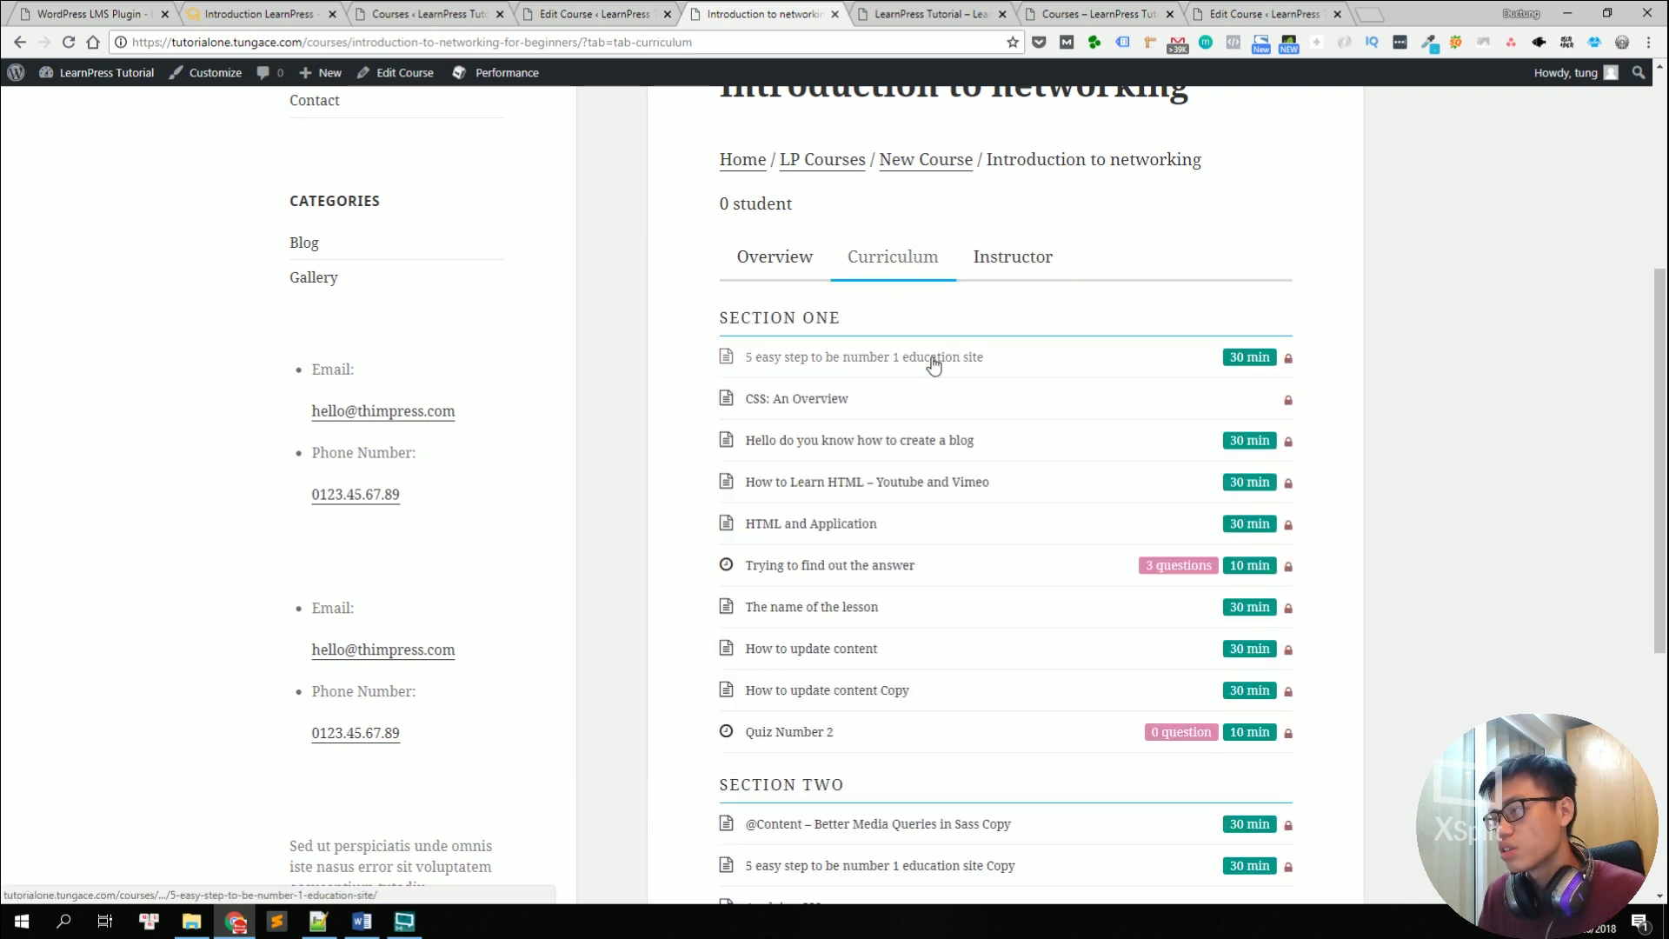
Step: Open the lesson '5 easy step to be number 1 education site' and scroll to its comment form
{"action": "left_click", "coordinate": [933, 365]}
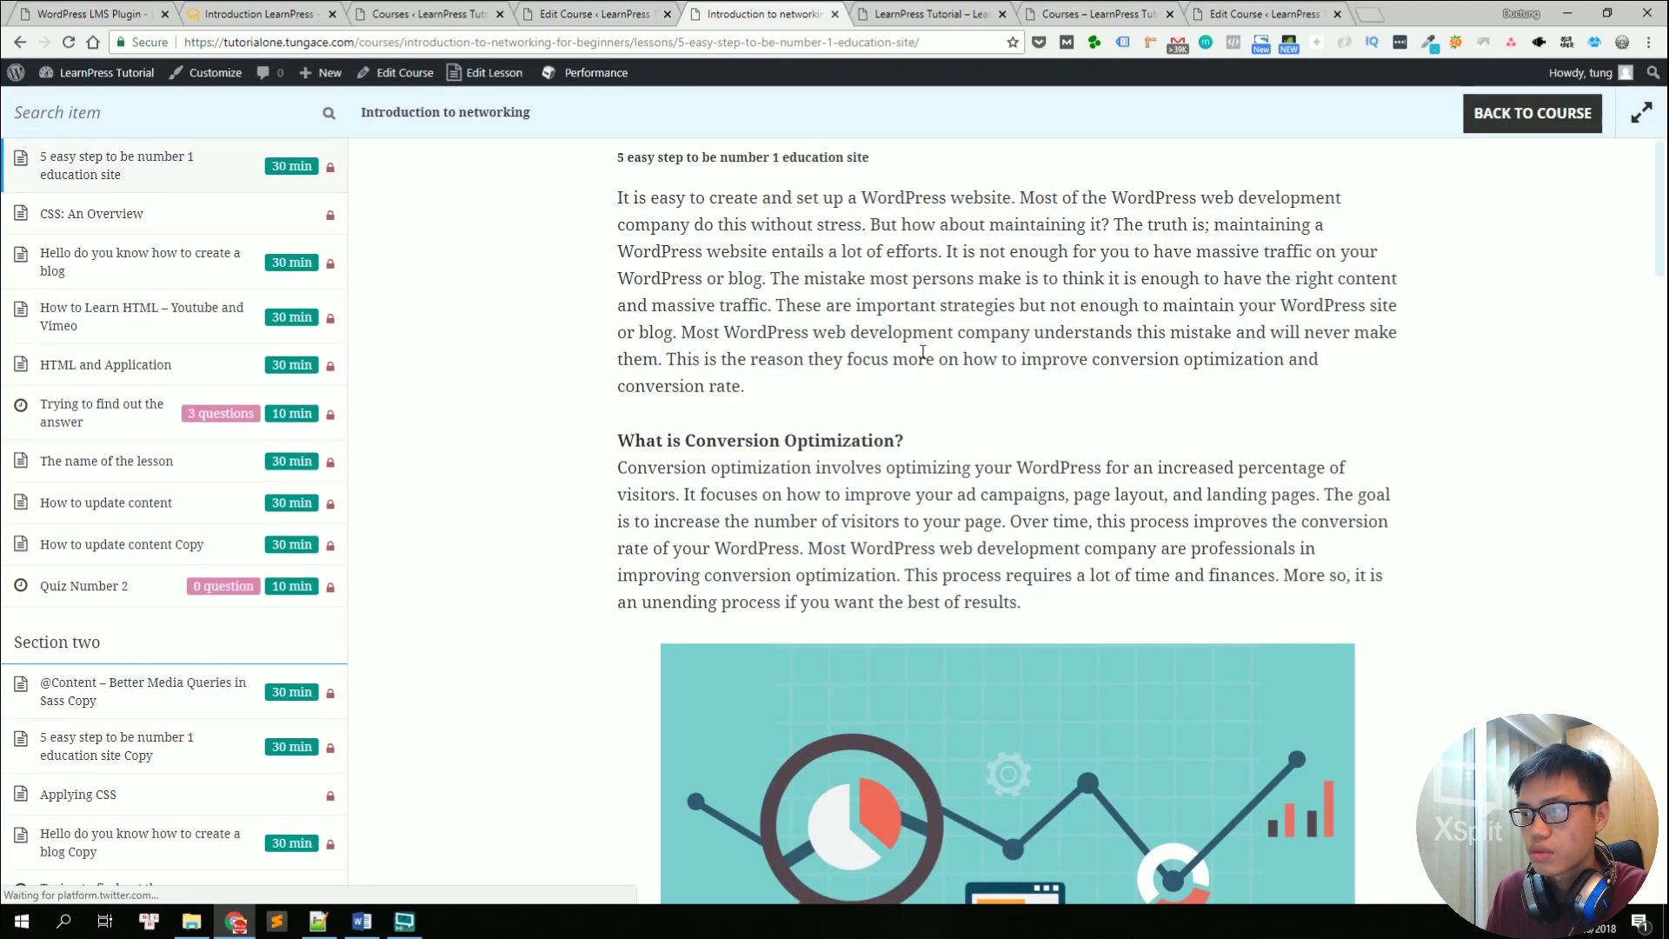
{"action": "scroll", "coordinate": [904, 370], "scroll_direction": "down", "scroll_amount": 3}
{"action": "scroll", "coordinate": [878, 376], "scroll_direction": "down", "scroll_amount": 20}
{"action": "left_click", "coordinate": [863, 544]}
{"action": "scroll", "coordinate": [864, 490], "scroll_direction": "up", "scroll_amount": 2}
{"action": "scroll", "coordinate": [885, 388], "scroll_direction": "down", "scroll_amount": 2}
{"action": "left_click", "coordinate": [867, 579]}
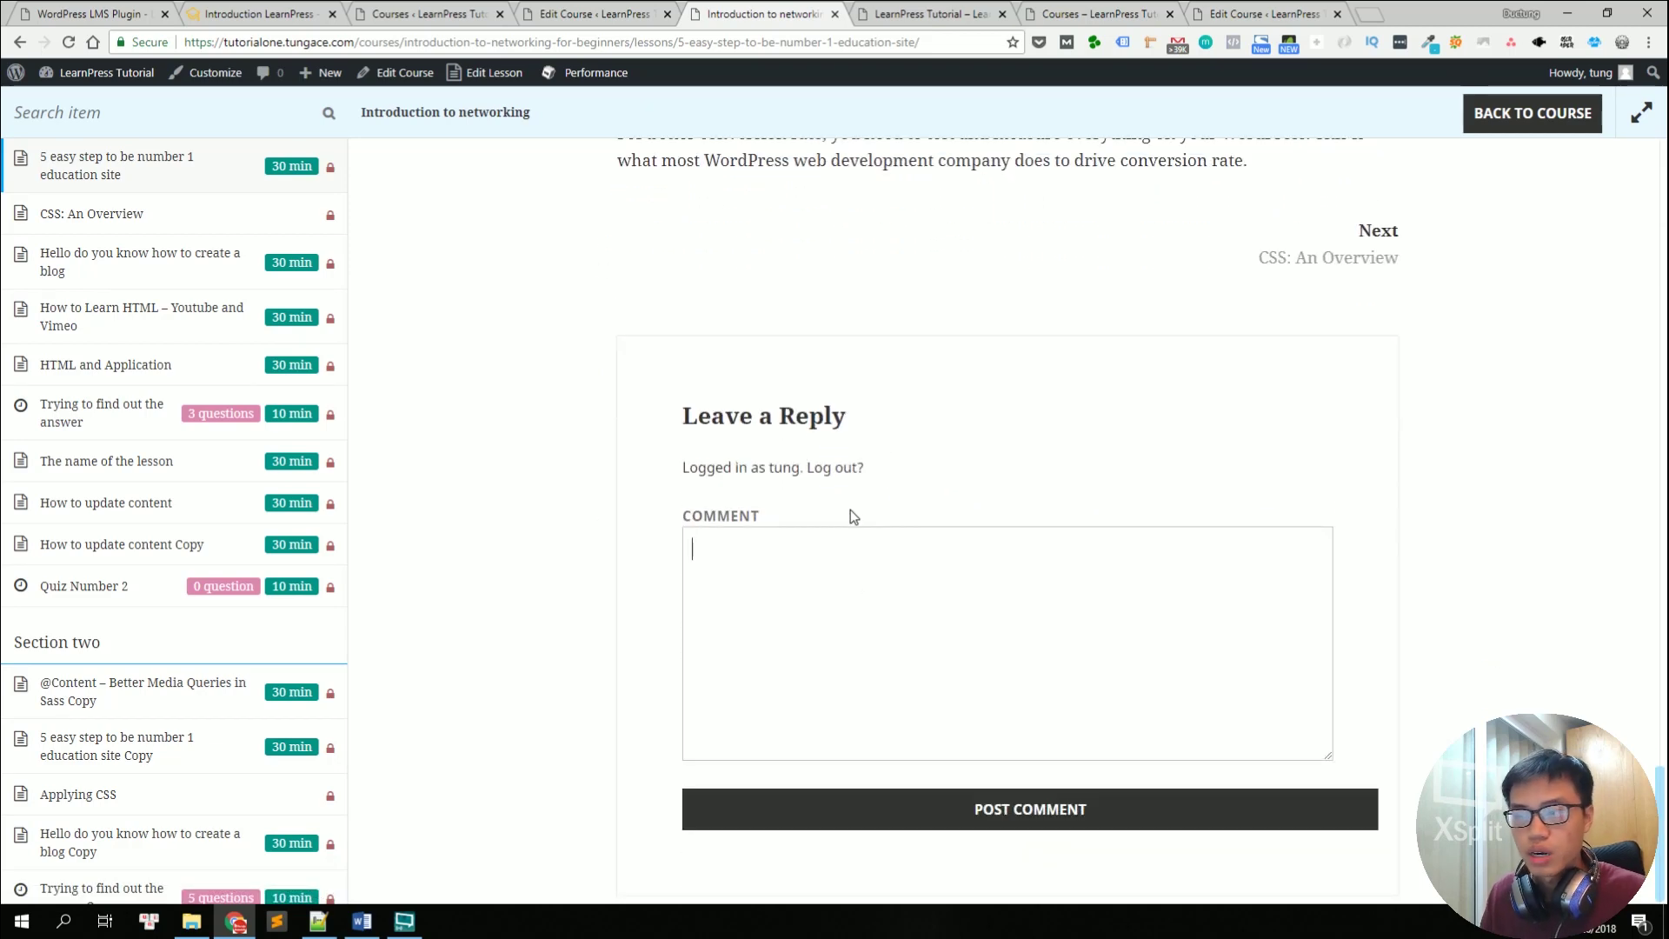
{"action": "scroll", "coordinate": [594, 495], "scroll_direction": "up", "scroll_amount": 20}
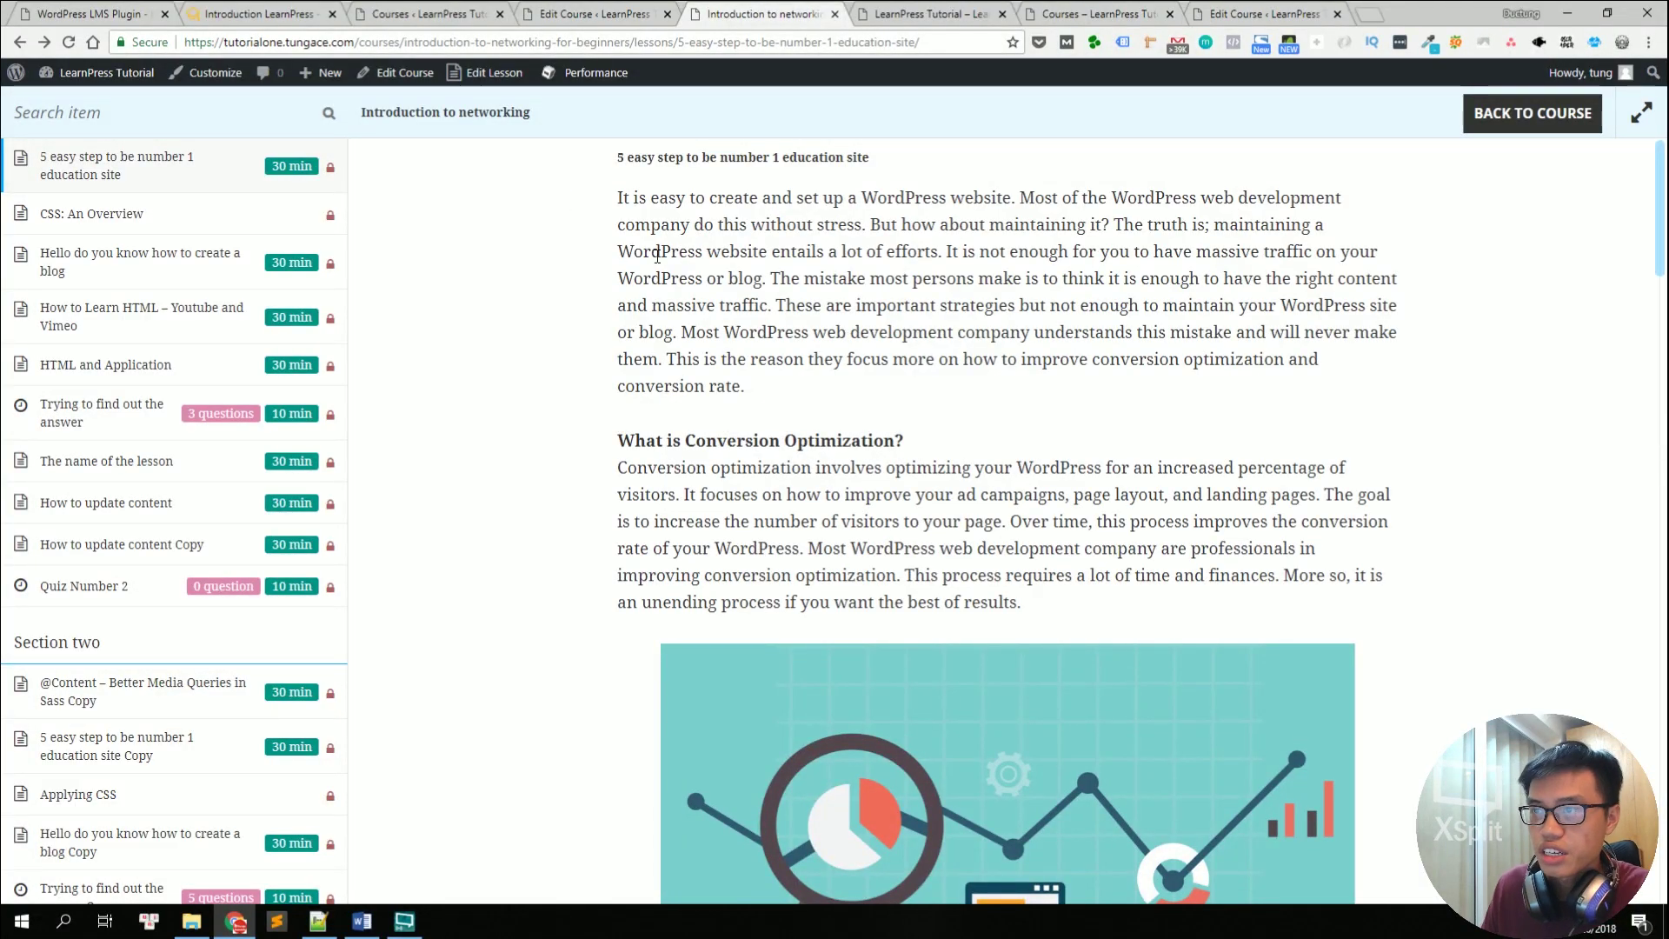
Step: Open the lesson in the dashboard editor, review its content and preview note, and update it
{"action": "left_click", "coordinate": [474, 76]}
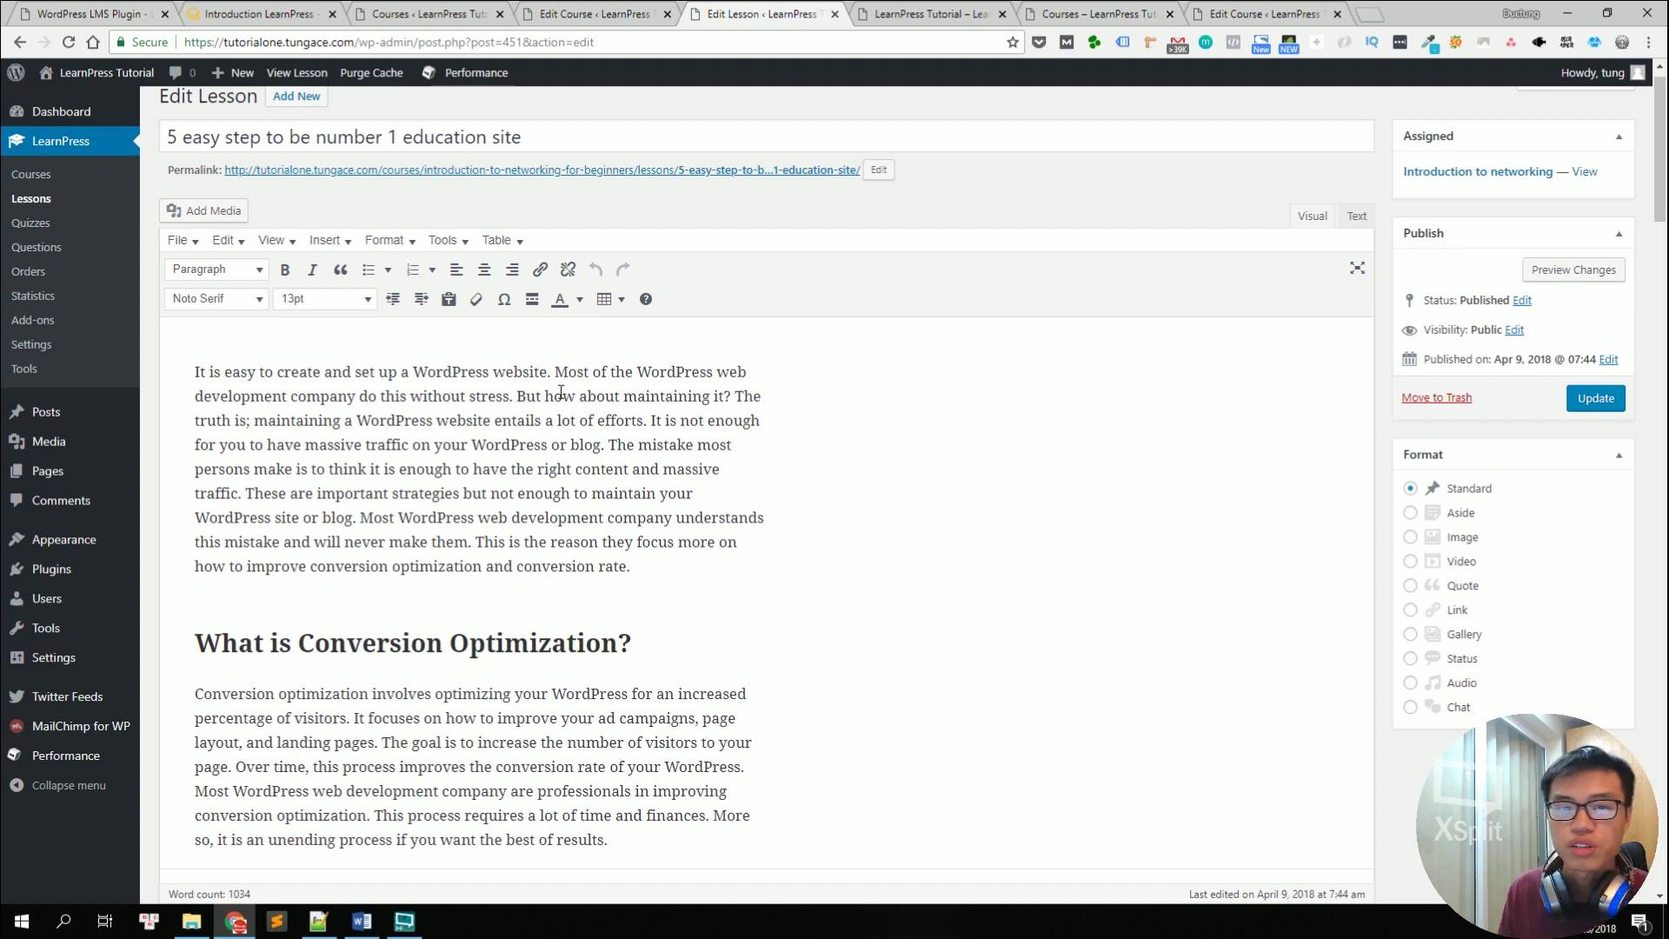
{"action": "left_click", "coordinate": [389, 493]}
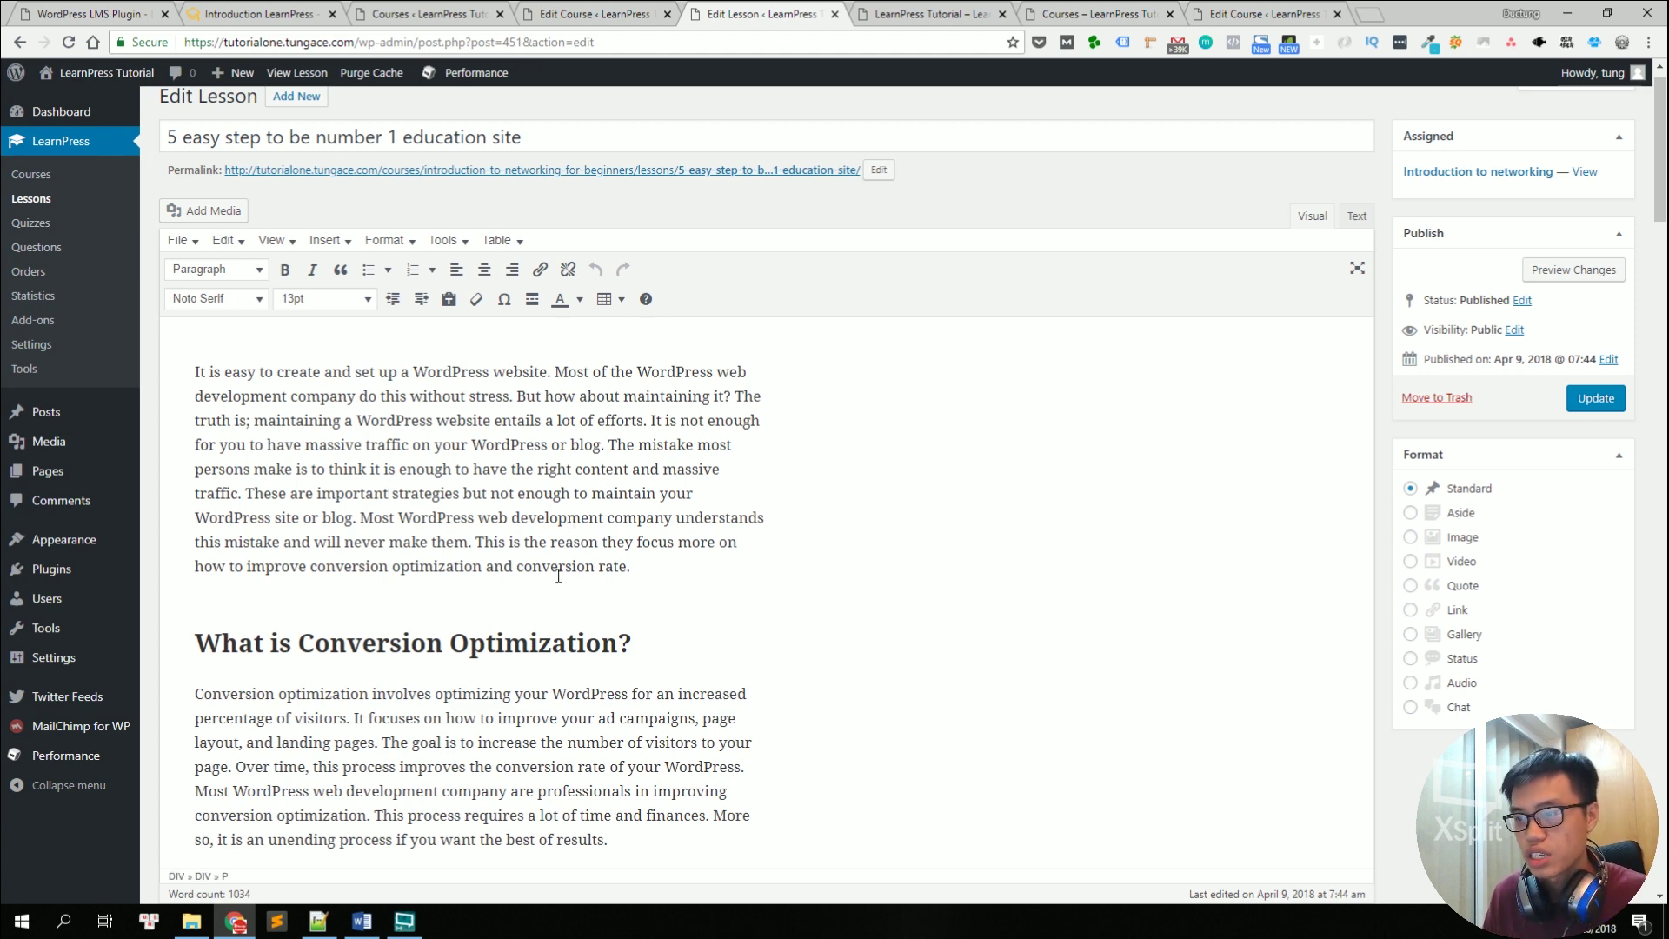
{"action": "scroll", "coordinate": [577, 553], "scroll_direction": "down", "scroll_amount": 20}
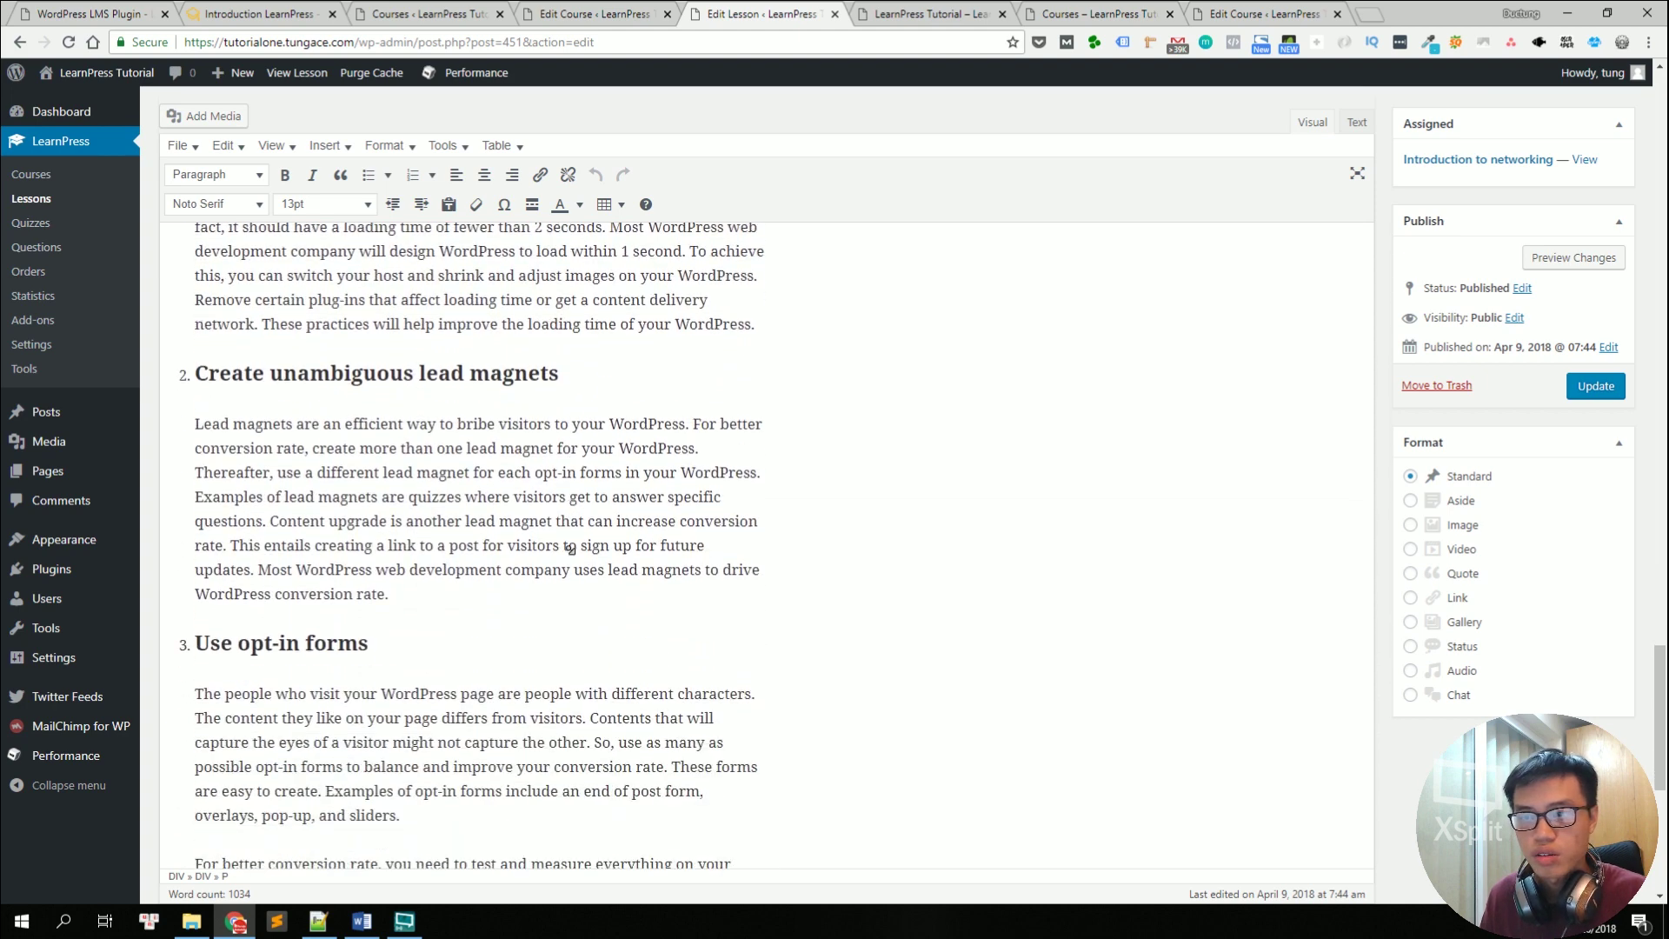
{"action": "scroll", "coordinate": [570, 550], "scroll_direction": "down", "scroll_amount": 6}
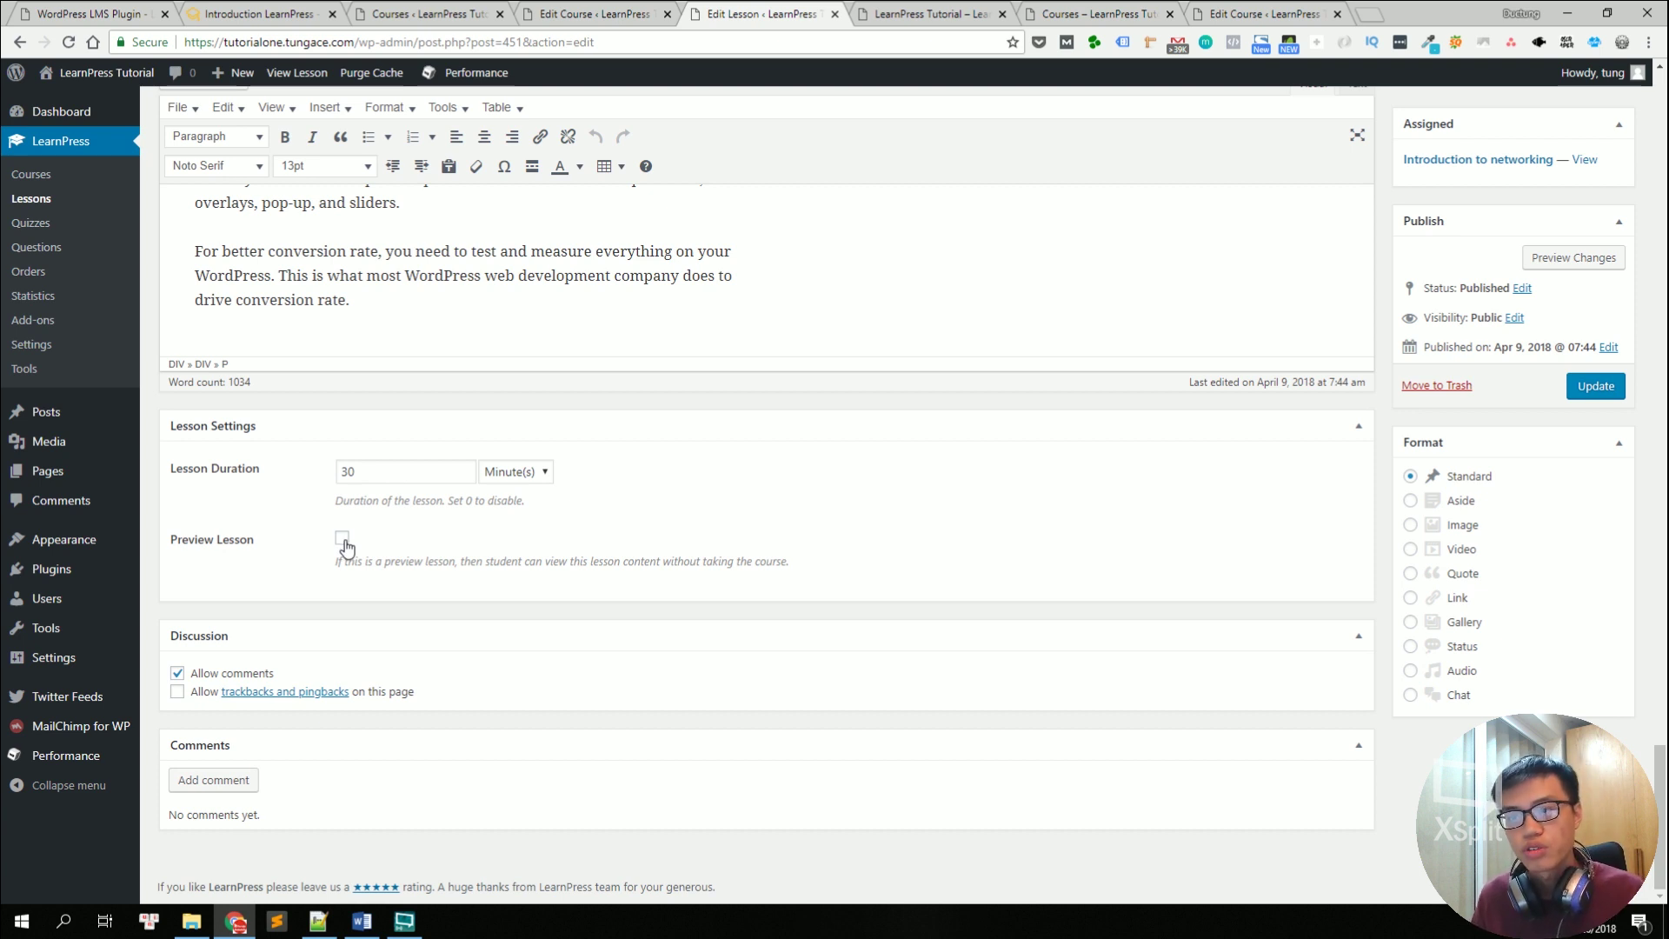
{"action": "left_click_drag", "start_coordinate": [328, 565], "coordinate": [810, 567]}
{"action": "left_click", "coordinate": [718, 565]}
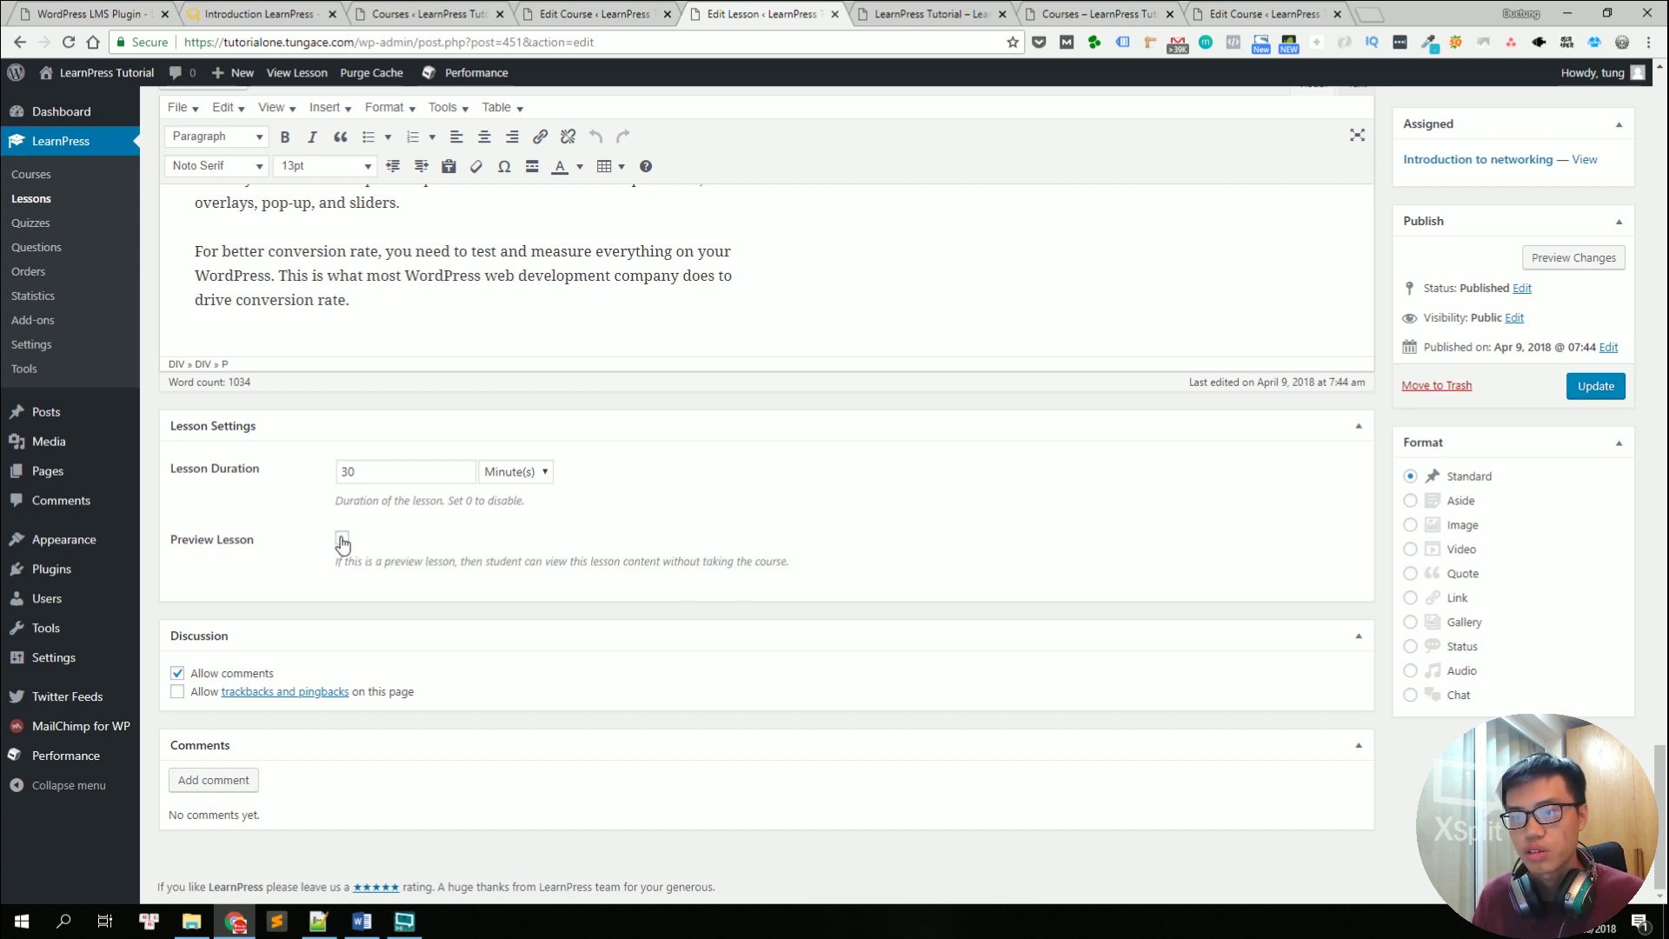
{"action": "left_click", "coordinate": [1594, 386]}
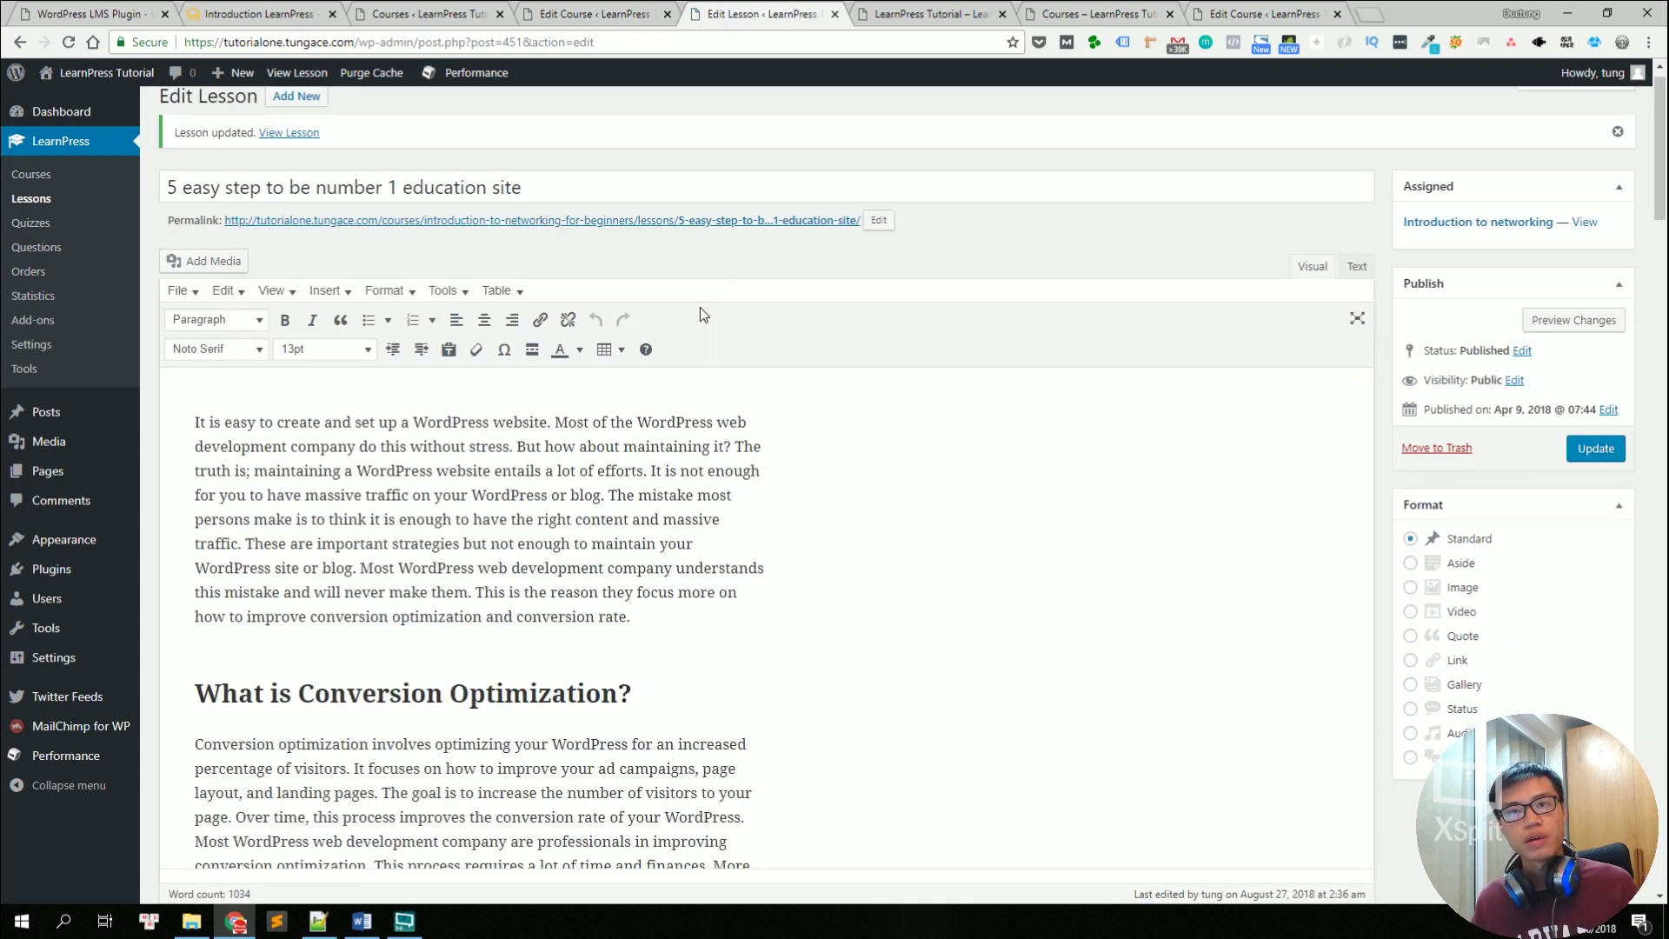
Step: From the Courses list, edit Introduction to networking and open its 'Trying to find out the answer' quiz
{"action": "left_click", "coordinate": [594, 10]}
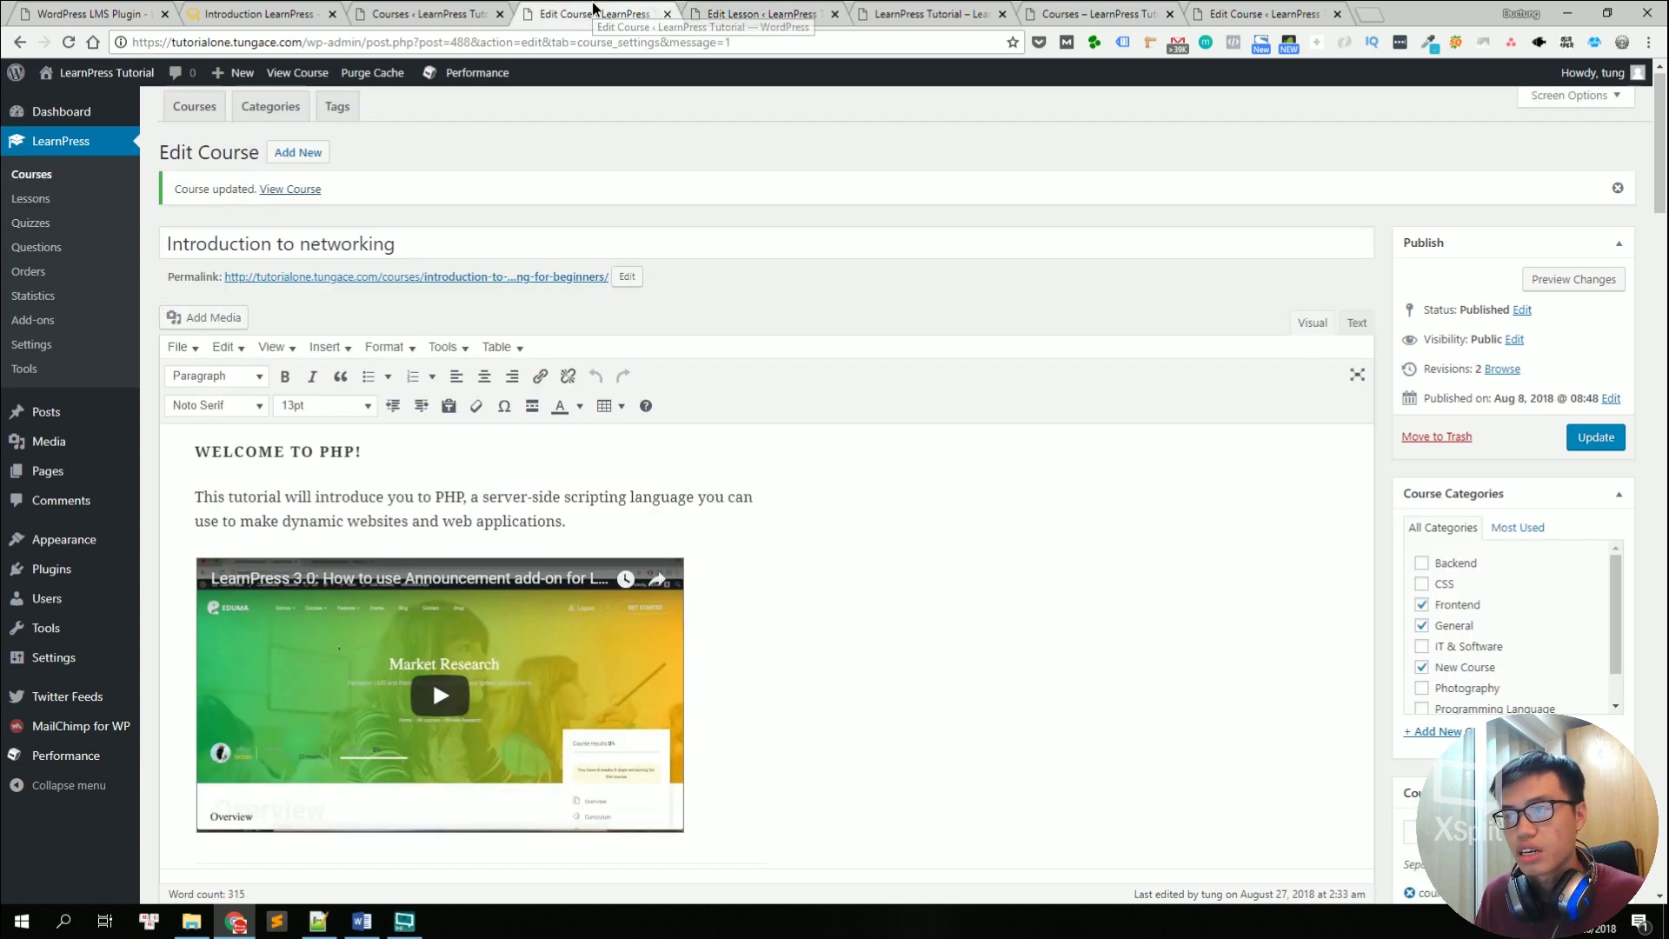
{"action": "left_click", "coordinate": [424, 14]}
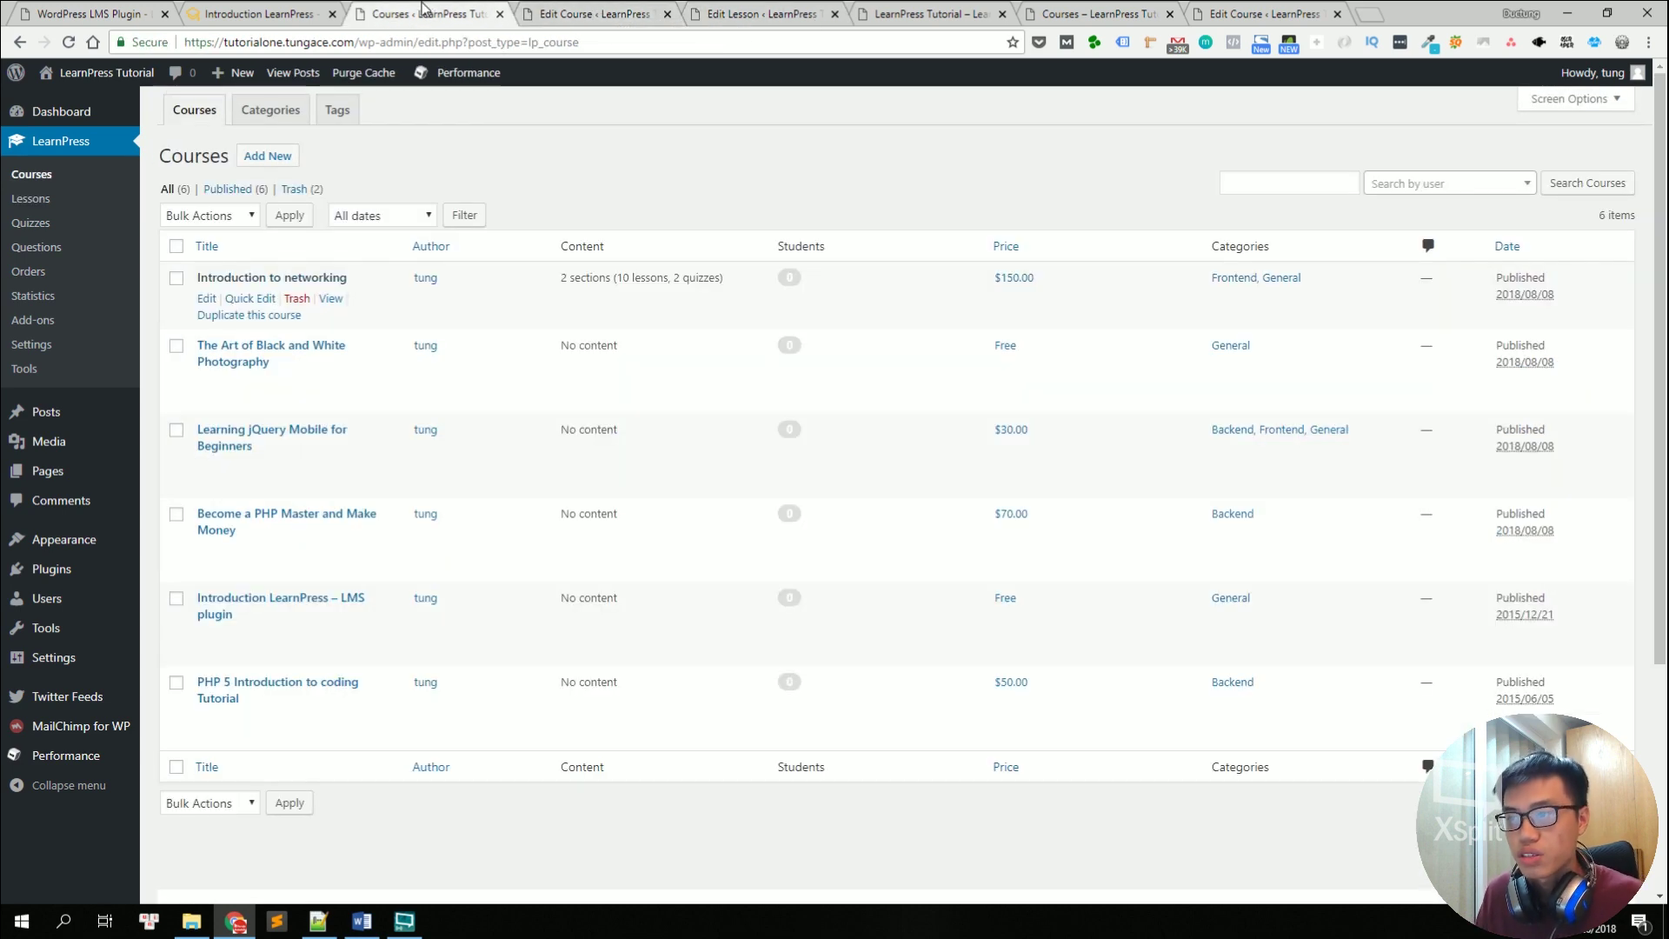
{"action": "left_click", "coordinate": [306, 280]}
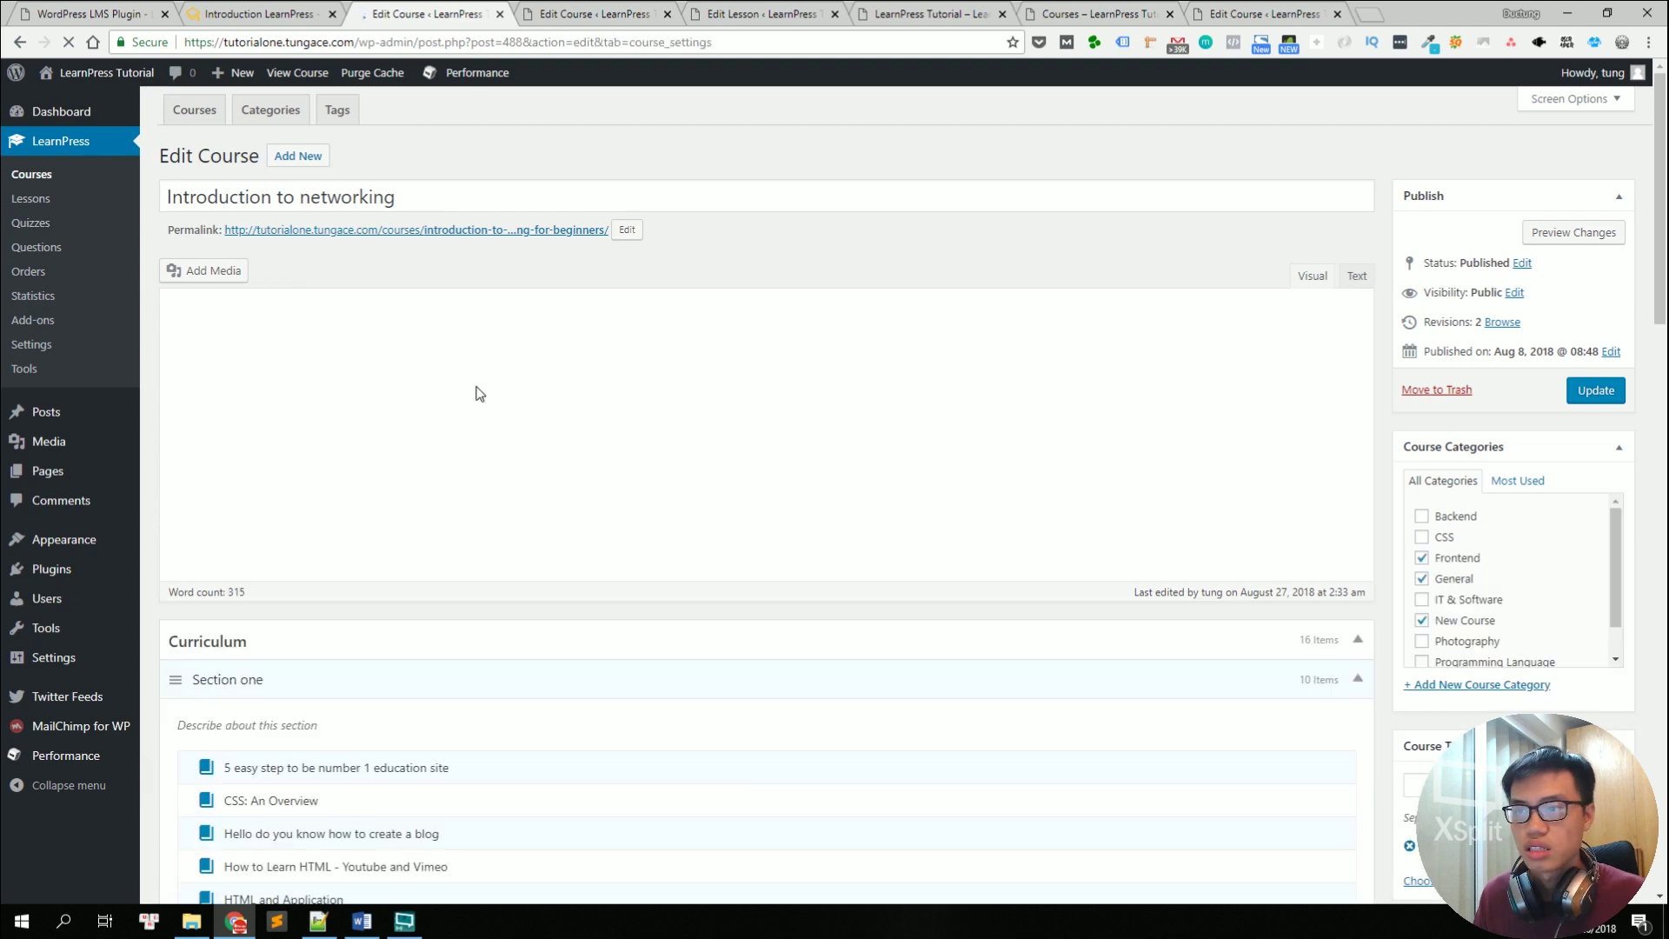
{"action": "scroll", "coordinate": [472, 289], "scroll_direction": "down", "scroll_amount": 20}
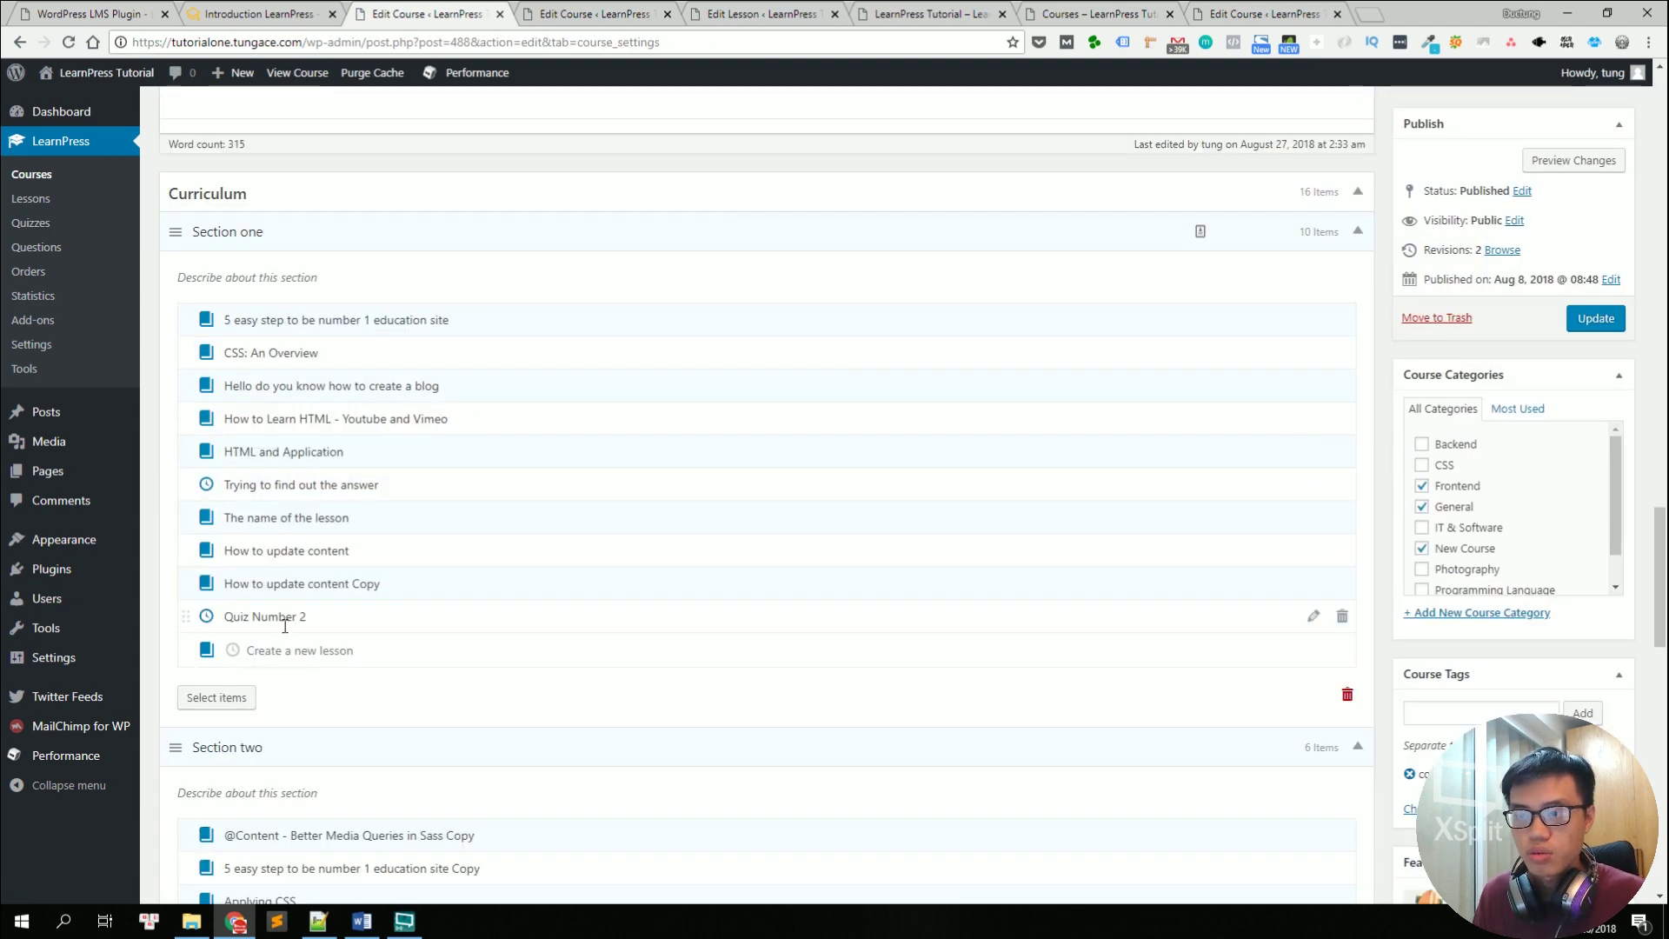
{"action": "triple_click", "coordinate": [692, 480]}
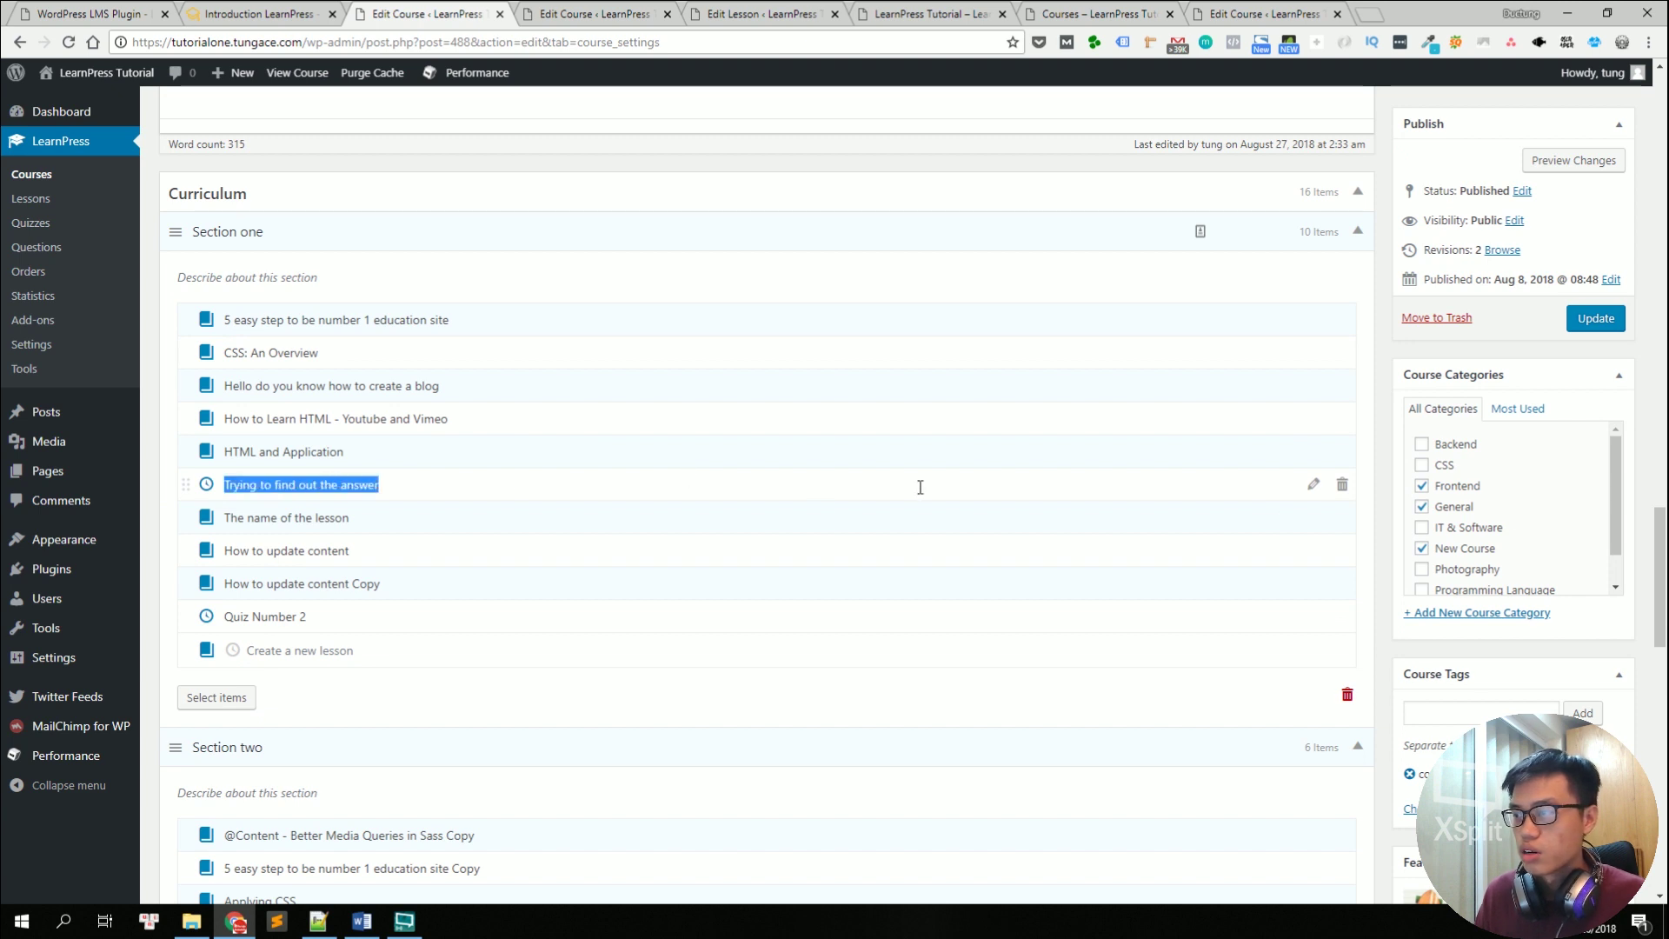
{"action": "left_click", "coordinate": [1313, 487]}
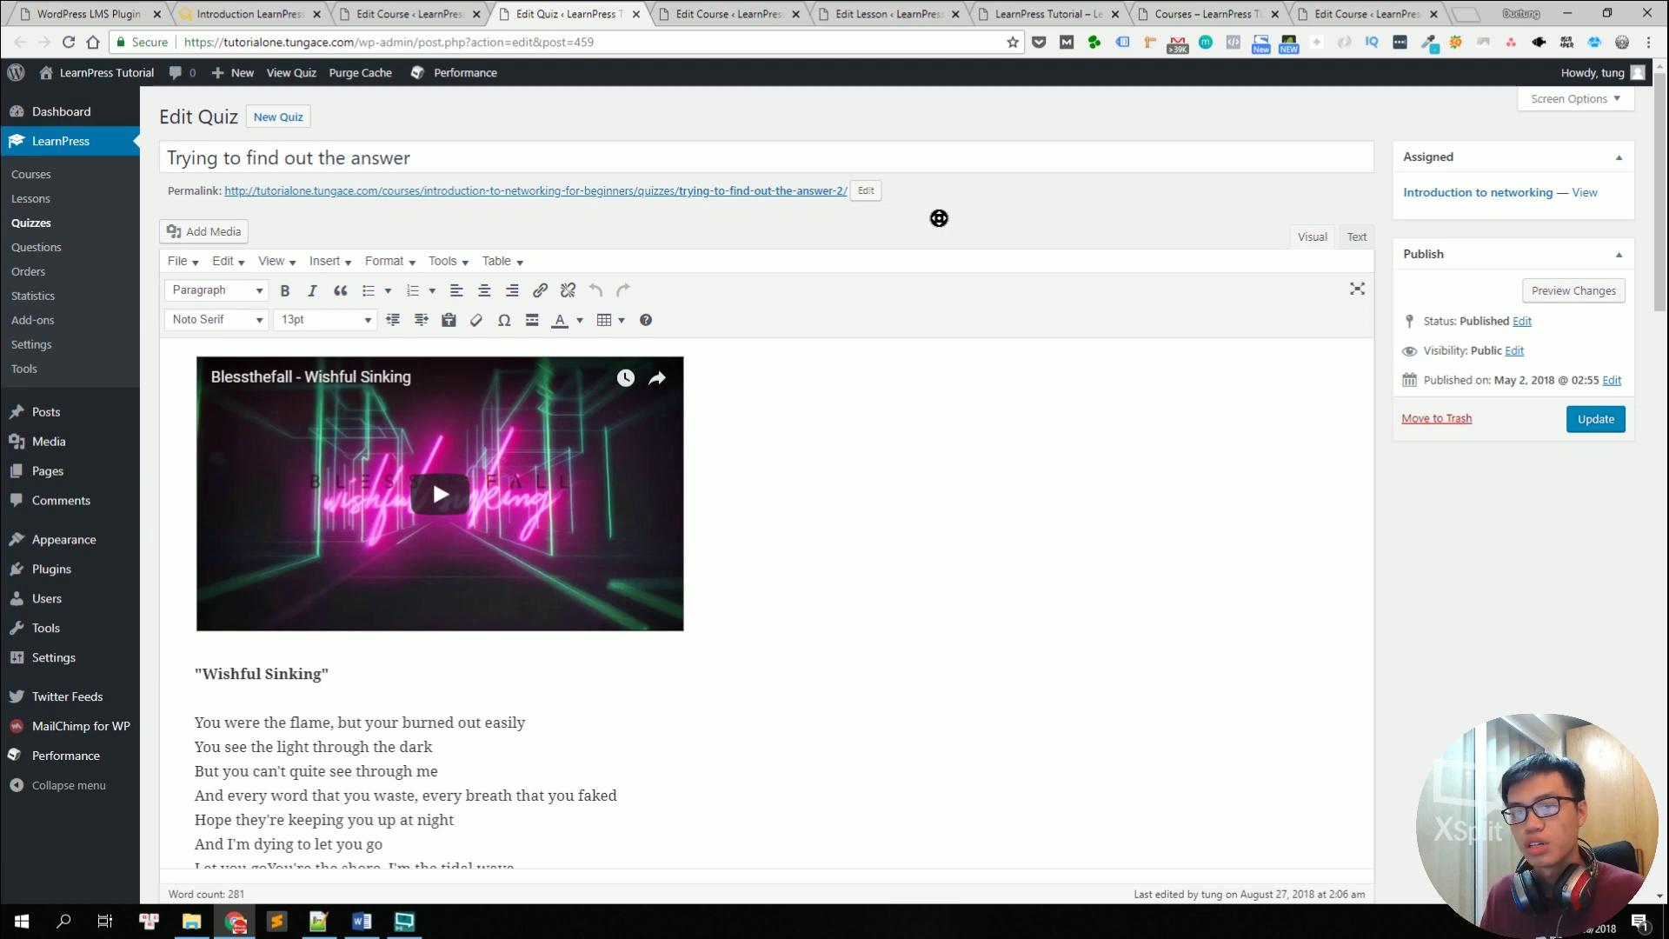
Step: Add a new quiz question titled 'question title one'
{"action": "scroll", "coordinate": [943, 226], "scroll_direction": "down", "scroll_amount": 12}
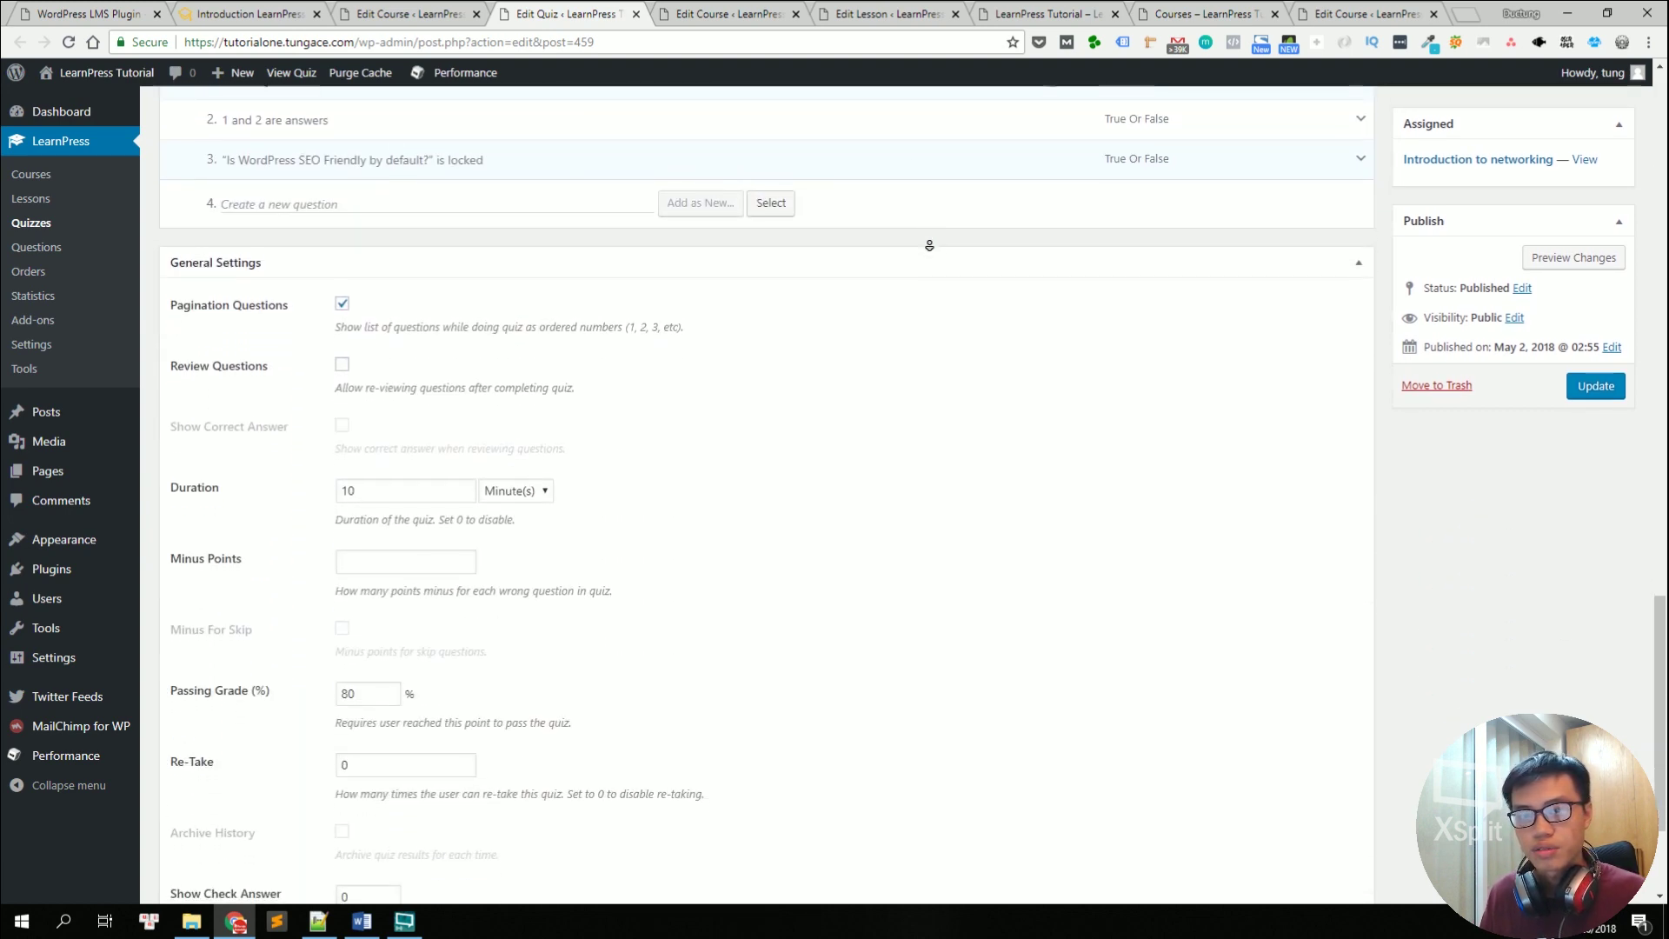
{"action": "scroll", "coordinate": [897, 115], "scroll_direction": "up", "scroll_amount": 7}
{"action": "scroll", "coordinate": [897, 115], "scroll_direction": "up", "scroll_amount": 6}
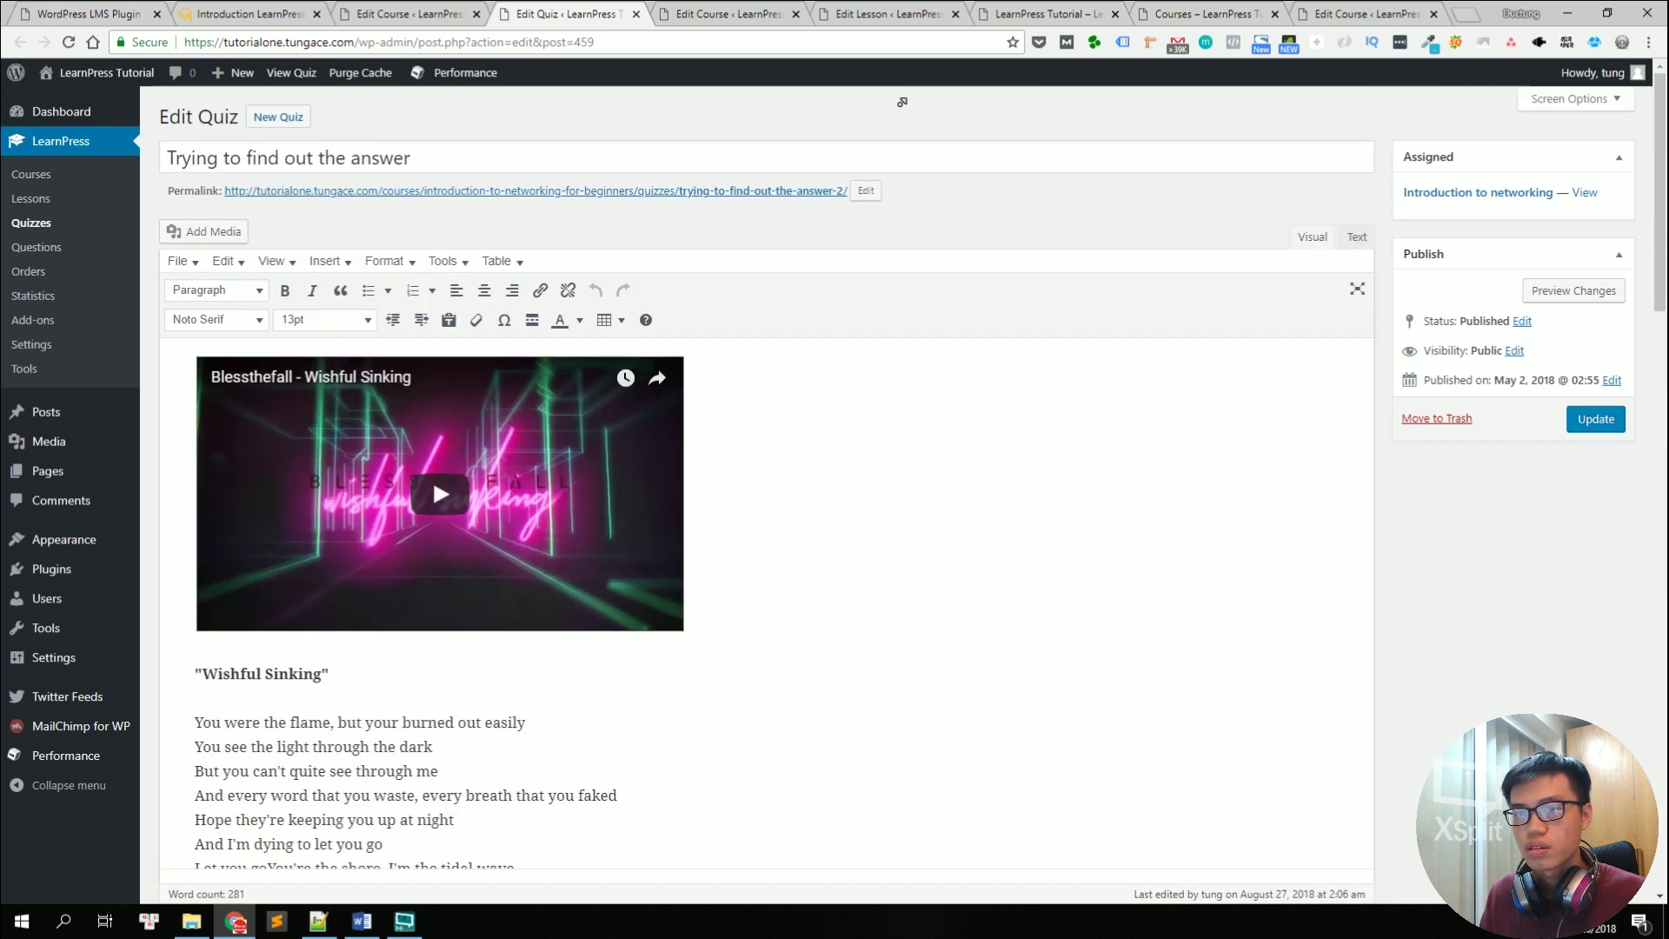
{"action": "scroll", "coordinate": [949, 297], "scroll_direction": "down", "scroll_amount": 6}
{"action": "scroll", "coordinate": [949, 296], "scroll_direction": "down", "scroll_amount": 6}
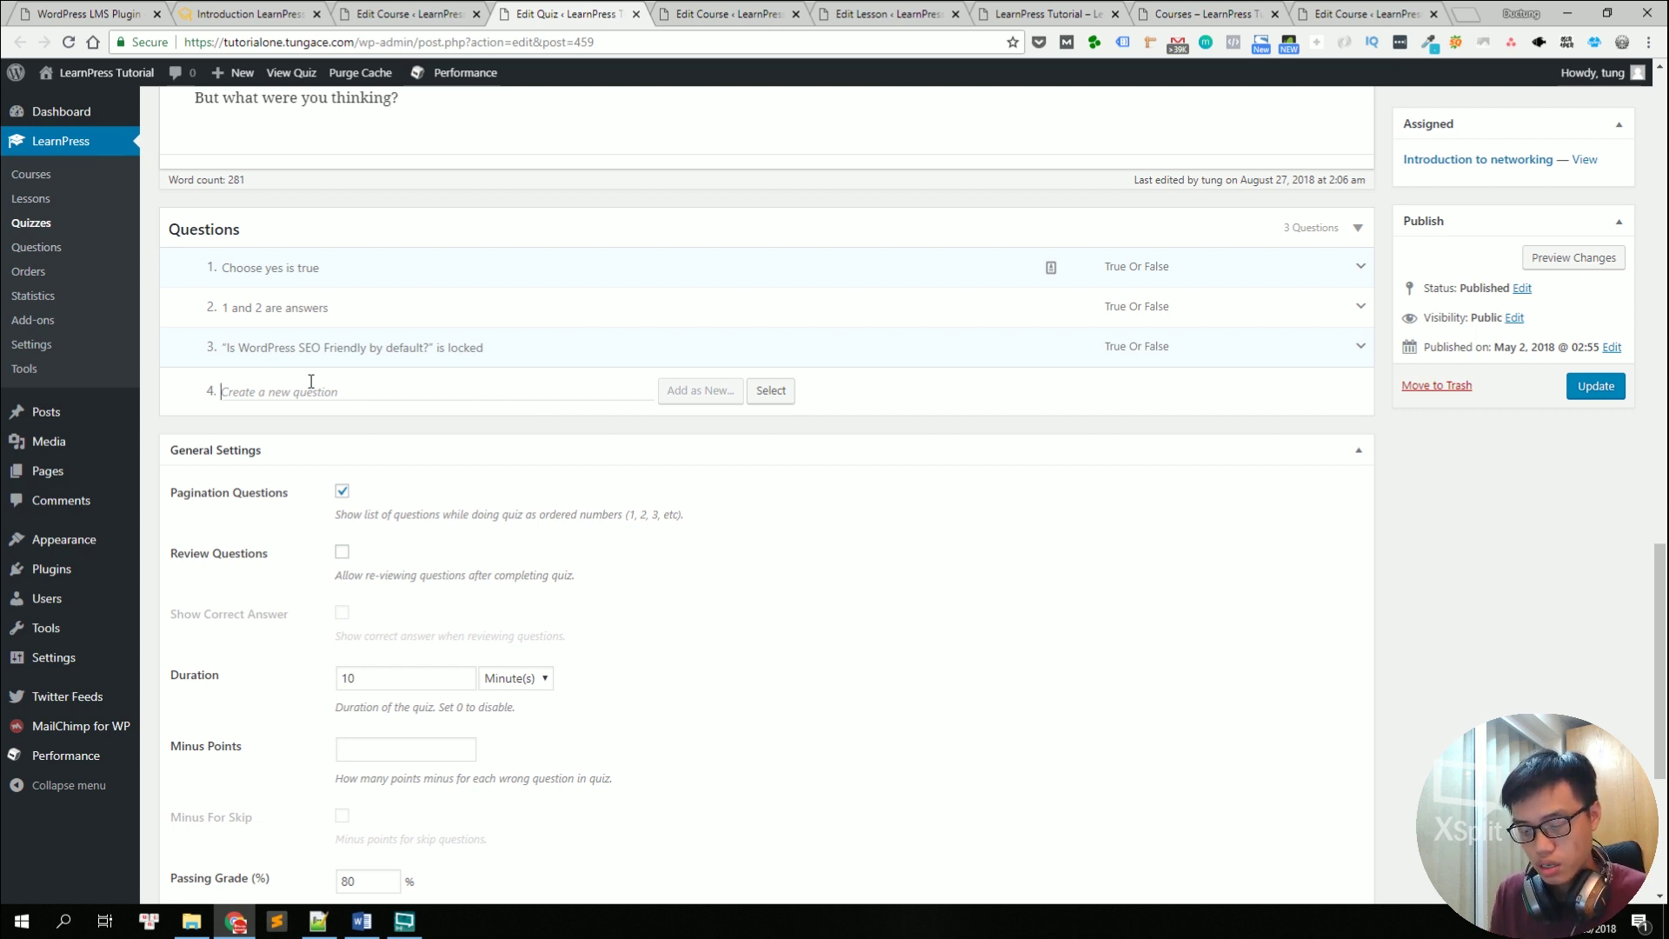
{"action": "type", "text": "question "}
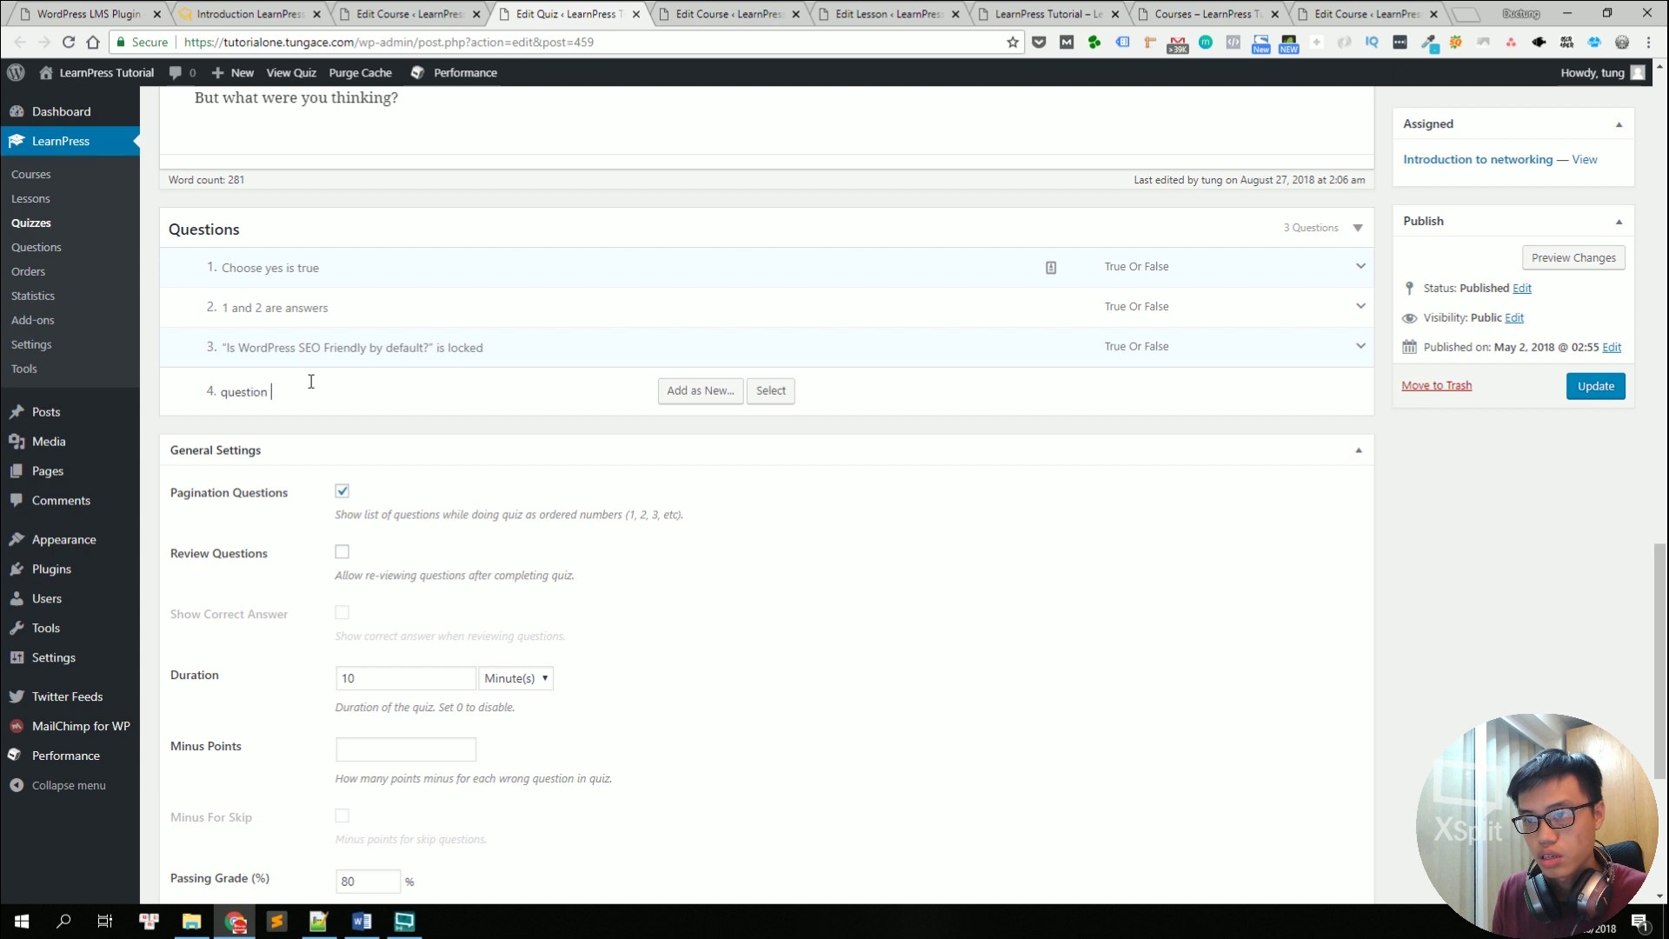
{"action": "type", "text": "title one"}
{"action": "key", "text": "Return"}
Step: Make question 4 Multi Choice with a third option and retitle it '1 + 1 =?'
{"action": "scroll", "coordinate": [348, 418], "scroll_direction": "up", "scroll_amount": 3}
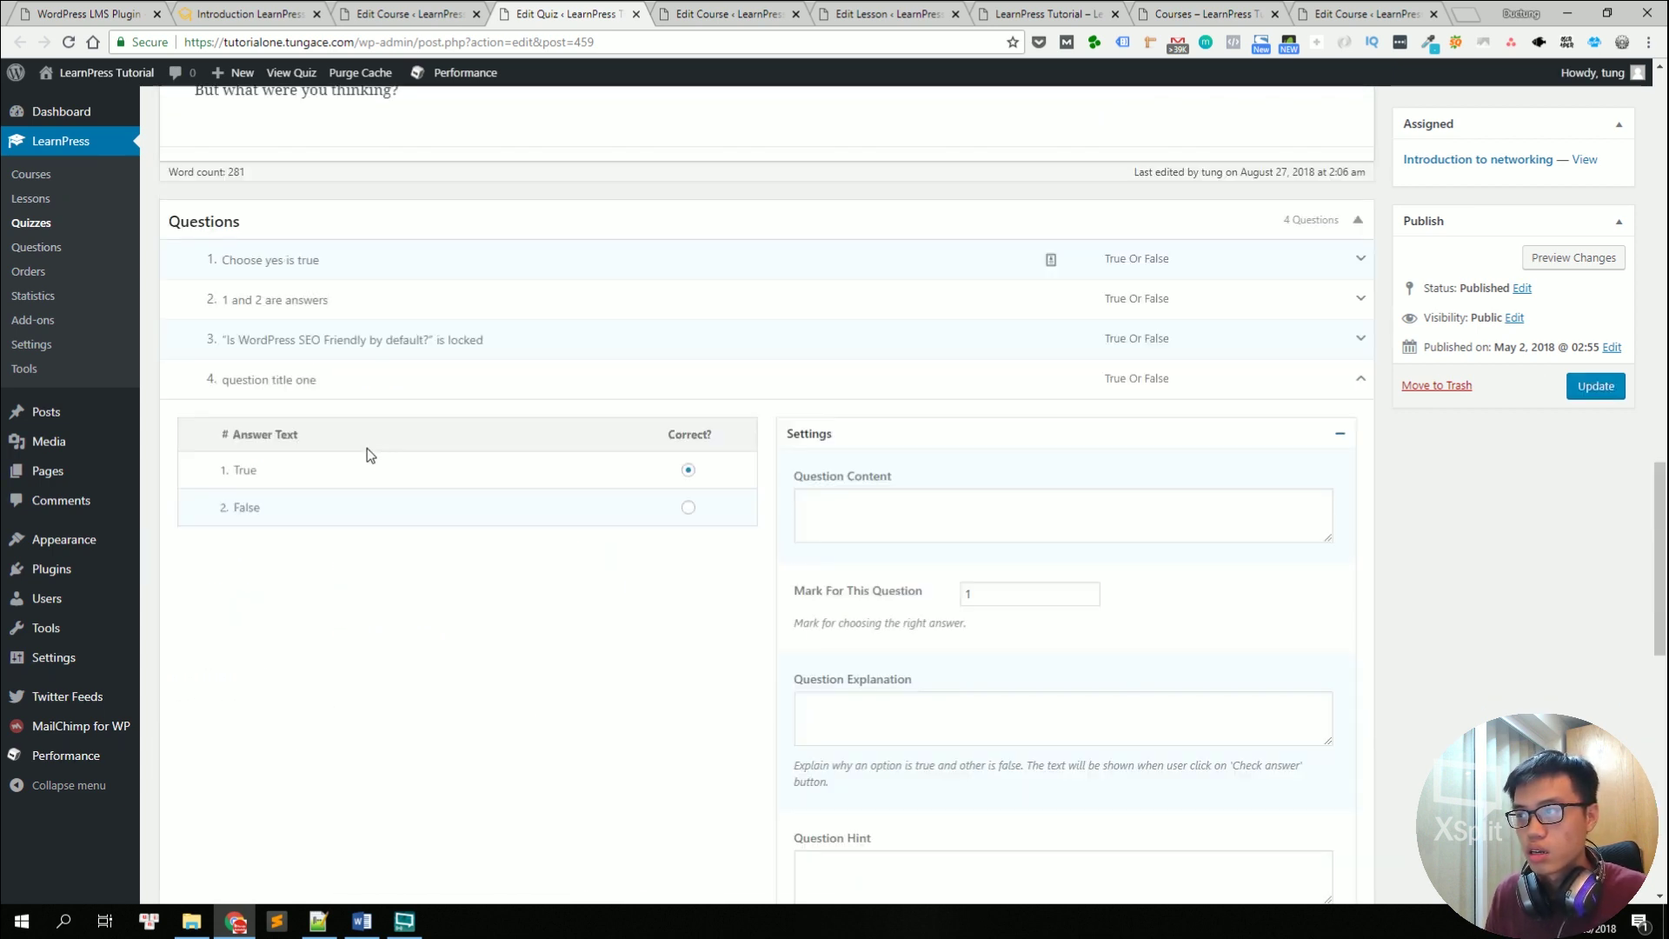
{"action": "scroll", "coordinate": [700, 487], "scroll_direction": "down", "scroll_amount": 1}
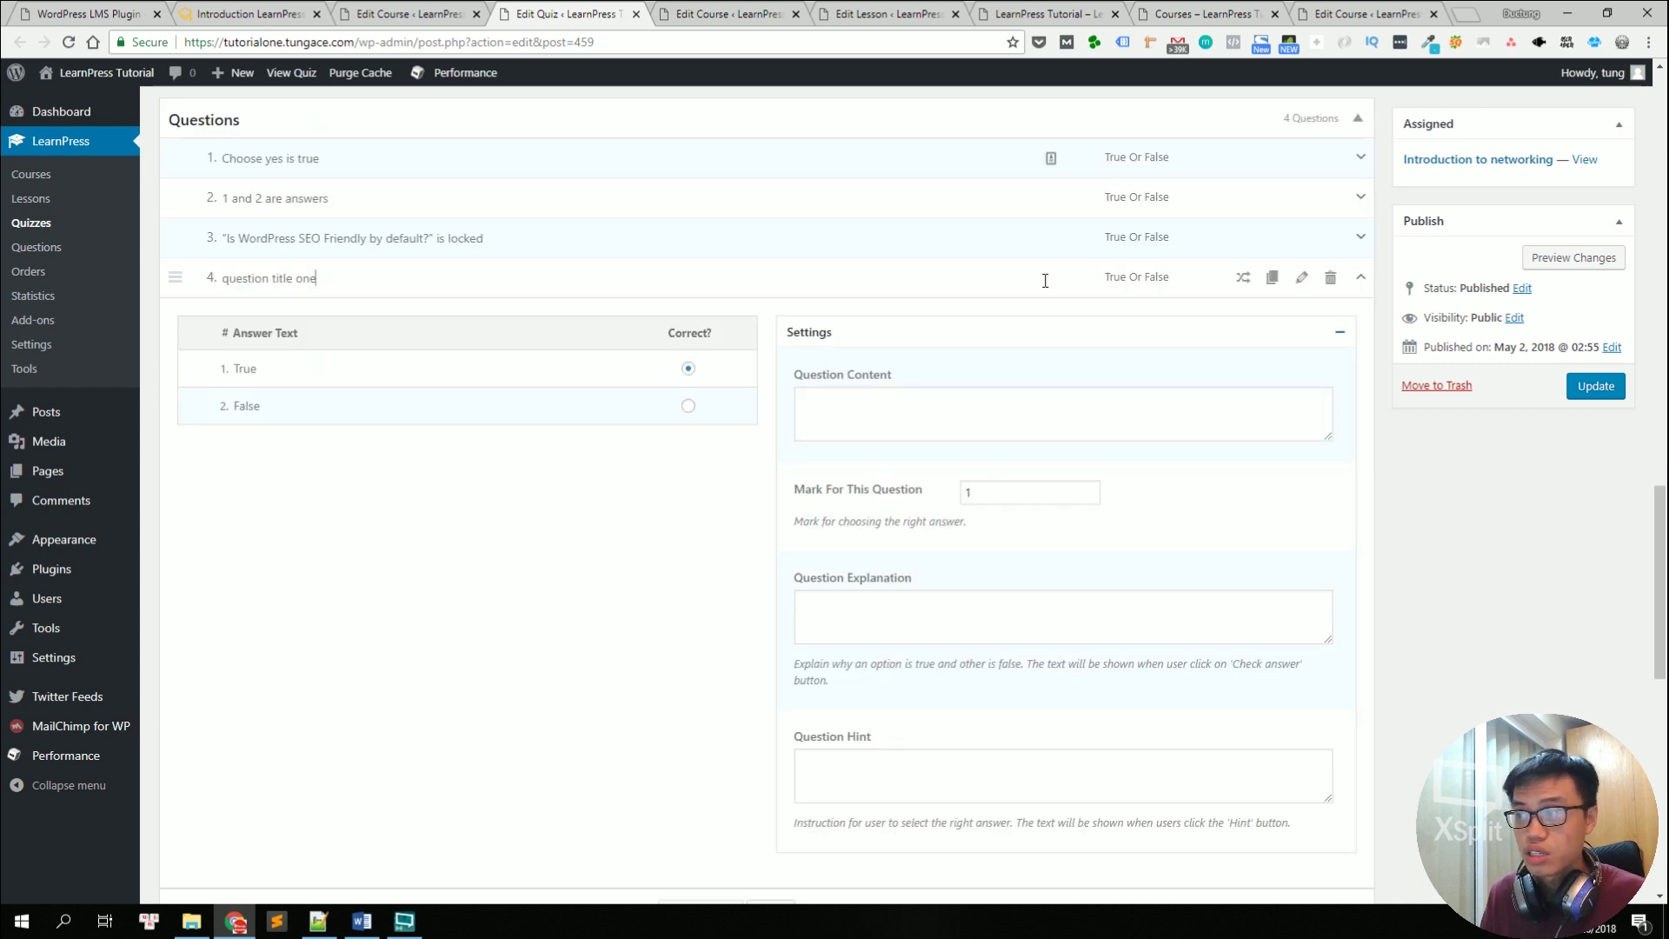
{"action": "left_click_drag", "start_coordinate": [1102, 278], "coordinate": [1159, 279]}
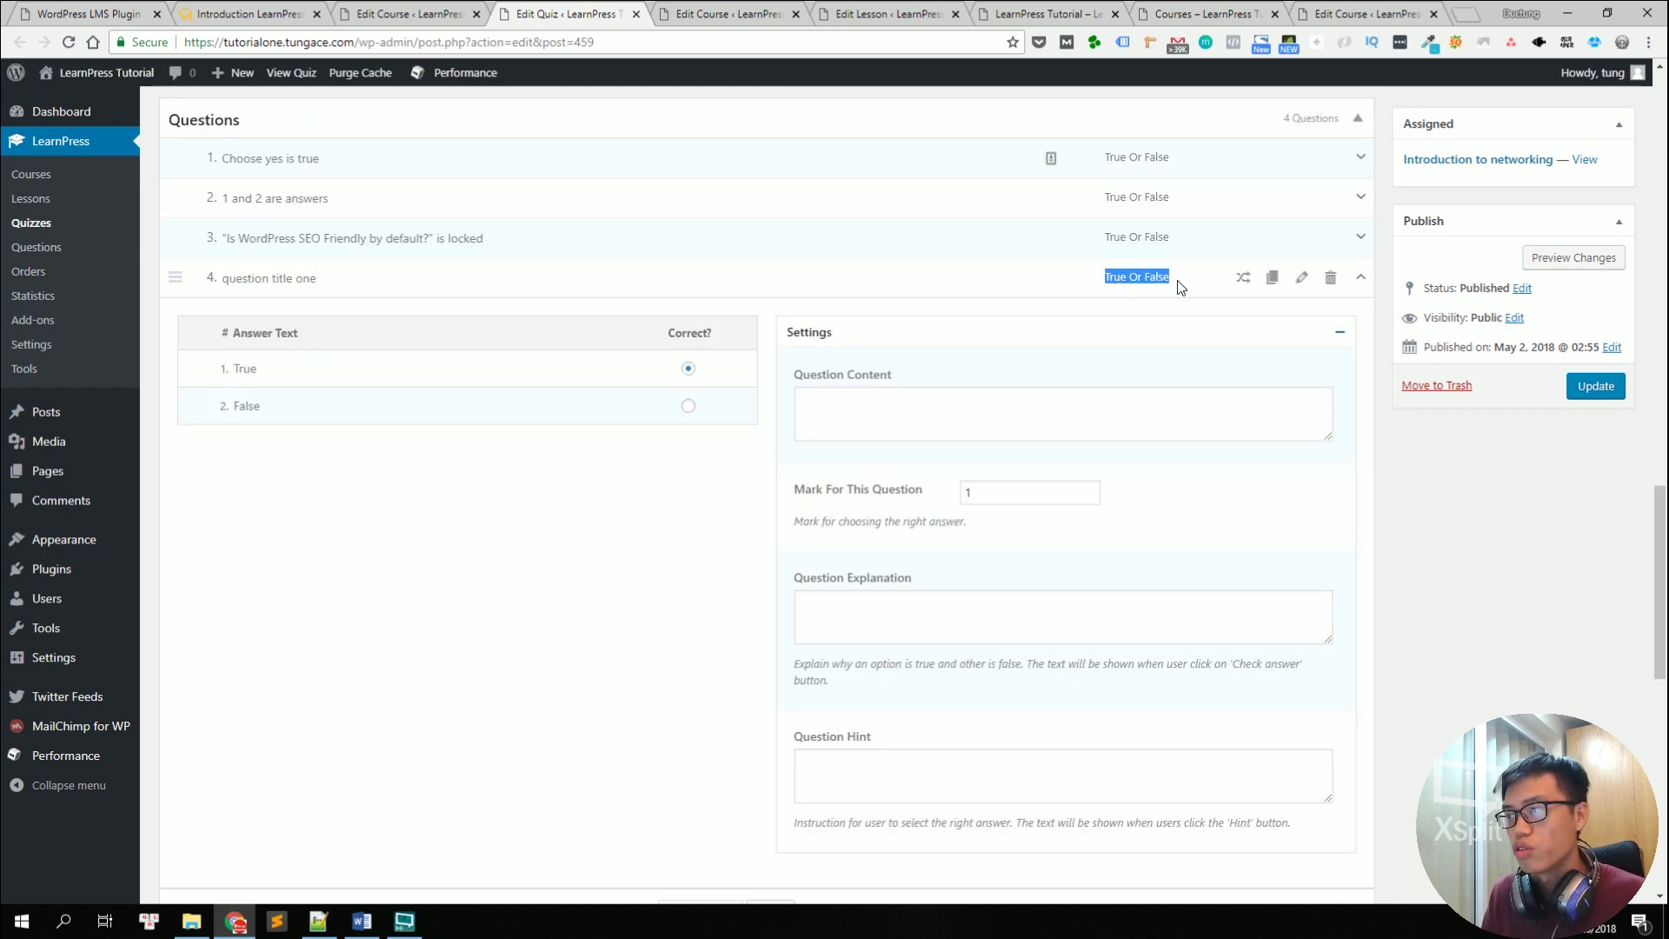
{"action": "left_click", "coordinate": [1177, 280]}
{"action": "mouse_move", "coordinate": [1244, 280]}
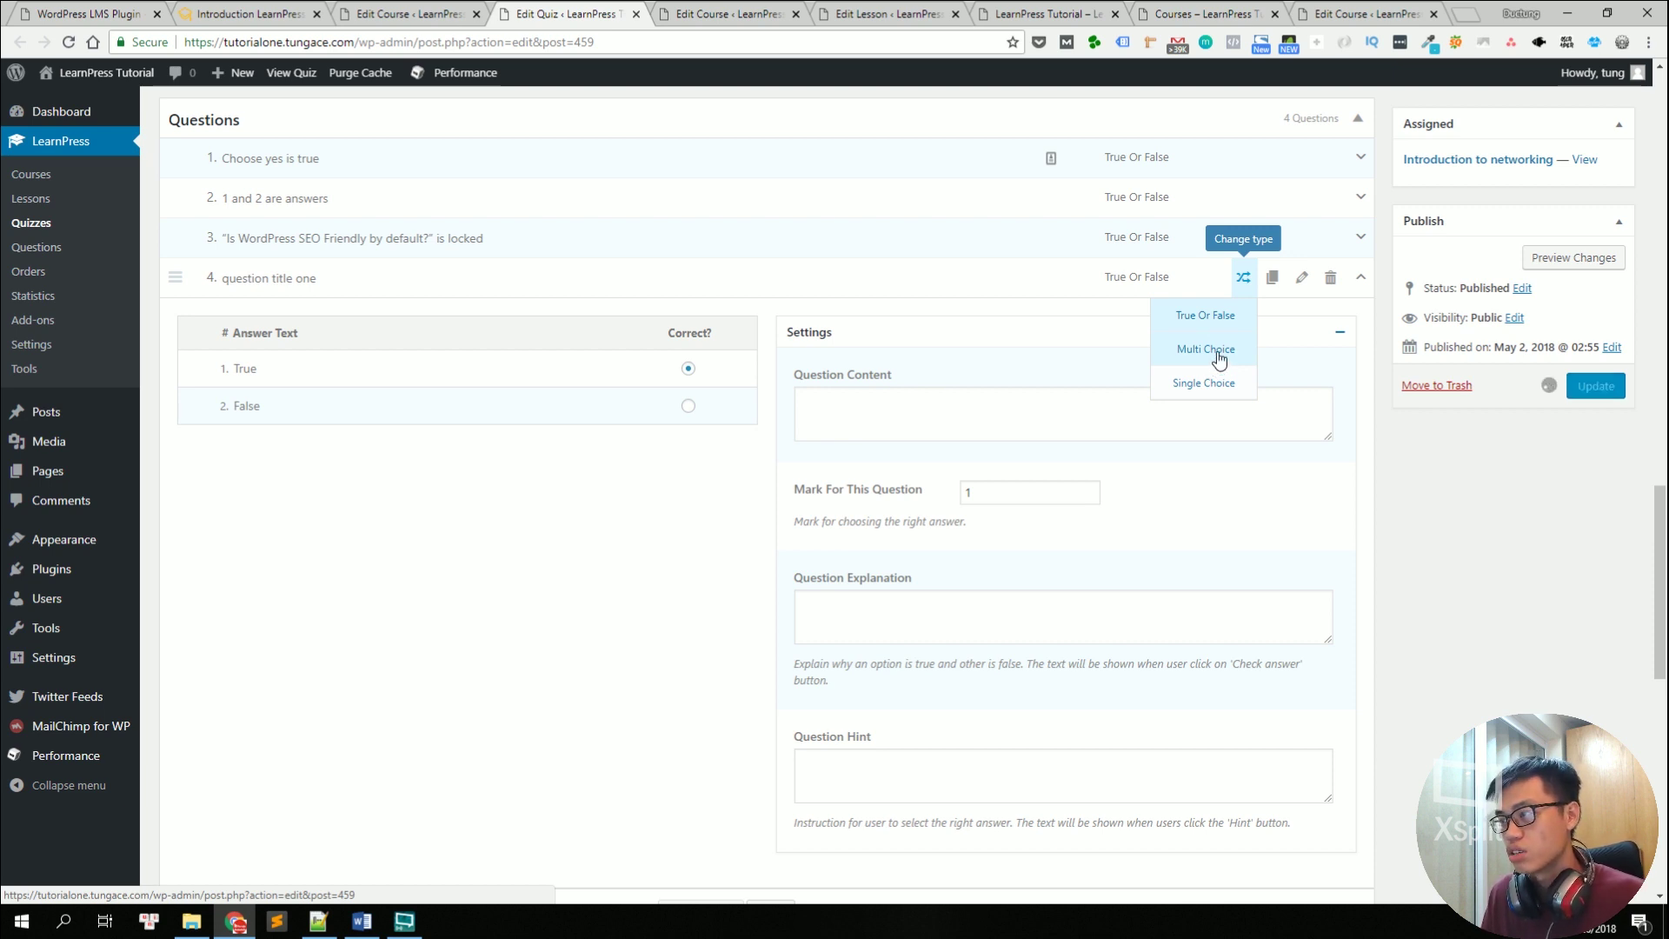
{"action": "left_click", "coordinate": [1187, 349]}
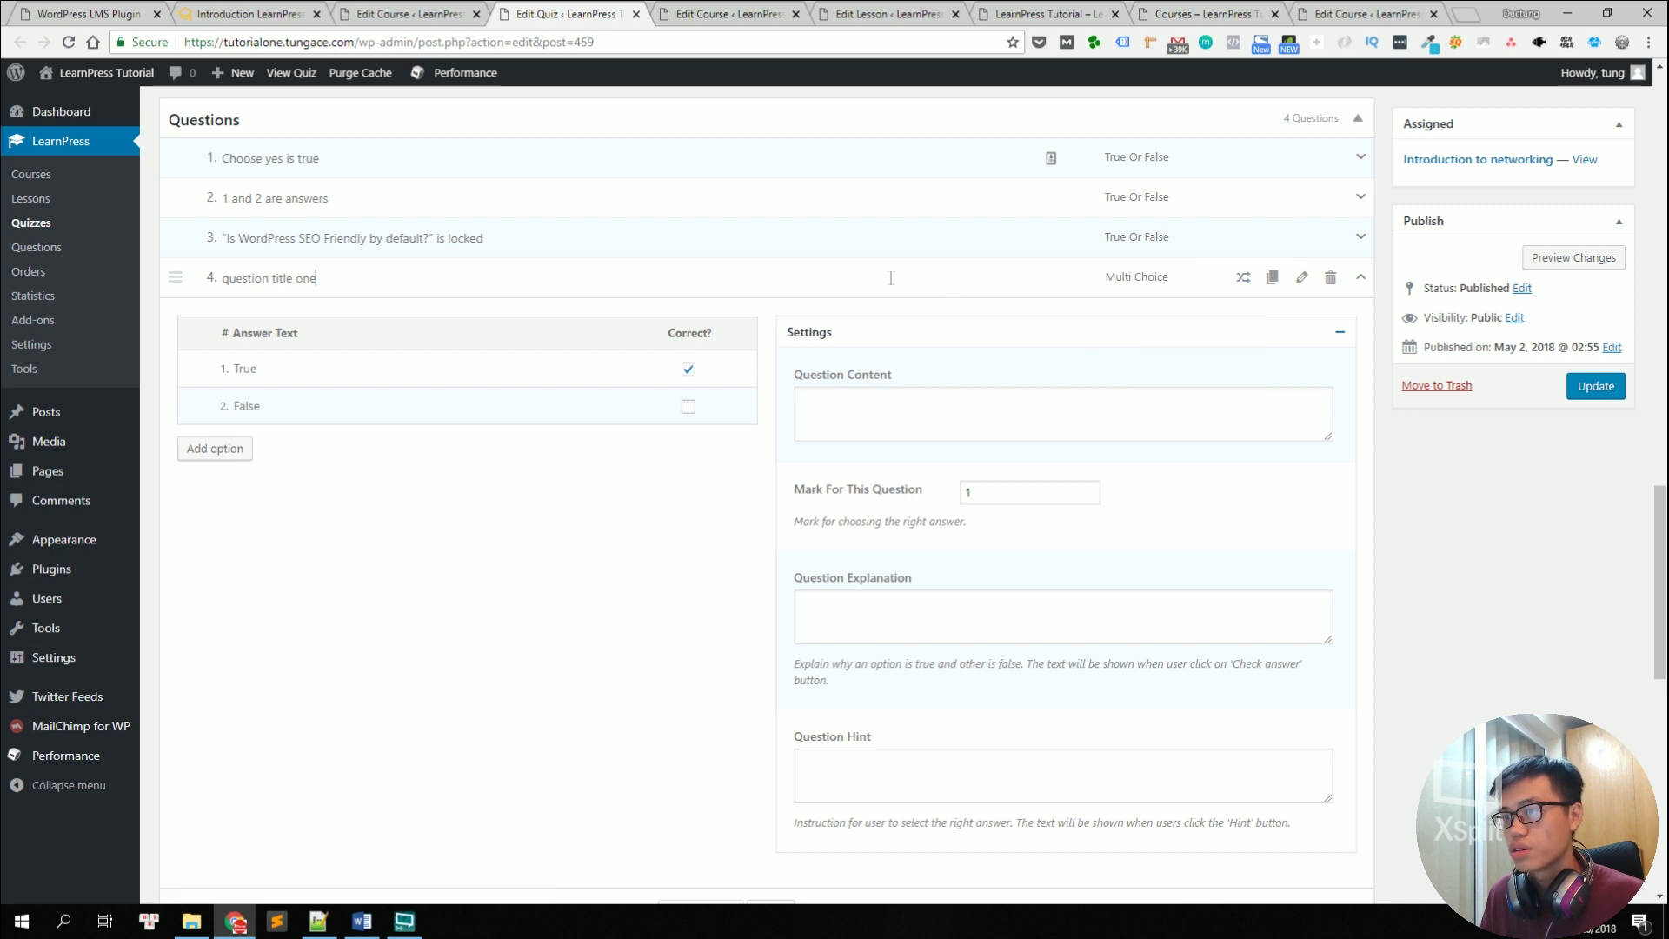
{"action": "left_click", "coordinate": [231, 448]}
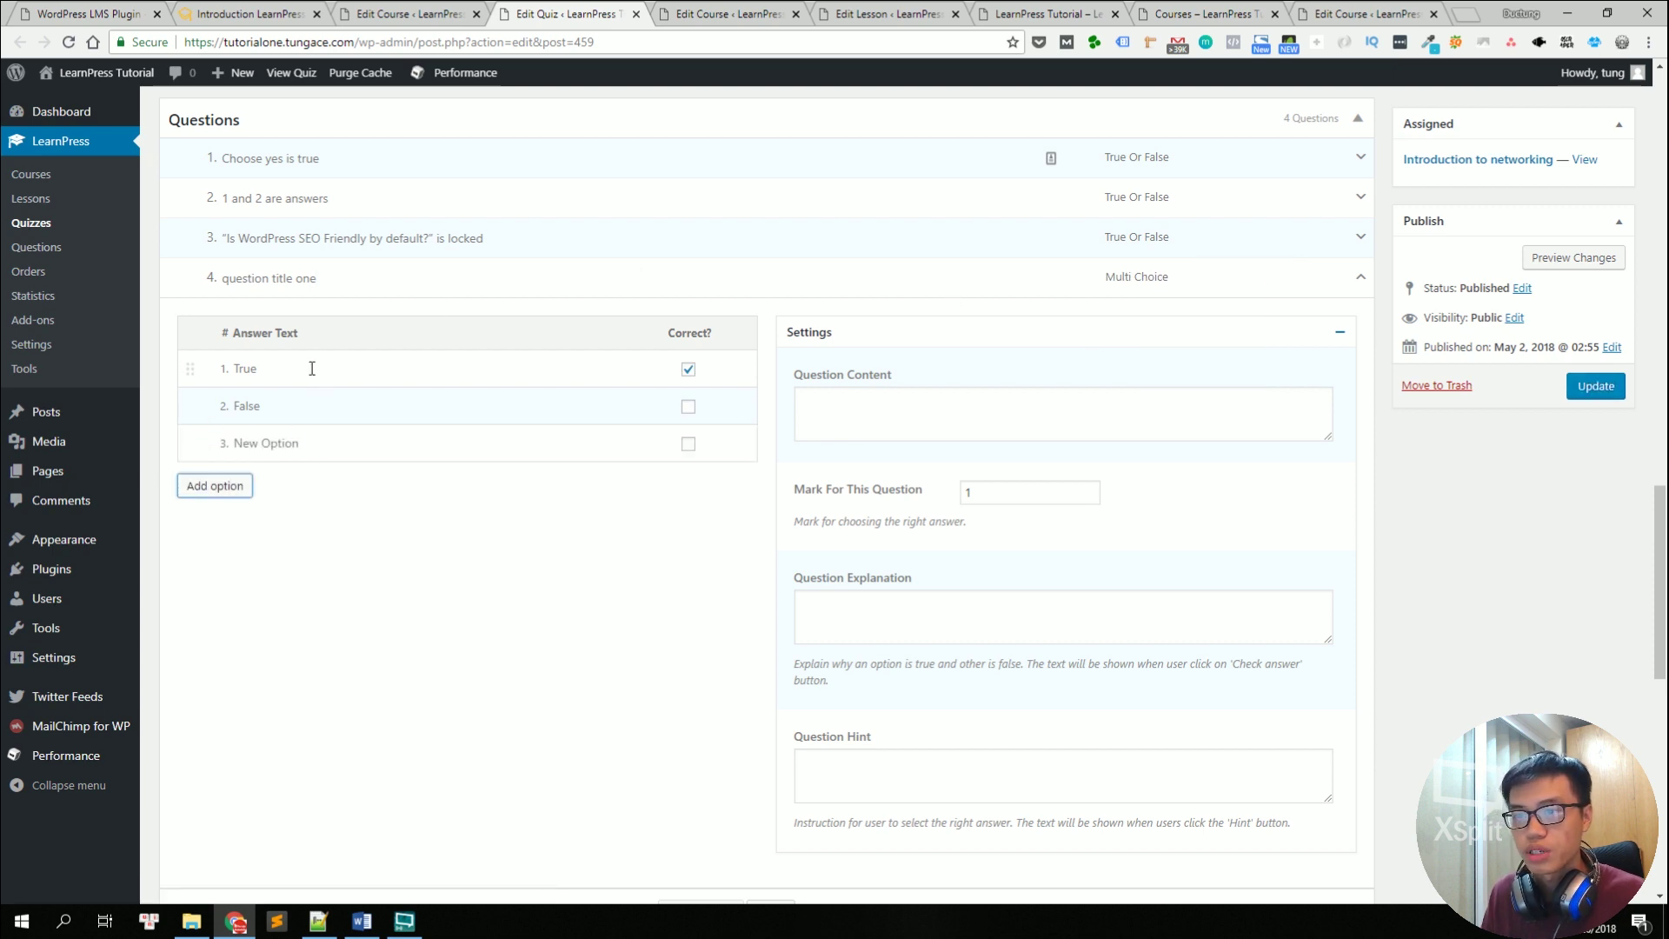
{"action": "double_click", "coordinate": [246, 369]}
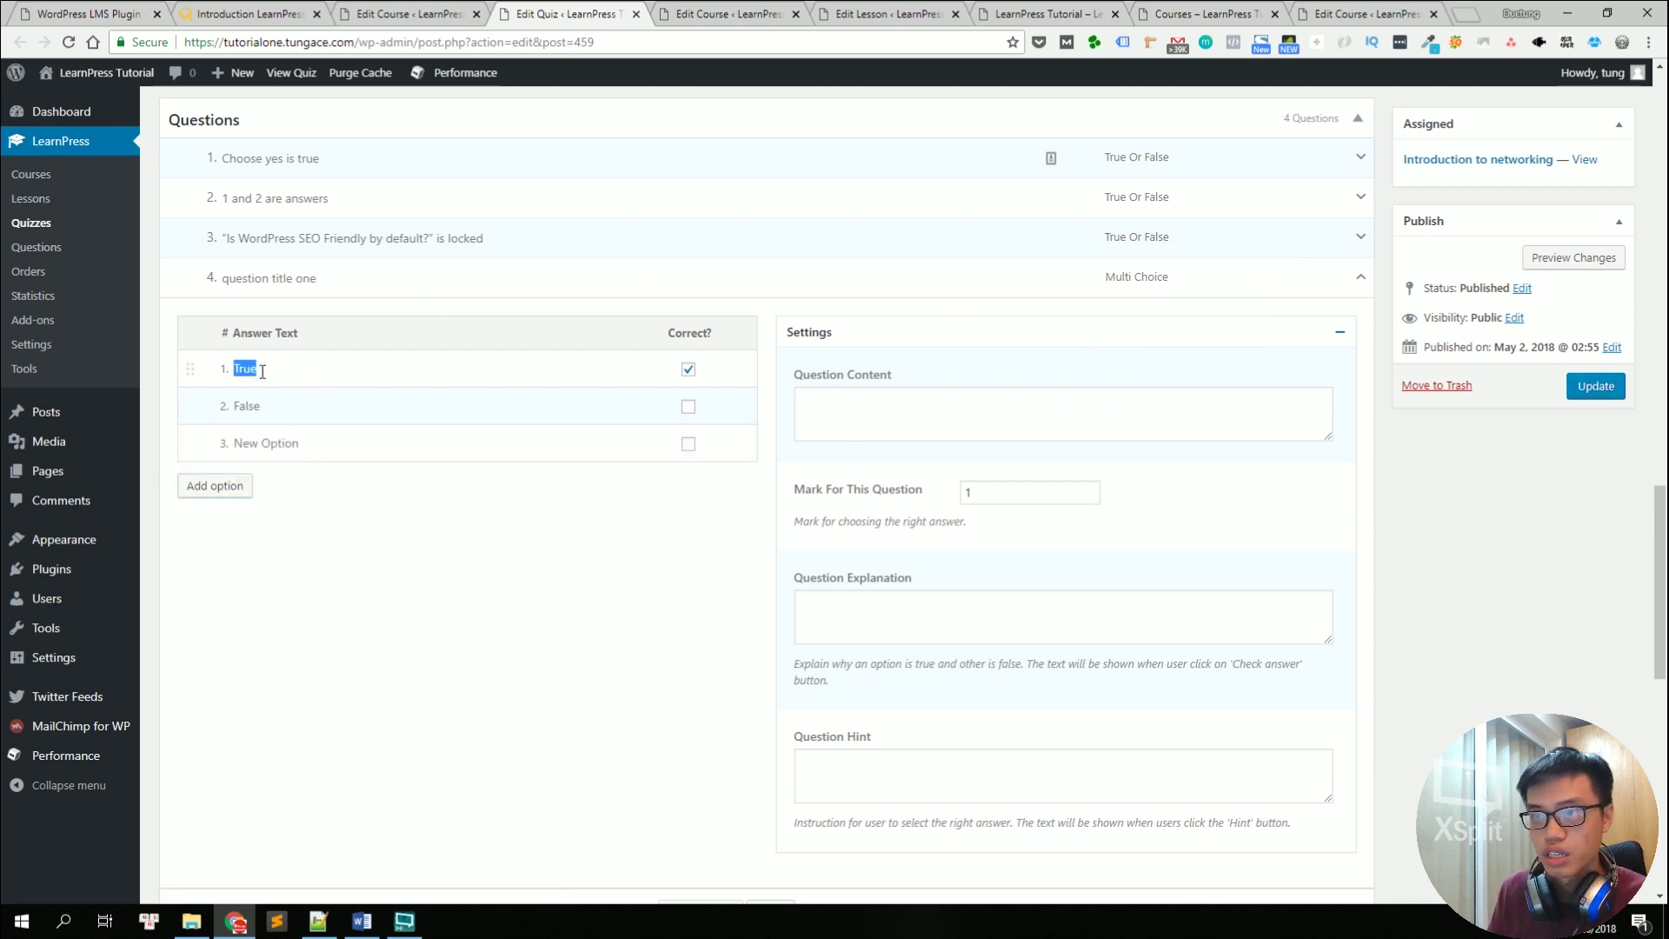
{"action": "left_click_drag", "start_coordinate": [222, 278], "coordinate": [338, 280]}
{"action": "type", "text": "1"}
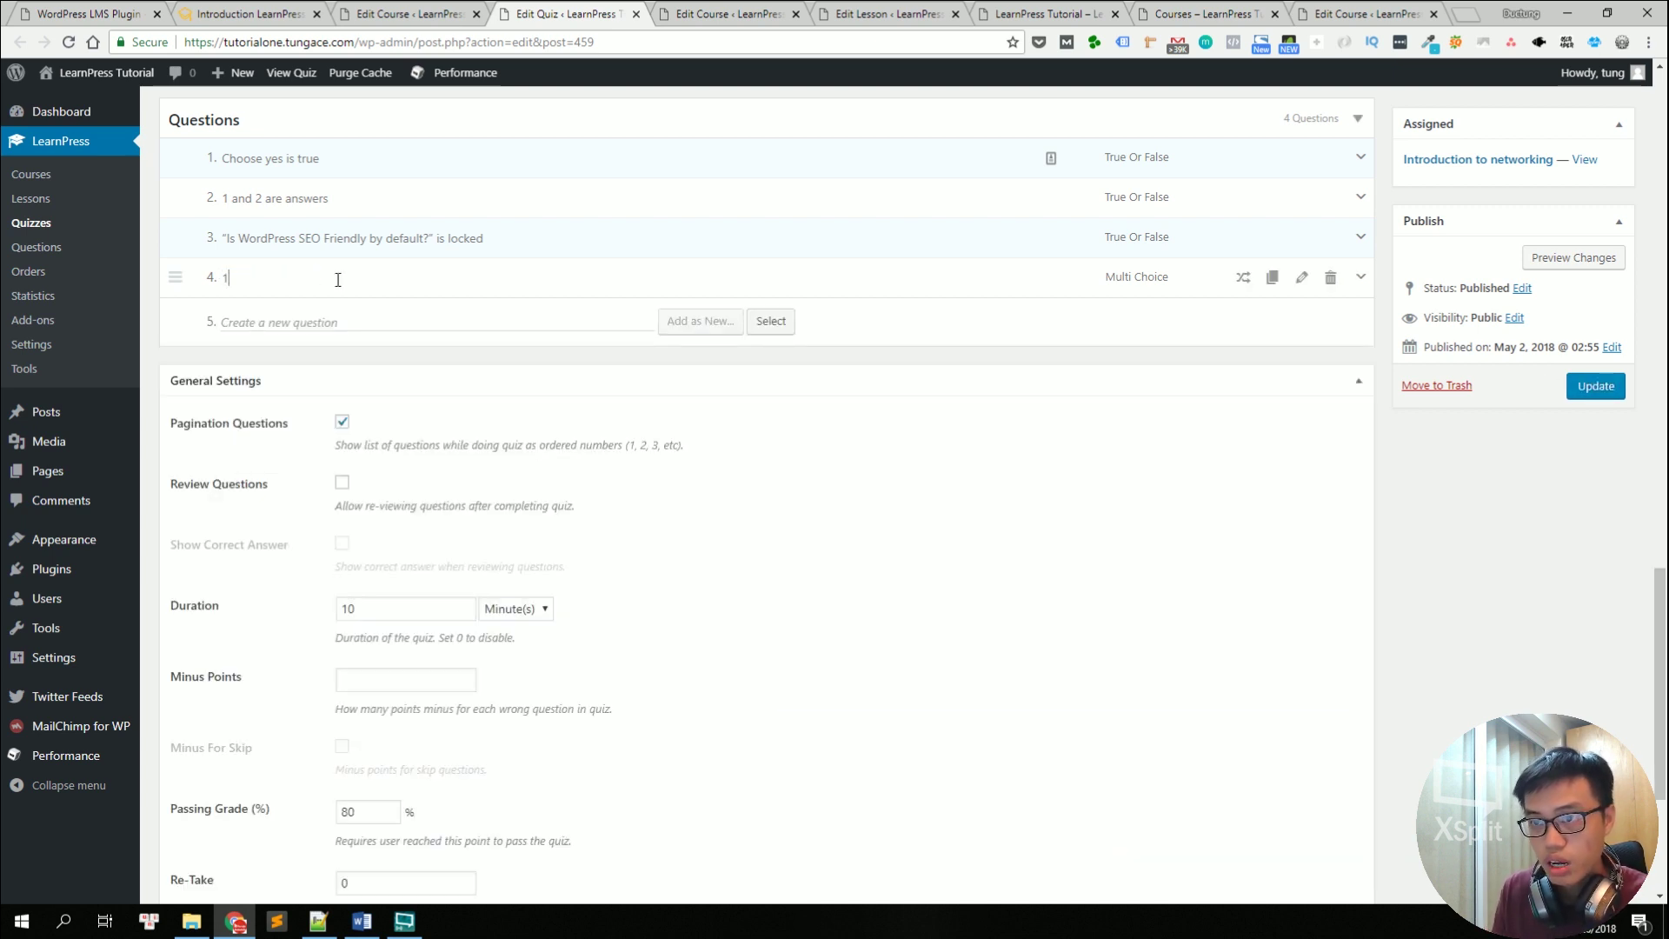
{"action": "type", "text": " + 1 =?"}
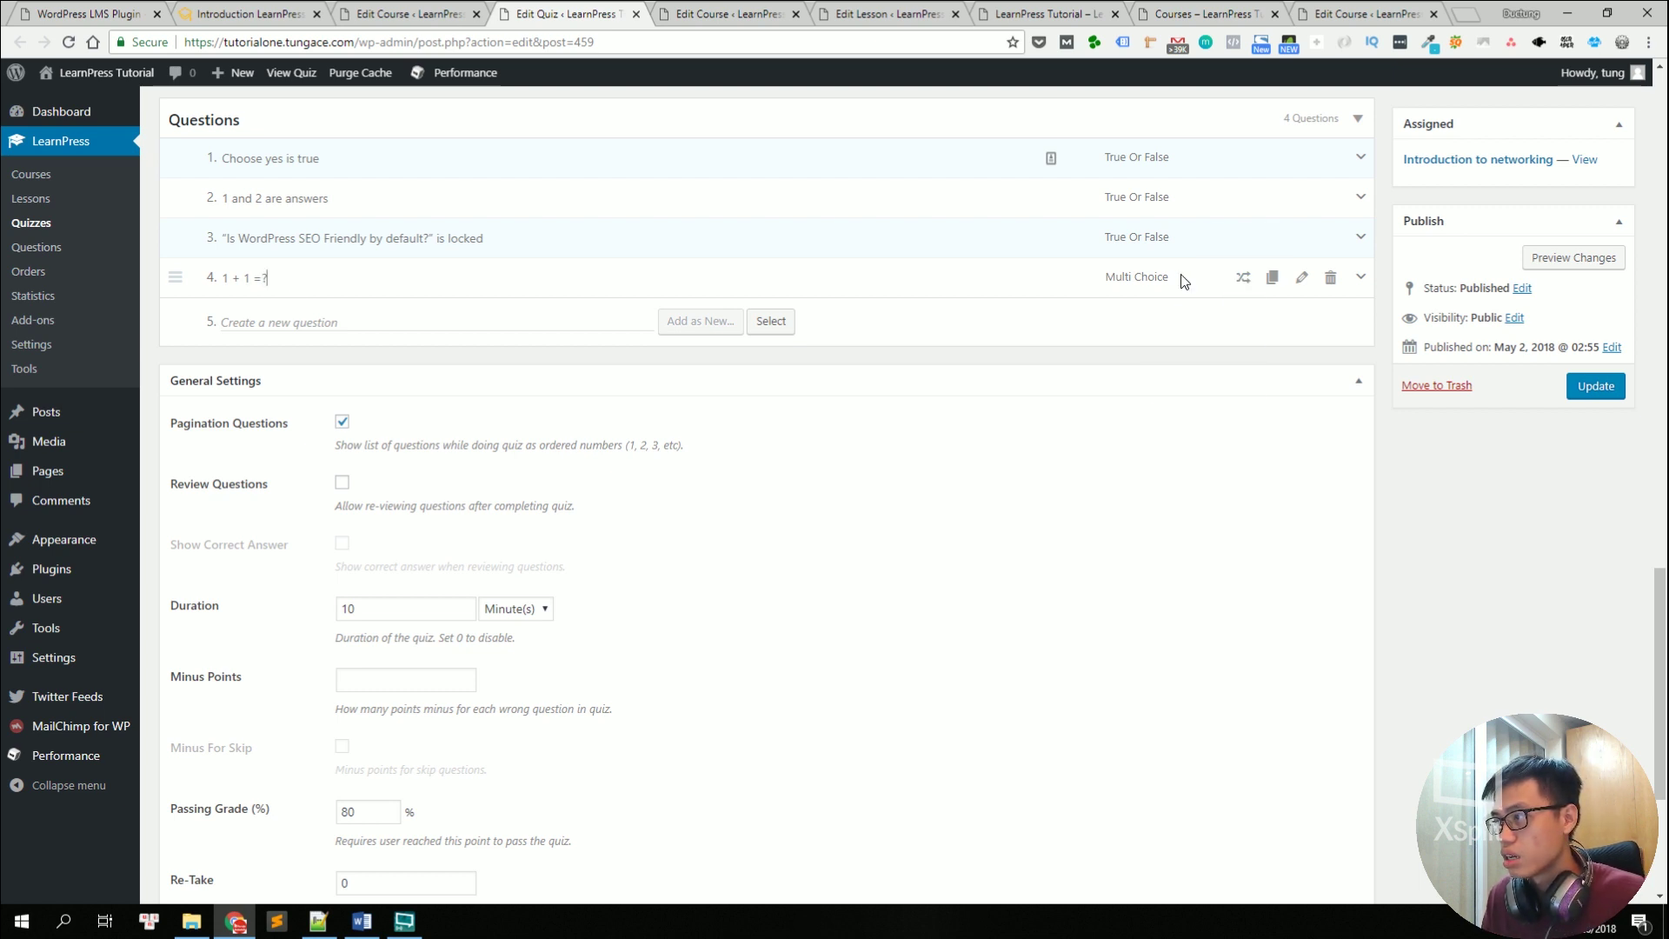
Step: Set the question's three answers to two, three and four
{"action": "left_click", "coordinate": [1360, 277]}
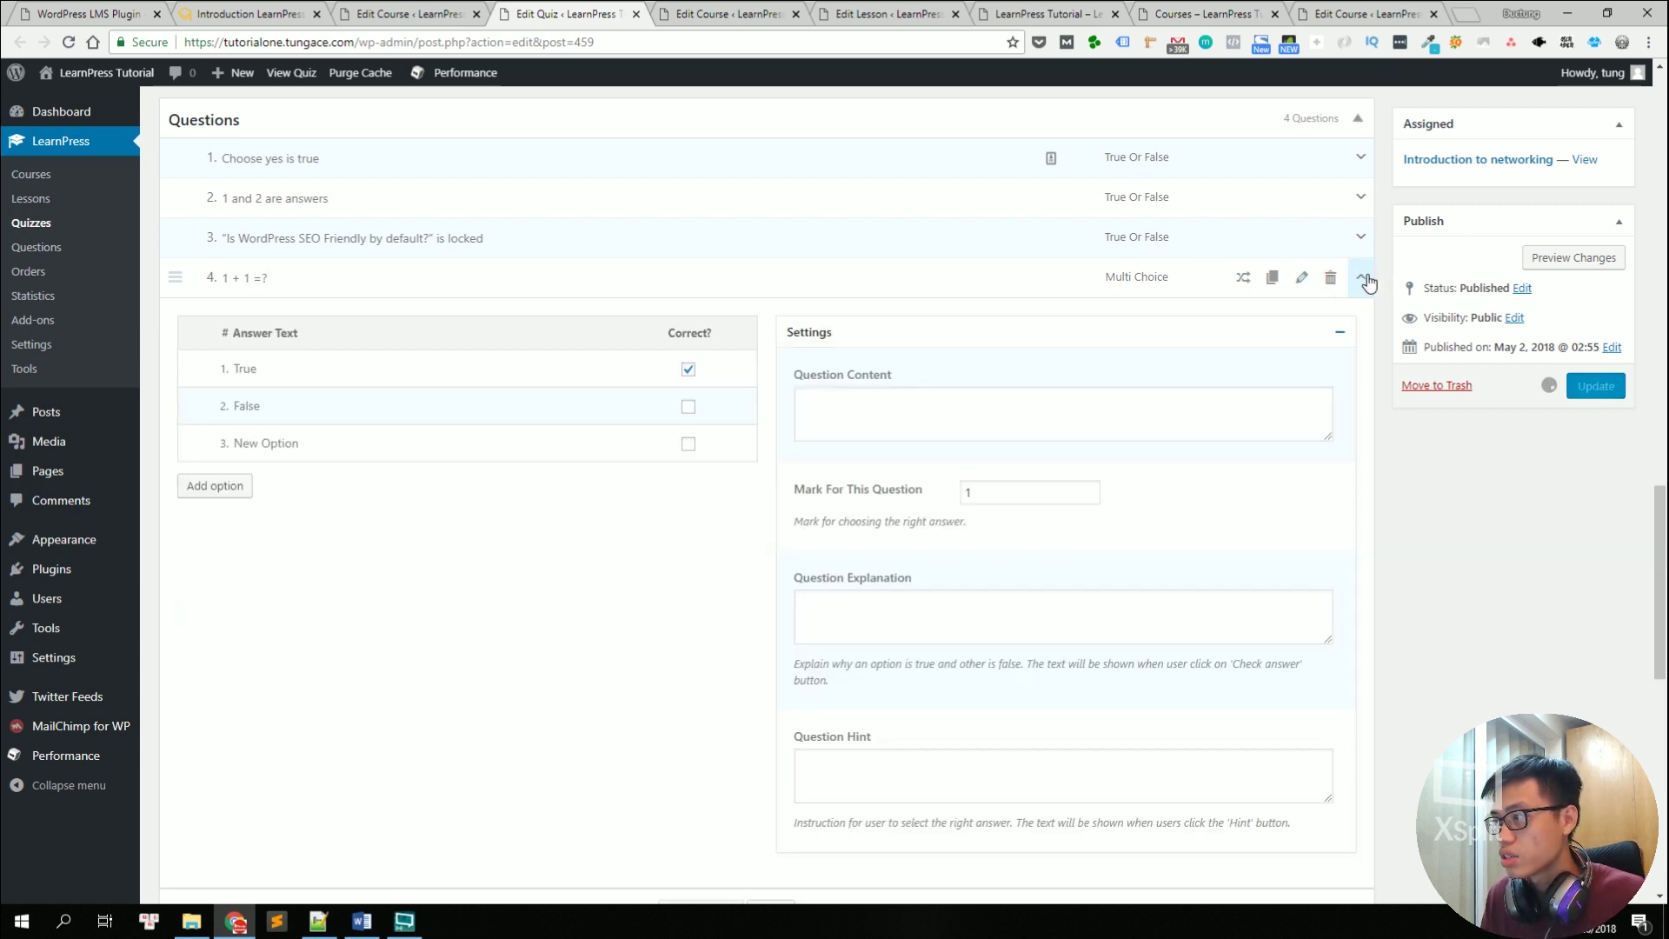
{"action": "double_click", "coordinate": [281, 373]}
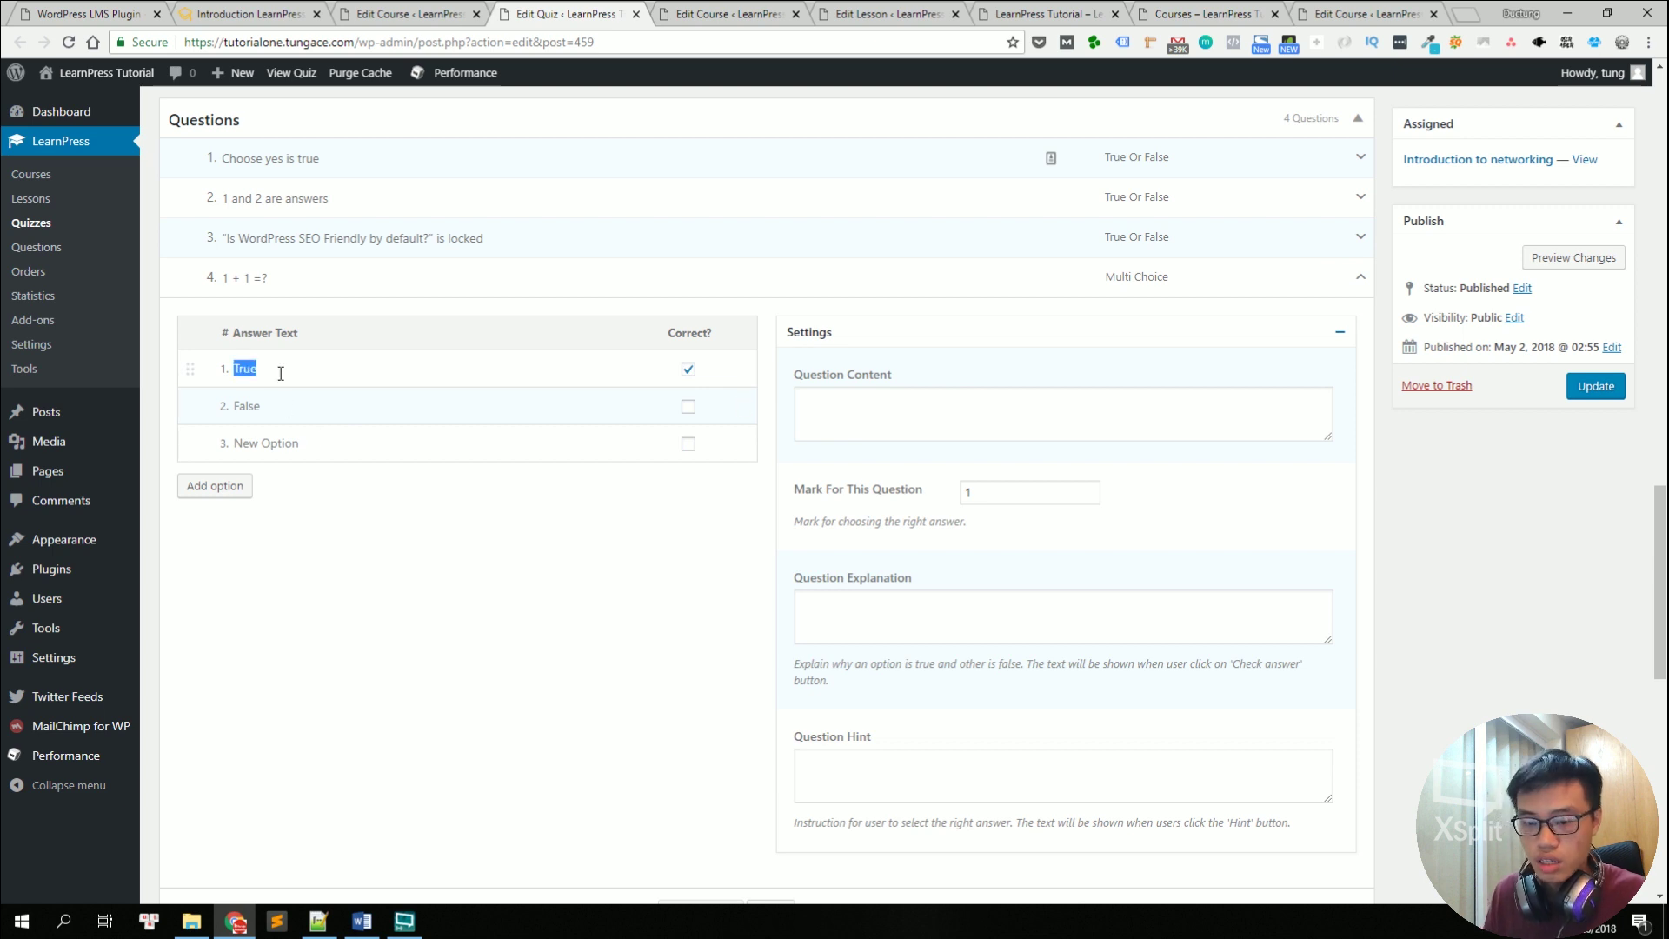
{"action": "type", "text": "2"}
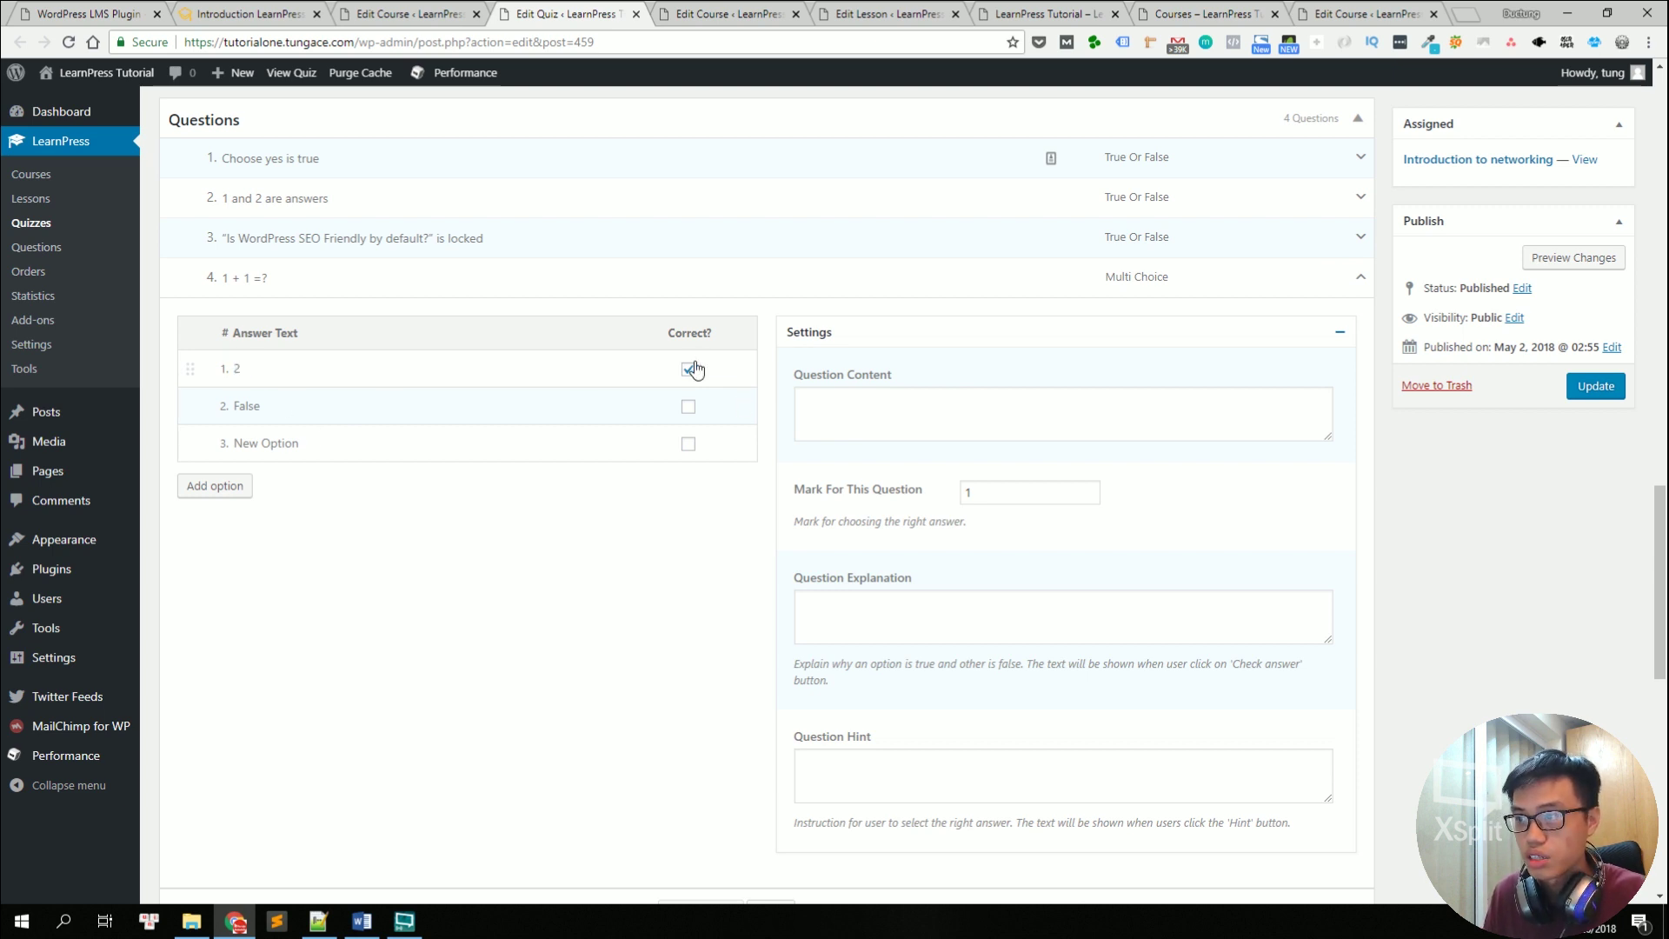
{"action": "double_click", "coordinate": [327, 410]}
{"action": "type", "text": "3"}
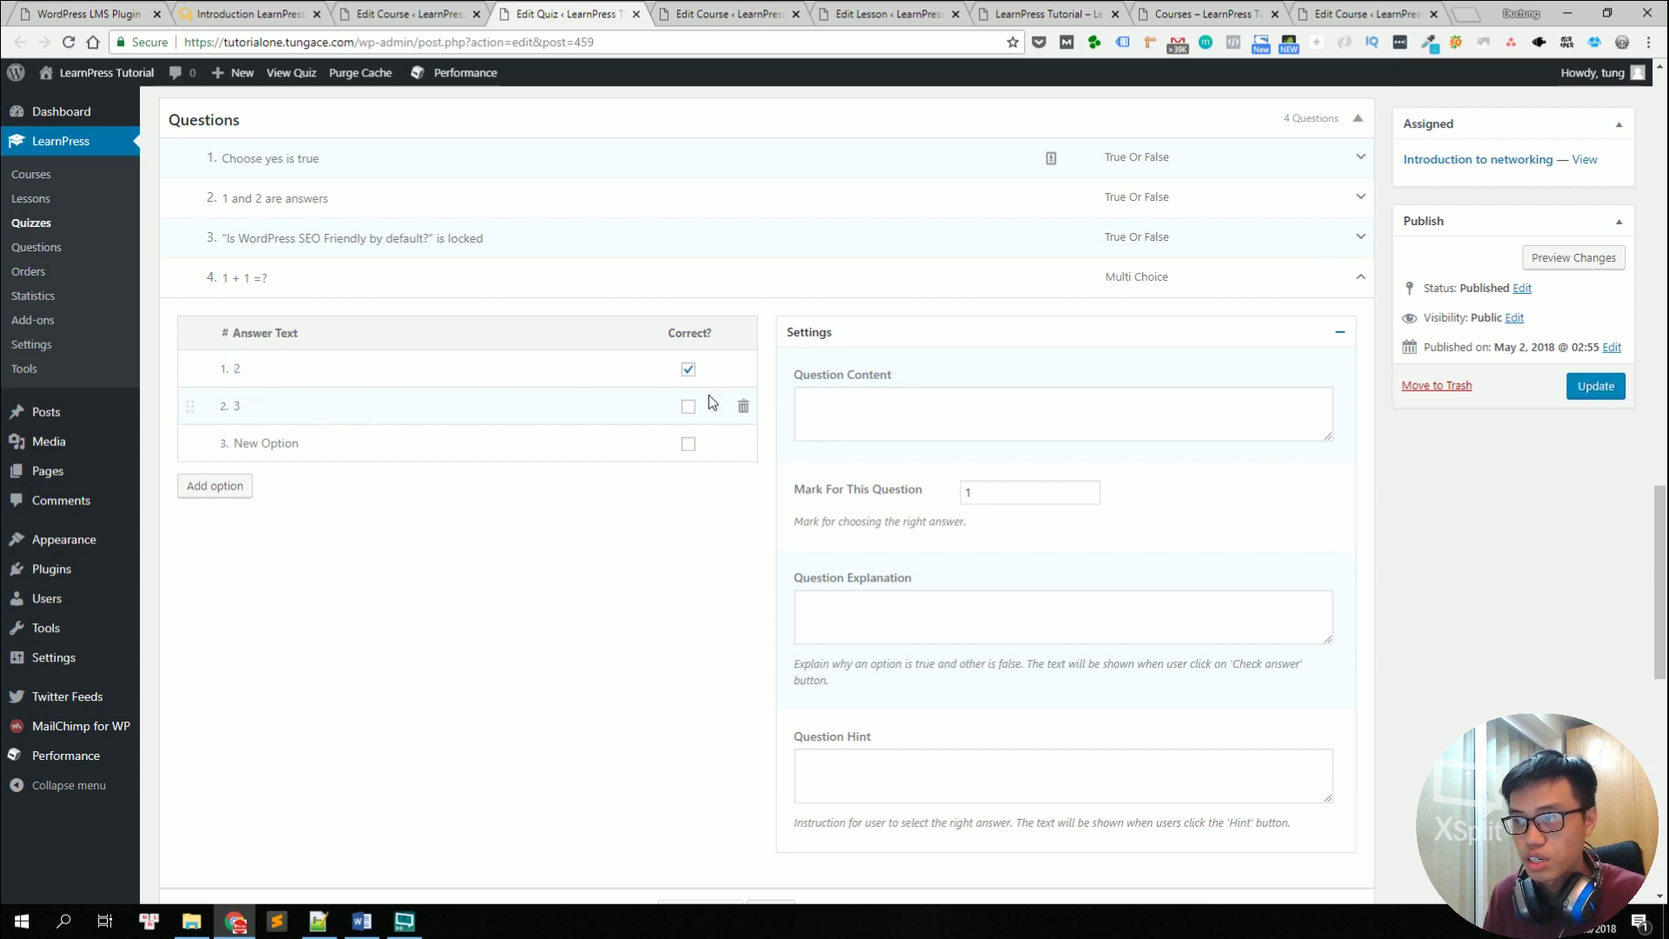
{"action": "double_click", "coordinate": [278, 366]}
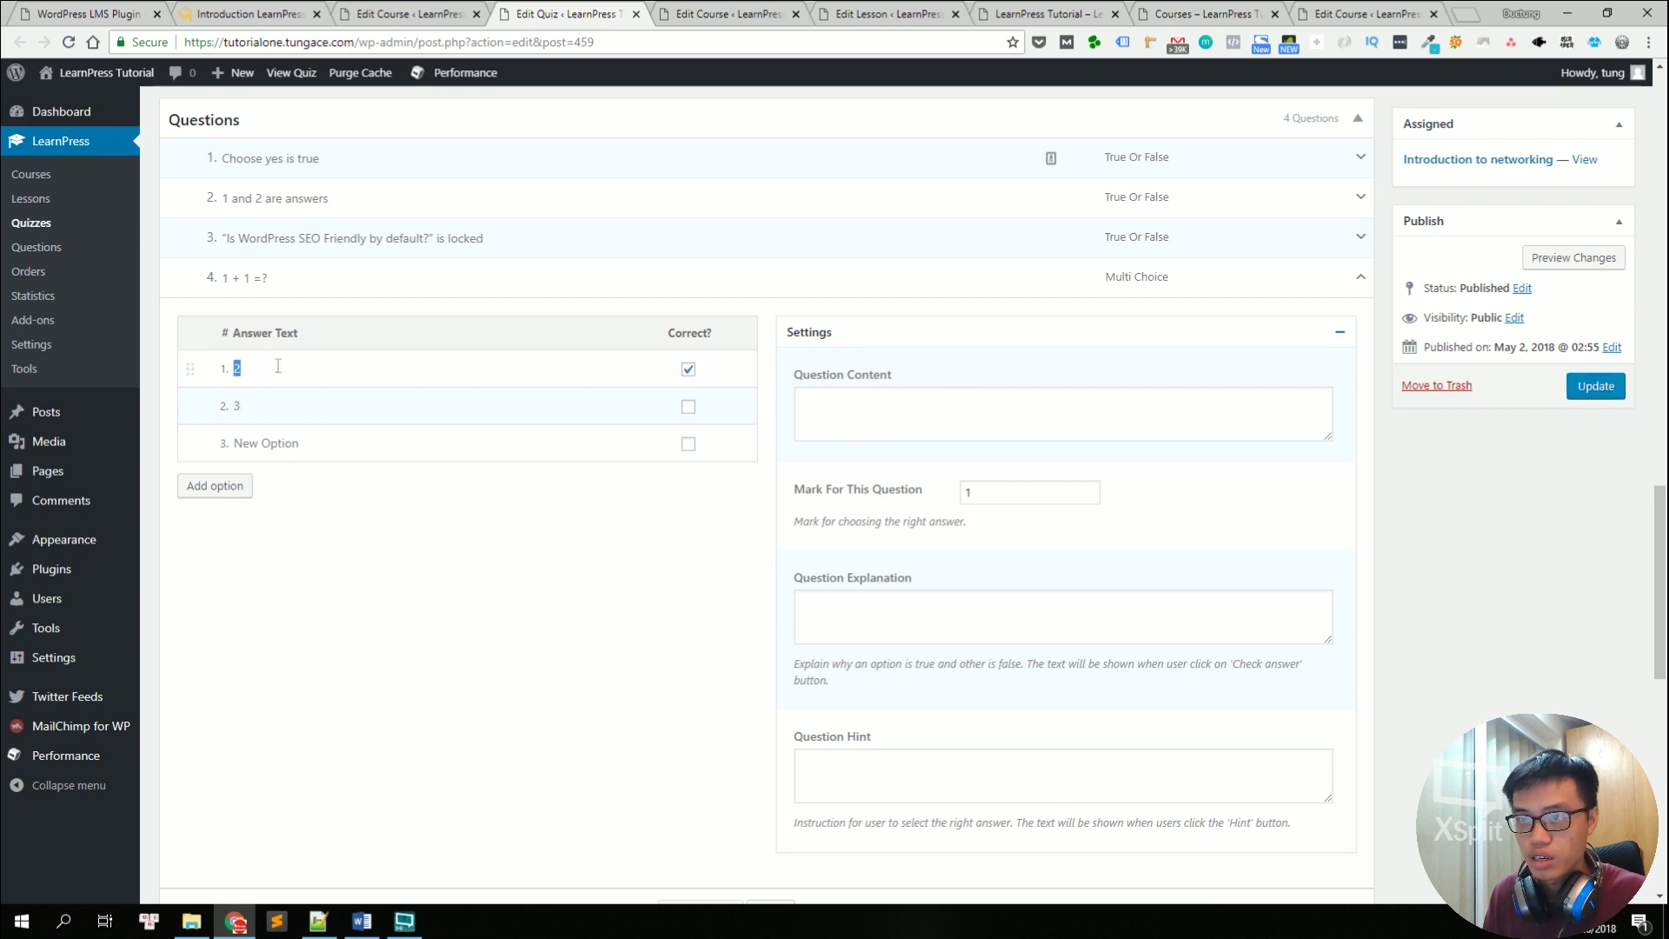
{"action": "type", "text": "two"}
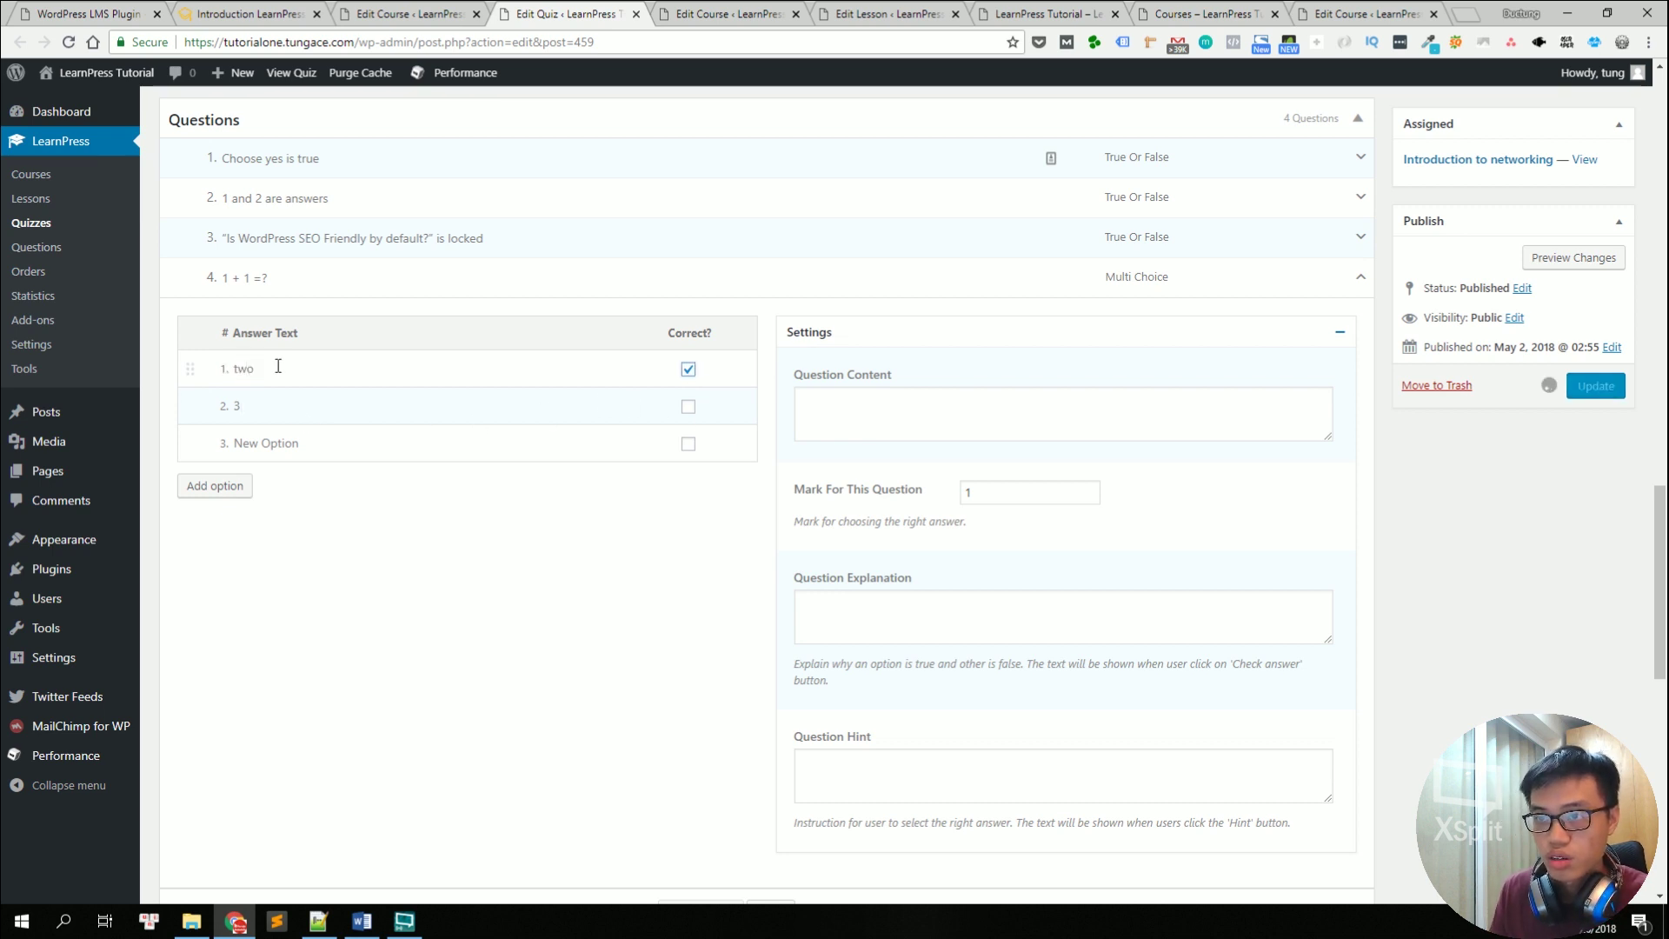
{"action": "double_click", "coordinate": [272, 405]}
{"action": "type", "text": "three"}
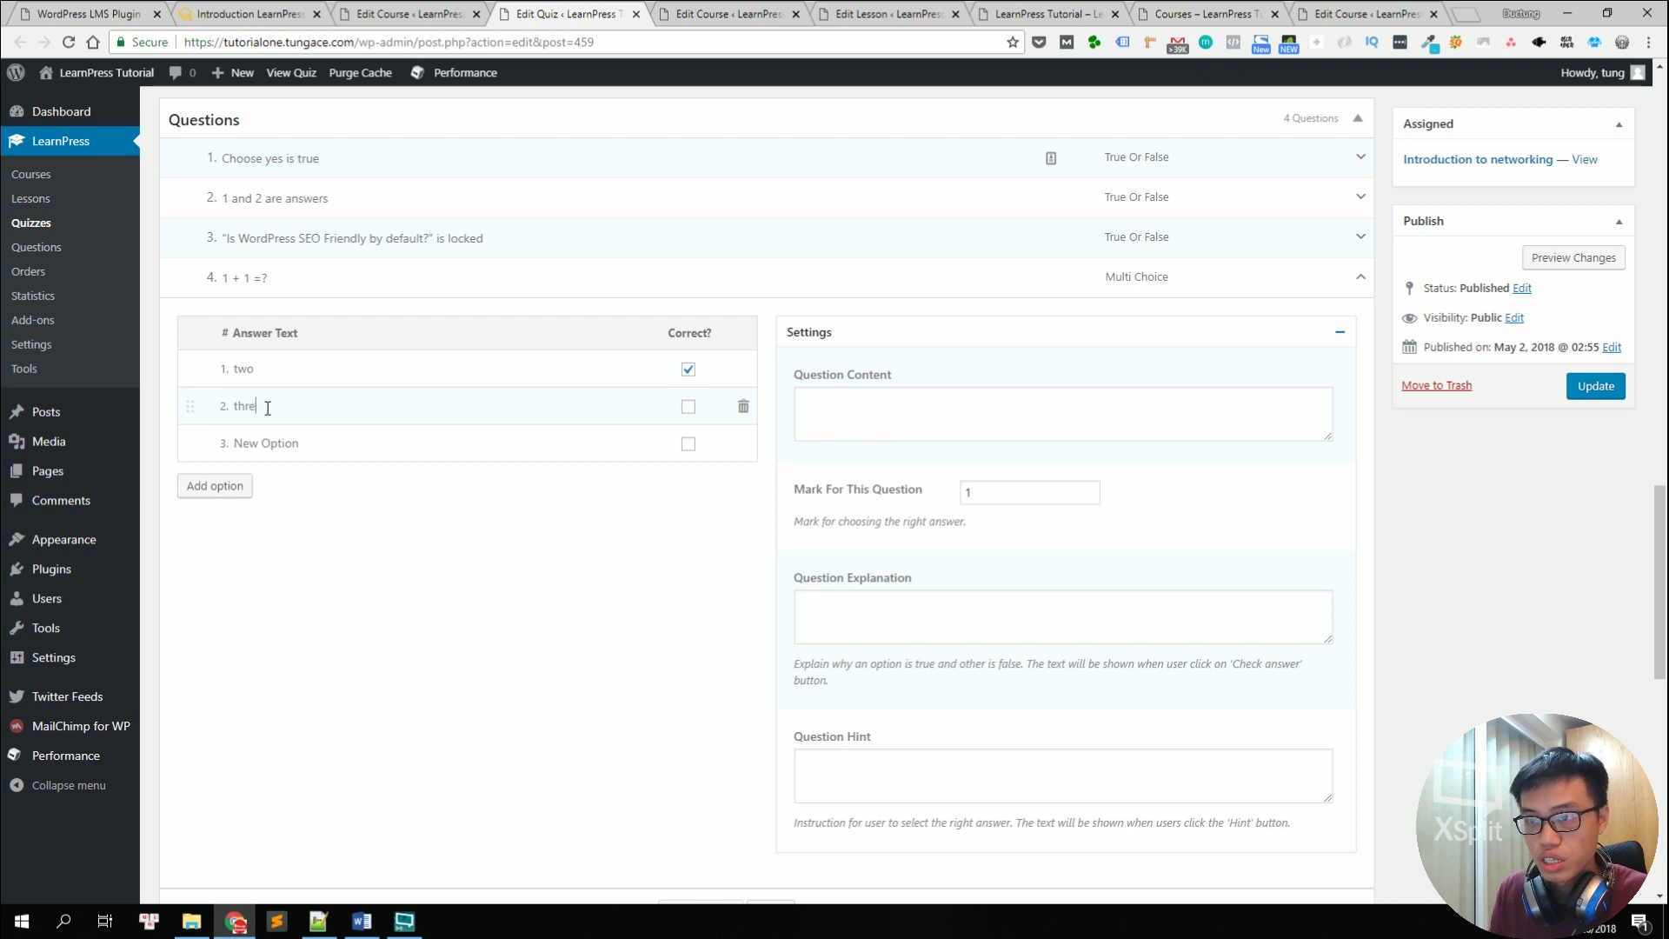
{"action": "triple_click", "coordinate": [299, 440]}
{"action": "type", "text": "four"}
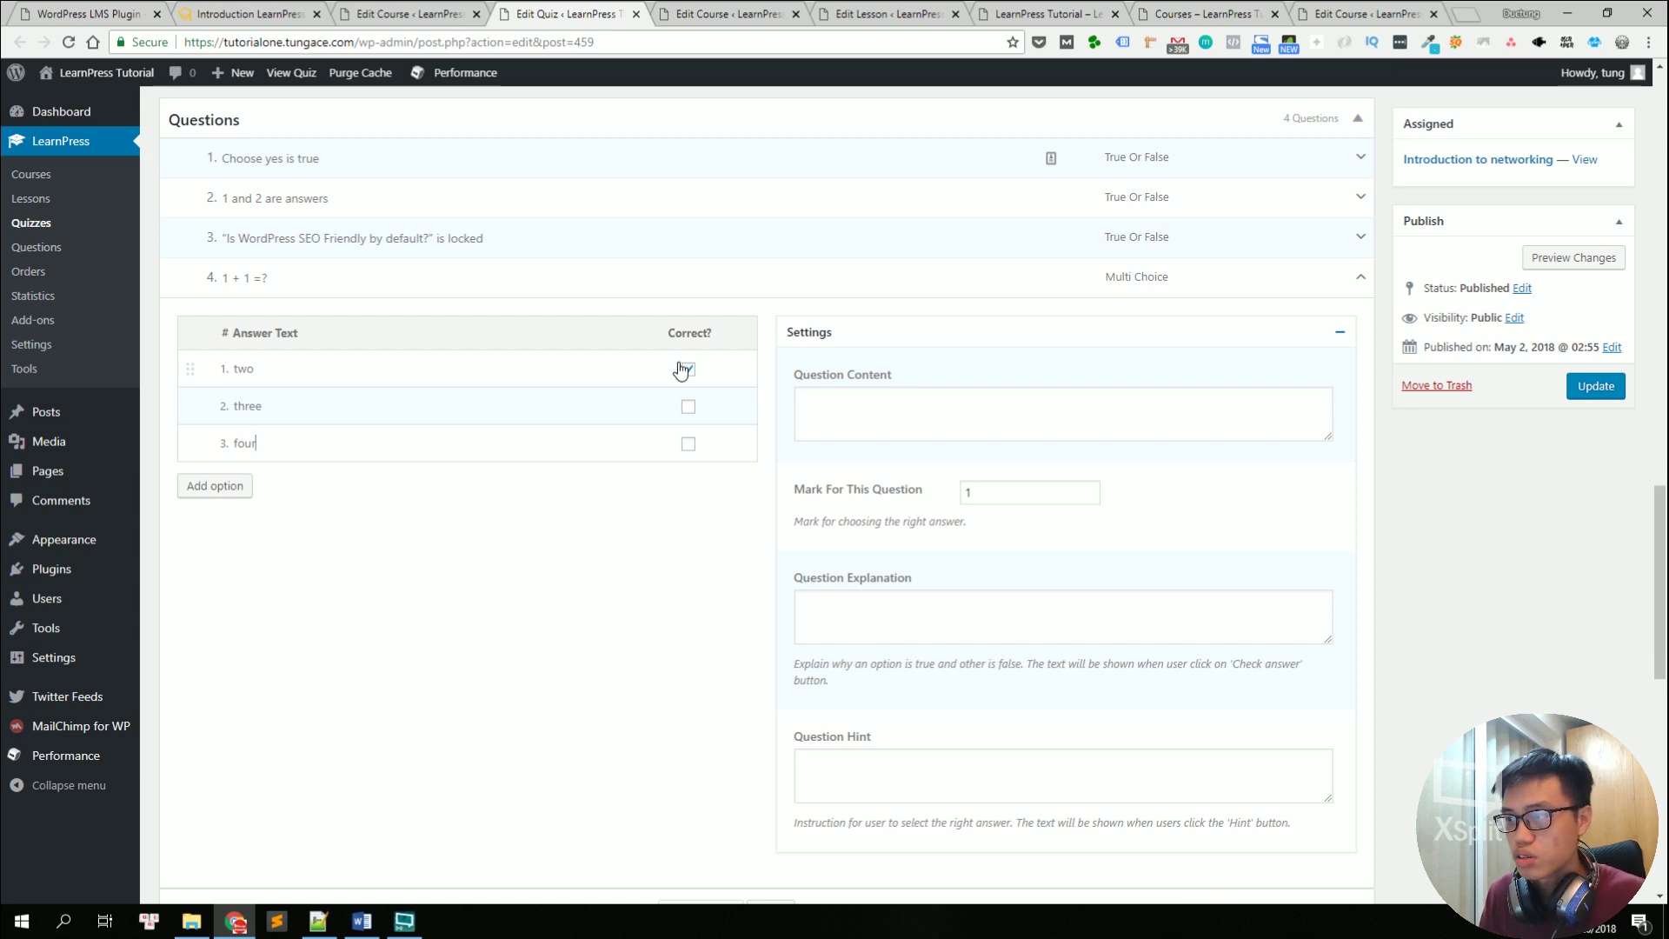
Step: Enter 'tick on the correct answer of this math question' in the Question Content box
{"action": "left_click", "coordinate": [915, 397]}
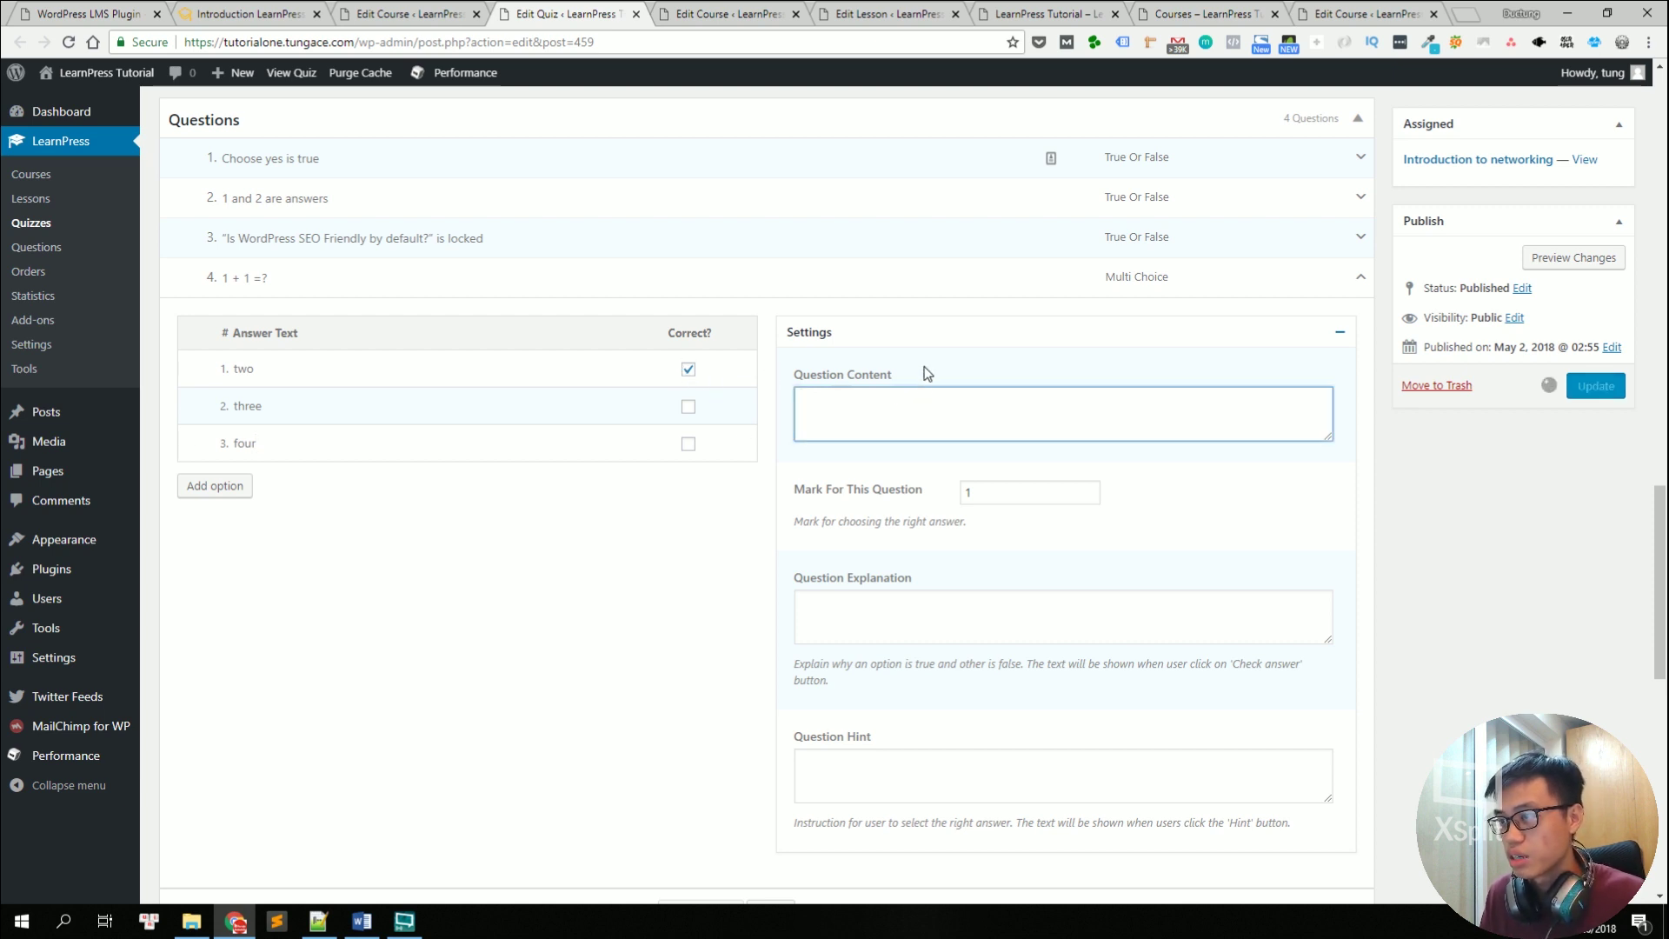
{"action": "left_click", "coordinate": [928, 372]}
{"action": "scroll", "coordinate": [928, 372], "scroll_direction": "down", "scroll_amount": 1}
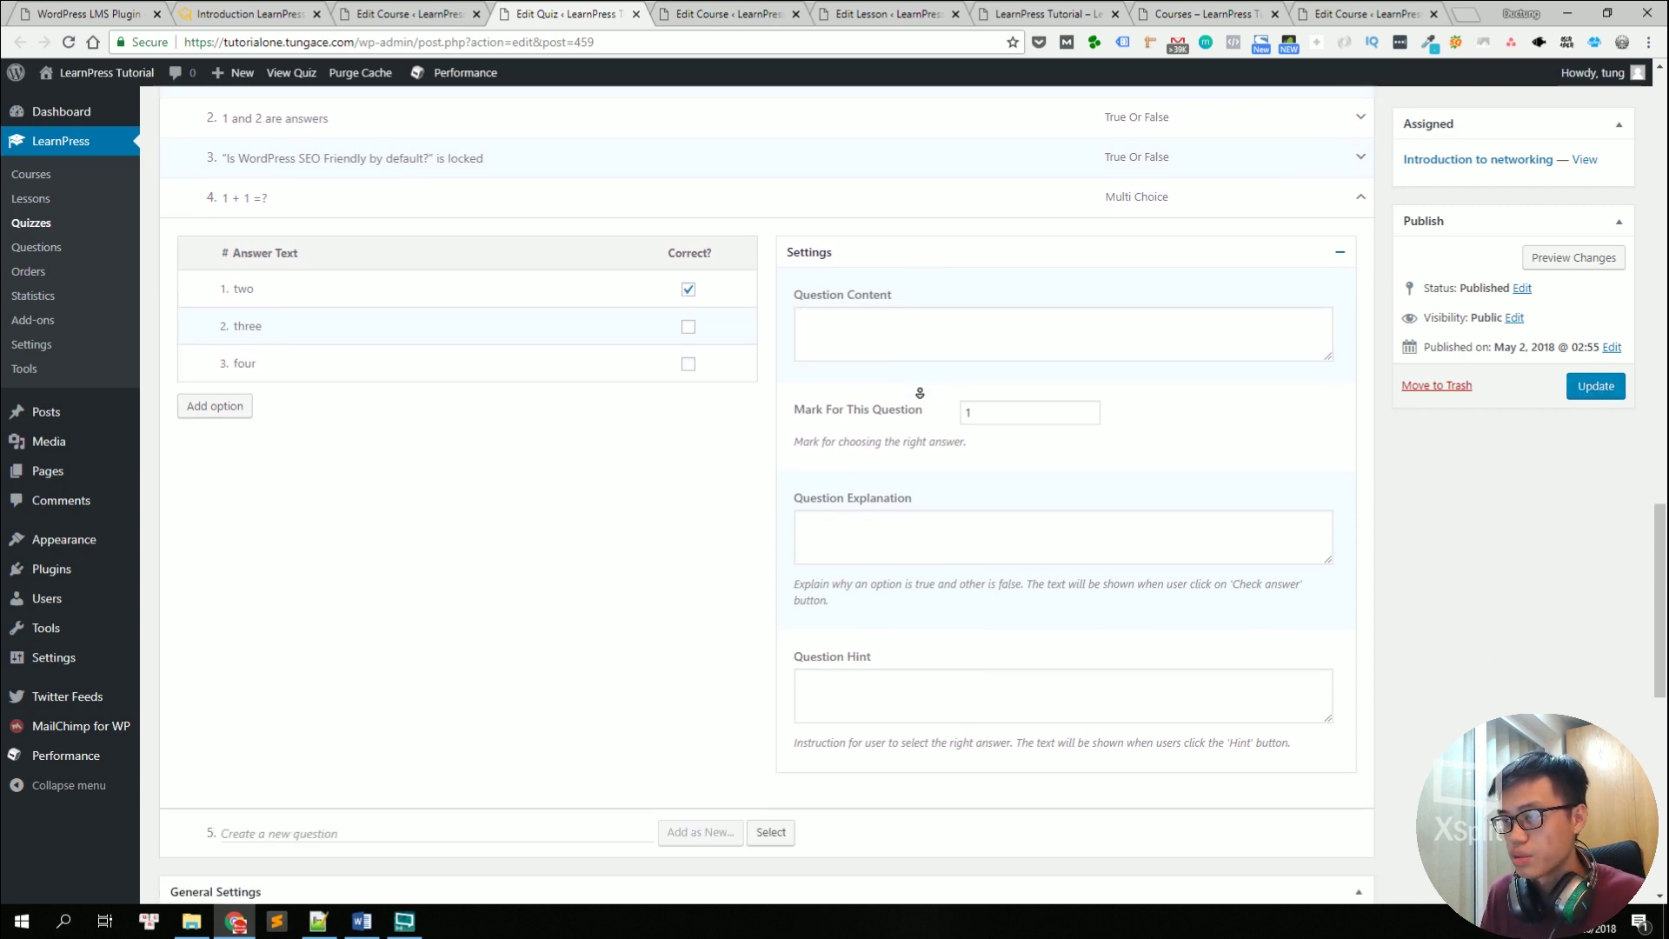
{"action": "left_click", "coordinate": [925, 319]}
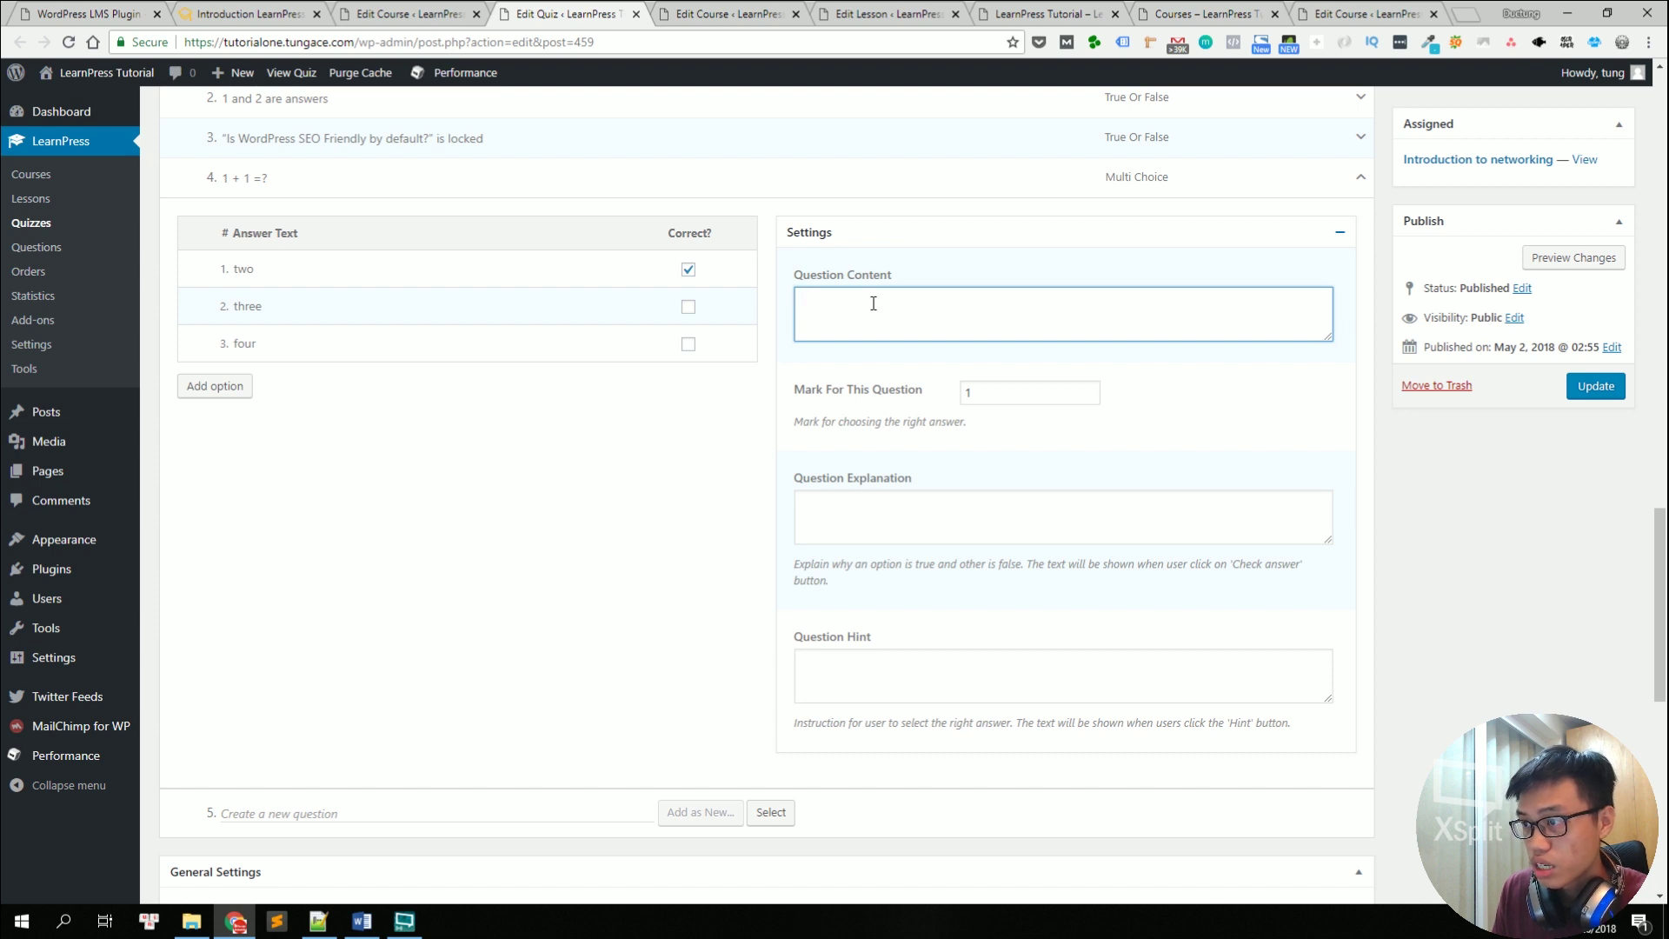
{"action": "type", "text": "tick on the co"}
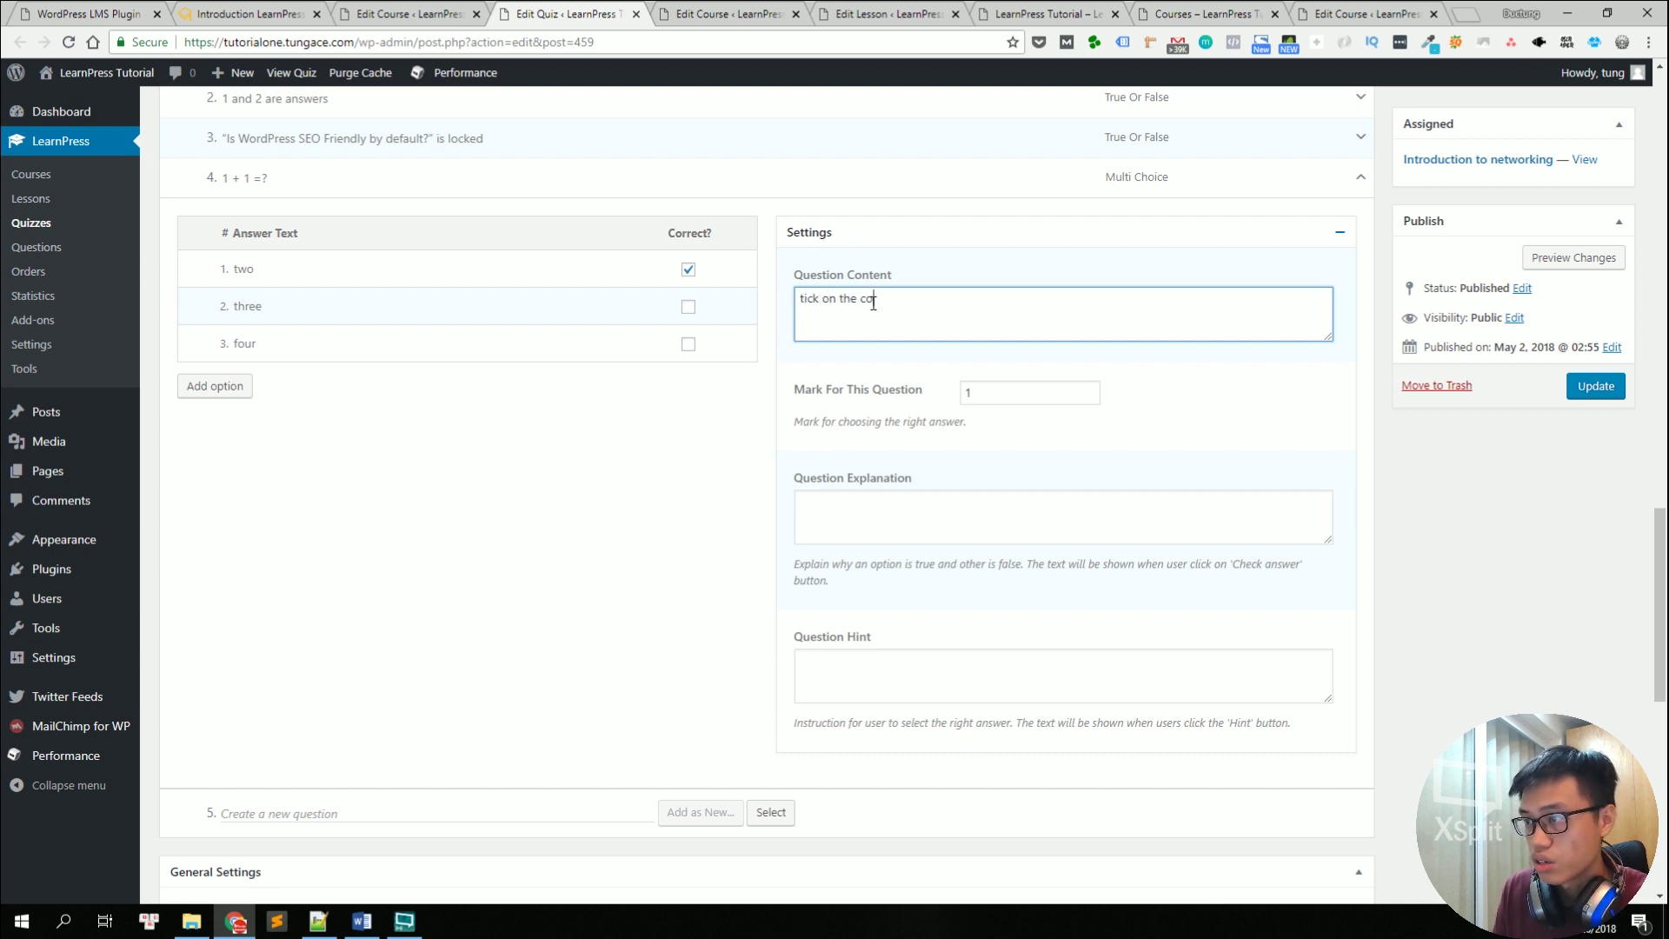
{"action": "type", "text": "rrect answ"}
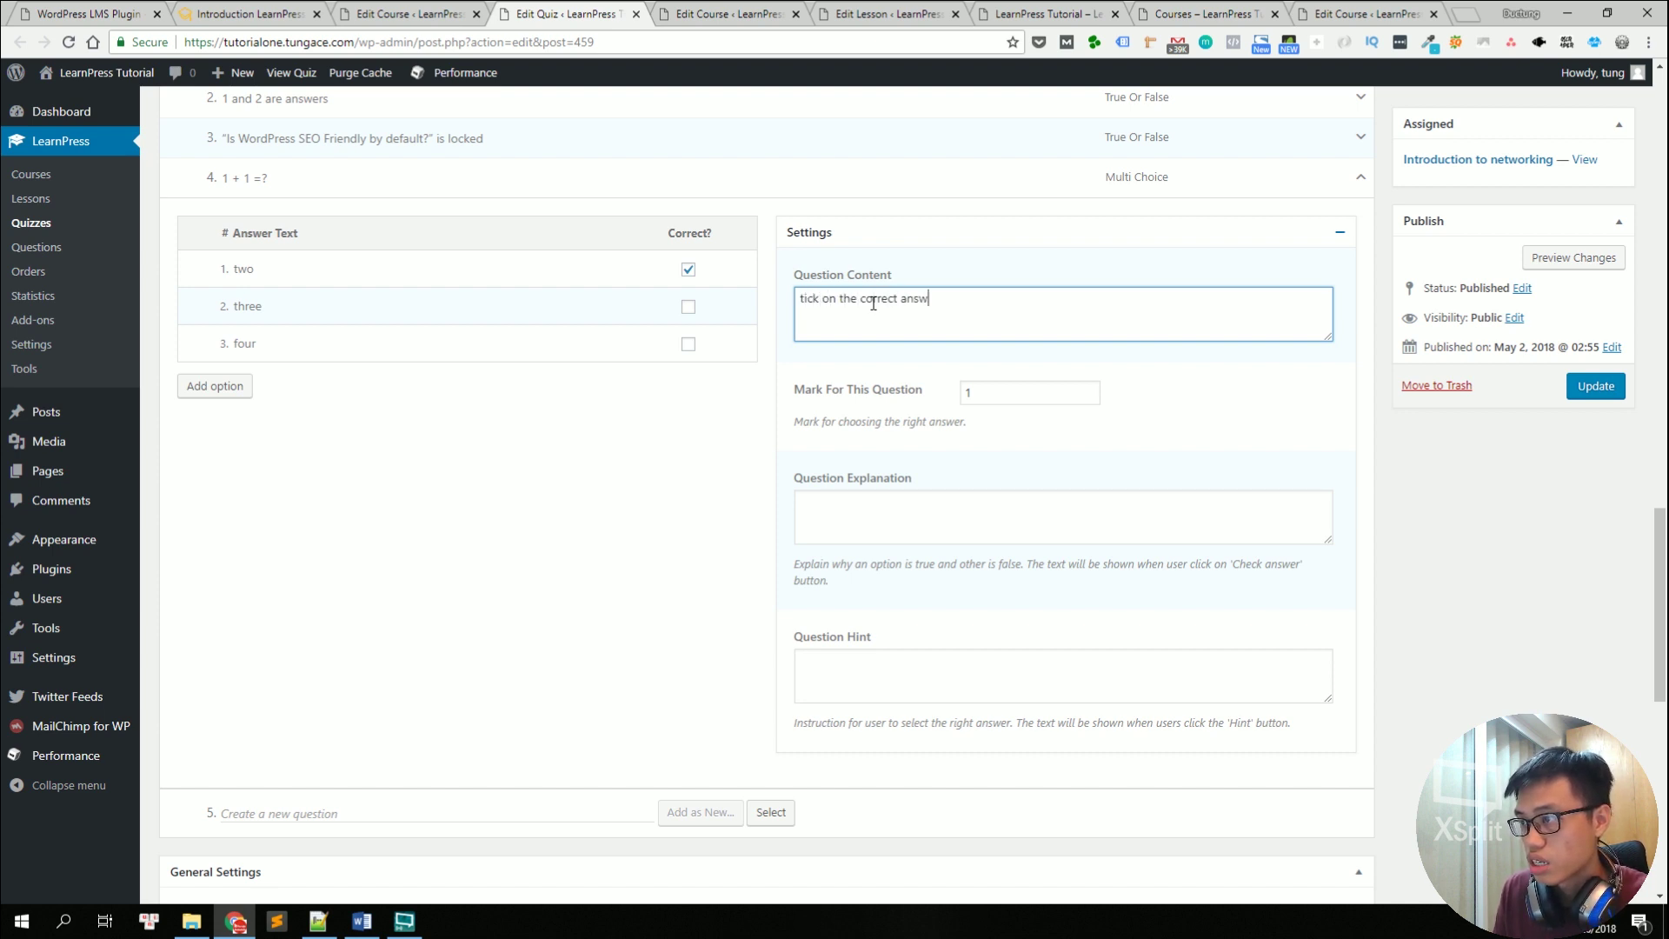
{"action": "type", "text": "er of this mat"}
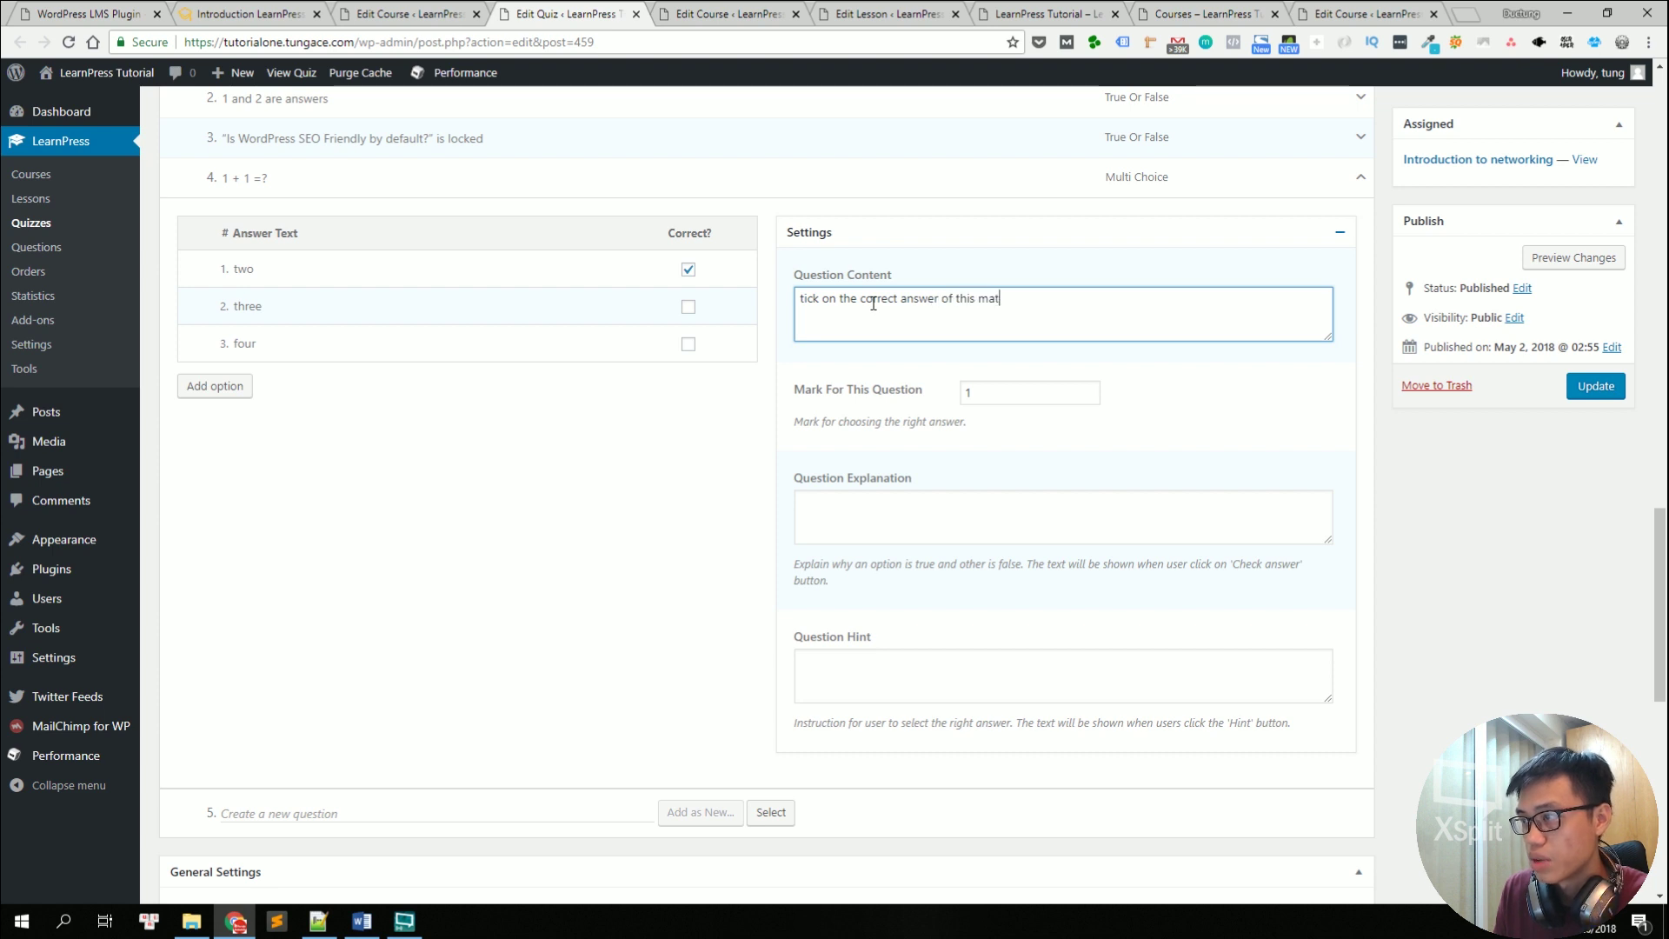
{"action": "type", "text": "h question"}
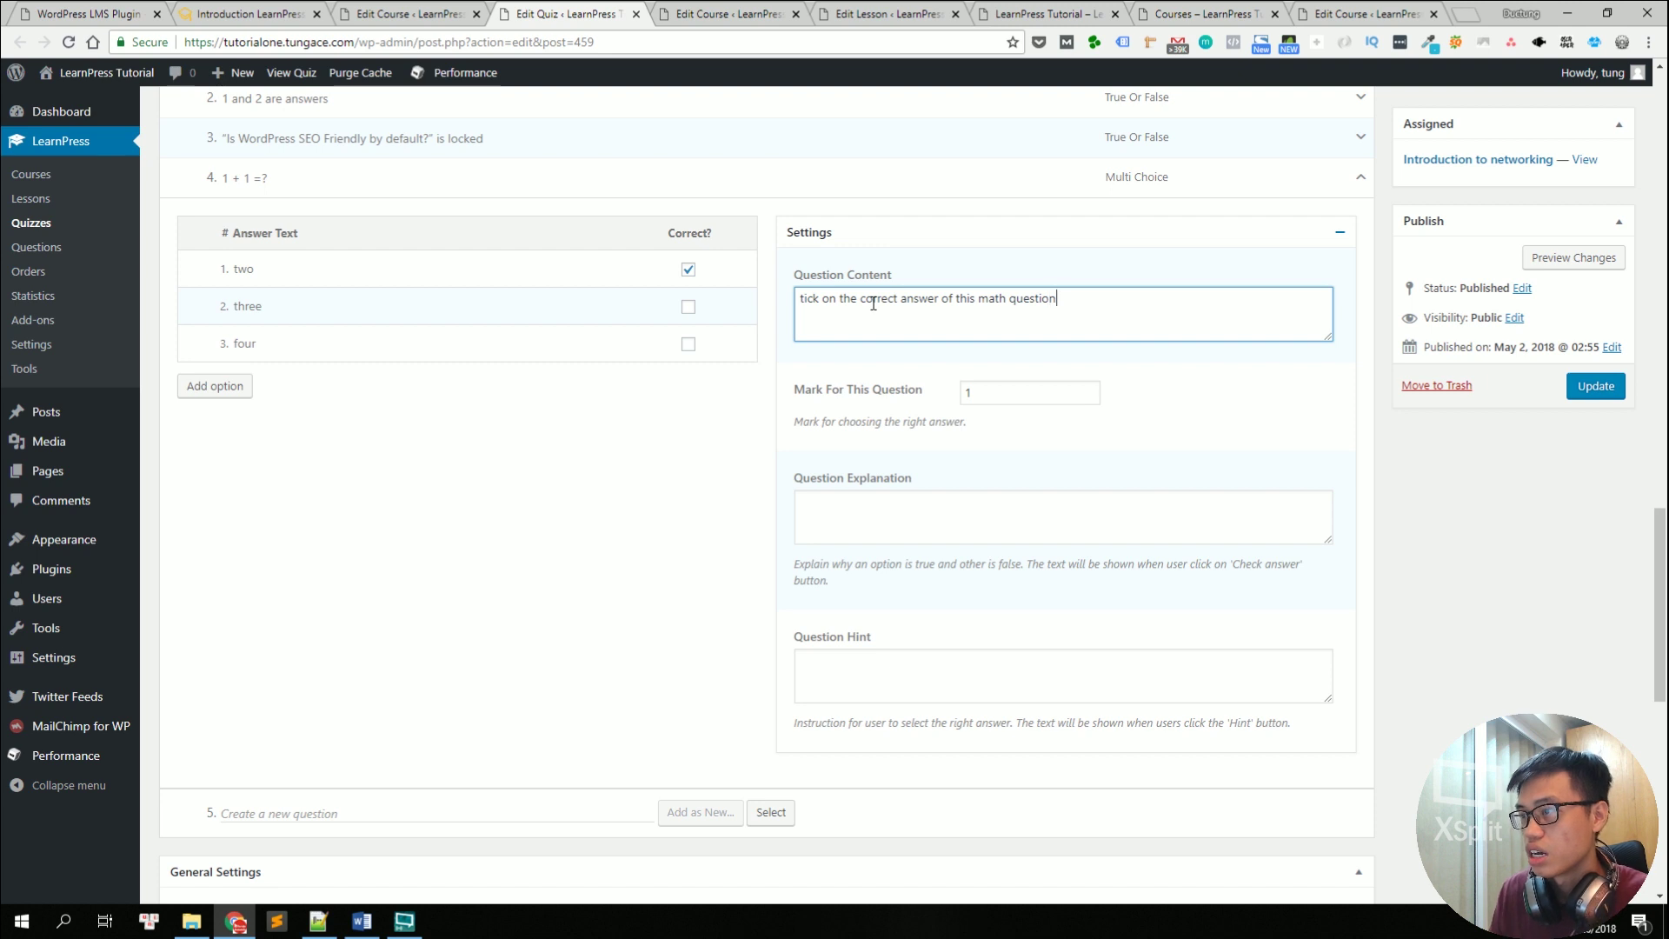
{"action": "left_click", "coordinate": [896, 418]}
Step: Bring the question's explanation field into view and place the caret in it
{"action": "scroll", "coordinate": [896, 418], "scroll_direction": "up", "scroll_amount": 2}
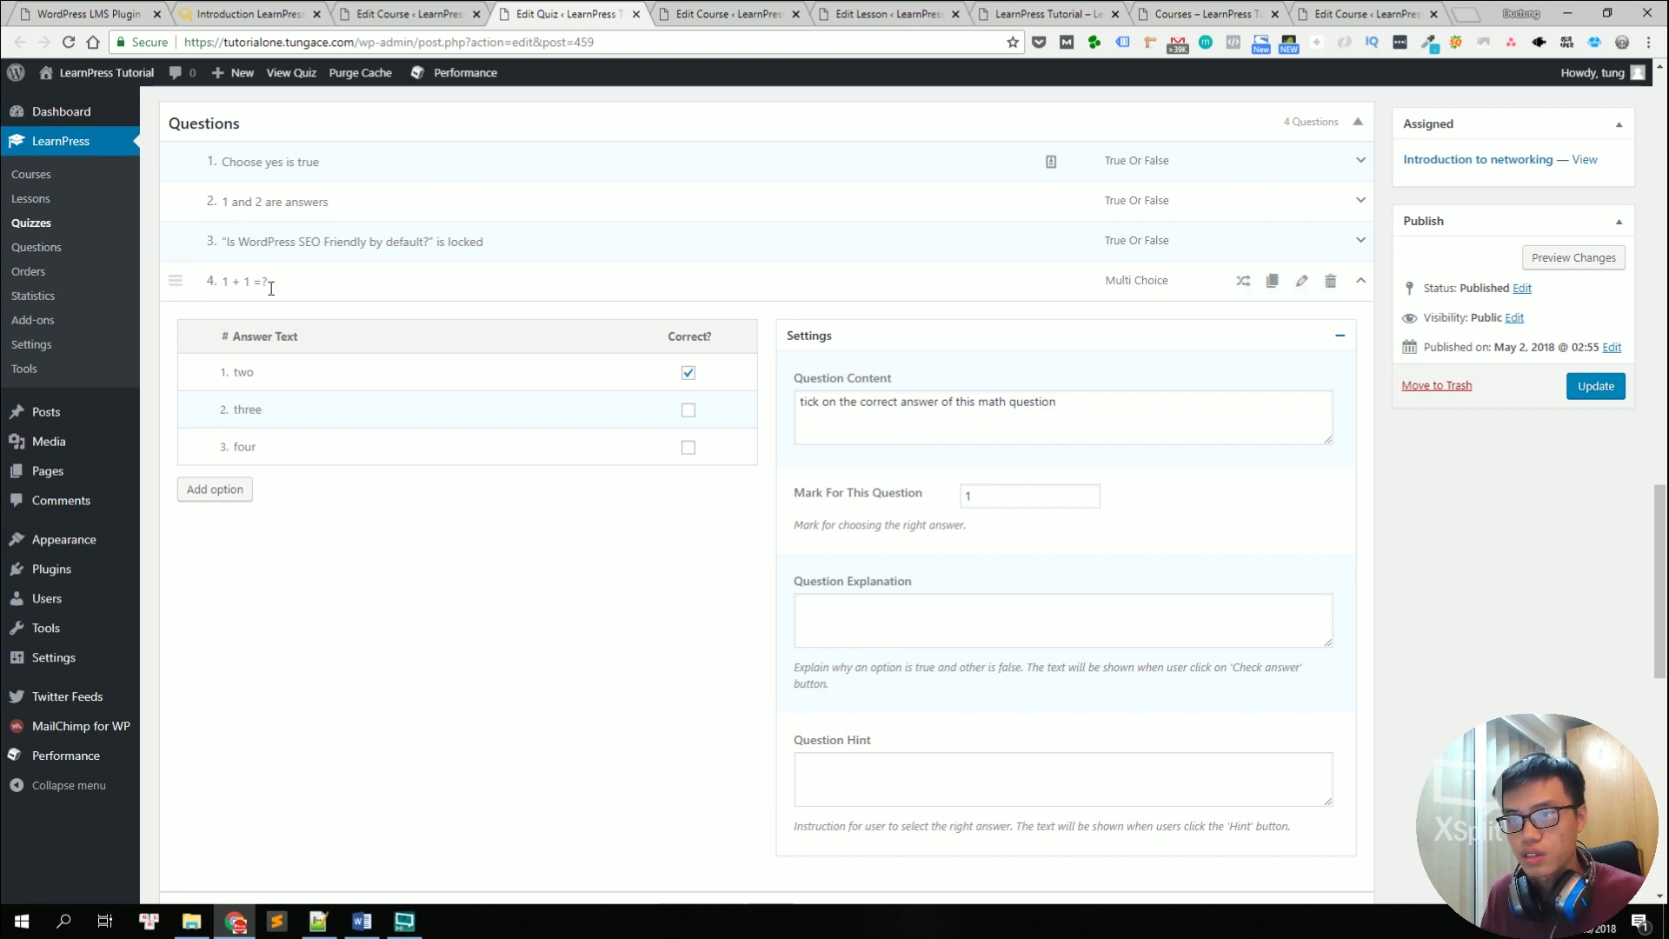
{"action": "middle_click", "coordinate": [612, 612]}
{"action": "scroll", "coordinate": [613, 612], "scroll_direction": "down", "scroll_amount": 2}
{"action": "left_click", "coordinate": [904, 510]}
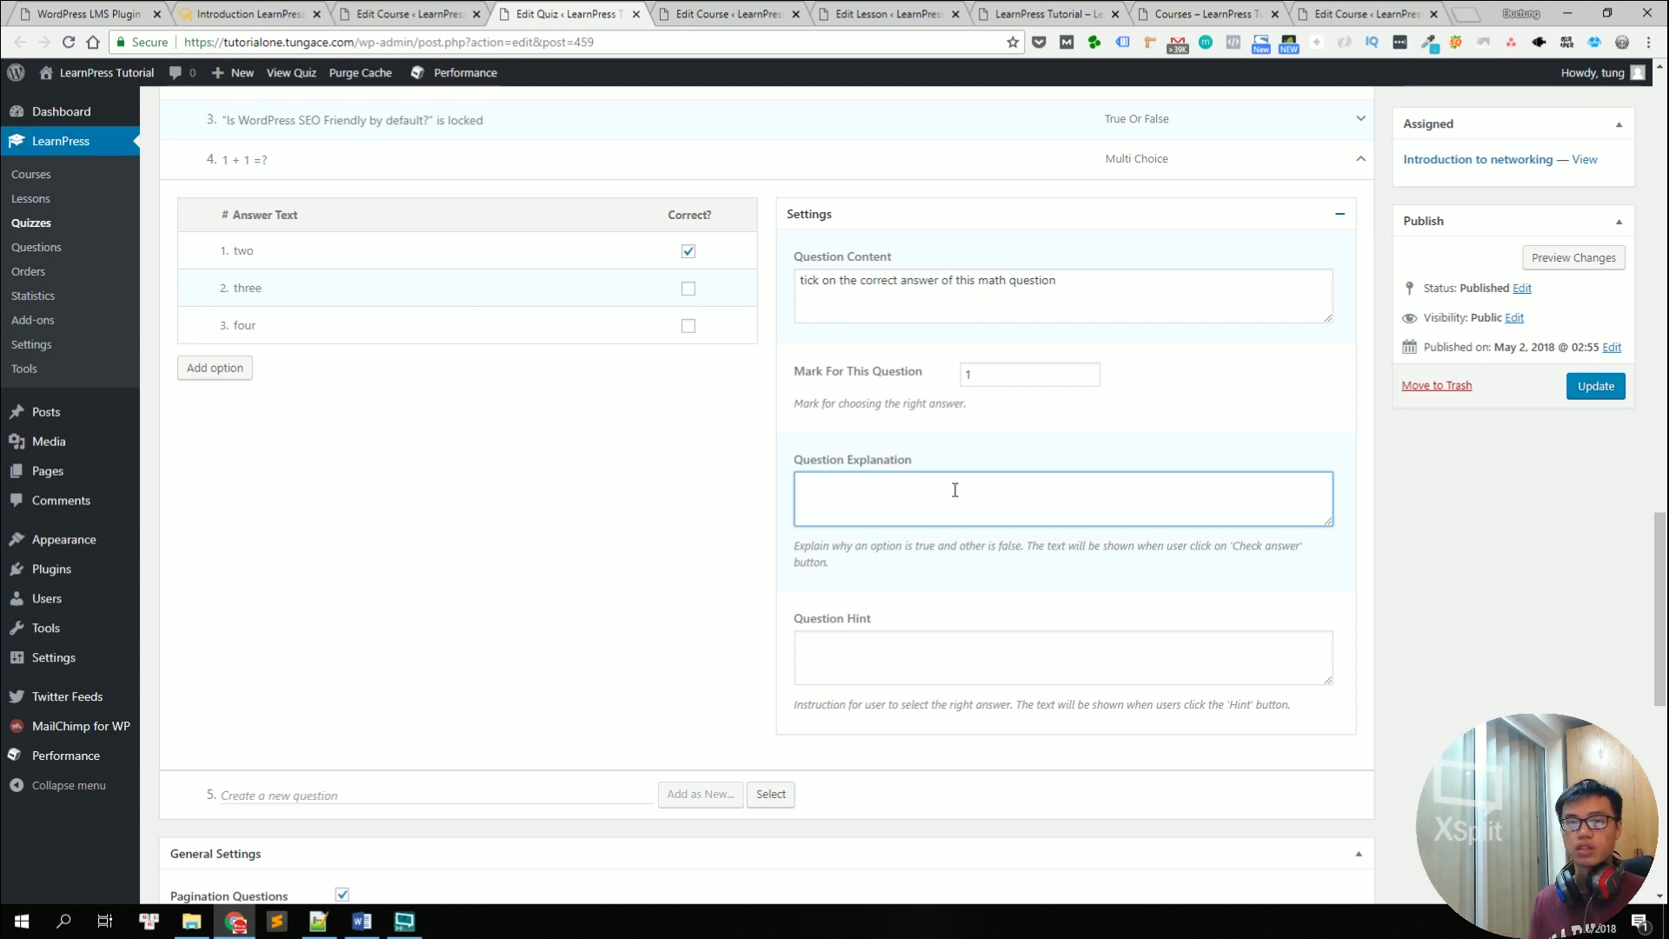
Step: Enable Review Questions in the quiz's General Settings, leaving Show Correct Answer unchecked
{"action": "middle_click", "coordinate": [811, 589]}
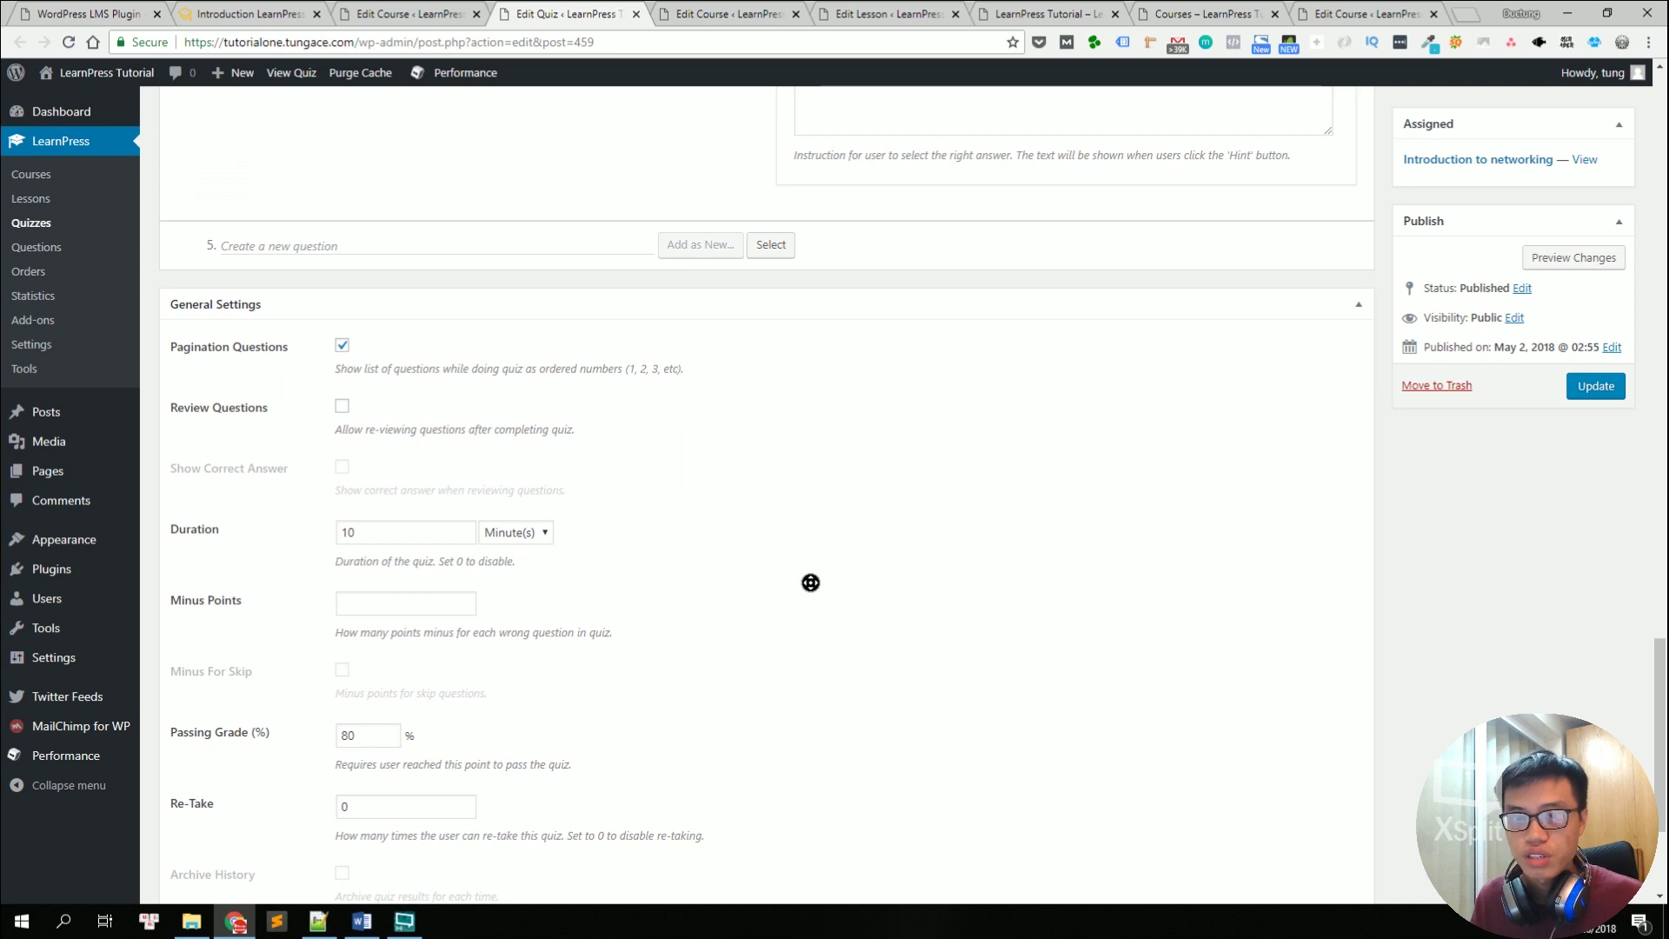
{"action": "left_click", "coordinate": [362, 921]}
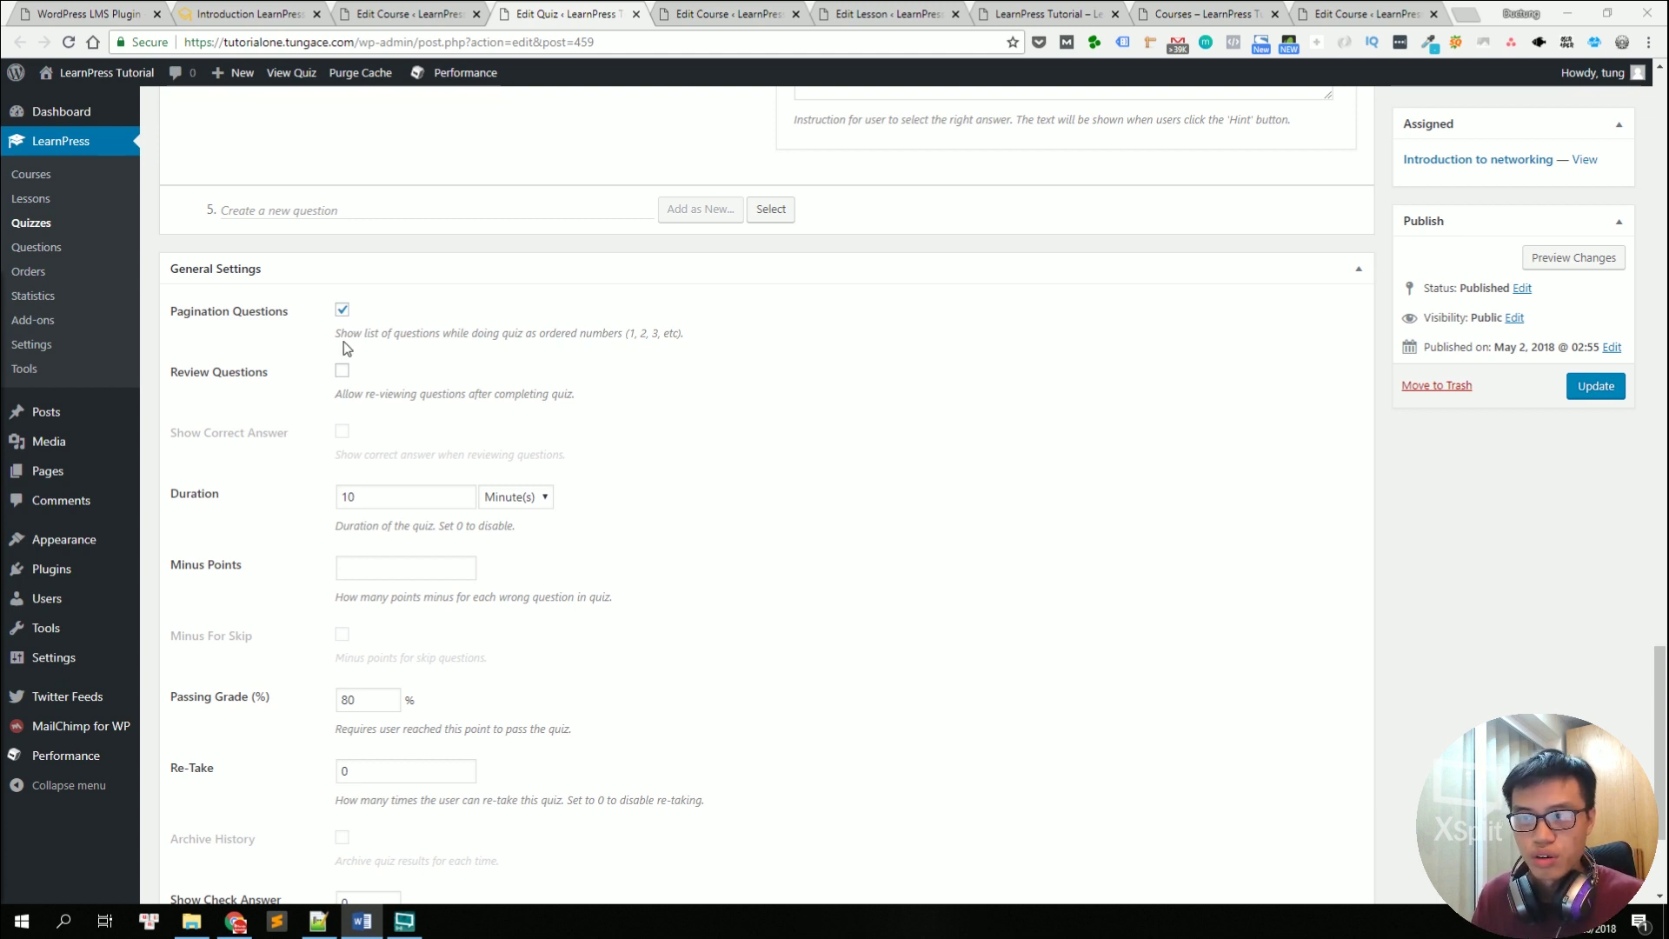
{"action": "left_click", "coordinate": [342, 371]}
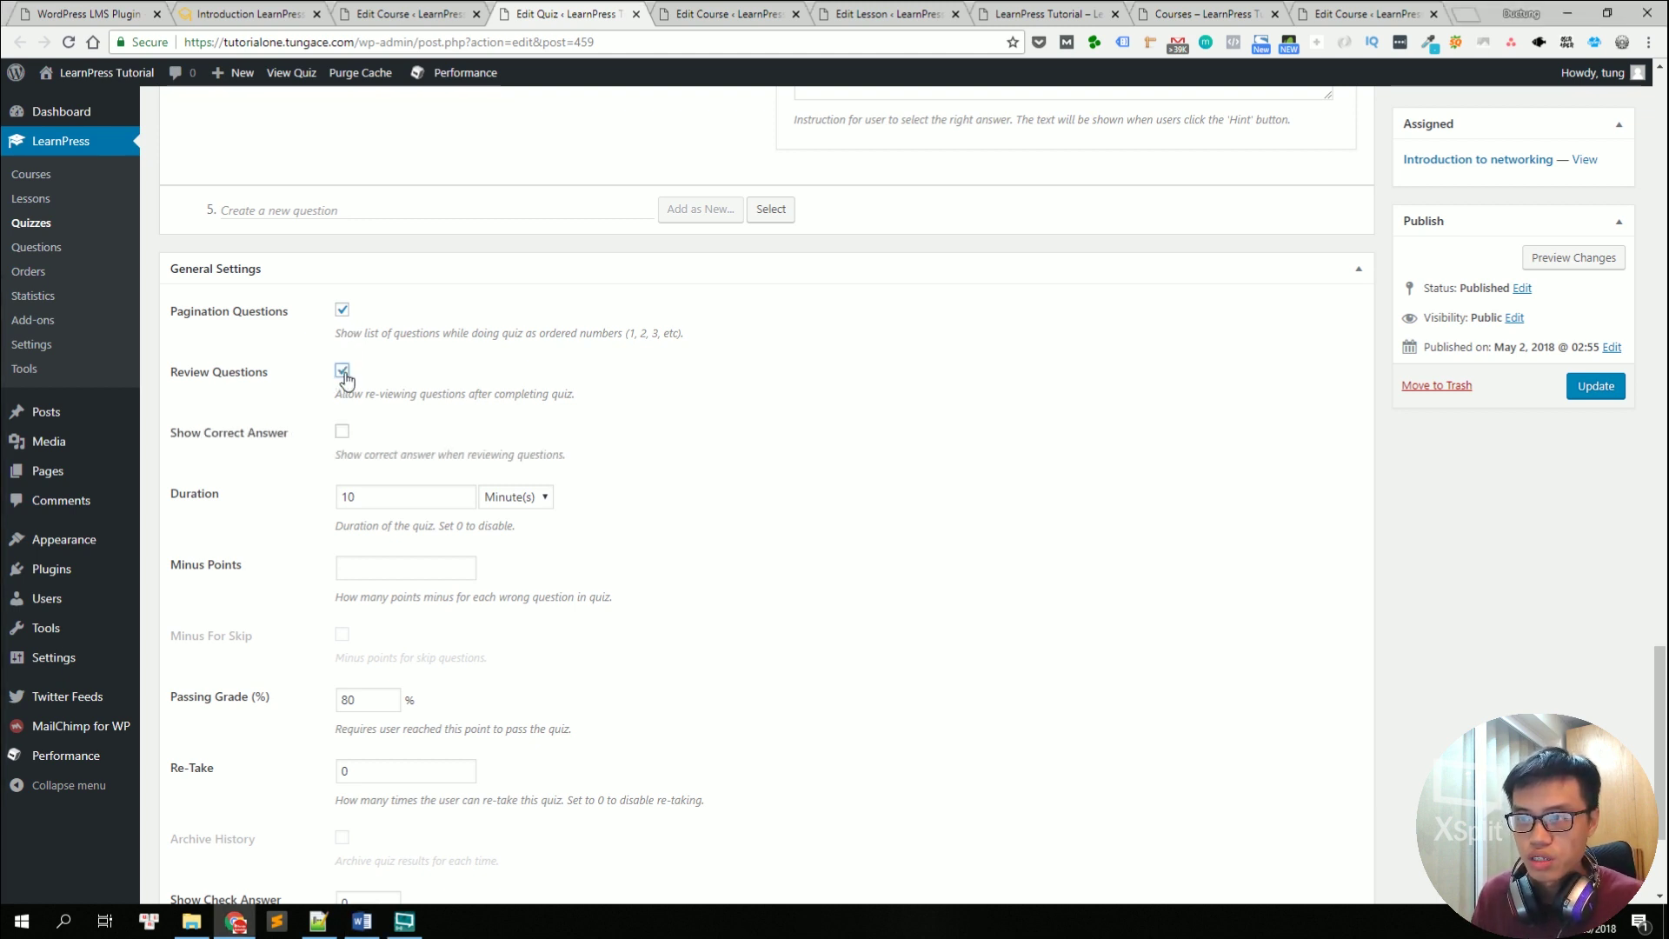
{"action": "left_click_drag", "start_coordinate": [335, 394], "coordinate": [575, 394]}
{"action": "left_click", "coordinate": [395, 378]}
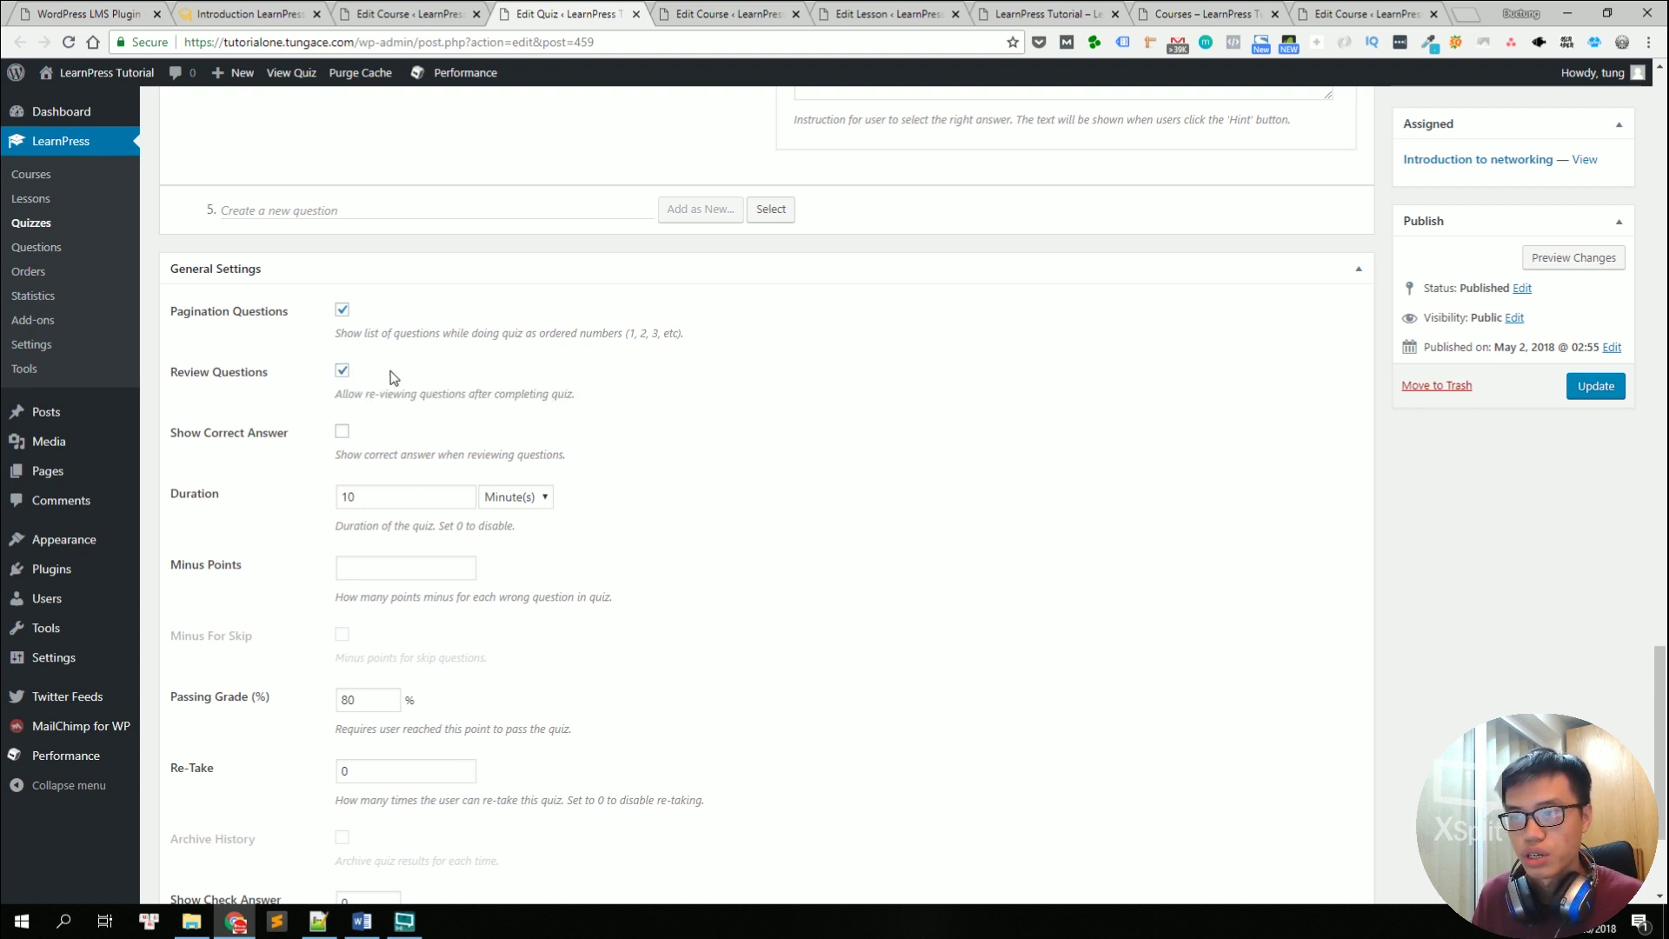
{"action": "left_click", "coordinate": [342, 371]}
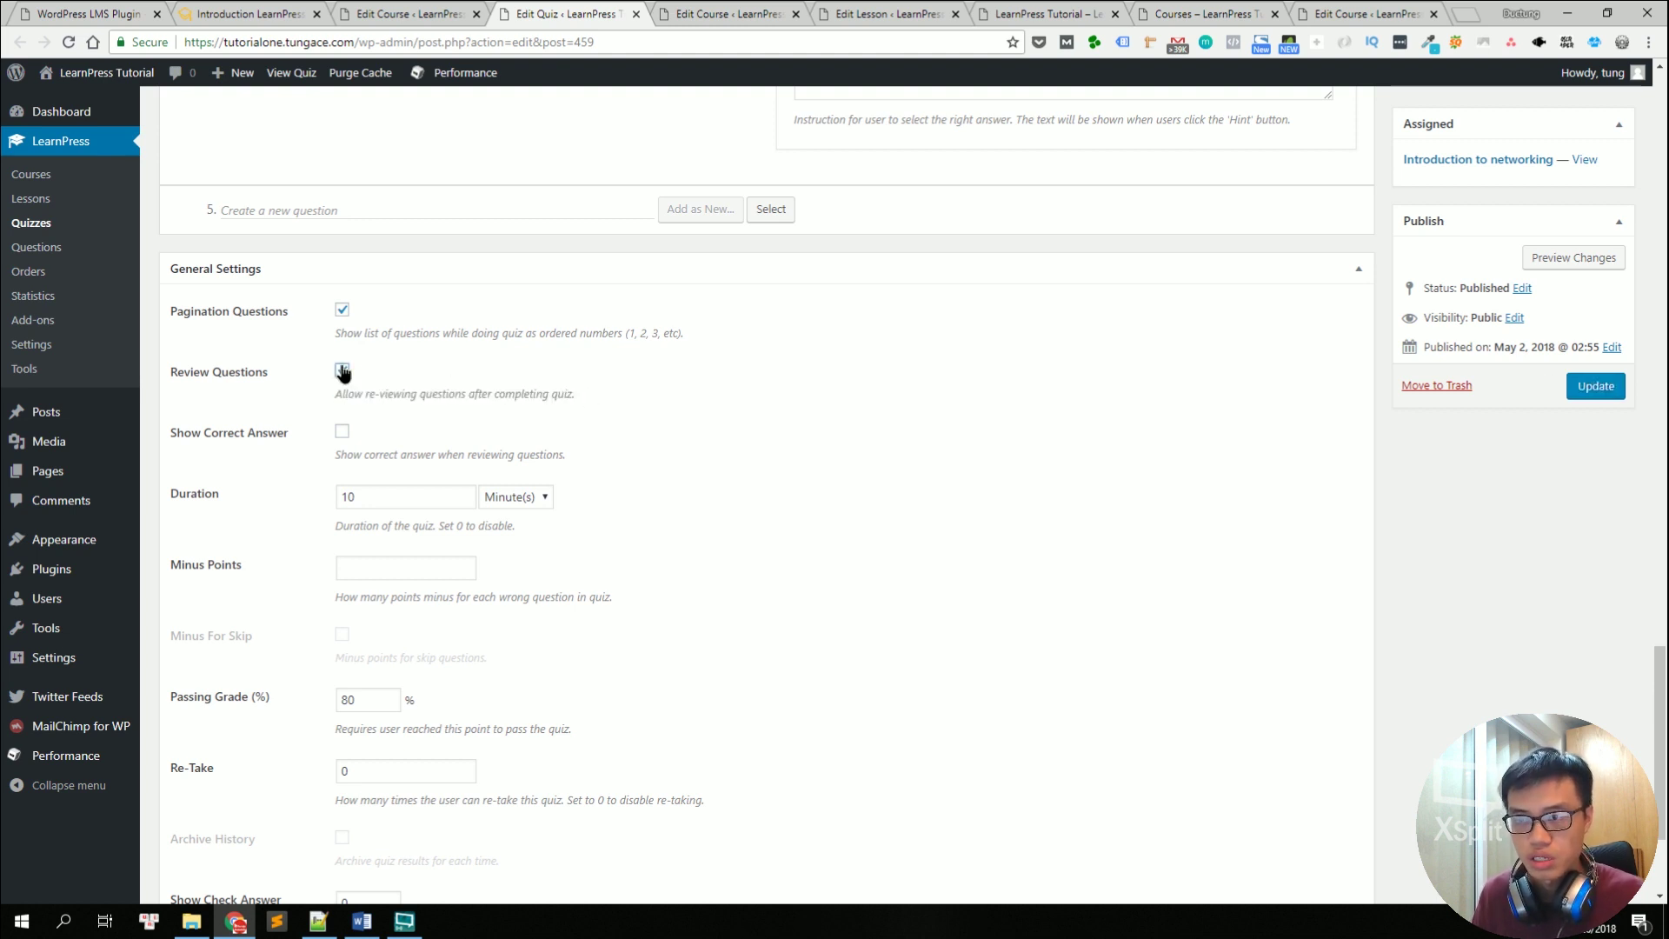
{"action": "left_click", "coordinate": [342, 432]}
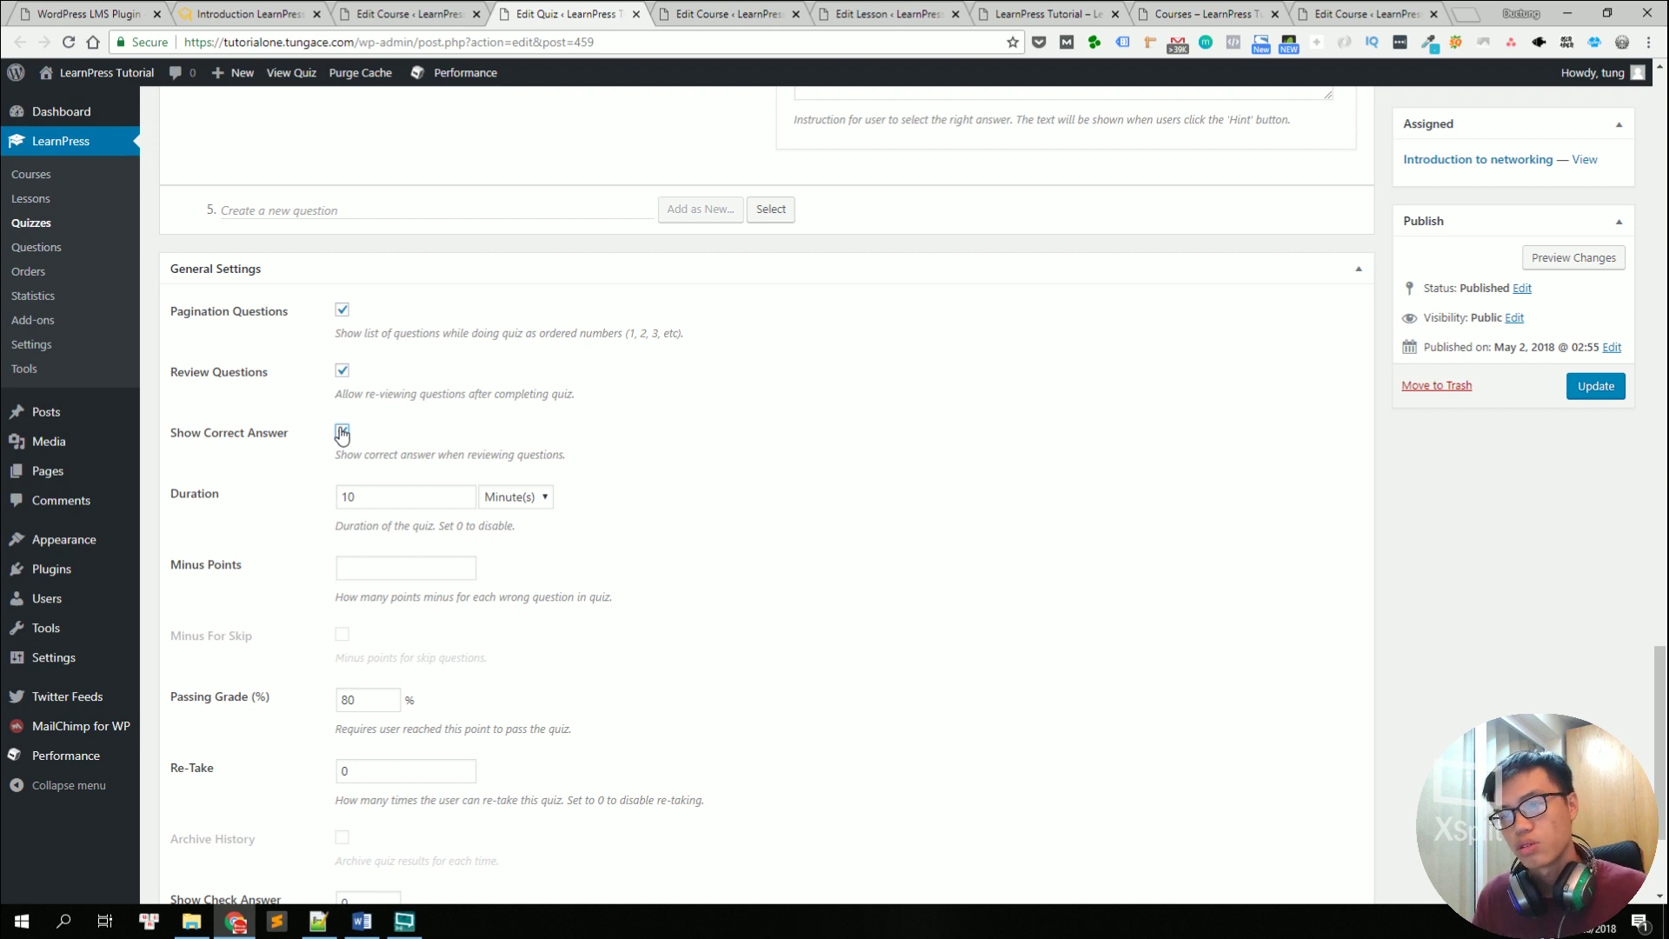
{"action": "left_click", "coordinate": [341, 432]}
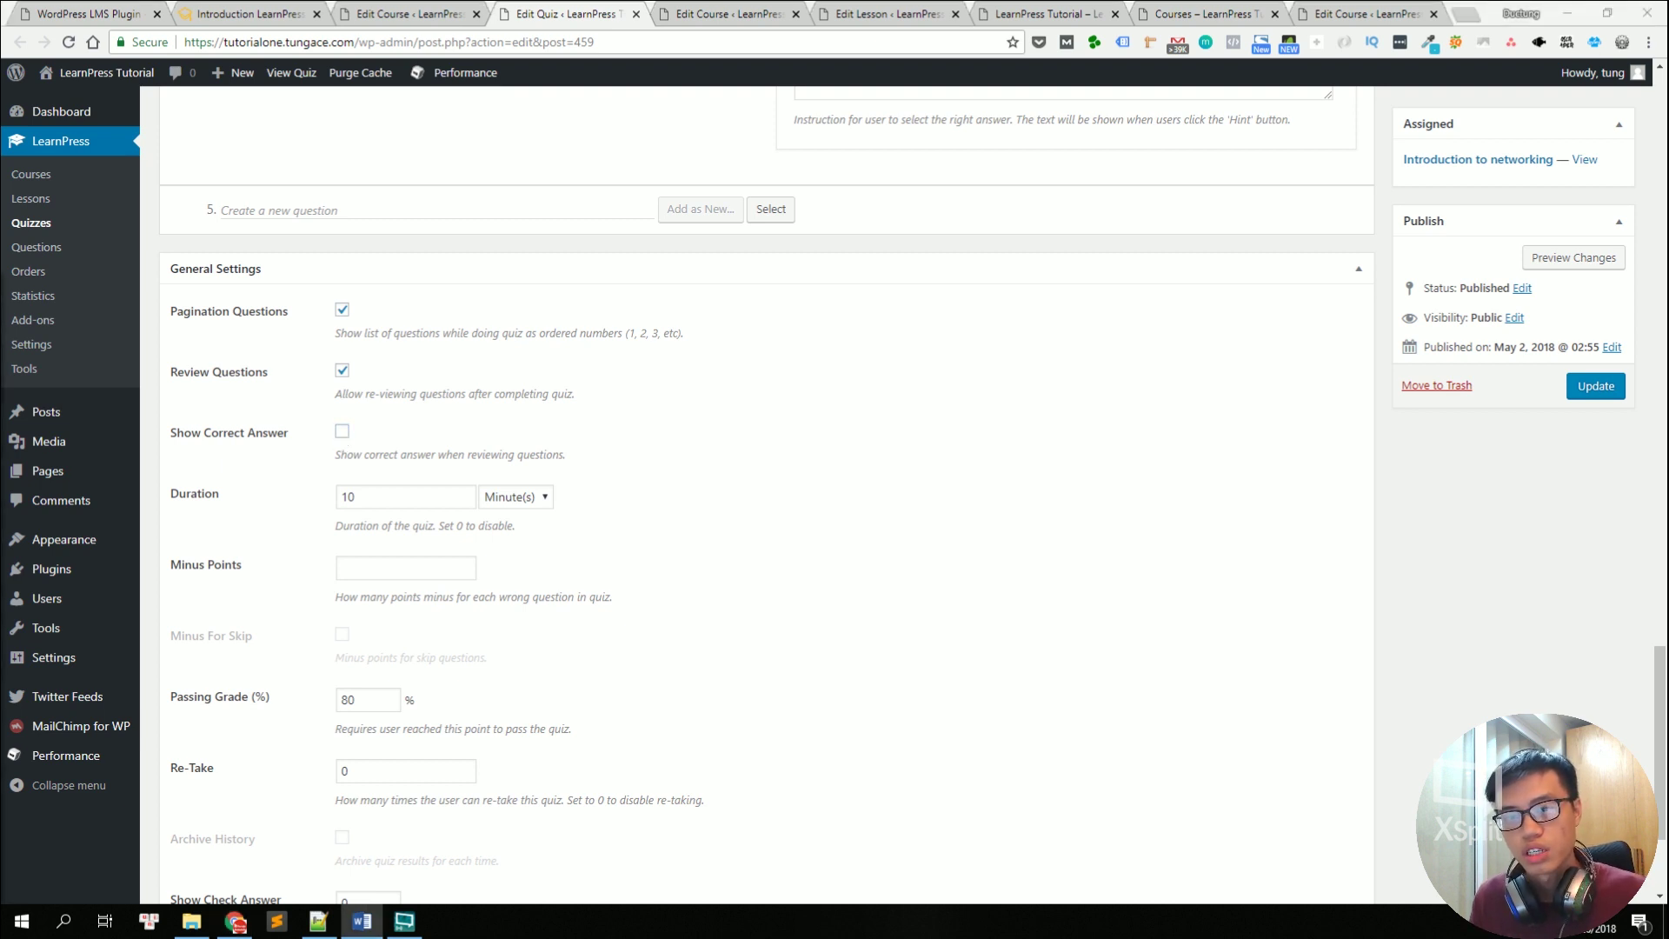
Step: Set Minus Points to 3 per wrong answer
{"action": "scroll", "coordinate": [849, 511], "scroll_direction": "down", "scroll_amount": 1}
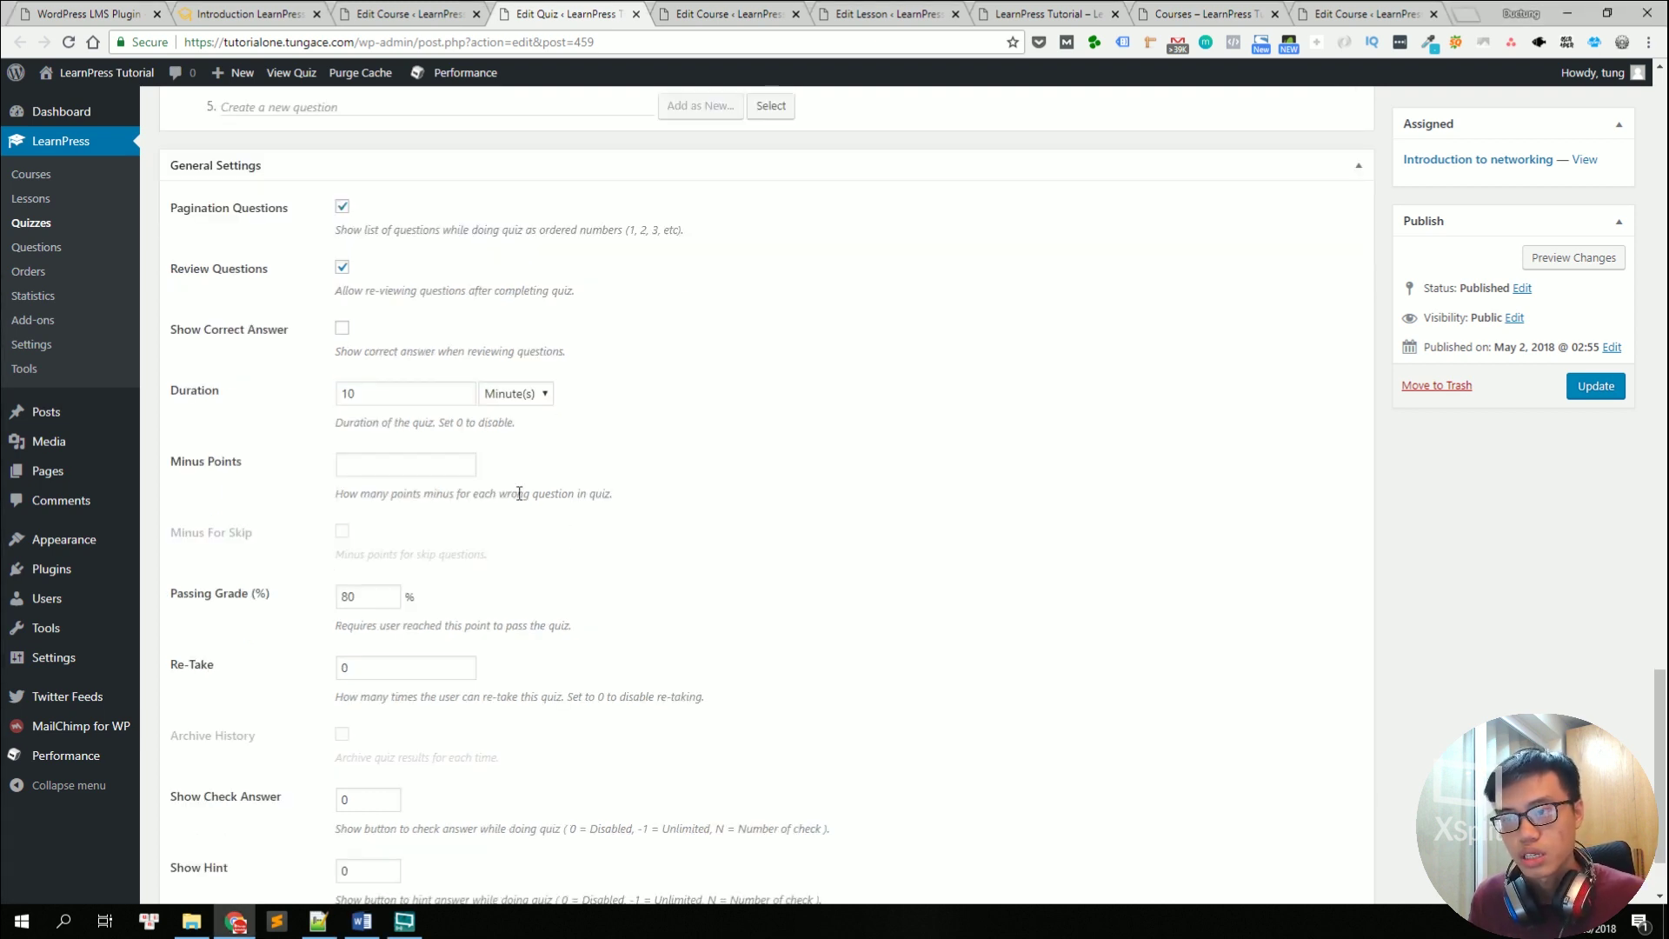
{"action": "left_click", "coordinate": [399, 466]}
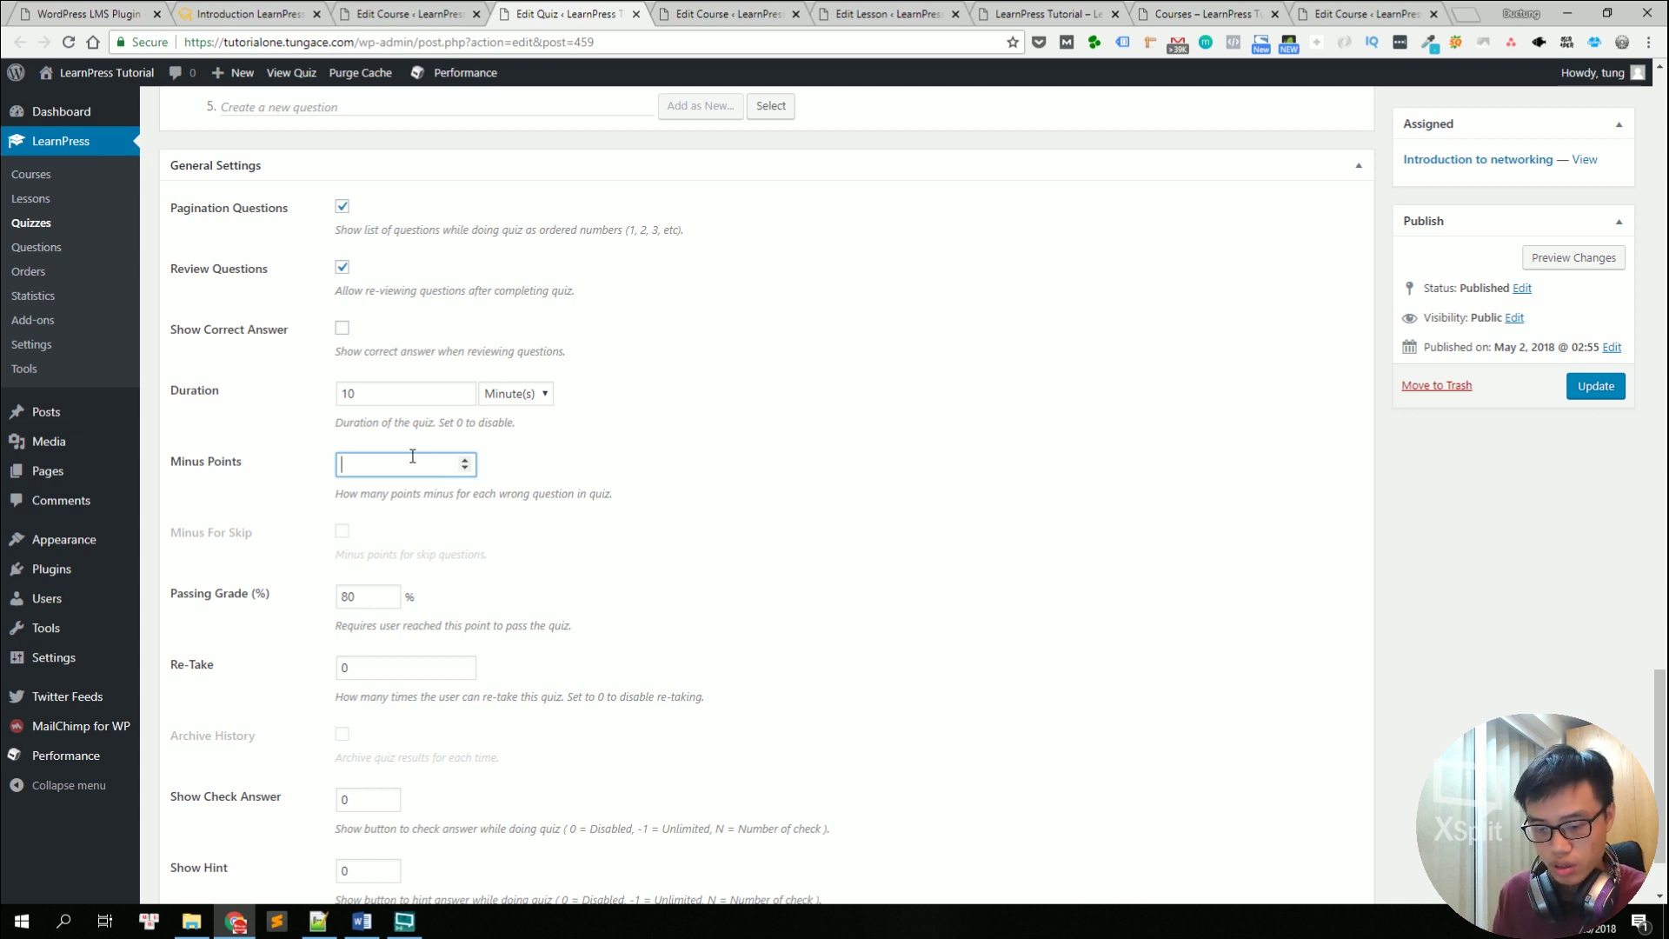
{"action": "type", "text": "3"}
{"action": "left_click", "coordinate": [216, 522]}
Step: Update the quiz to save the new review and minus-point settings
{"action": "scroll", "coordinate": [230, 547], "scroll_direction": "down", "scroll_amount": 2}
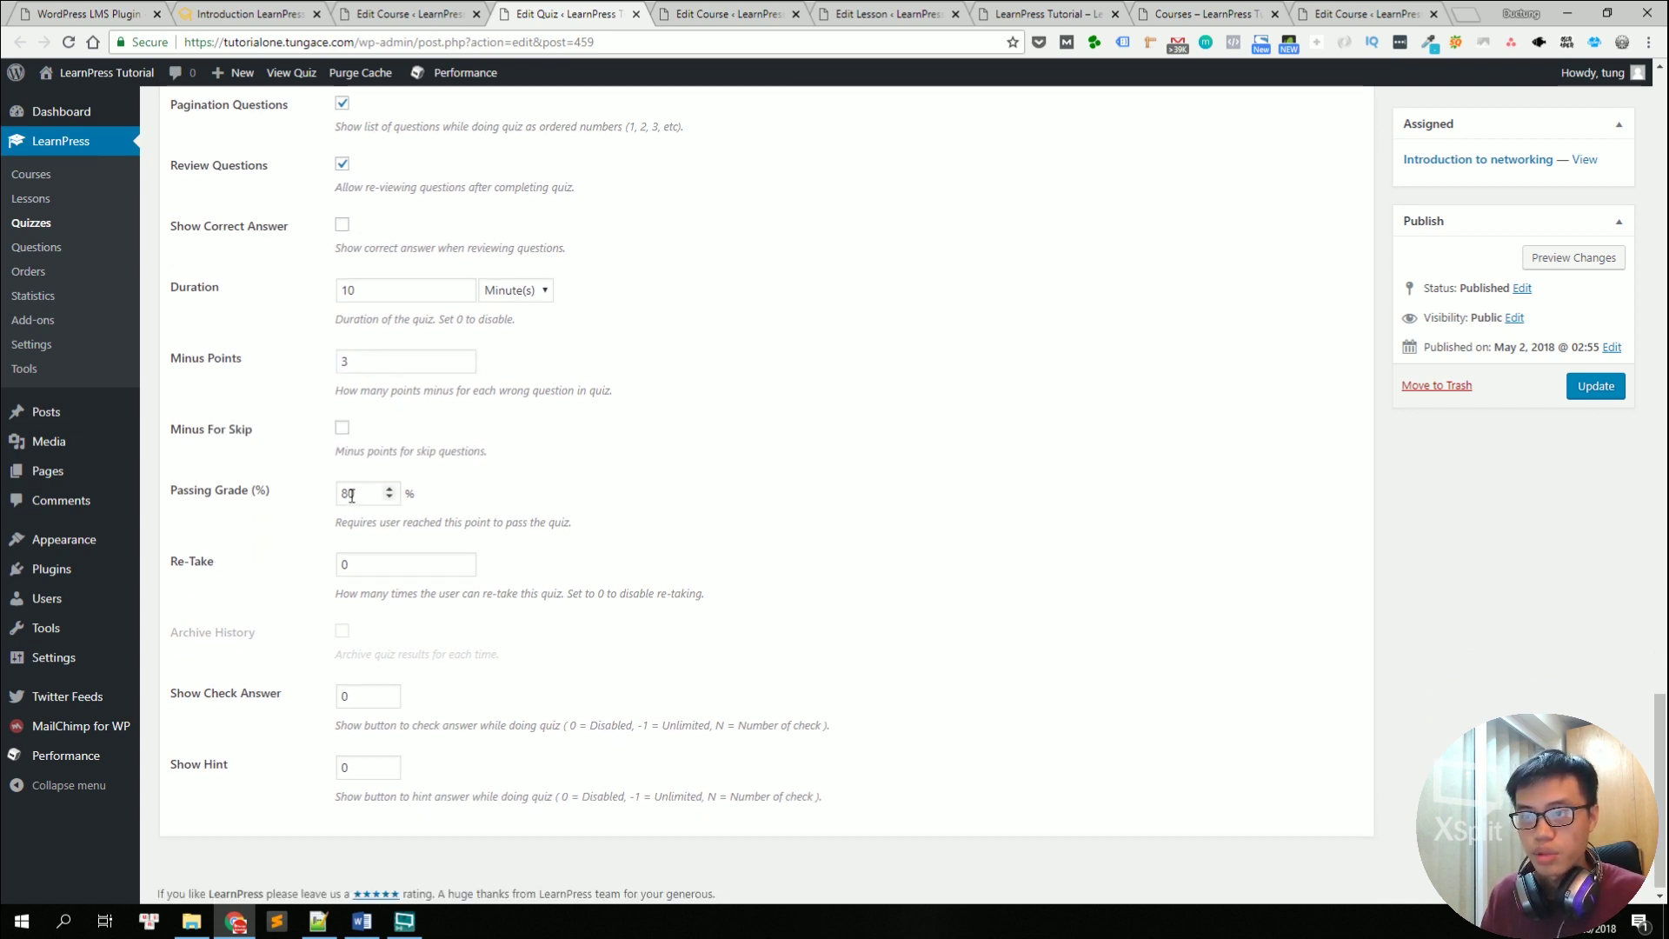
{"action": "scroll", "coordinate": [269, 522], "scroll_direction": "down", "scroll_amount": 1}
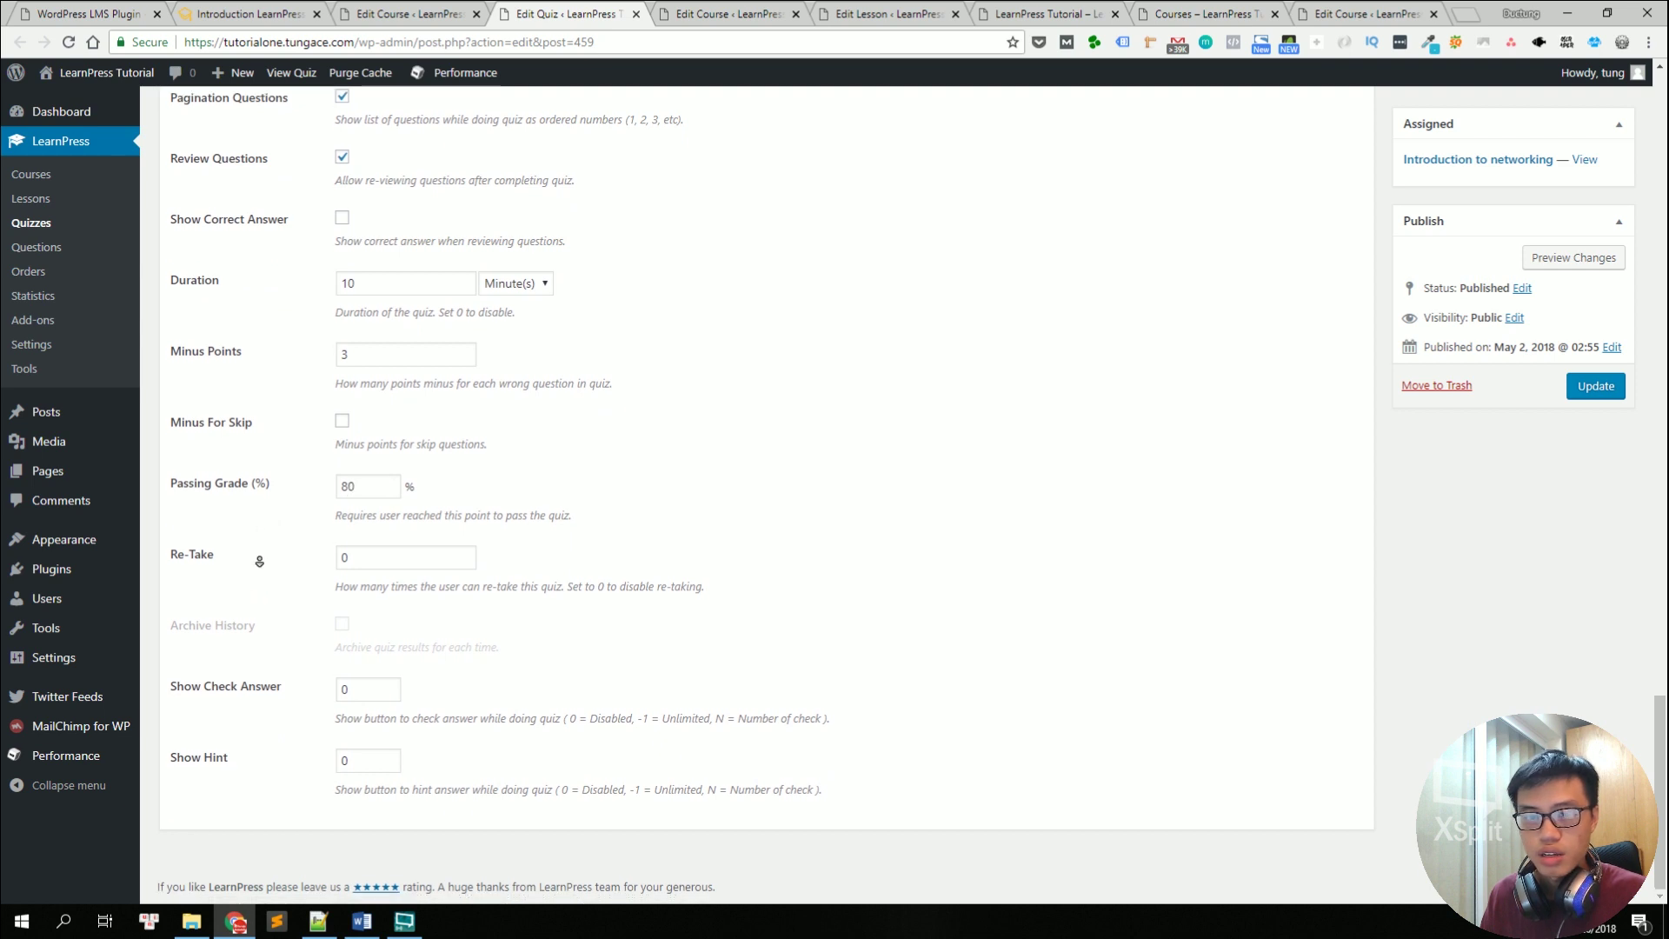
{"action": "key", "text": "alt+Tab"}
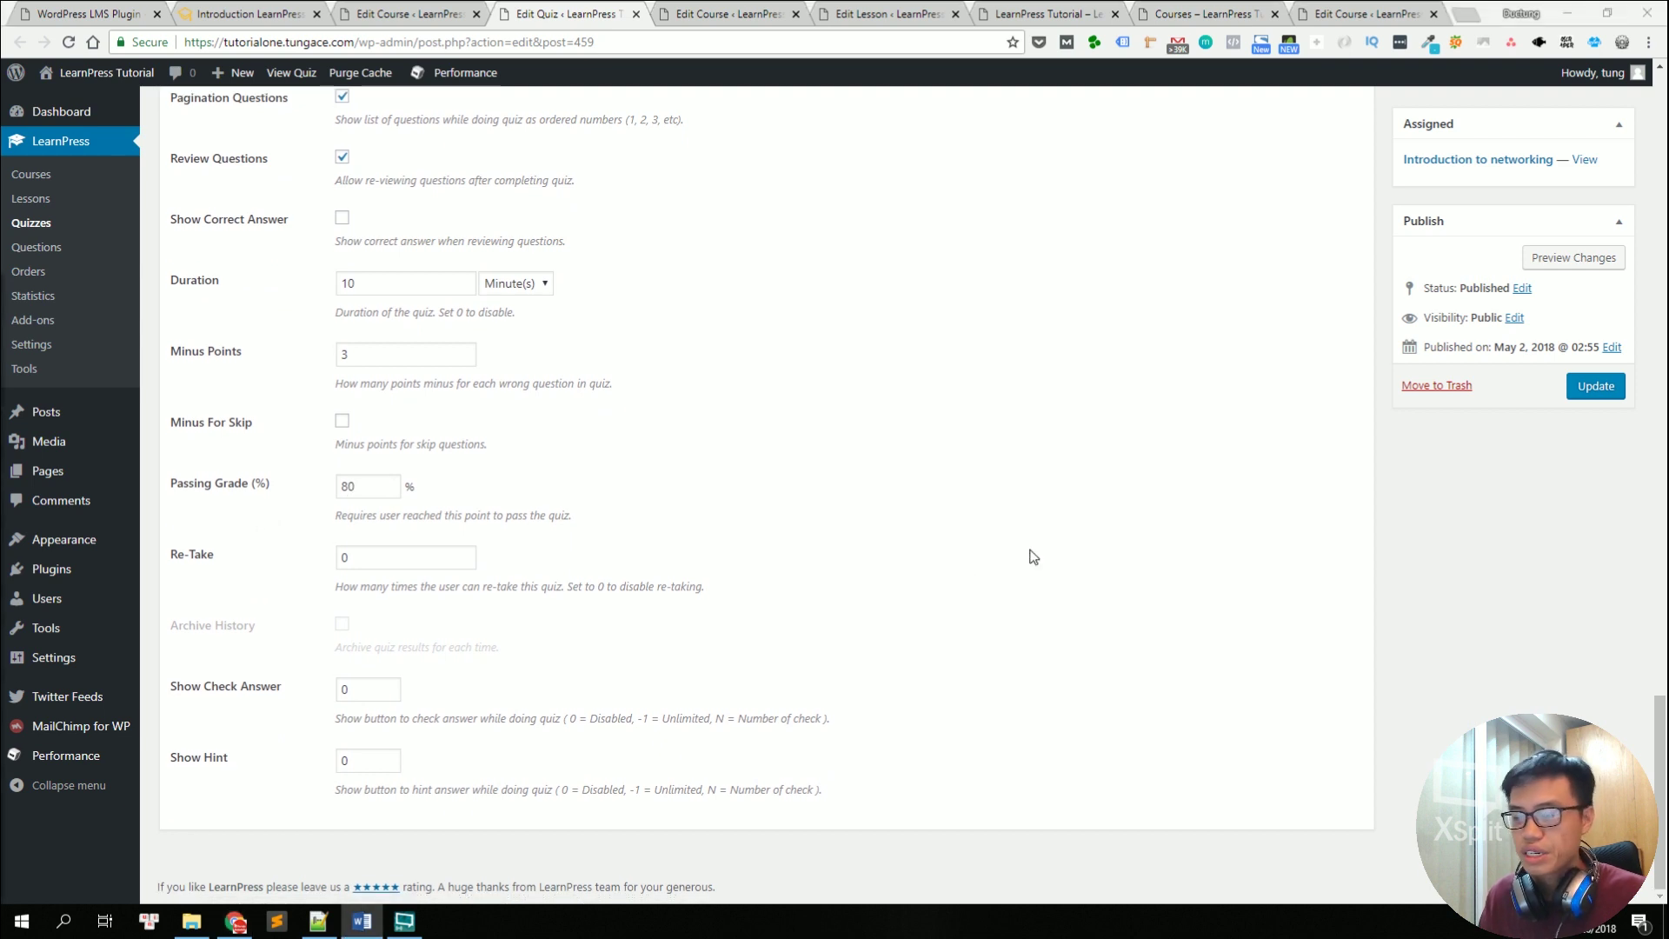
{"action": "left_click", "coordinate": [1034, 558]}
{"action": "scroll", "coordinate": [999, 608], "scroll_direction": "up", "scroll_amount": 7}
{"action": "scroll", "coordinate": [1020, 492], "scroll_direction": "up", "scroll_amount": 15}
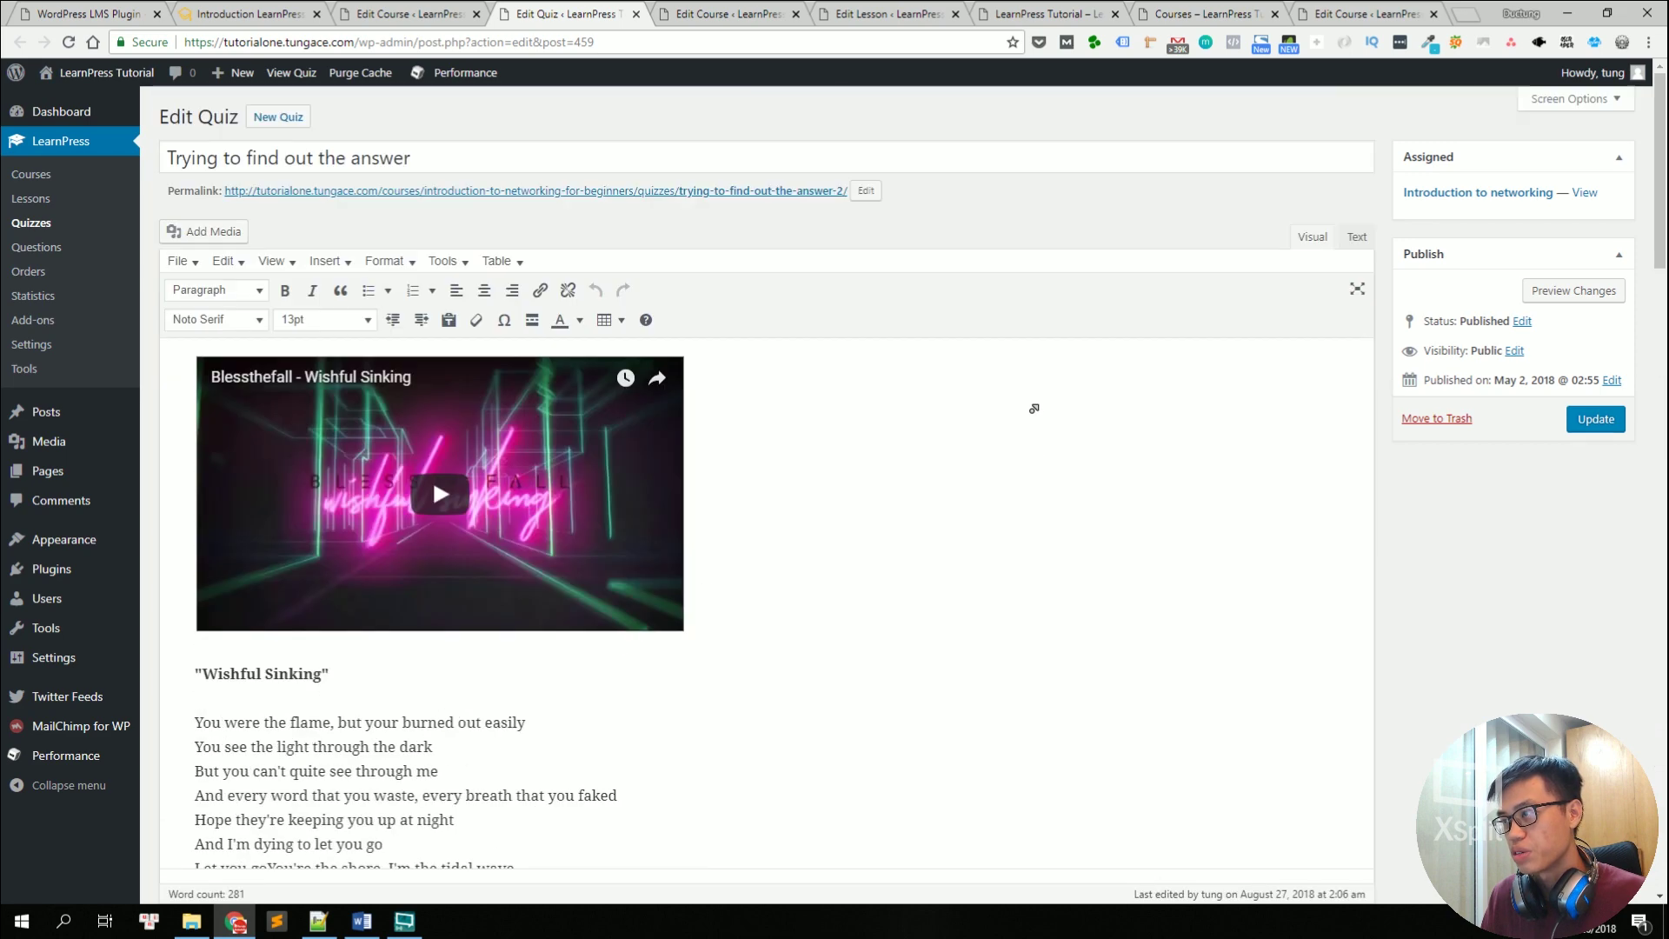
{"action": "left_click", "coordinate": [1595, 418]}
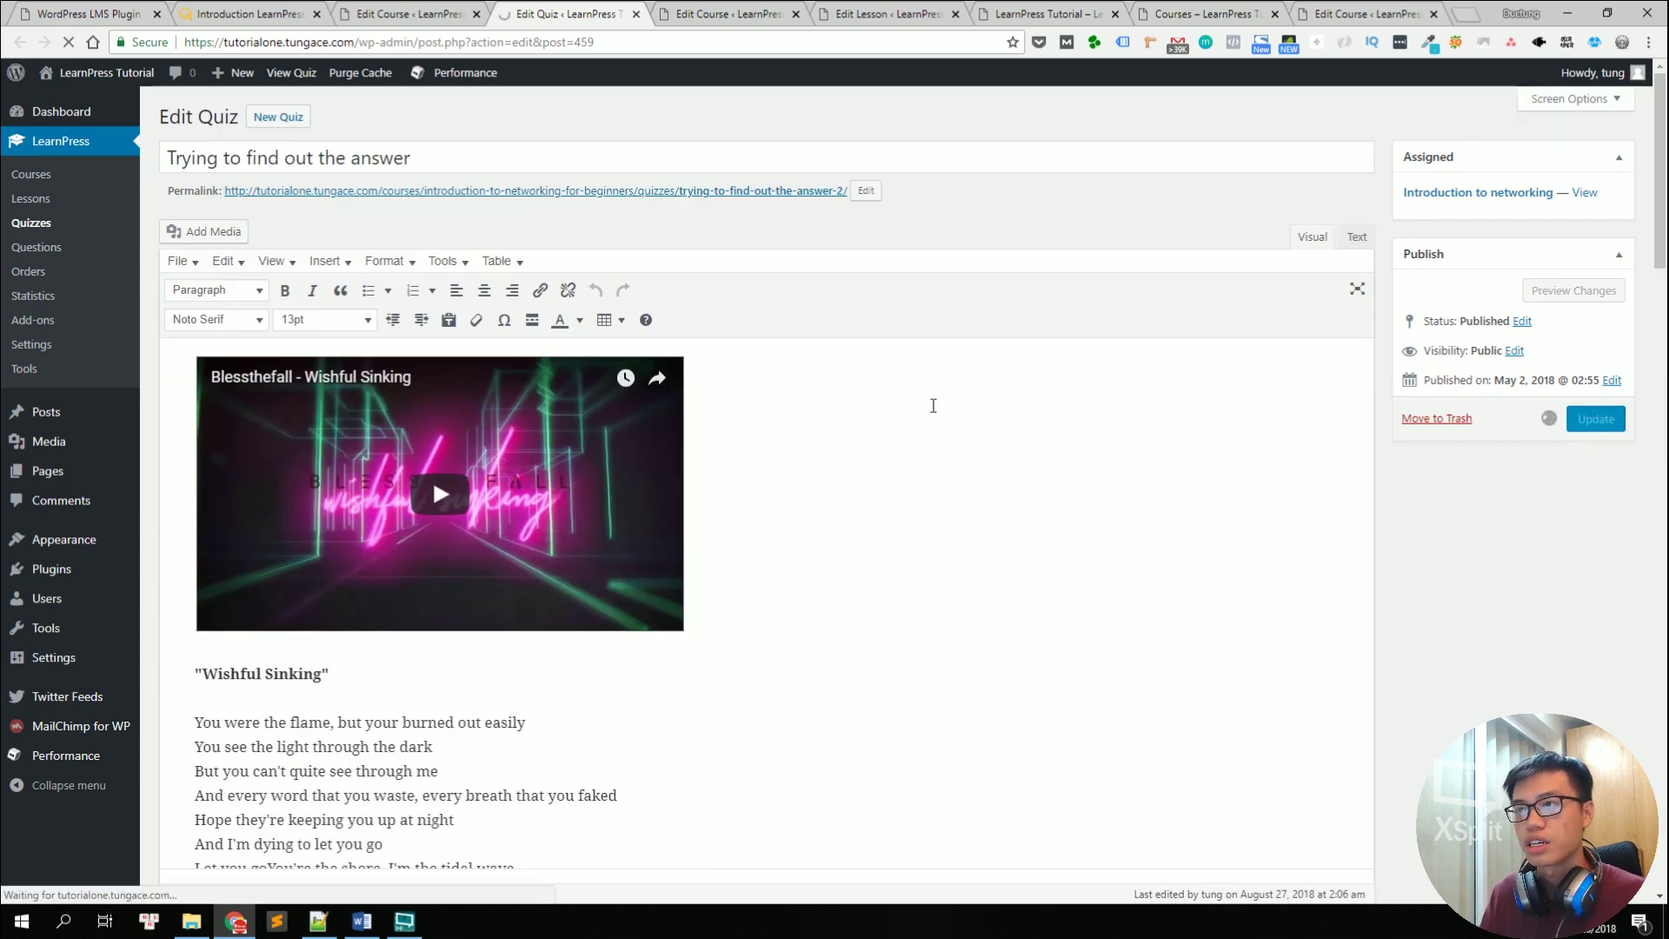
Step: Return to the ThimPress LearnPress WordPress LMS Plugin page in the first browser tab
{"action": "key", "text": "ctrl+1"}
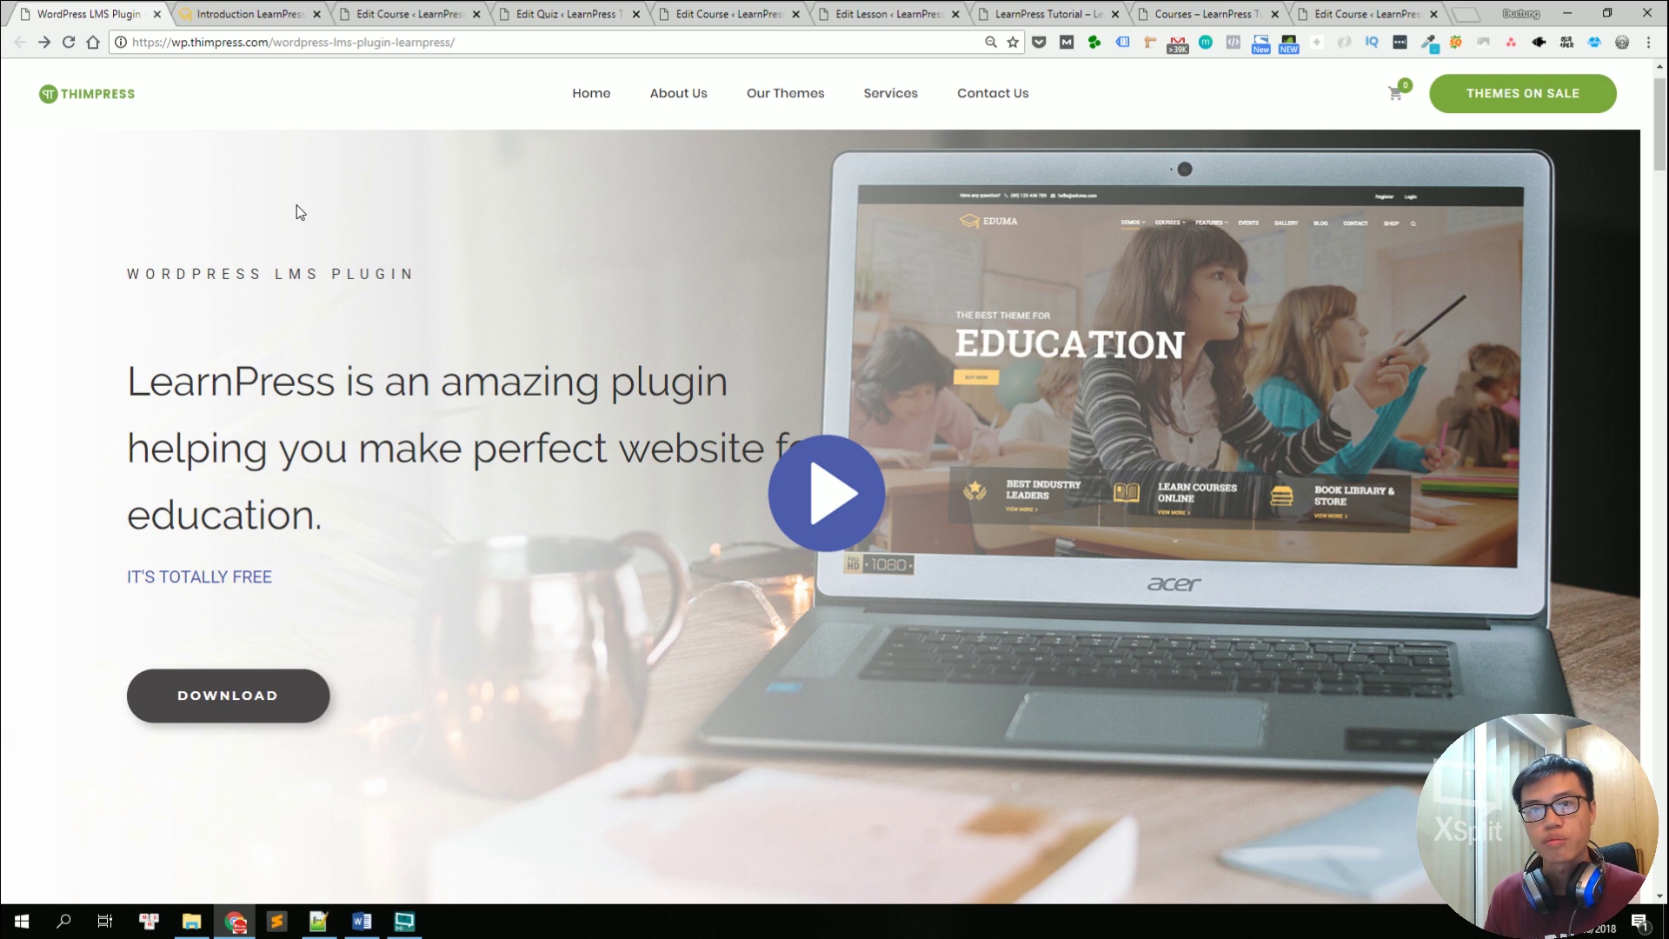
{"action": "double_click", "coordinate": [226, 274]}
{"action": "left_click", "coordinate": [230, 274]}
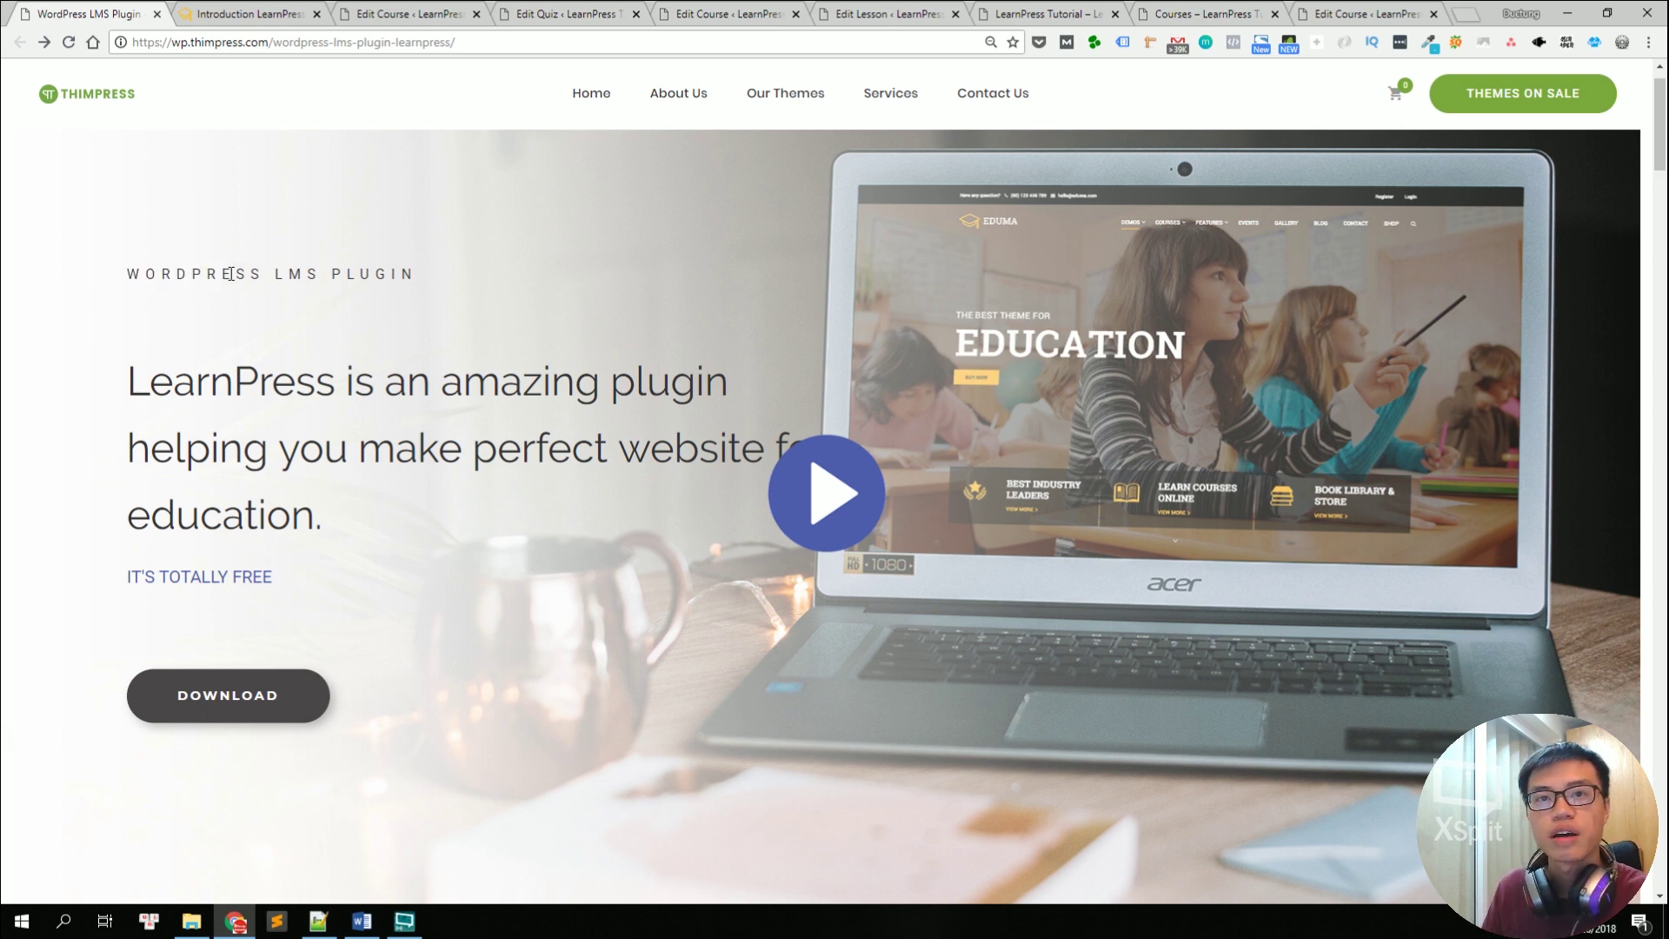